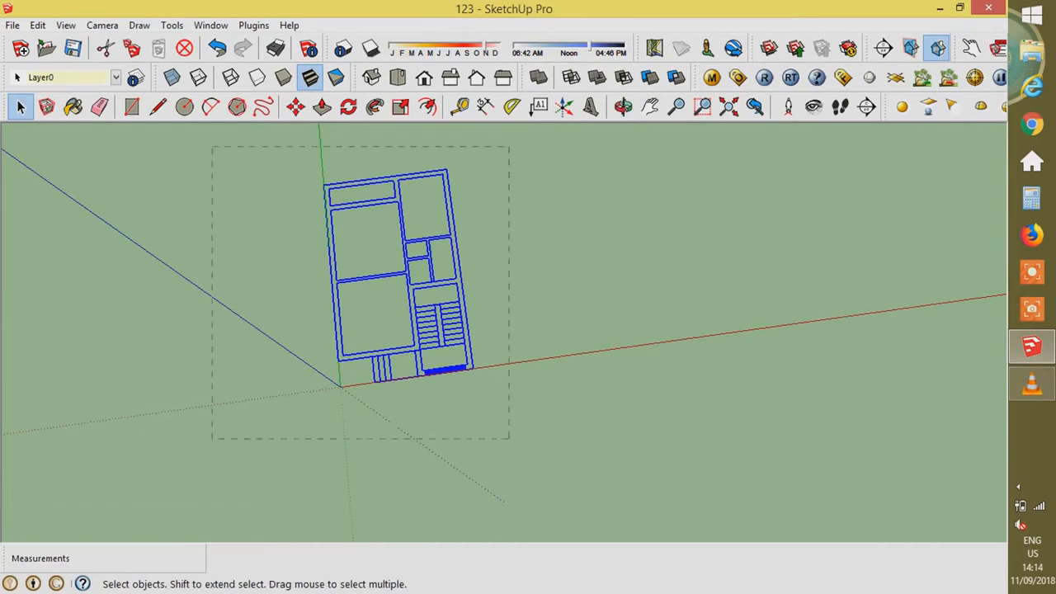
- Copy the floor plan with Move and Ctrl, placing the duplicate to the right
{"action": "left_click", "coordinate": [472, 369]}
{"action": "key", "text": "ctrl"}
{"action": "left_click", "coordinate": [688, 339]}
{"action": "key", "text": "space"}
{"action": "scroll", "coordinate": [440, 367], "scroll_direction": "up", "scroll_amount": 3}
- Delete the porch step lines, front edge and left porch outline from the original plan
{"action": "left_click_drag", "start_coordinate": [470, 402], "coordinate": [286, 355]}
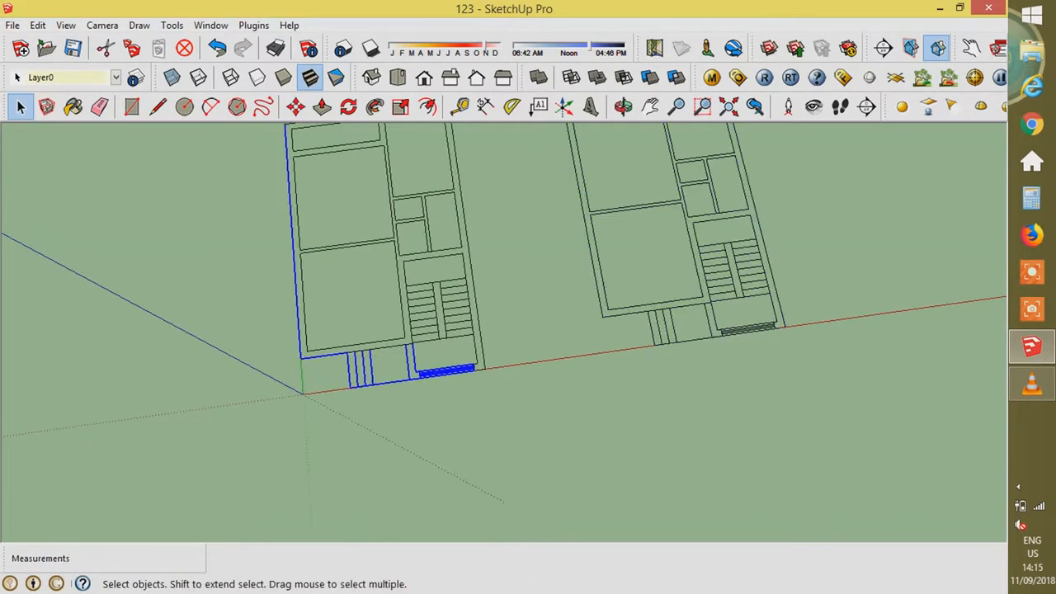
{"action": "scroll", "coordinate": [367, 398], "scroll_direction": "up", "scroll_amount": 1}
{"action": "left_click_drag", "start_coordinate": [385, 402], "coordinate": [338, 363]}
{"action": "left_click_drag", "start_coordinate": [420, 345], "coordinate": [438, 346]}
{"action": "key", "text": "Delete"}
{"action": "left_click", "coordinate": [419, 371]}
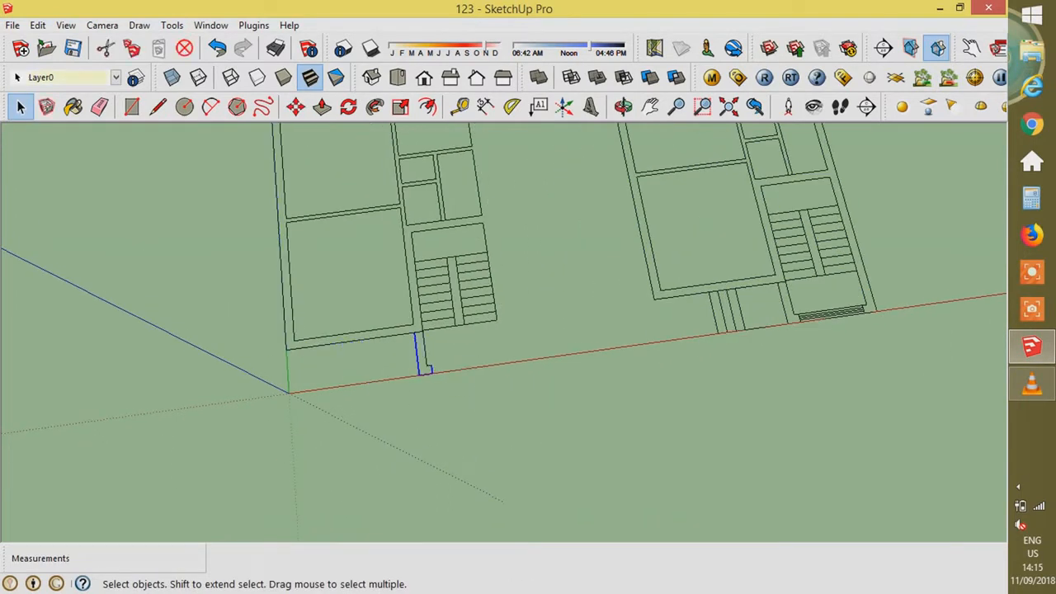
{"action": "key", "text": "l"}
- Draw two short closing lines so the original plan's room faces fill
{"action": "left_click", "coordinate": [414, 332]}
{"action": "left_click", "coordinate": [424, 331]}
{"action": "left_click", "coordinate": [483, 223]}
{"action": "left_click", "coordinate": [490, 222]}
{"action": "key", "text": "space"}
- Delete the staircase and leftover porch outline from the original plan
{"action": "left_click_drag", "start_coordinate": [526, 381], "coordinate": [467, 340]}
{"action": "key", "text": "Delete"}
{"action": "left_click_drag", "start_coordinate": [439, 245], "coordinate": [436, 243]}
{"action": "key", "text": "Delete"}
{"action": "left_click_drag", "start_coordinate": [450, 382], "coordinate": [408, 350]}
{"action": "key", "text": "Delete"}
{"action": "scroll", "coordinate": [333, 426], "scroll_direction": "down", "scroll_amount": 4}
{"action": "scroll", "coordinate": [726, 264], "scroll_direction": "up", "scroll_amount": 1}
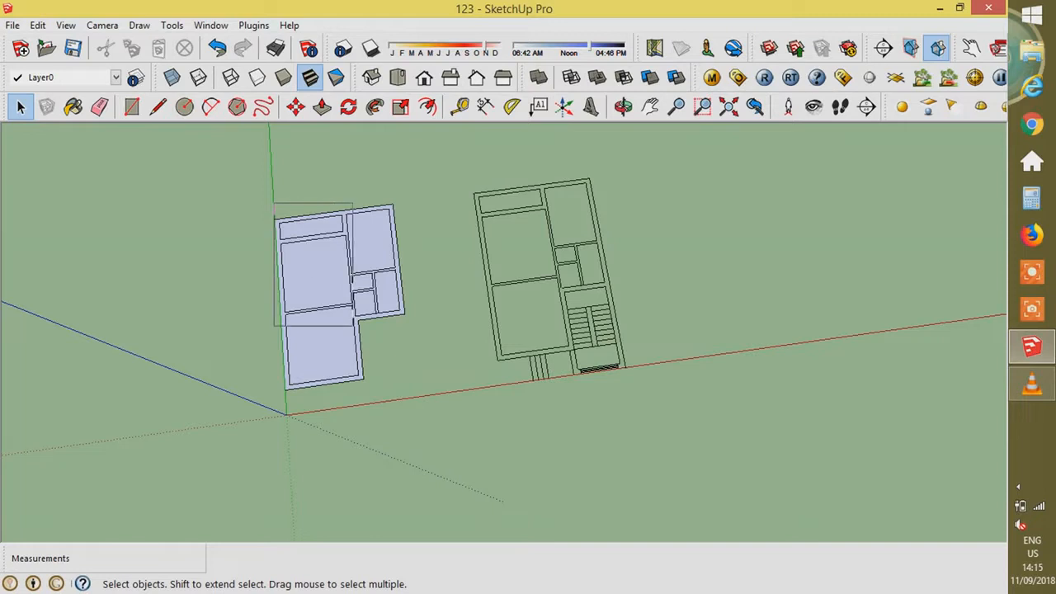
- Remove all interior room edges from the left plan, leaving only its L-shaped outline
{"action": "left_click_drag", "start_coordinate": [360, 319], "coordinate": [360, 319]}
{"action": "key", "text": "Delete"}
{"action": "left_click_drag", "start_coordinate": [332, 196], "coordinate": [426, 307]}
{"action": "key", "text": "Delete"}
{"action": "left_click_drag", "start_coordinate": [338, 252], "coordinate": [422, 335]}
{"action": "left_click", "coordinate": [355, 340]}
{"action": "key", "text": "Delete"}
{"action": "left_click", "coordinate": [324, 380]}
{"action": "key", "text": "Delete"}
{"action": "left_click", "coordinate": [287, 350]}
{"action": "key", "text": "Delete"}
- Push/Pull the L-shaped face up 0.9 m into a solid block
{"action": "key", "text": "p"}
{"action": "left_click", "coordinate": [330, 288]}
{"action": "type", "text": ".9"}
{"action": "key", "text": "Return"}
{"action": "middle_click_drag", "start_coordinate": [346, 330], "coordinate": [289, 282]}
{"action": "scroll", "coordinate": [412, 281], "scroll_direction": "down", "scroll_amount": 2}
- Close a gap at a wall's inner corner on the right plan so its faces fill
{"action": "key", "text": "space"}
{"action": "triple_click", "coordinate": [628, 268]}
{"action": "left_click", "coordinate": [642, 268]}
{"action": "scroll", "coordinate": [628, 265], "scroll_direction": "up", "scroll_amount": 2}
{"action": "key", "text": "l"}
{"action": "left_click", "coordinate": [622, 334]}
{"action": "left_click", "coordinate": [629, 335]}
{"action": "key", "text": "space"}
- Try copying the right plan onto the block, undo it, and reselect the plan face
{"action": "scroll", "coordinate": [628, 325], "scroll_direction": "up", "scroll_amount": 2}
{"action": "left_click", "coordinate": [607, 301]}
{"action": "key", "text": "m"}
{"action": "key", "text": "ctrl"}
{"action": "left_click", "coordinate": [394, 394]}
{"action": "left_click", "coordinate": [20, 325]}
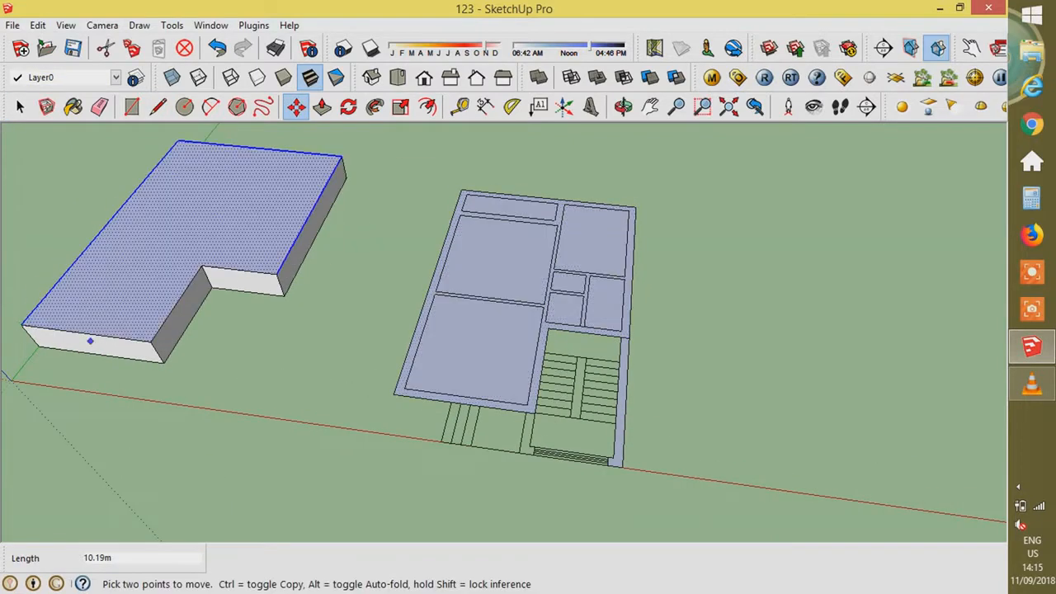
{"action": "key", "text": "ctrl+z"}
{"action": "key", "text": "space"}
{"action": "left_click", "coordinate": [514, 369]}
{"action": "key", "text": "m"}
{"action": "key", "text": "space"}
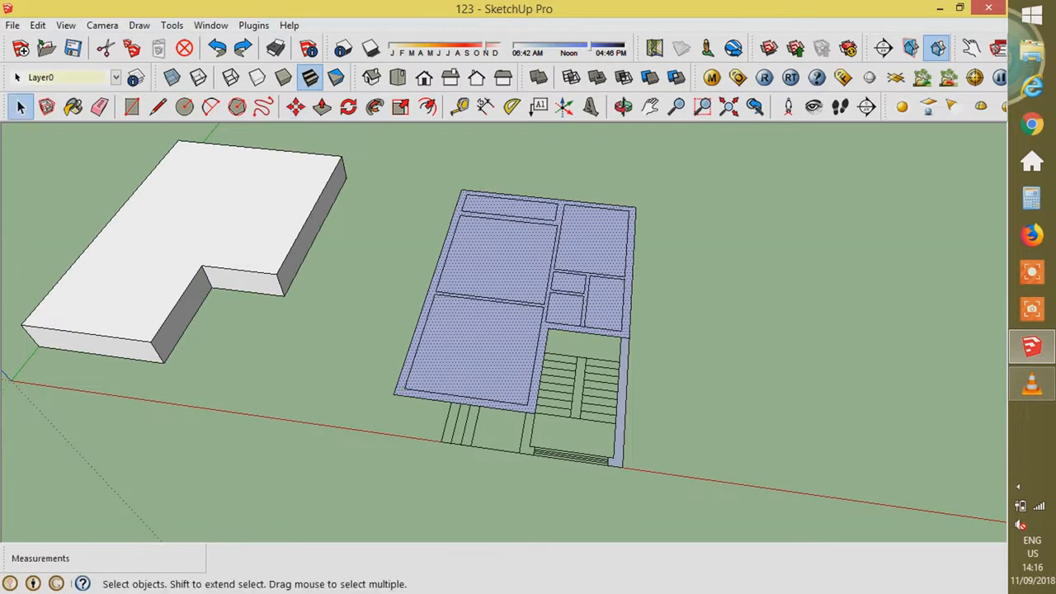
{"action": "scroll", "coordinate": [503, 316], "scroll_direction": "up", "scroll_amount": 2}
- Draw rectangles over the lower-left and upper-left rooms of the right plan
{"action": "scroll", "coordinate": [619, 322], "scroll_direction": "down", "scroll_amount": 2}
{"action": "middle_click_drag", "start_coordinate": [569, 297], "coordinate": [579, 347]}
{"action": "key", "text": "r"}
{"action": "left_click", "coordinate": [489, 299]}
{"action": "left_click", "coordinate": [584, 409]}
{"action": "left_click", "coordinate": [499, 202]}
{"action": "left_click", "coordinate": [589, 297]}
{"action": "left_click", "coordinate": [591, 267]}
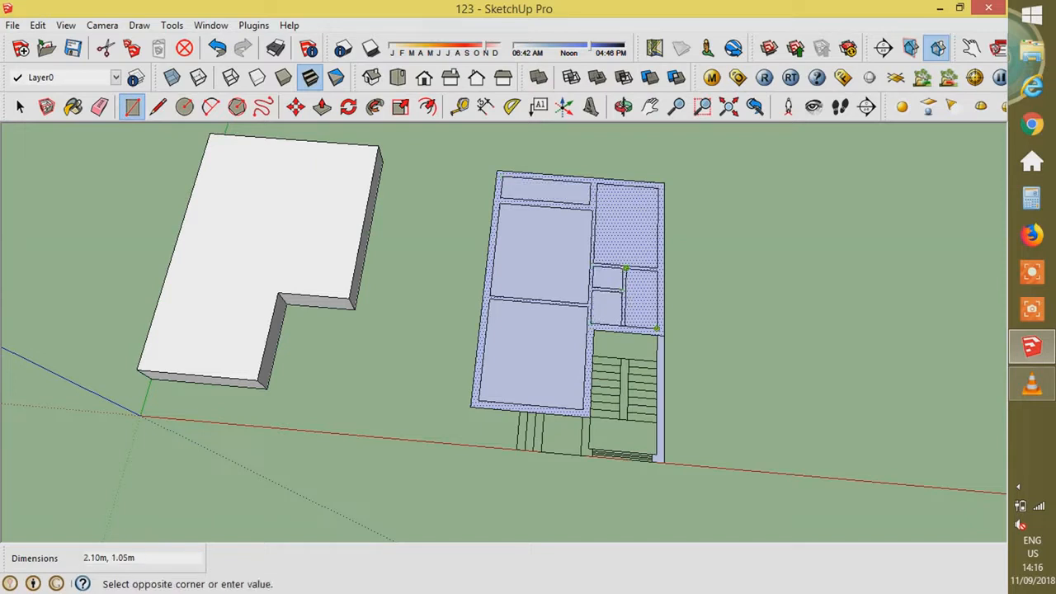
- Reselect the wall face and draw a dividing line at the top-right room's corner
{"action": "scroll", "coordinate": [626, 333], "scroll_direction": "up", "scroll_amount": 5}
{"action": "key", "text": "space"}
{"action": "left_click", "coordinate": [625, 355]}
{"action": "left_click", "coordinate": [623, 319]}
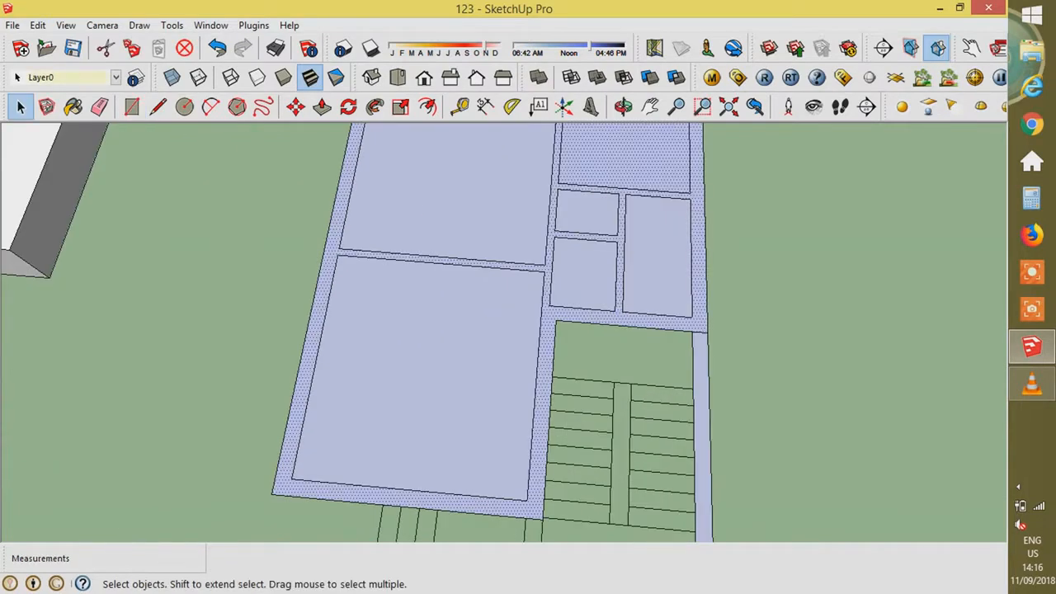
{"action": "scroll", "coordinate": [616, 393], "scroll_direction": "down", "scroll_amount": 4}
{"action": "scroll", "coordinate": [710, 326], "scroll_direction": "up", "scroll_amount": 1}
{"action": "key", "text": "l"}
{"action": "left_click", "coordinate": [661, 171]}
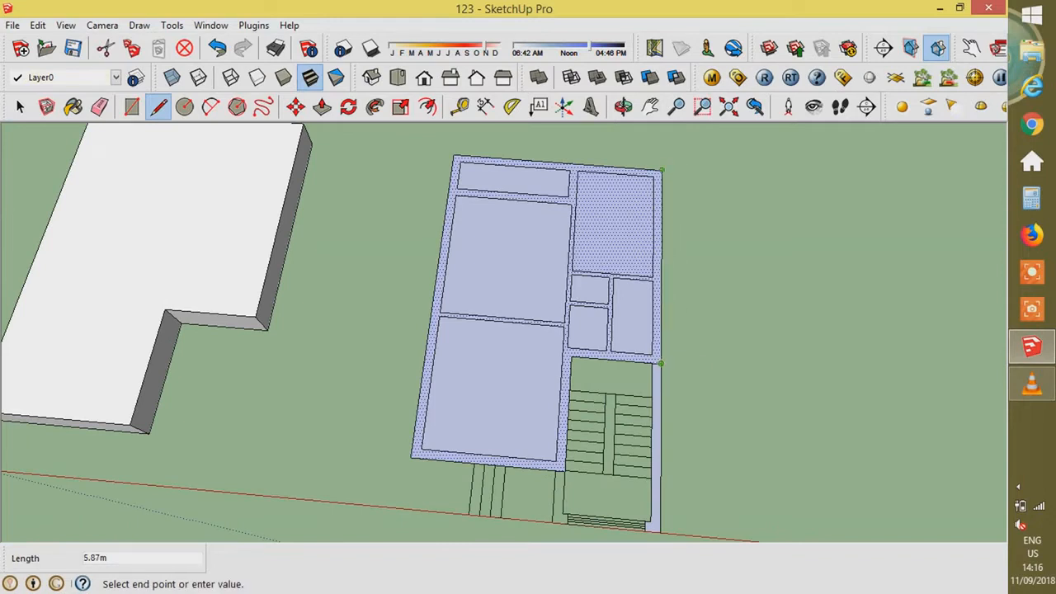
{"action": "left_click", "coordinate": [652, 176]}
{"action": "left_click", "coordinate": [651, 277]}
- Copy the wall face with Move and Ctrl onto the white block
{"action": "key", "text": "m"}
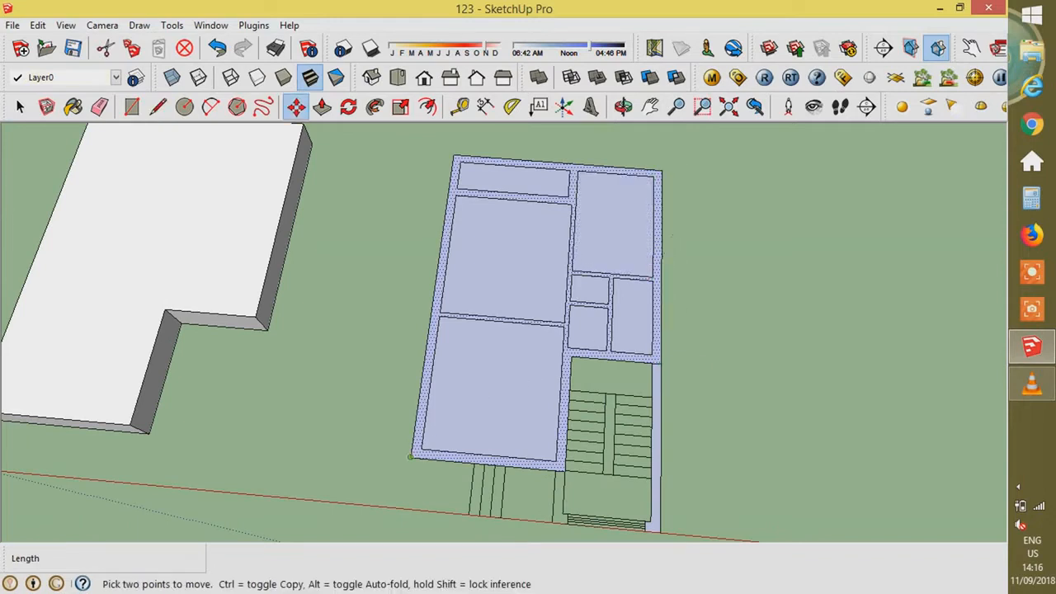
{"action": "left_click", "coordinate": [411, 457]}
{"action": "key", "text": "ctrl"}
{"action": "scroll", "coordinate": [497, 368], "scroll_direction": "down", "scroll_amount": 2}
{"action": "left_click", "coordinate": [189, 392]}
{"action": "scroll", "coordinate": [262, 332], "scroll_direction": "up", "scroll_amount": 2}
{"action": "scroll", "coordinate": [462, 445], "scroll_direction": "down", "scroll_amount": 1}
- Draw a rectangle over the plan's missing corner, then delete that corner face
{"action": "key", "text": "r"}
{"action": "left_click", "coordinate": [455, 182]}
{"action": "left_click", "coordinate": [216, 420]}
{"action": "key", "text": "space"}
{"action": "double_click", "coordinate": [386, 390]}
{"action": "key", "text": "Delete"}
{"action": "scroll", "coordinate": [293, 178], "scroll_direction": "up", "scroll_amount": 1}
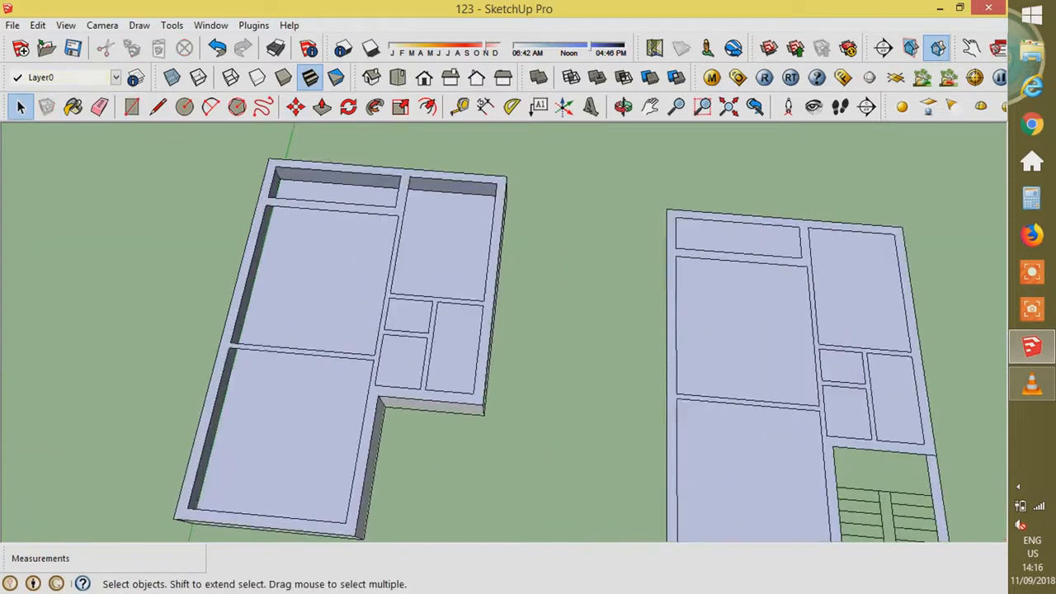
{"action": "scroll", "coordinate": [450, 240], "scroll_direction": "down", "scroll_amount": 2}
- Fill the copied plan's lower-left and large left rooms with rectangles
{"action": "key", "text": "r"}
{"action": "left_click", "coordinate": [288, 316]}
{"action": "left_click", "coordinate": [365, 429]}
{"action": "scroll", "coordinate": [341, 270], "scroll_direction": "up", "scroll_amount": 3}
{"action": "left_click", "coordinate": [291, 193]}
{"action": "left_click", "coordinate": [407, 340]}
- Fill the top-left, small right and remaining small rooms with rectangles
{"action": "left_click", "coordinate": [299, 153]}
{"action": "left_click", "coordinate": [424, 194]}
{"action": "left_click", "coordinate": [471, 293]}
{"action": "left_click", "coordinate": [510, 388]}
{"action": "left_click", "coordinate": [450, 387]}
{"action": "scroll", "coordinate": [453, 385], "scroll_direction": "up", "scroll_amount": 2}
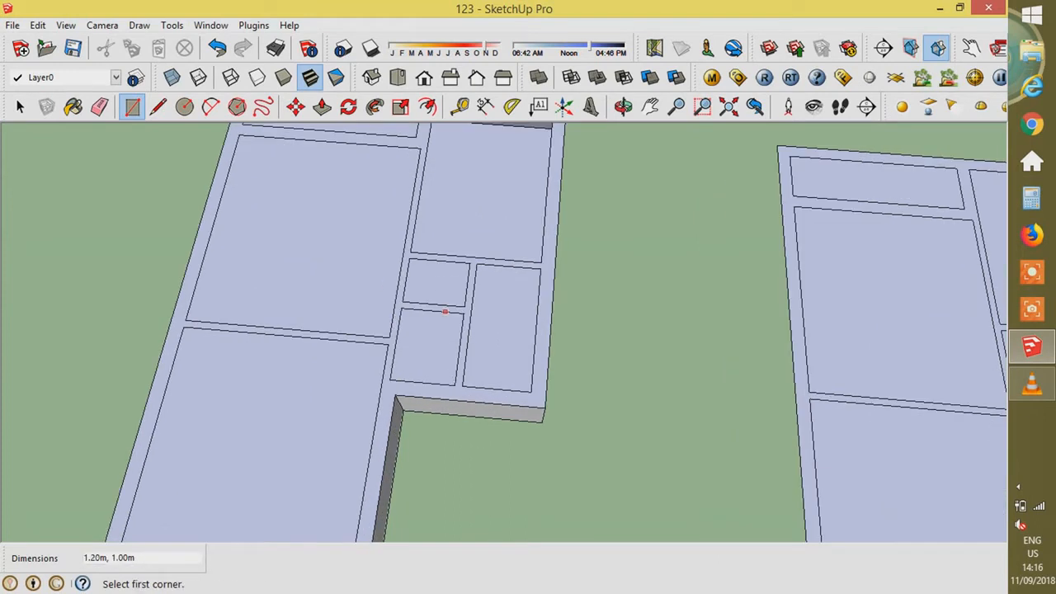
{"action": "left_click", "coordinate": [467, 306]}
{"action": "scroll", "coordinate": [543, 307], "scroll_direction": "down", "scroll_amount": 3}
{"action": "key", "text": "space"}
- Push/Pull the wall face up to 3.1 m and orbit around the raised walls
{"action": "key", "text": "p"}
{"action": "left_click", "coordinate": [545, 254]}
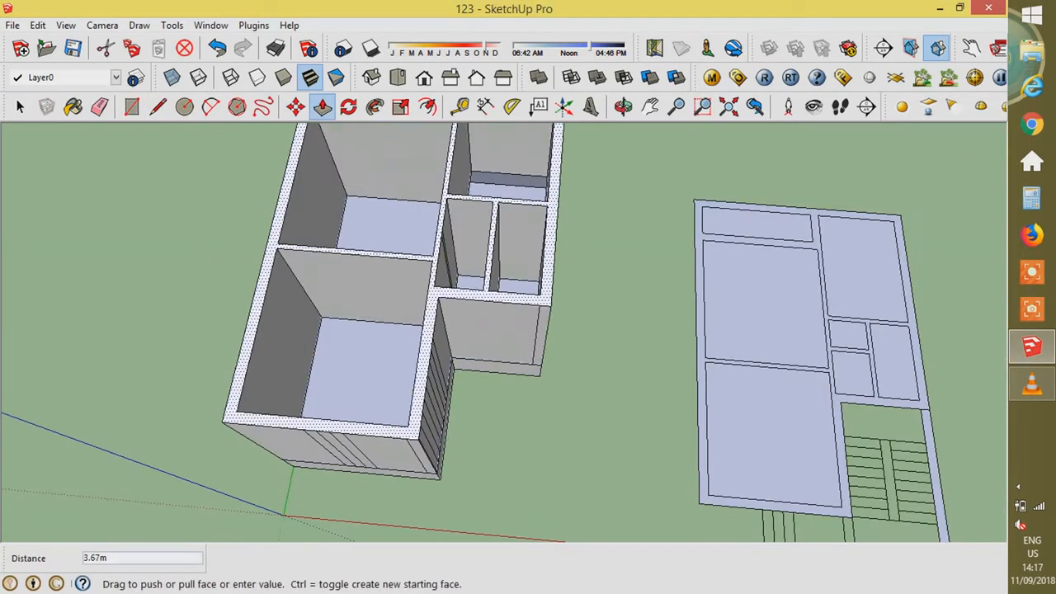
{"action": "key", "text": "Return"}
{"action": "middle_click_drag", "start_coordinate": [495, 339], "coordinate": [400, 375]}
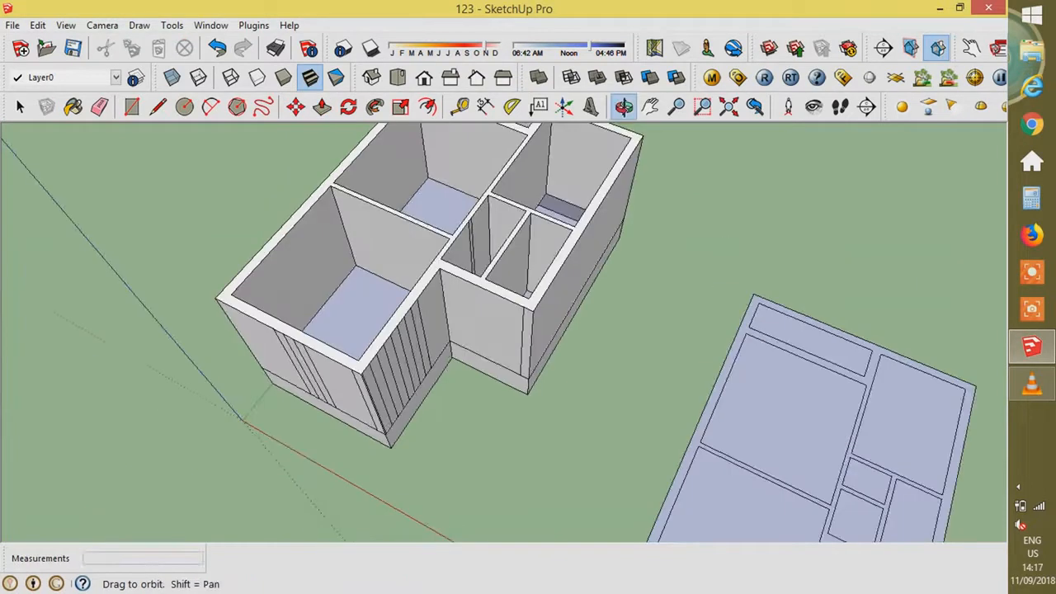
{"action": "scroll", "coordinate": [400, 378], "scroll_direction": "up", "scroll_amount": 2}
{"action": "key", "text": "space"}
{"action": "left_click", "coordinate": [377, 397]}
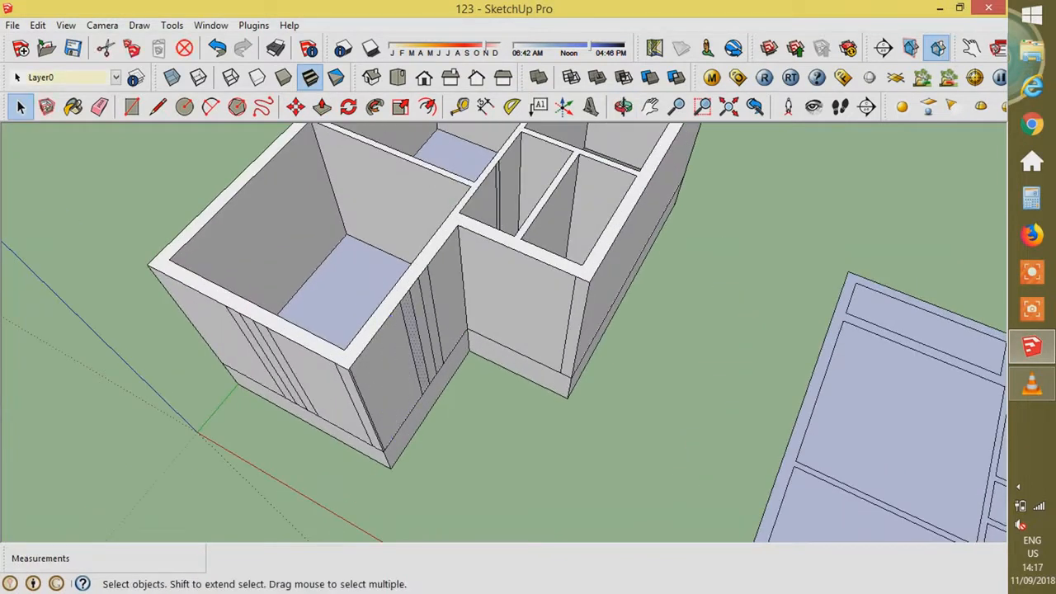
- Turn the view to the entrance corner and draw a line across the wall base
{"action": "scroll", "coordinate": [372, 396], "scroll_direction": "up", "scroll_amount": 2}
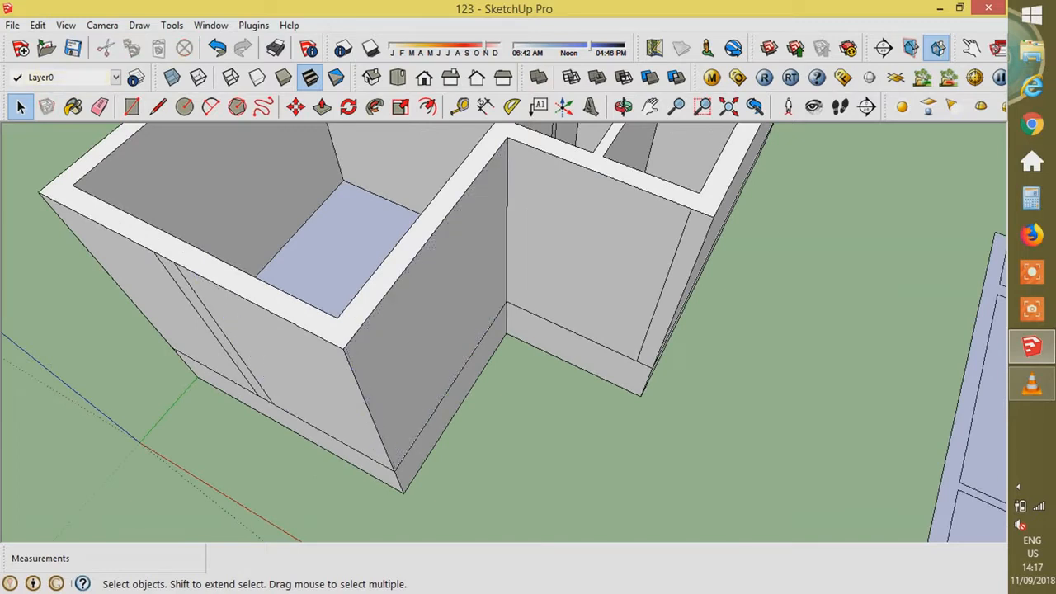
{"action": "middle_click_drag", "start_coordinate": [495, 371], "coordinate": [590, 347]}
{"action": "scroll", "coordinate": [528, 372], "scroll_direction": "down", "scroll_amount": 3}
{"action": "scroll", "coordinate": [536, 371], "scroll_direction": "up", "scroll_amount": 3}
{"action": "middle_click_drag", "start_coordinate": [536, 371], "coordinate": [487, 384]}
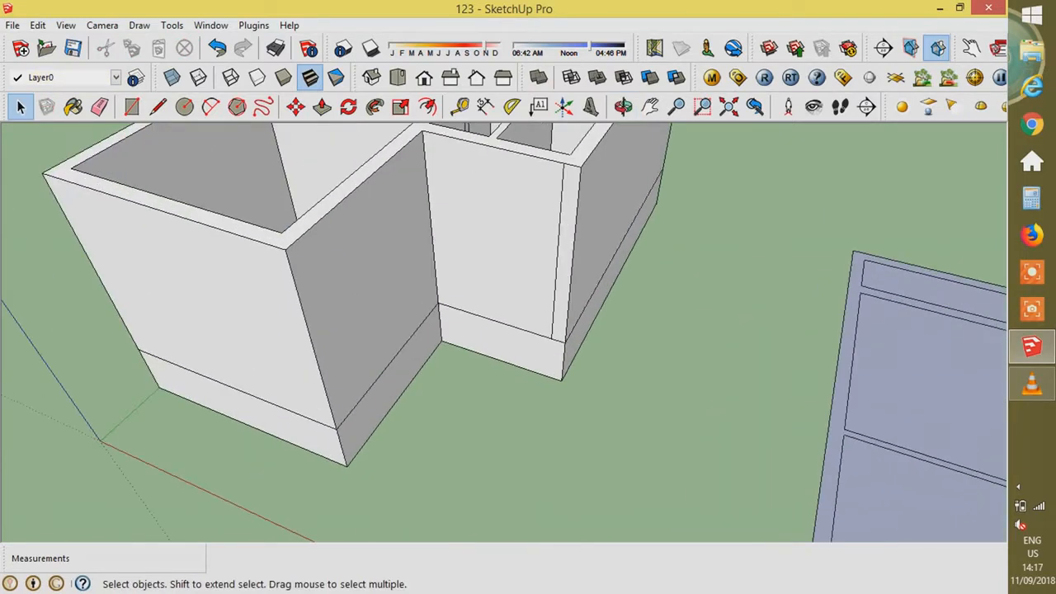
{"action": "key", "text": "l"}
{"action": "left_click", "coordinate": [548, 376]}
{"action": "key", "text": "p"}
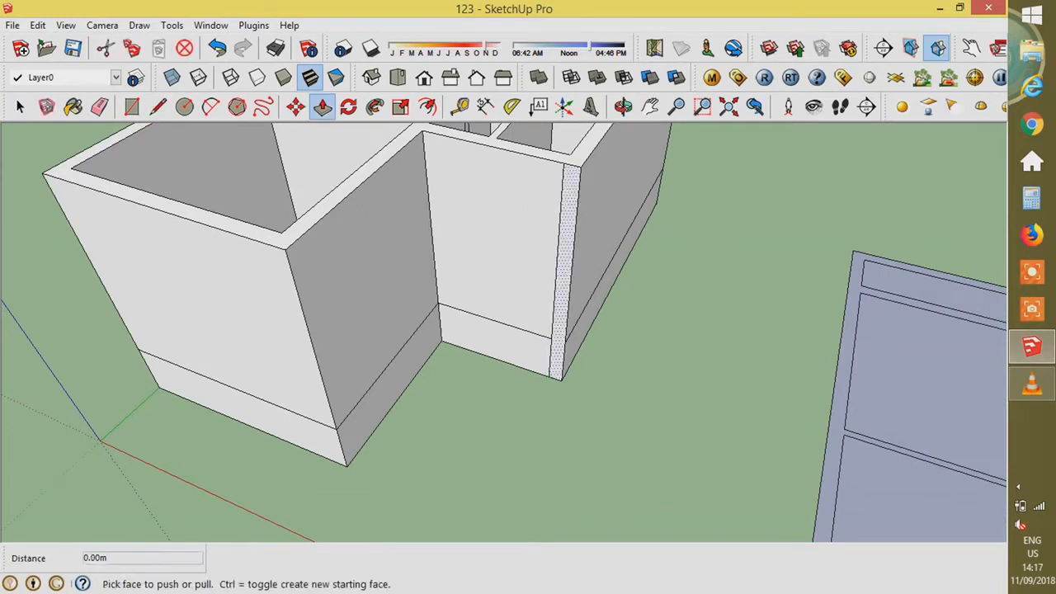
{"action": "left_click", "coordinate": [559, 354]}
{"action": "key", "text": "Escape"}
- Copy the horizontal base edge 0.15 m downward with Move+Ctrl
{"action": "scroll", "coordinate": [452, 384], "scroll_direction": "up", "scroll_amount": 2}
{"action": "key", "text": "space"}
{"action": "scroll", "coordinate": [536, 316], "scroll_direction": "up", "scroll_amount": 3}
{"action": "left_click", "coordinate": [550, 307]}
{"action": "key", "text": "ctrl"}
{"action": "left_click", "coordinate": [550, 307]}
{"action": "type", "text": ".15"}
{"action": "key", "text": "Return"}
- Push/Pull the 0.15 m strip out 0.9 m to form the projecting slab
{"action": "key", "text": "p"}
{"action": "left_click", "coordinate": [546, 313]}
{"action": "type", "text": ".9"}
{"action": "key", "text": "Return"}
{"action": "scroll", "coordinate": [625, 346], "scroll_direction": "down", "scroll_amount": 5}
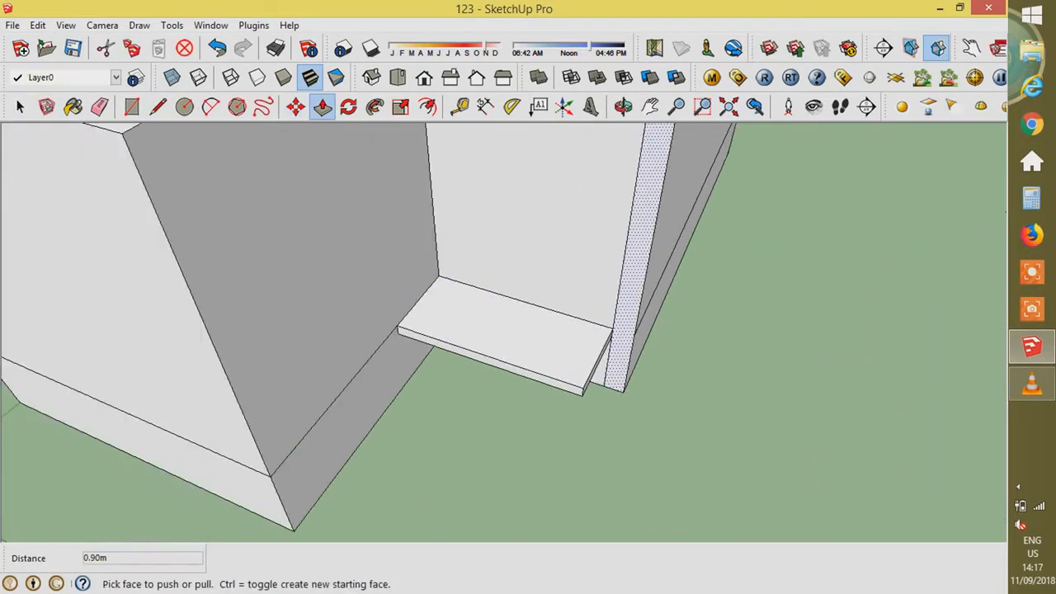
{"action": "middle_click_drag", "start_coordinate": [528, 297], "coordinate": [247, 384]}
{"action": "scroll", "coordinate": [406, 218], "scroll_direction": "down", "scroll_amount": 2}
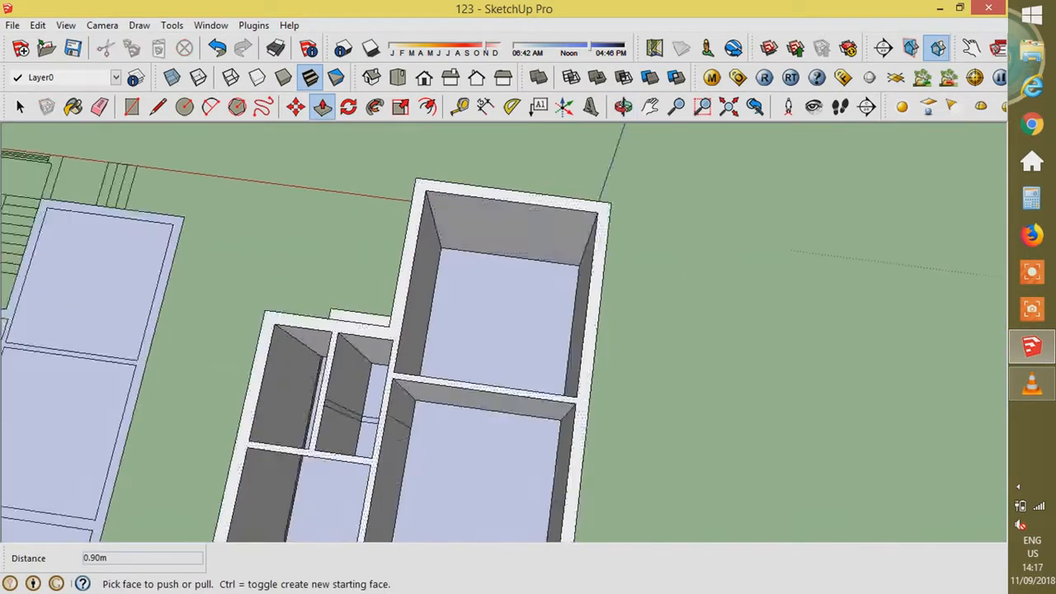
{"action": "scroll", "coordinate": [406, 218], "scroll_direction": "up", "scroll_amount": 2}
{"action": "key", "text": "r"}
{"action": "scroll", "coordinate": [449, 262], "scroll_direction": "up", "scroll_amount": 5}
- Draw a 1.2 by 2.1 m rectangle at the room's inner corner and cut it 0.23 m into the wall
{"action": "left_click", "coordinate": [447, 264]}
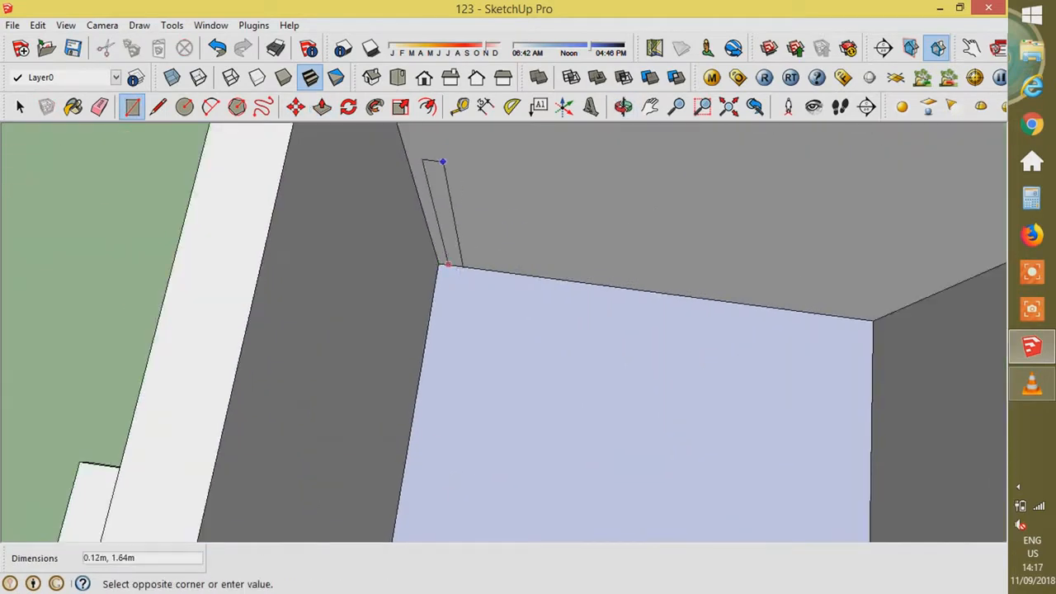
{"action": "type", "text": "1.2,2.1"}
{"action": "key", "text": "Return"}
{"action": "key", "text": "p"}
{"action": "left_click", "coordinate": [540, 193]}
{"action": "left_click", "coordinate": [566, 148]}
{"action": "scroll", "coordinate": [566, 147], "scroll_direction": "down", "scroll_amount": 2}
{"action": "middle_click_drag", "start_coordinate": [566, 147], "coordinate": [742, 215]}
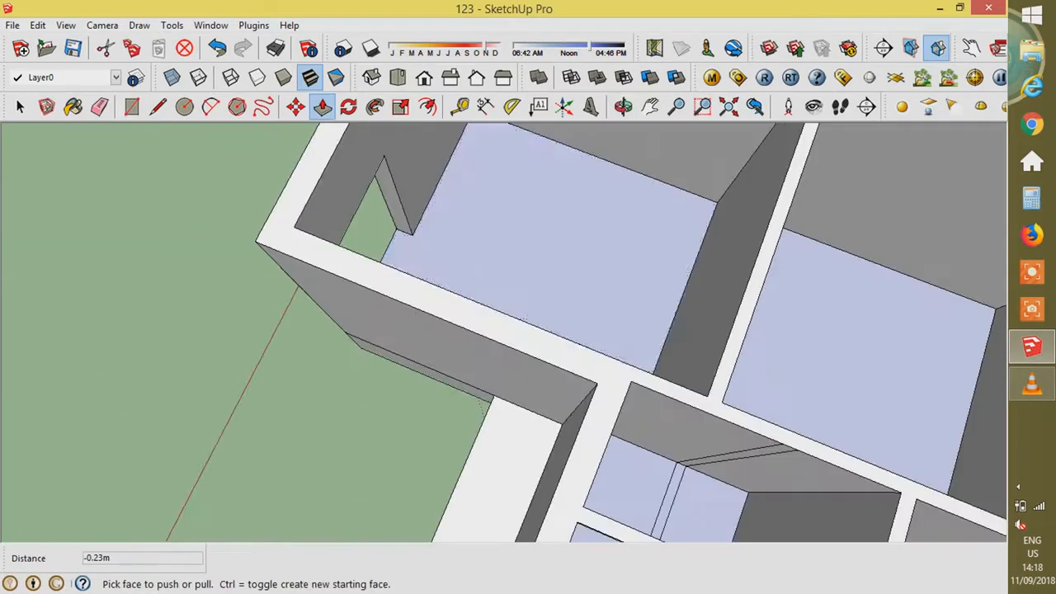
{"action": "middle_click_drag", "start_coordinate": [495, 413], "coordinate": [632, 363]}
{"action": "scroll", "coordinate": [592, 376], "scroll_direction": "up", "scroll_amount": 2}
- Draw a 2.1 by 0.9 m rectangle at another inner corner and push the doorway through the wall
{"action": "key", "text": "r"}
{"action": "left_click", "coordinate": [590, 375]}
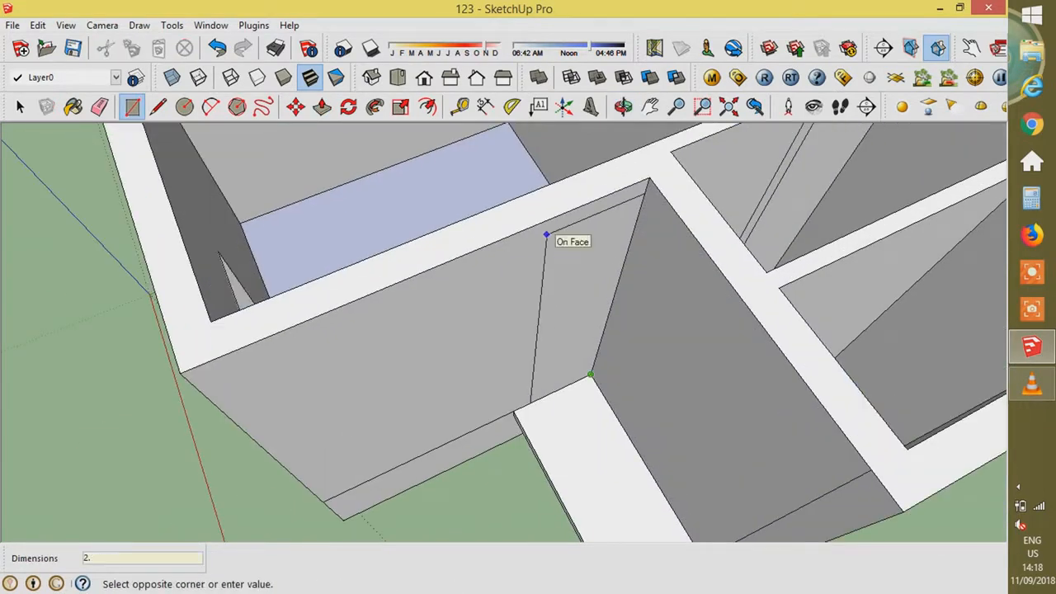
{"action": "key", "text": "Return"}
{"action": "key", "text": "p"}
{"action": "left_click", "coordinate": [553, 355]}
{"action": "left_click", "coordinate": [590, 314]}
{"action": "scroll", "coordinate": [535, 437], "scroll_direction": "down", "scroll_amount": 3}
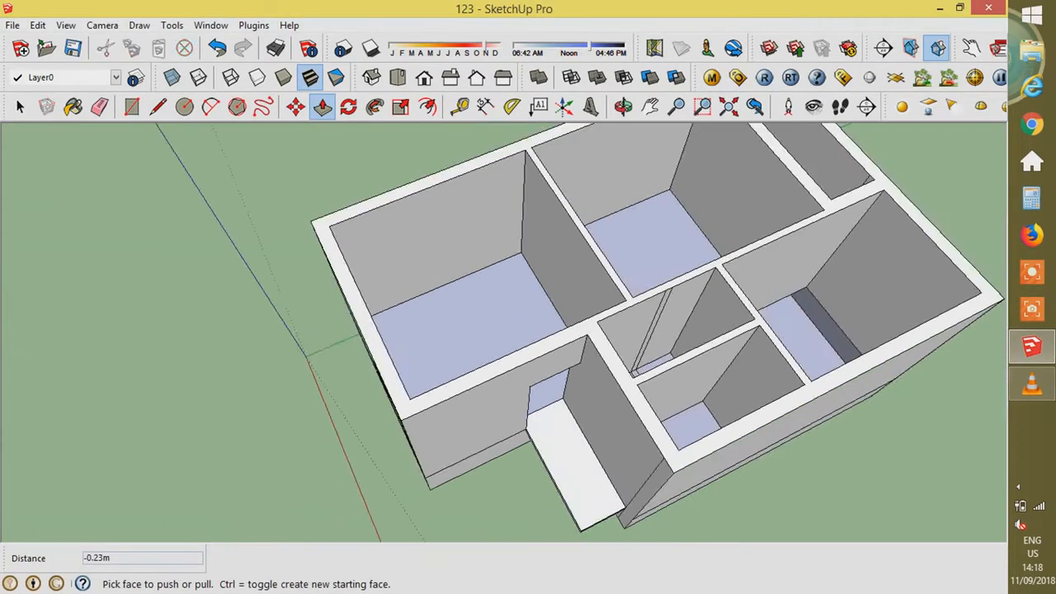
{"action": "middle_click_drag", "start_coordinate": [512, 372], "coordinate": [717, 396]}
{"action": "middle_click_drag", "start_coordinate": [495, 355], "coordinate": [578, 363]}
{"action": "scroll", "coordinate": [552, 371], "scroll_direction": "up", "scroll_amount": 5}
- Cut a 0.9 by 2.1 m doorway through the wall at the next room corner
{"action": "key", "text": "r"}
{"action": "scroll", "coordinate": [540, 385], "scroll_direction": "up", "scroll_amount": 3}
{"action": "left_click", "coordinate": [532, 390]}
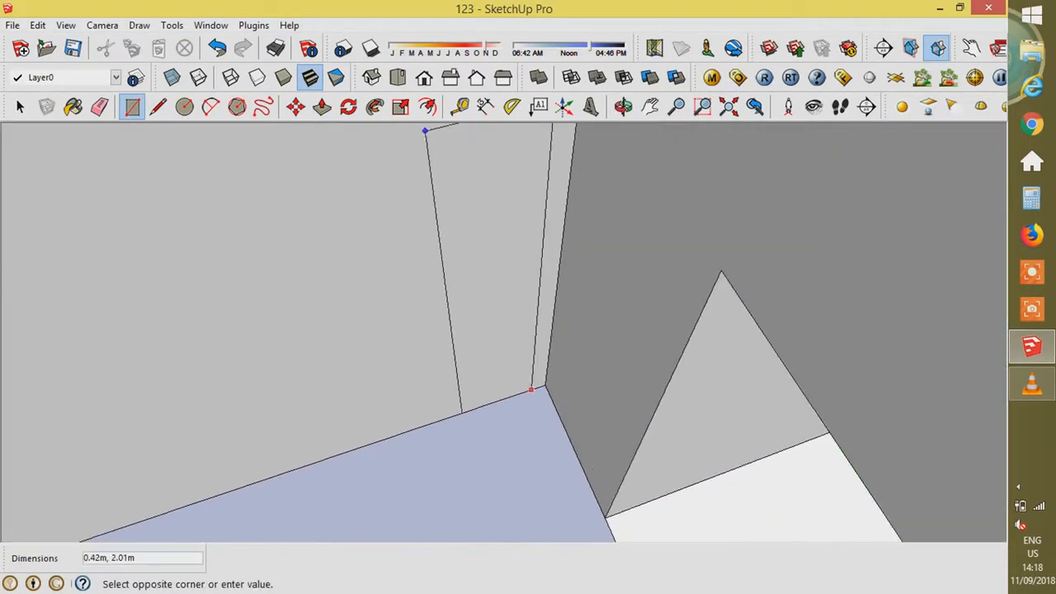
{"action": "type", "text": "0.9,2.1"}
{"action": "key", "text": "Return"}
{"action": "key", "text": "p"}
{"action": "left_click", "coordinate": [426, 317]}
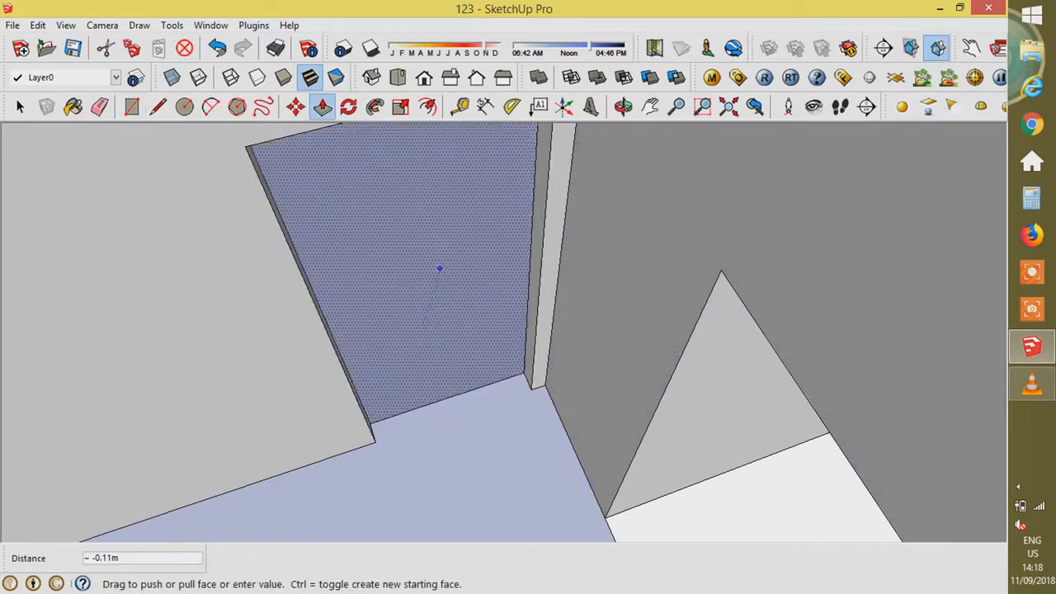
{"action": "left_click", "coordinate": [439, 268]}
{"action": "scroll", "coordinate": [545, 450], "scroll_direction": "down", "scroll_amount": 6}
{"action": "middle_click_drag", "start_coordinate": [495, 413], "coordinate": [660, 396]}
- Copy the doorway's bottom edge 2.1 m up and push the lower doorway face inward
{"action": "left_click", "coordinate": [545, 348]}
{"action": "key", "text": "m"}
{"action": "key", "text": "ctrl"}
{"action": "left_click", "coordinate": [545, 349]}
{"action": "type", "text": "2.1"}
{"action": "key", "text": "Return"}
{"action": "key", "text": "p"}
{"action": "left_click", "coordinate": [566, 292]}
{"action": "left_click", "coordinate": [578, 275]}
{"action": "key", "text": "space"}
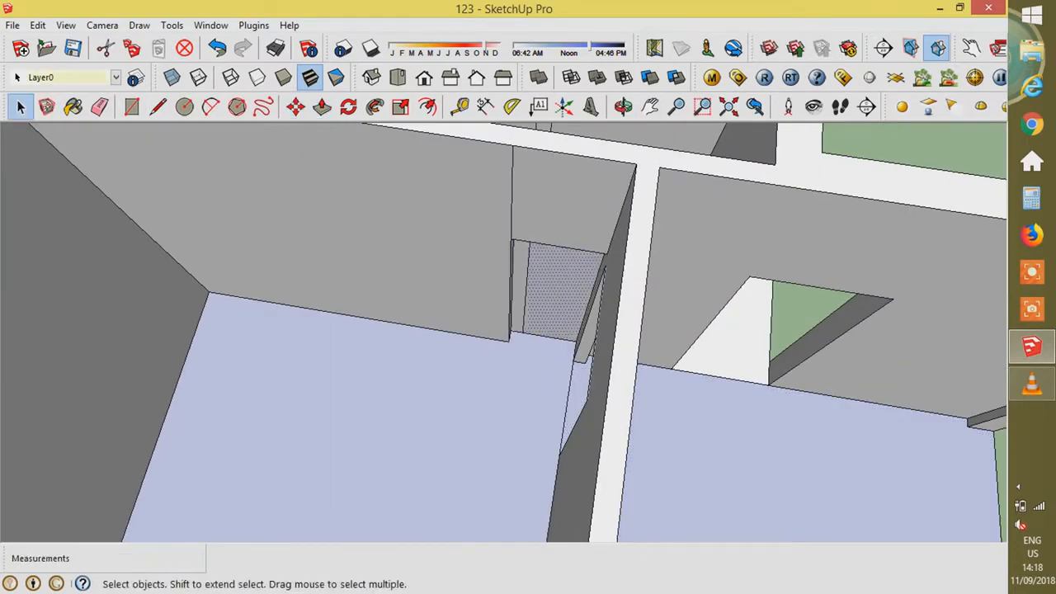
- Delete a vertical wall edge and raise the floor strip to complete the partition wall
{"action": "scroll", "coordinate": [375, 421], "scroll_direction": "down", "scroll_amount": 3}
{"action": "middle_click_drag", "start_coordinate": [462, 396], "coordinate": [330, 454]}
{"action": "scroll", "coordinate": [419, 336], "scroll_direction": "up", "scroll_amount": 3}
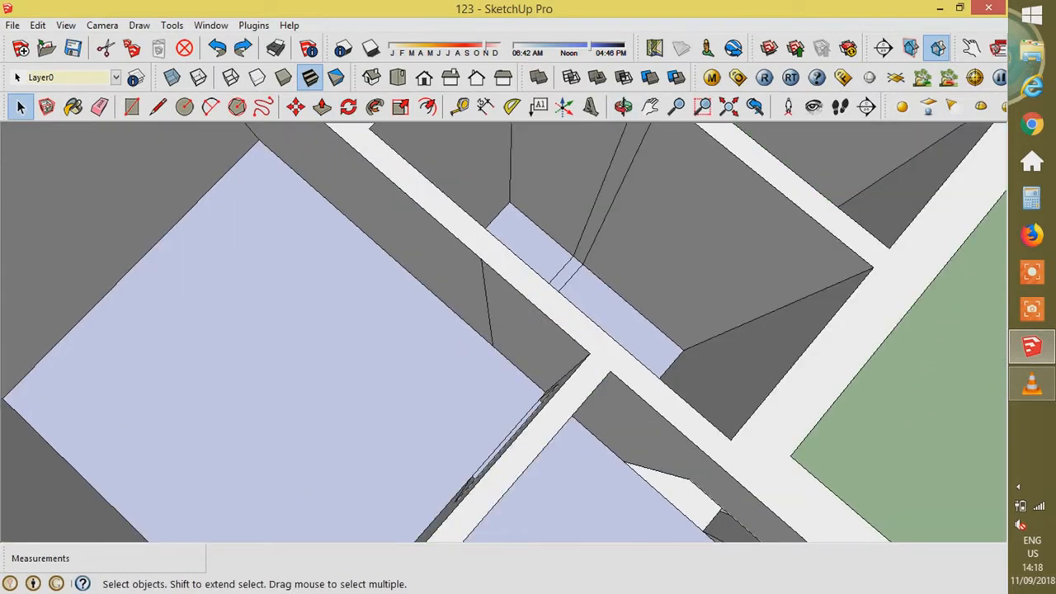
{"action": "left_click", "coordinate": [488, 312]}
{"action": "scroll", "coordinate": [545, 355], "scroll_direction": "down", "scroll_amount": 2}
{"action": "key", "text": "Delete"}
{"action": "middle_click_drag", "start_coordinate": [570, 346], "coordinate": [610, 363]}
{"action": "key", "text": "p"}
{"action": "left_click", "coordinate": [550, 399]}
{"action": "left_click", "coordinate": [488, 287]}
{"action": "scroll", "coordinate": [660, 375], "scroll_direction": "down", "scroll_amount": 6}
{"action": "scroll", "coordinate": [515, 388], "scroll_direction": "up", "scroll_amount": 6}
- Select the floor's top and left edges and copy them 2.1 m upward
{"action": "middle_click_drag", "start_coordinate": [511, 388], "coordinate": [540, 400]}
{"action": "key", "text": "space"}
{"action": "left_click", "coordinate": [528, 459]}
{"action": "left_click", "coordinate": [528, 449]}
{"action": "key", "text": "m"}
{"action": "key", "text": "space"}
{"action": "left_click", "coordinate": [491, 485], "text": "shift"}
{"action": "key", "text": "m"}
{"action": "key", "text": "ctrl"}
{"action": "left_click", "coordinate": [521, 448]}
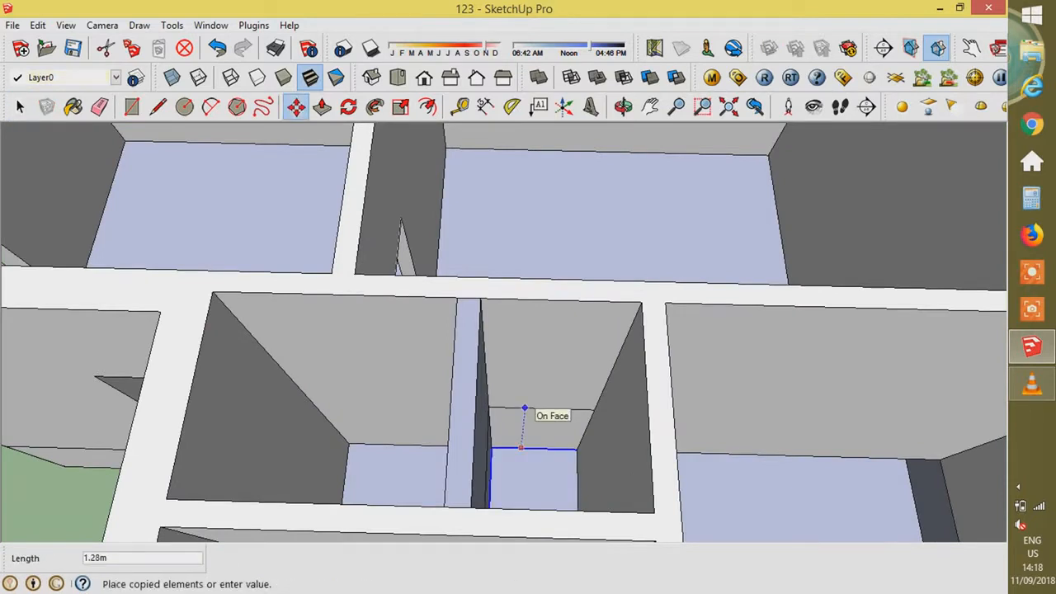
{"action": "type", "text": "2.1"}
{"action": "key", "text": "Return"}
- Copy a wall edge 0.75 m along the wall
{"action": "middle_click_drag", "start_coordinate": [556, 434], "coordinate": [388, 452]}
{"action": "key", "text": "space"}
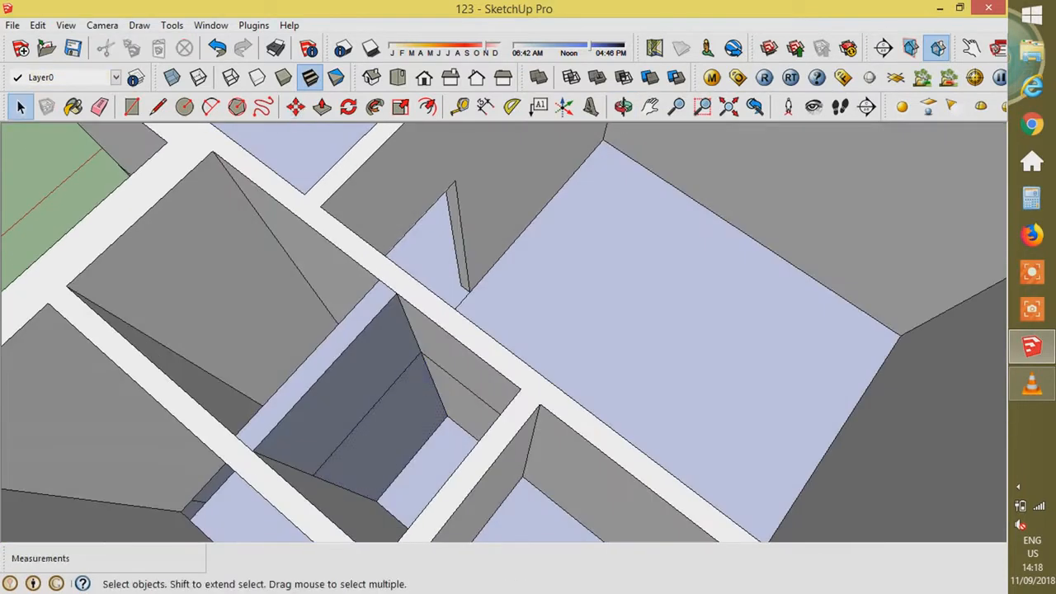
{"action": "key", "text": "m"}
{"action": "key", "text": "ctrl"}
{"action": "left_click", "coordinate": [336, 485]}
{"action": "type", "text": ".75"}
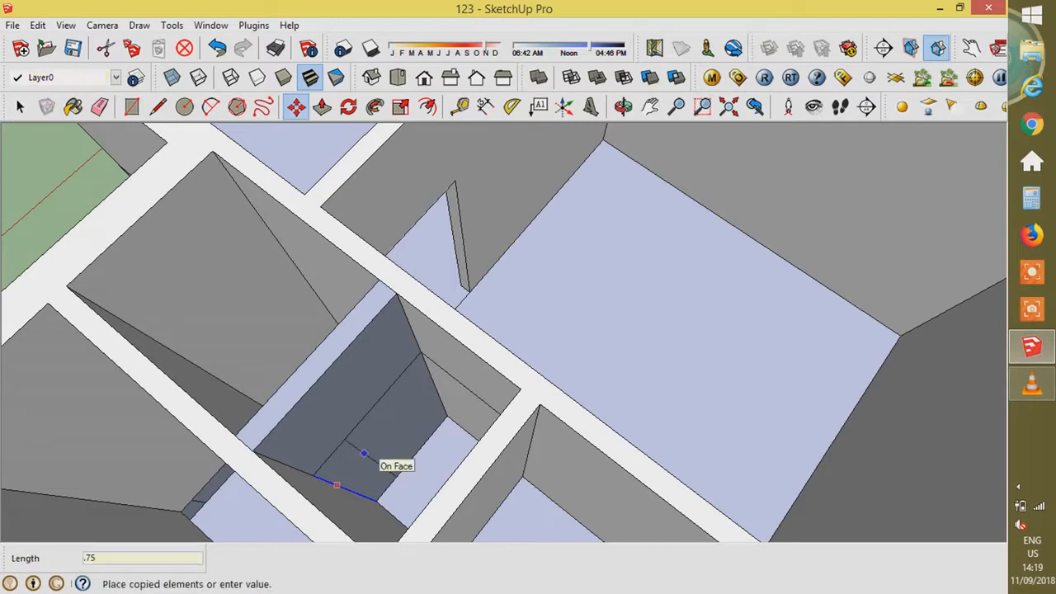
{"action": "key", "text": "Return"}
- Push/Pull the lower wall face and the adjacent wall face to their new depths
{"action": "key", "text": "p"}
{"action": "left_click", "coordinate": [376, 442]}
{"action": "left_click", "coordinate": [359, 425]}
{"action": "left_click", "coordinate": [462, 403]}
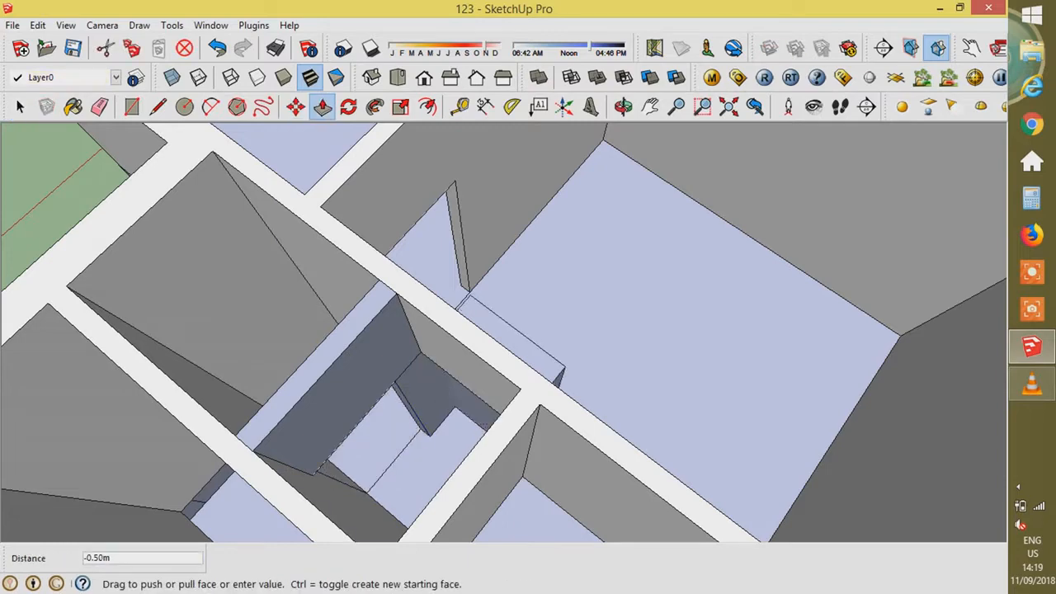
{"action": "left_click", "coordinate": [487, 380]}
{"action": "scroll", "coordinate": [635, 437], "scroll_direction": "down", "scroll_amount": 4}
{"action": "middle_click_drag", "start_coordinate": [635, 437], "coordinate": [495, 474]}
{"action": "scroll", "coordinate": [495, 376], "scroll_direction": "up", "scroll_amount": 4}
{"action": "middle_click_drag", "start_coordinate": [503, 379], "coordinate": [507, 351]}
{"action": "scroll", "coordinate": [503, 379], "scroll_direction": "up", "scroll_amount": 4}
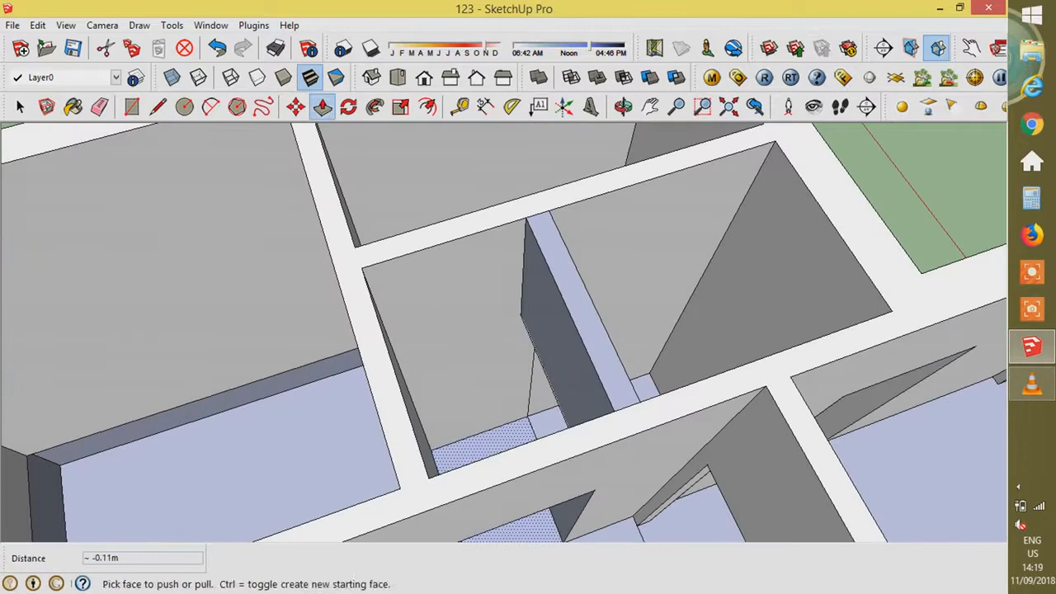
- Draw a line across the small room's wall and recess the lower wall face
{"action": "key", "text": "l"}
{"action": "left_click", "coordinate": [520, 314]}
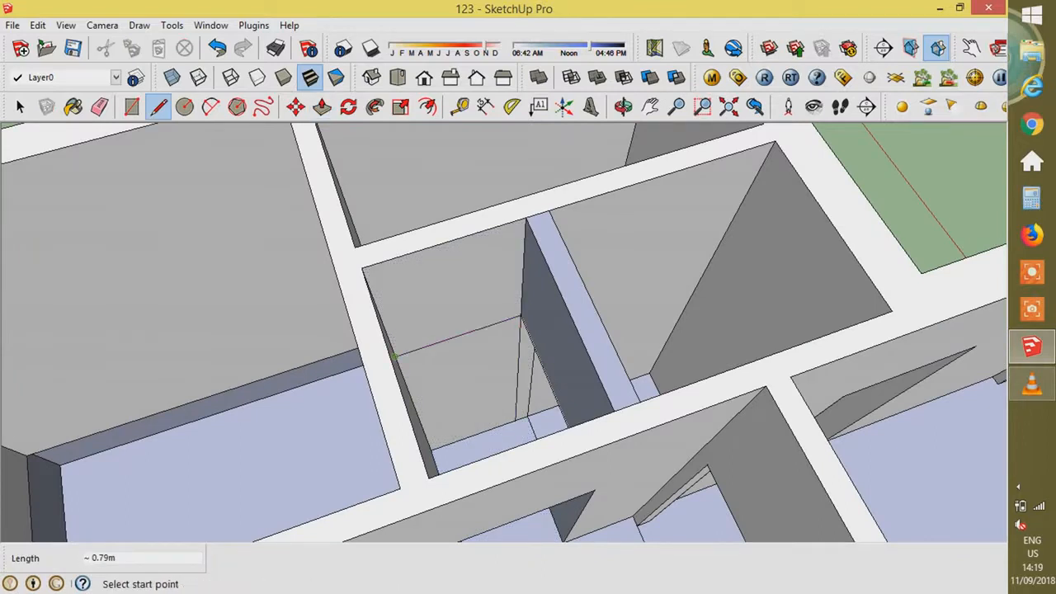
{"action": "key", "text": "p"}
{"action": "left_click", "coordinate": [472, 373]}
{"action": "left_click", "coordinate": [488, 349]}
{"action": "scroll", "coordinate": [609, 231], "scroll_direction": "down", "scroll_amount": 5}
{"action": "middle_click_drag", "start_coordinate": [607, 363], "coordinate": [541, 338]}
{"action": "scroll", "coordinate": [528, 371], "scroll_direction": "up", "scroll_amount": 2}
- Draw a 0.9 by 2.1 m door outline and cut the doorway through that wall
{"action": "key", "text": "r"}
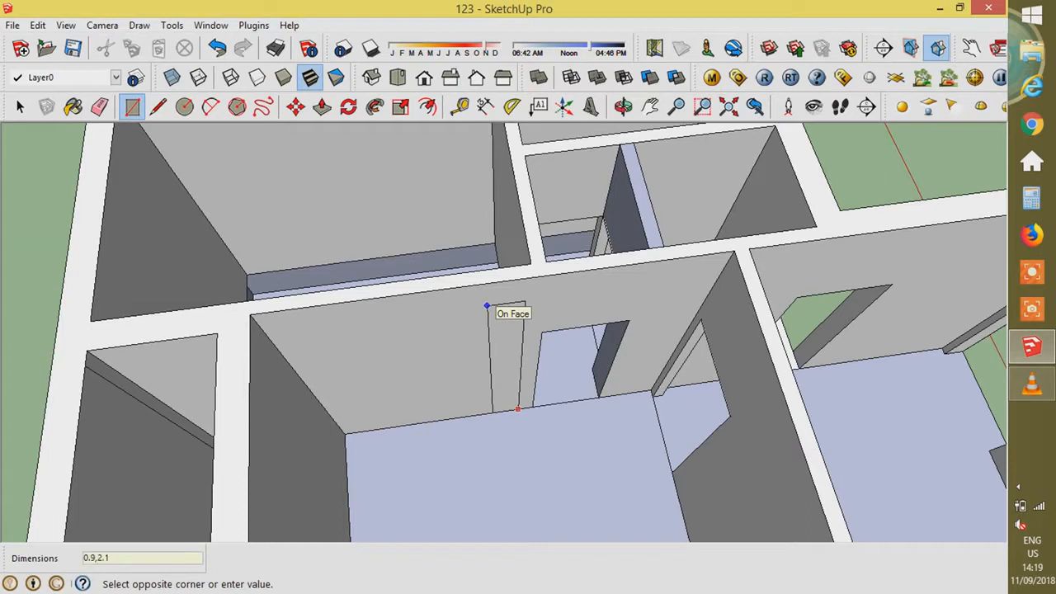
{"action": "key", "text": "Return"}
{"action": "key", "text": "p"}
{"action": "left_click", "coordinate": [459, 370]}
{"action": "left_click", "coordinate": [453, 360]}
{"action": "scroll", "coordinate": [537, 429], "scroll_direction": "down", "scroll_amount": 4}
{"action": "middle_click_drag", "start_coordinate": [578, 429], "coordinate": [430, 355]}
- Add another 0.9 by 2.1 m door outline on a second wall and cut it through
{"action": "key", "text": "r"}
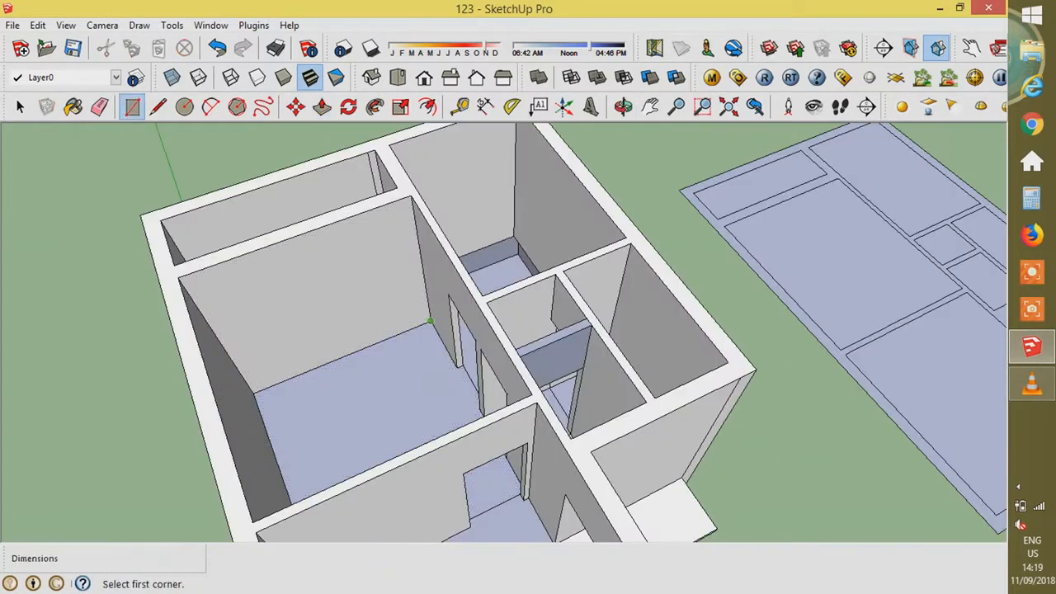
{"action": "scroll", "coordinate": [430, 322], "scroll_direction": "up", "scroll_amount": 4}
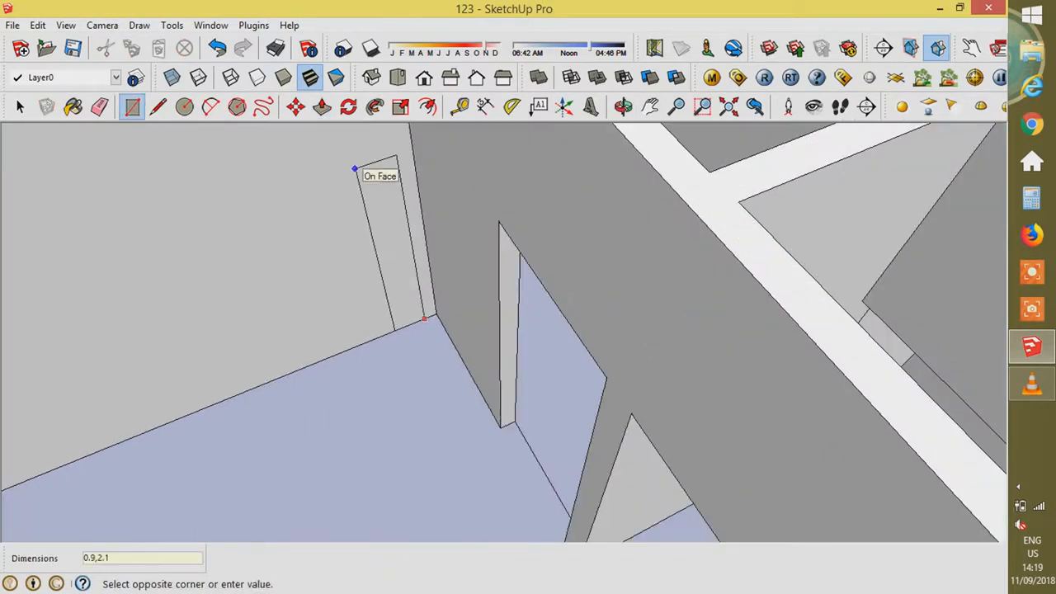
{"action": "key", "text": "Return"}
{"action": "key", "text": "p"}
{"action": "left_click", "coordinate": [361, 216]}
{"action": "left_click", "coordinate": [353, 198]}
{"action": "key", "text": "space"}
- Undo the last door push and orbit to the wall's other side to view the door face
{"action": "scroll", "coordinate": [471, 412], "scroll_direction": "down", "scroll_amount": 4}
{"action": "left_click", "coordinate": [416, 319]}
{"action": "key", "text": "ctrl+z"}
{"action": "middle_click_drag", "start_coordinate": [330, 321], "coordinate": [388, 363]}
{"action": "scroll", "coordinate": [462, 330], "scroll_direction": "up", "scroll_amount": 1}
{"action": "key", "text": "p"}
{"action": "middle_click_drag", "start_coordinate": [569, 330], "coordinate": [371, 317]}
- Shift the door face 0.1 along the red axis and push it through to open the doorway
{"action": "key", "text": "ctrl+z"}
{"action": "key", "text": "m"}
{"action": "left_click", "coordinate": [408, 304]}
{"action": "type", "text": ".1"}
{"action": "key", "text": "Return"}
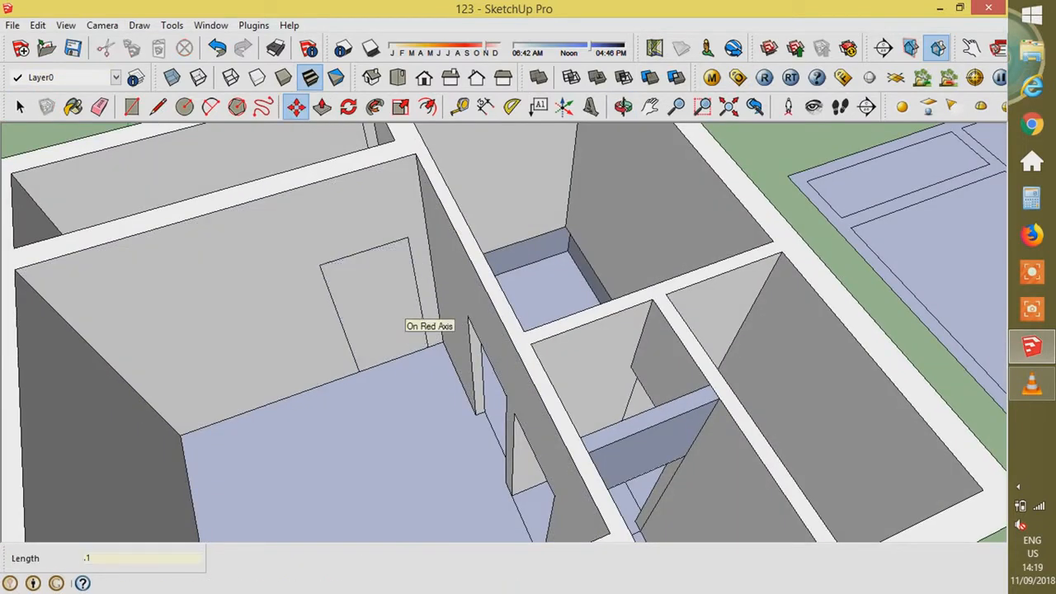
{"action": "key", "text": "p"}
{"action": "left_click", "coordinate": [393, 310]}
{"action": "left_click", "coordinate": [528, 285]}
- Draw a 1.2 by 1.2 window outline on the next room's wall
{"action": "scroll", "coordinate": [528, 284], "scroll_direction": "down", "scroll_amount": 3}
{"action": "middle_click_drag", "start_coordinate": [537, 289], "coordinate": [449, 285]}
{"action": "scroll", "coordinate": [462, 260], "scroll_direction": "up", "scroll_amount": 3}
{"action": "key", "text": "l"}
{"action": "left_click", "coordinate": [461, 258]}
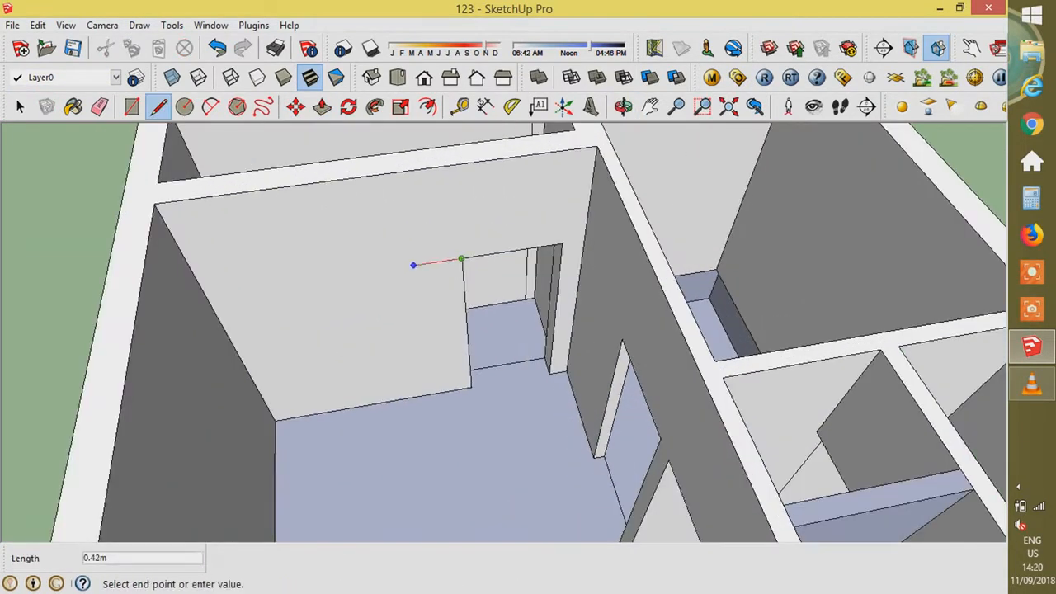
{"action": "key", "text": "r"}
{"action": "left_click", "coordinate": [410, 266]}
{"action": "type", "text": "1.2,1.2"}
{"action": "key", "text": "Return"}
- Push the 1.2 m window face through the inner wall
{"action": "key", "text": "p"}
{"action": "left_click", "coordinate": [349, 313]}
{"action": "left_click", "coordinate": [372, 286]}
{"action": "key", "text": "space"}
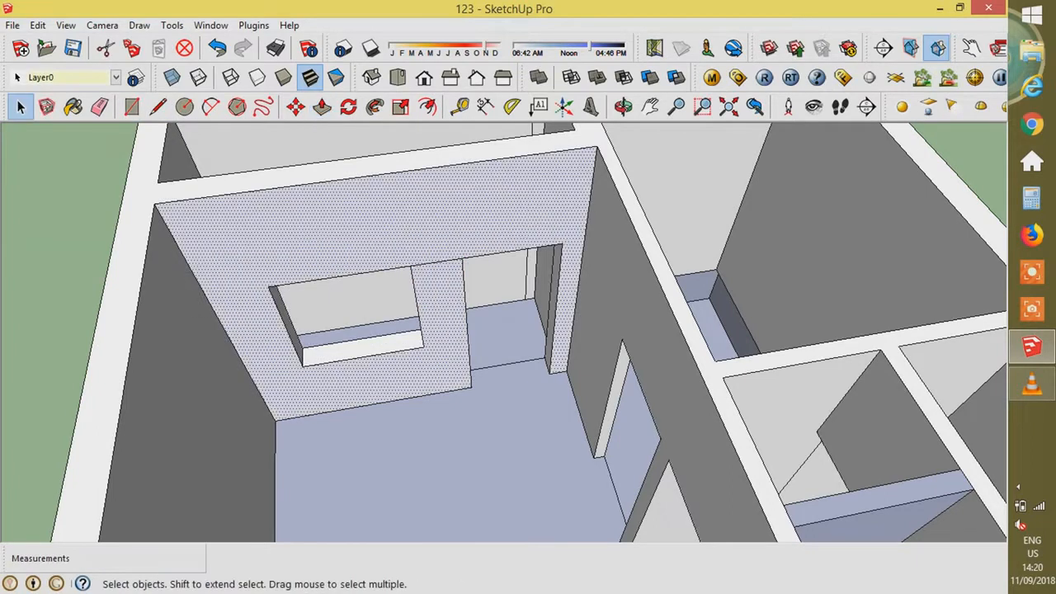
{"action": "left_click", "coordinate": [74, 264]}
- Split the wall top with a line and push that section down 3.12 to remove it
{"action": "scroll", "coordinate": [503, 332], "scroll_direction": "down", "scroll_amount": 5}
{"action": "key", "text": "l"}
{"action": "left_click", "coordinate": [355, 252]}
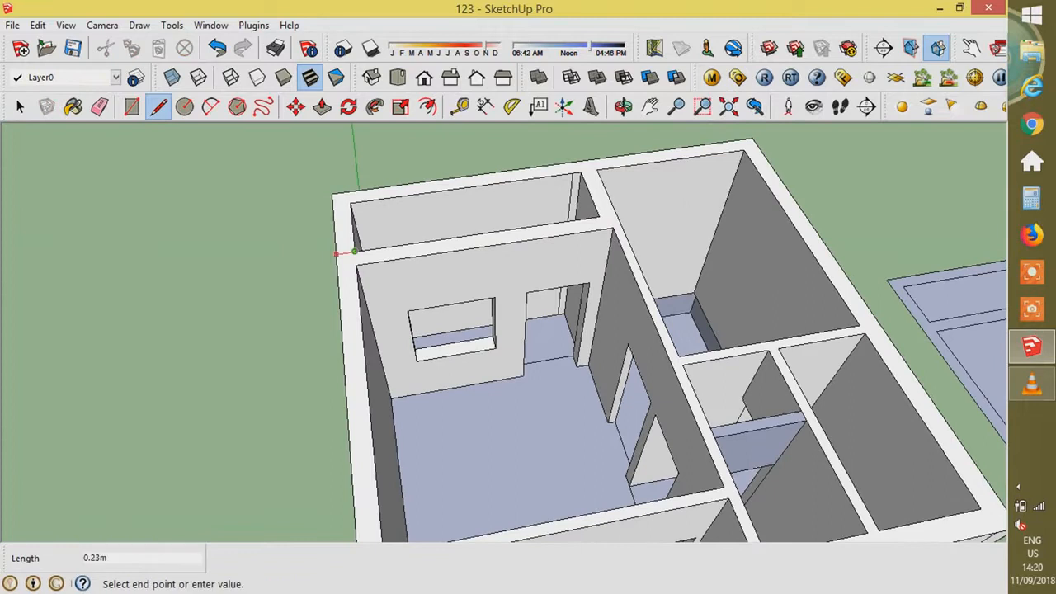
{"action": "left_click", "coordinate": [580, 173]}
{"action": "key", "text": "p"}
{"action": "left_click_drag", "start_coordinate": [570, 183], "coordinate": [570, 216]}
{"action": "type", "text": "3"}
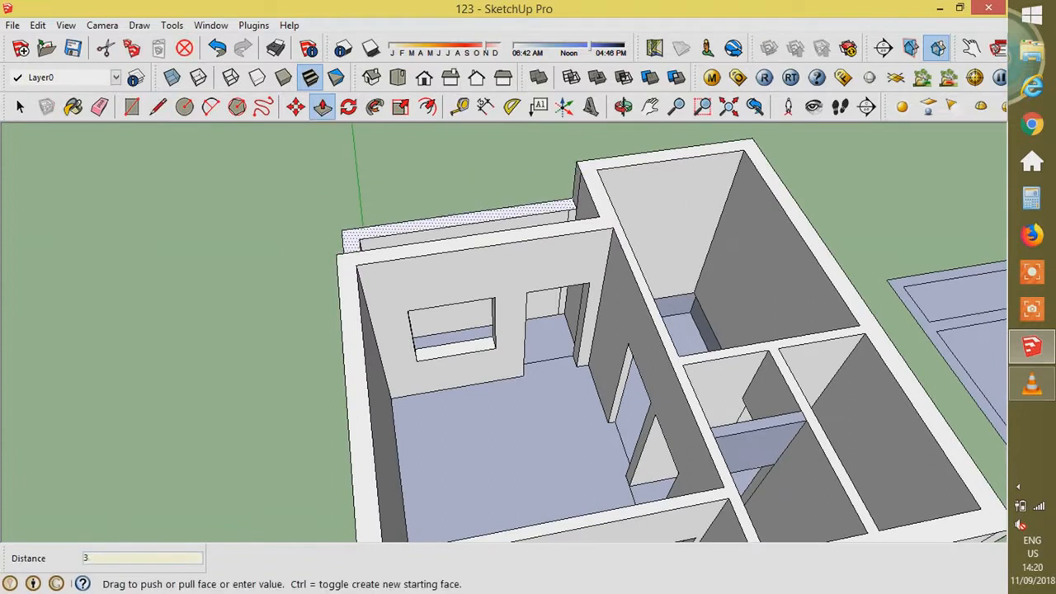
{"action": "type", "text": ".12"}
{"action": "key", "text": "Return"}
- Draw a 1.2 by 1.20 window outline on the front wall at the door top
{"action": "middle_click_drag", "start_coordinate": [528, 429], "coordinate": [531, 318]}
{"action": "scroll", "coordinate": [531, 317], "scroll_direction": "down", "scroll_amount": 3}
{"action": "scroll", "coordinate": [532, 318], "scroll_direction": "up", "scroll_amount": 4}
{"action": "key", "text": "l"}
{"action": "left_click", "coordinate": [569, 303]}
{"action": "key", "text": "r"}
{"action": "left_click", "coordinate": [531, 305]}
{"action": "type", "text": "1.2"}
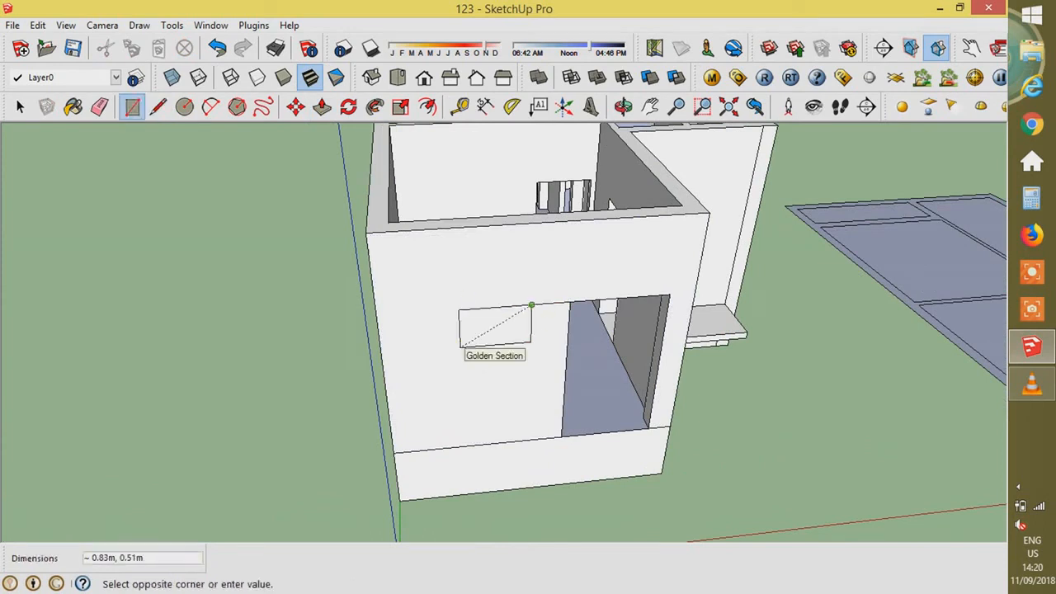
{"action": "type", "text": ",1.20"}
{"action": "key", "text": "Return"}
- Push the window face through the front wall
{"action": "key", "text": "p"}
{"action": "left_click", "coordinate": [482, 336]}
{"action": "left_click", "coordinate": [523, 331]}
{"action": "key", "text": "space"}
{"action": "scroll", "coordinate": [537, 303], "scroll_direction": "up", "scroll_amount": 3}
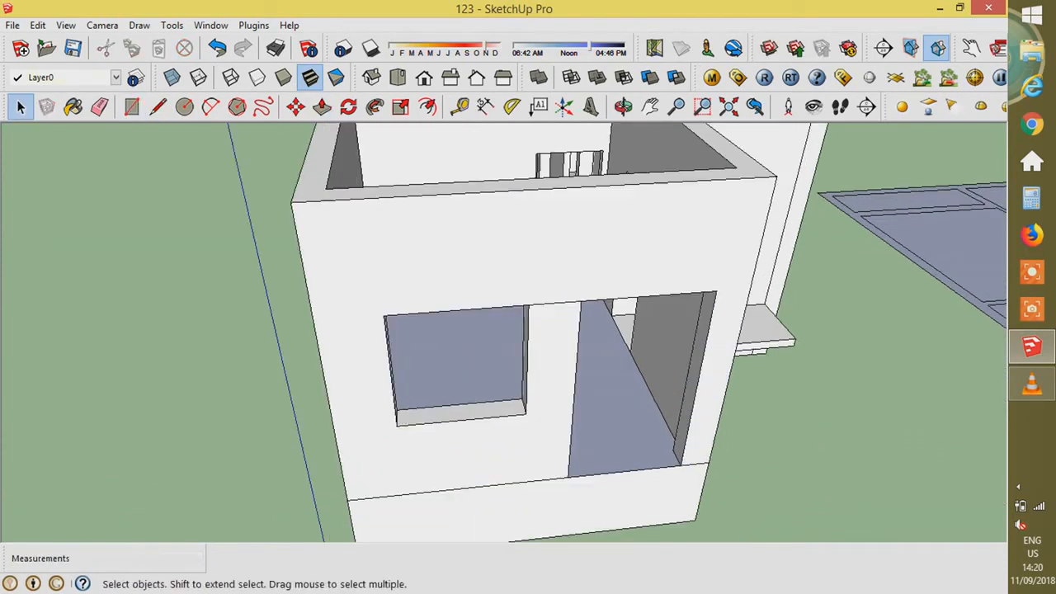
- Offset the window outline 0.15, pull the frame out 0.15, and delete the inner face
{"action": "key", "text": "l"}
{"action": "key", "text": "f"}
{"action": "left_click", "coordinate": [525, 371]}
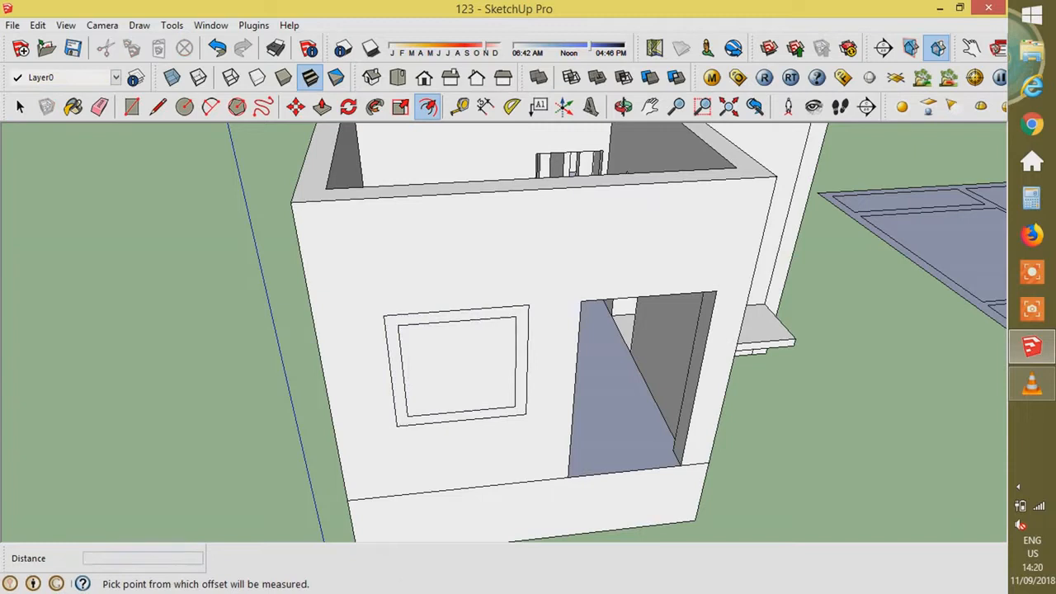
{"action": "type", "text": ".15"}
{"action": "key", "text": "Return"}
{"action": "key", "text": "p"}
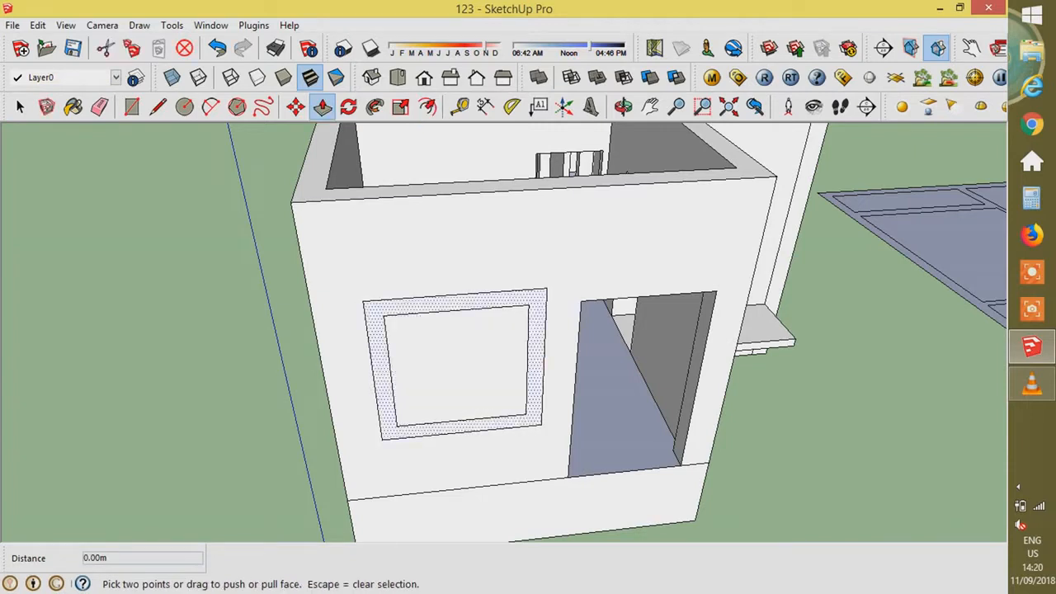
{"action": "left_click", "coordinate": [488, 426]}
{"action": "type", "text": ".15"}
{"action": "key", "text": "Return"}
{"action": "key", "text": "space"}
{"action": "left_click", "coordinate": [462, 373]}
{"action": "key", "text": "Delete"}
- Pull the wall beside the entrance 0.90 m outward
{"action": "scroll", "coordinate": [462, 373], "scroll_direction": "down", "scroll_amount": 3}
{"action": "middle_click_drag", "start_coordinate": [462, 373], "coordinate": [355, 384]}
{"action": "scroll", "coordinate": [553, 342], "scroll_direction": "down", "scroll_amount": 3}
{"action": "scroll", "coordinate": [495, 429], "scroll_direction": "up", "scroll_amount": 2}
{"action": "key", "text": "p"}
{"action": "left_click", "coordinate": [495, 429]}
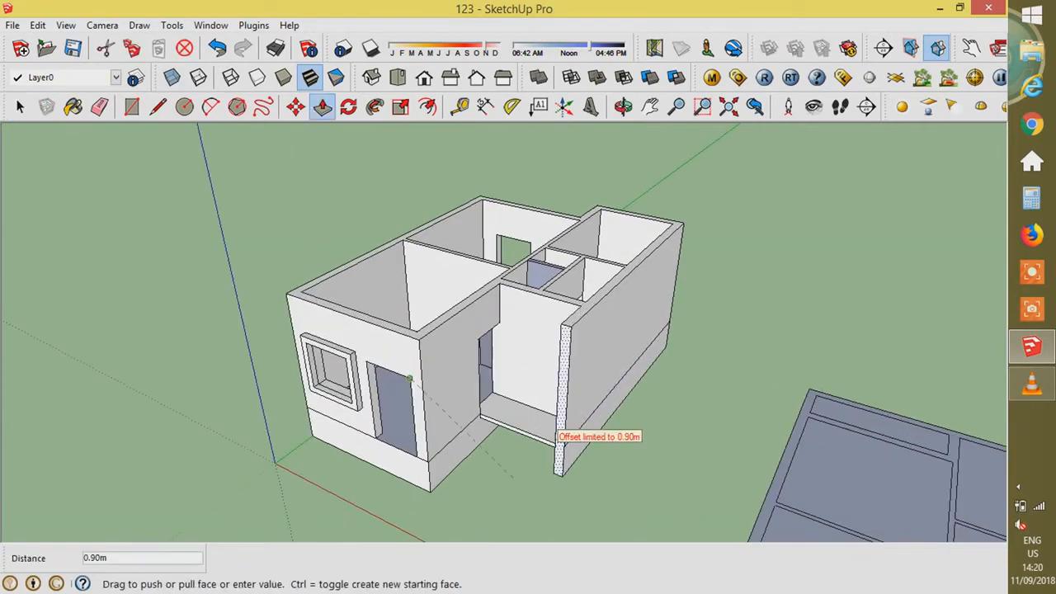
{"action": "scroll", "coordinate": [495, 412], "scroll_direction": "up", "scroll_amount": 5}
- Draw a zigzag stair step with the Line tool by the entrance
{"action": "key", "text": "space"}
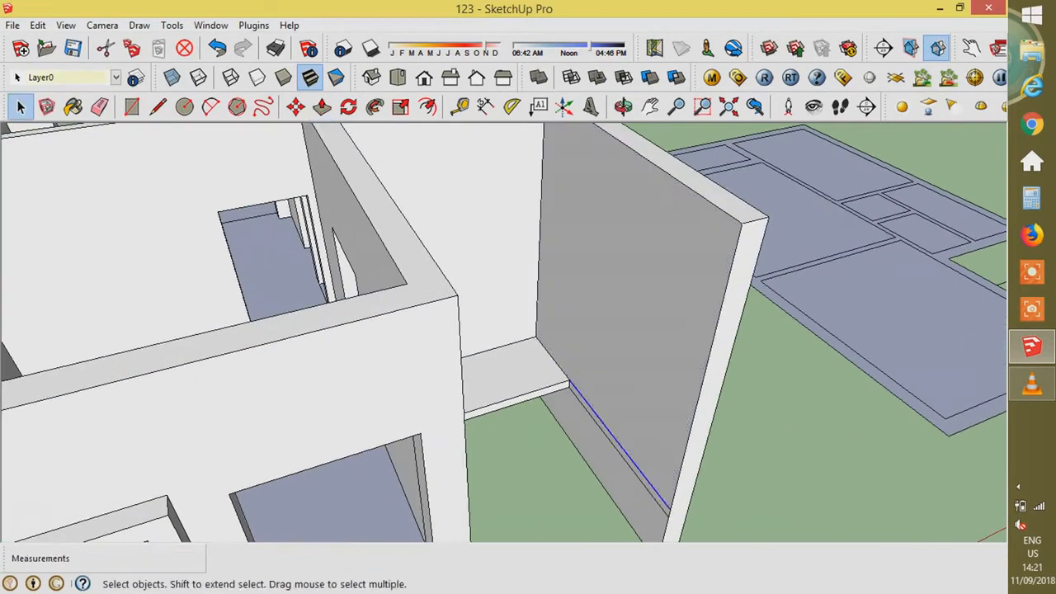
{"action": "key", "text": "l"}
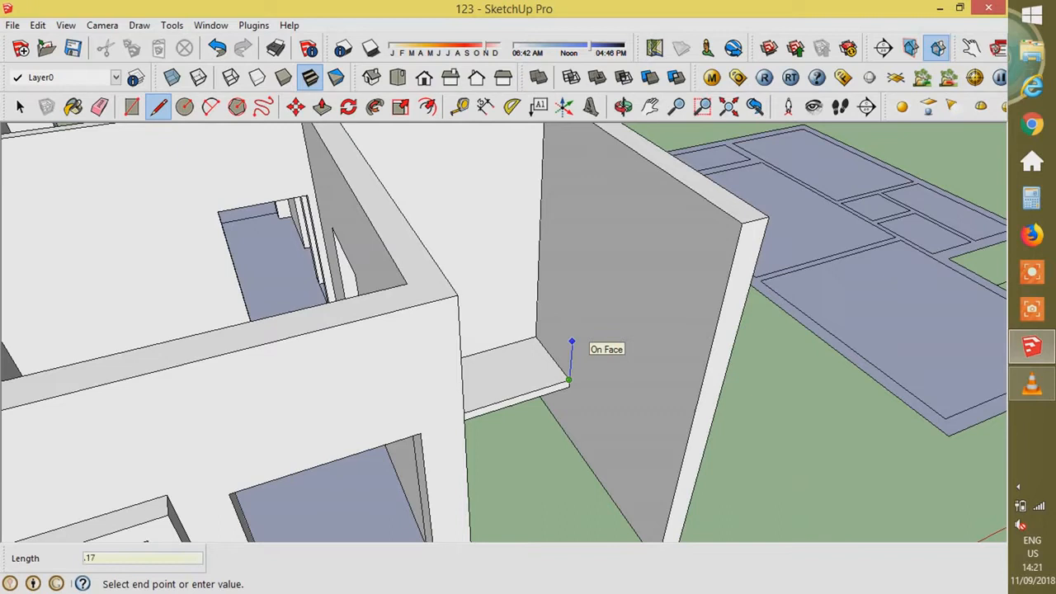
{"action": "key", "text": "space"}
{"action": "scroll", "coordinate": [570, 378], "scroll_direction": "up", "scroll_amount": 4}
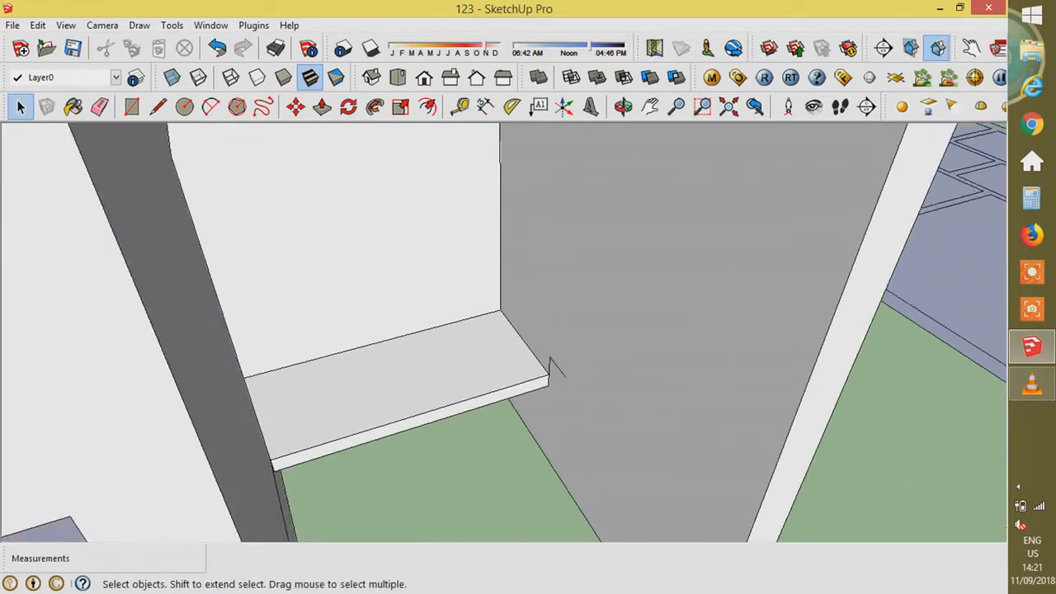
- Copy the zigzag end to end three times with Move+Ctrl
{"action": "key", "text": "m"}
{"action": "left_click", "coordinate": [556, 365], "text": "ctrl"}
{"action": "left_click", "coordinate": [581, 367]}
{"action": "left_click", "coordinate": [581, 367], "text": "ctrl"}
{"action": "left_click", "coordinate": [611, 373]}
{"action": "left_click", "coordinate": [611, 373], "text": "ctrl"}
{"action": "left_click", "coordinate": [648, 377]}
{"action": "key", "text": "space"}
- Select the whole zigzag and copy it twice more to extend the stair profile
{"action": "left_click_drag", "start_coordinate": [526, 302], "coordinate": [836, 446]}
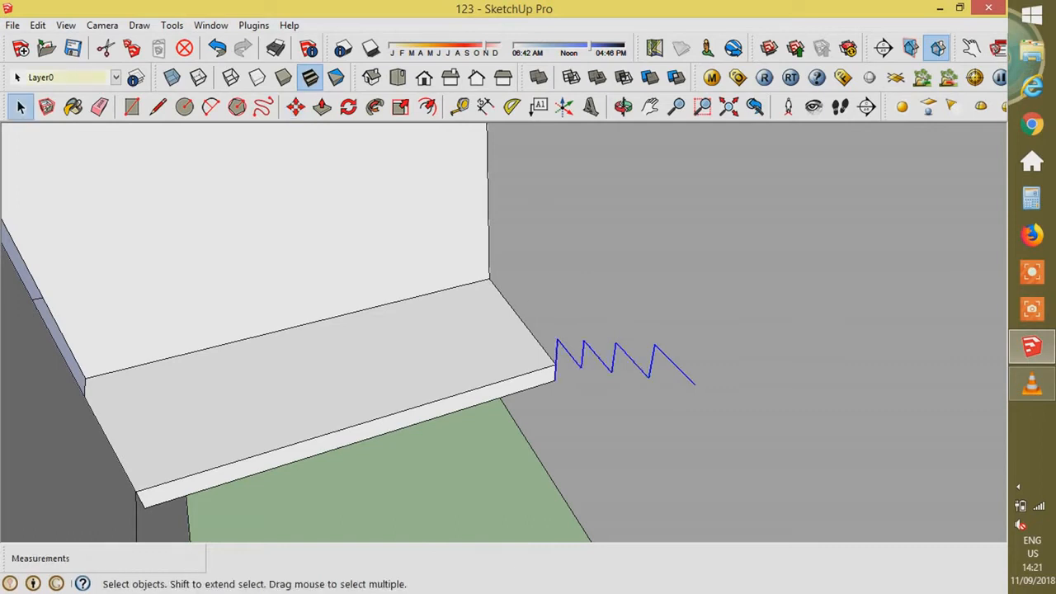
{"action": "key", "text": "m"}
{"action": "left_click", "coordinate": [557, 368], "text": "ctrl"}
{"action": "left_click", "coordinate": [695, 383]}
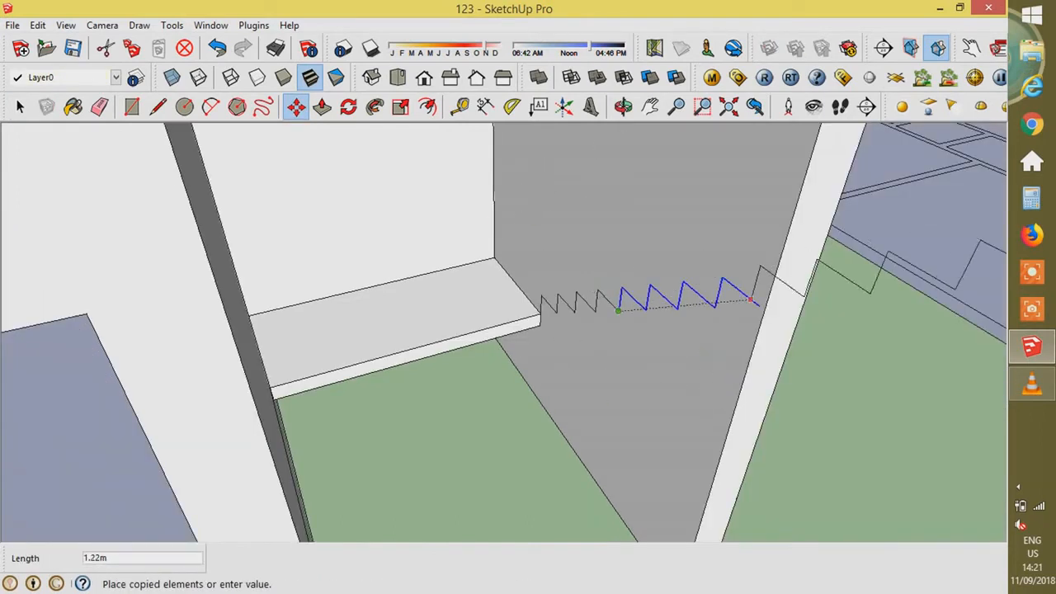
{"action": "left_click", "coordinate": [750, 299]}
{"action": "scroll", "coordinate": [606, 334], "scroll_direction": "down", "scroll_amount": 3}
{"action": "scroll", "coordinate": [570, 334], "scroll_direction": "up", "scroll_amount": 3}
{"action": "key", "text": "space"}
{"action": "scroll", "coordinate": [573, 355], "scroll_direction": "down", "scroll_amount": 3}
{"action": "left_click", "coordinate": [553, 392]}
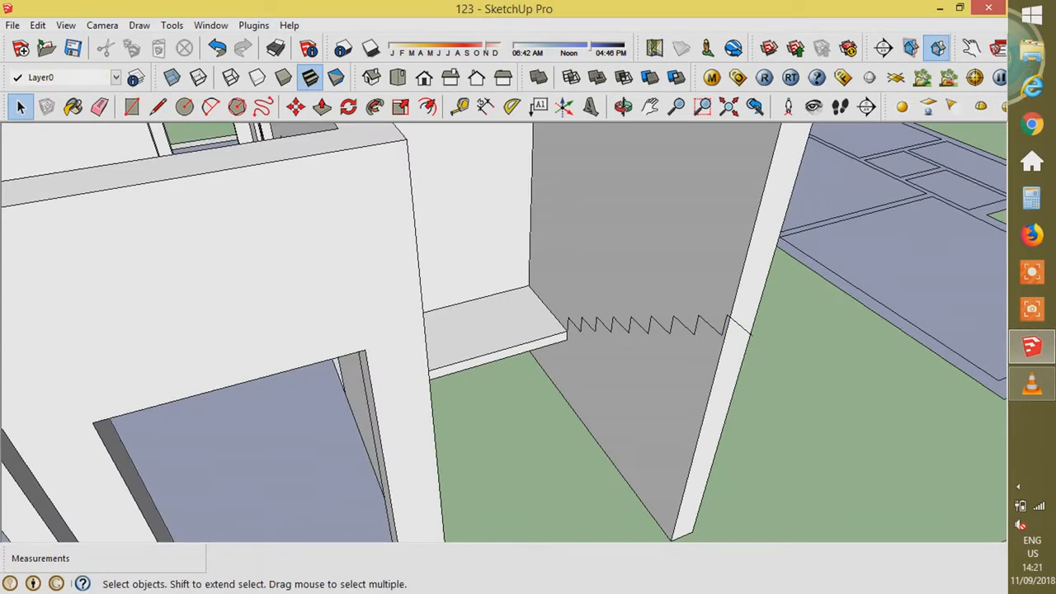
{"action": "scroll", "coordinate": [759, 330], "scroll_direction": "up", "scroll_amount": 4}
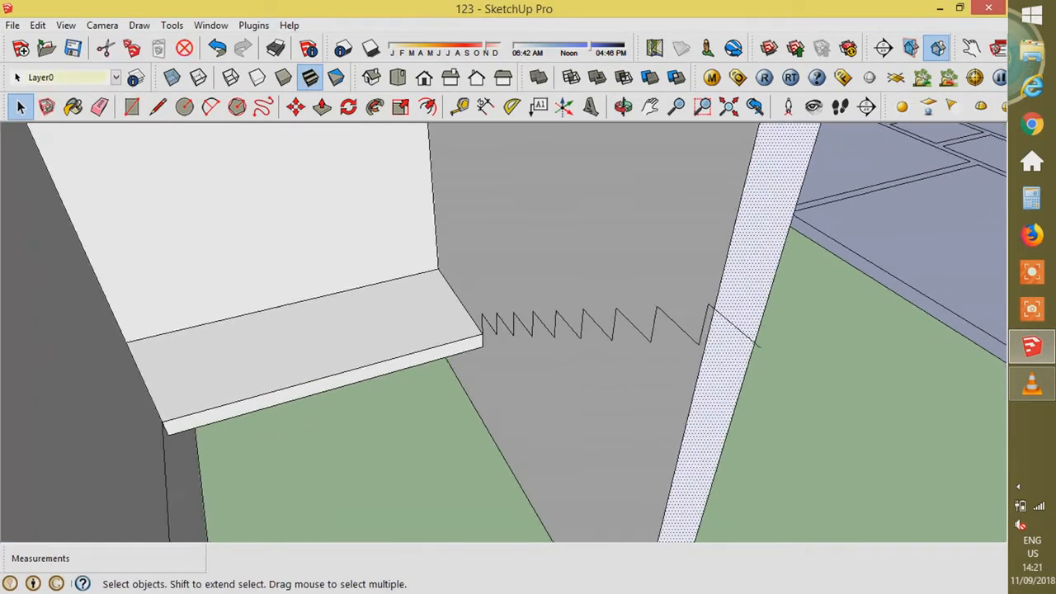
- Draw a line along the green axis from the zigzag's end to close the profile
{"action": "key", "text": "l"}
{"action": "left_click", "coordinate": [712, 308]}
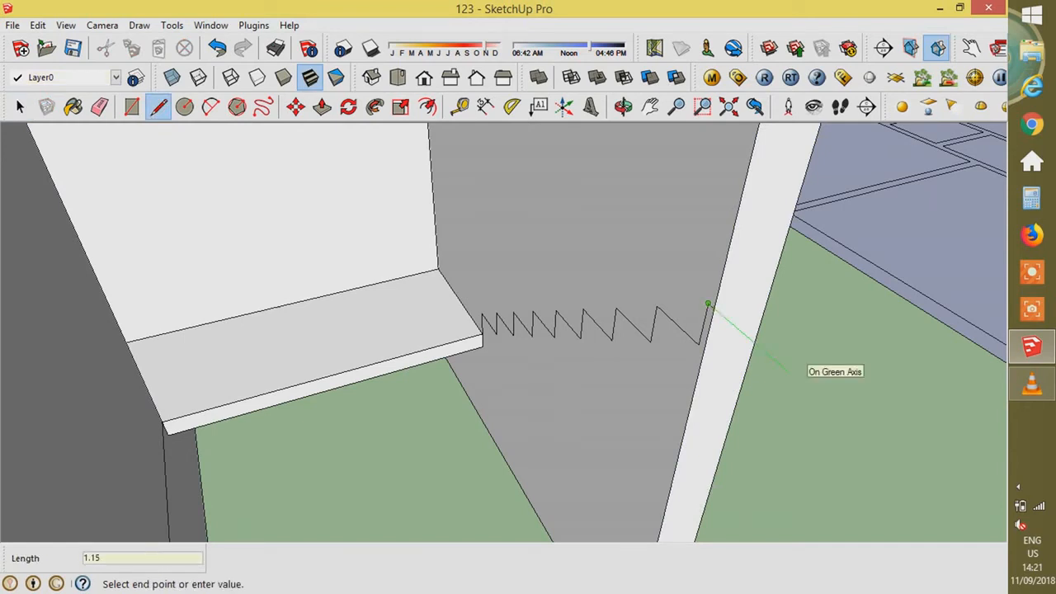
{"action": "key", "text": "Return"}
{"action": "middle_click_drag", "start_coordinate": [783, 367], "coordinate": [802, 445]}
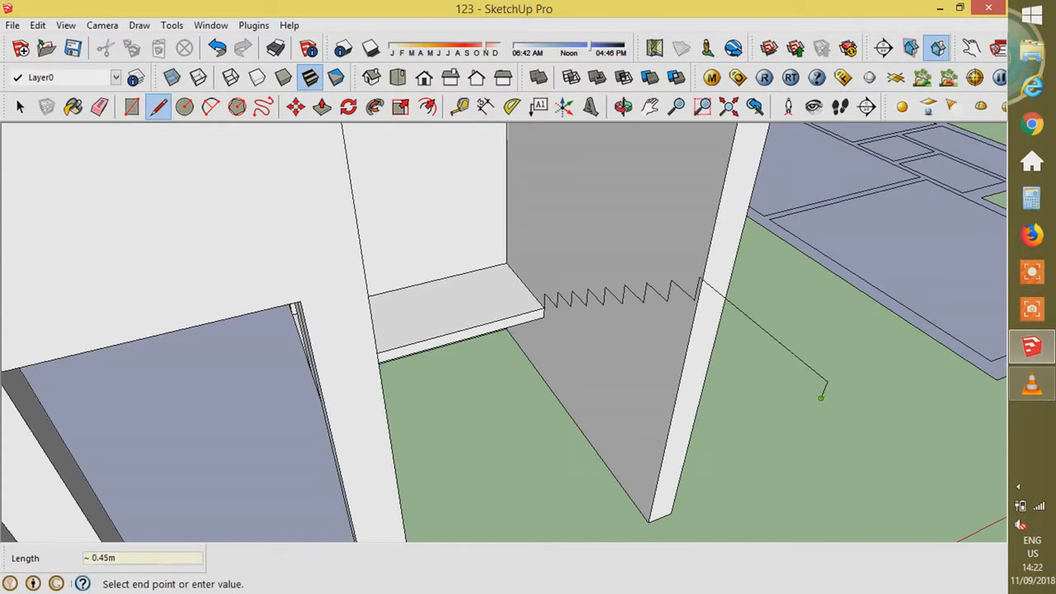
- Close the stair profile into a face and test a 0.9 m extrusion, then undo it
{"action": "left_click", "coordinate": [543, 317]}
{"action": "key", "text": "space"}
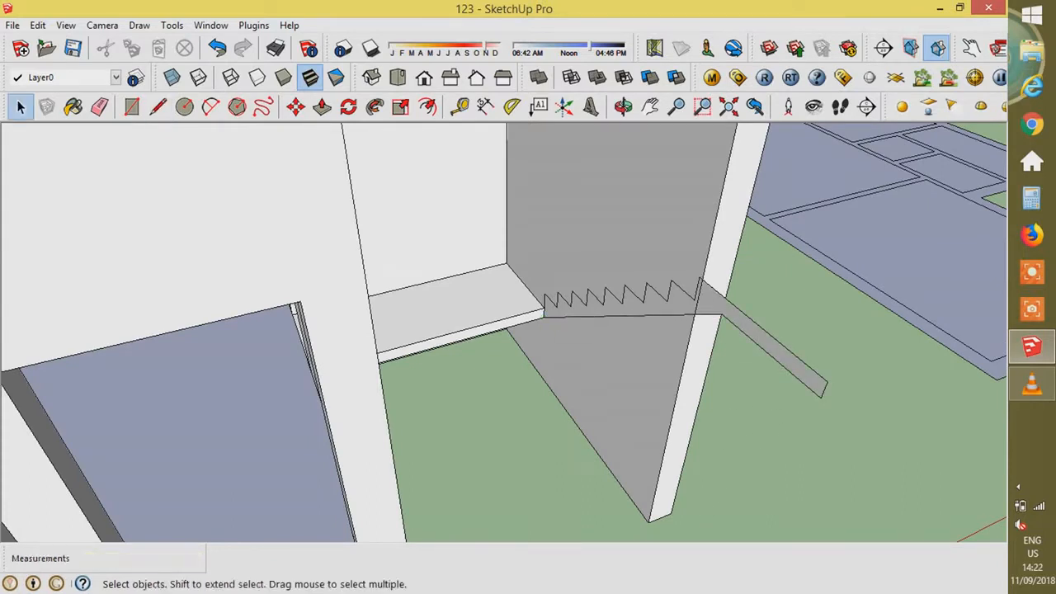
{"action": "key", "text": "p"}
{"action": "left_click", "coordinate": [631, 308]}
{"action": "type", "text": ".9"}
{"action": "key", "text": "Return"}
{"action": "double_click", "coordinate": [732, 315]}
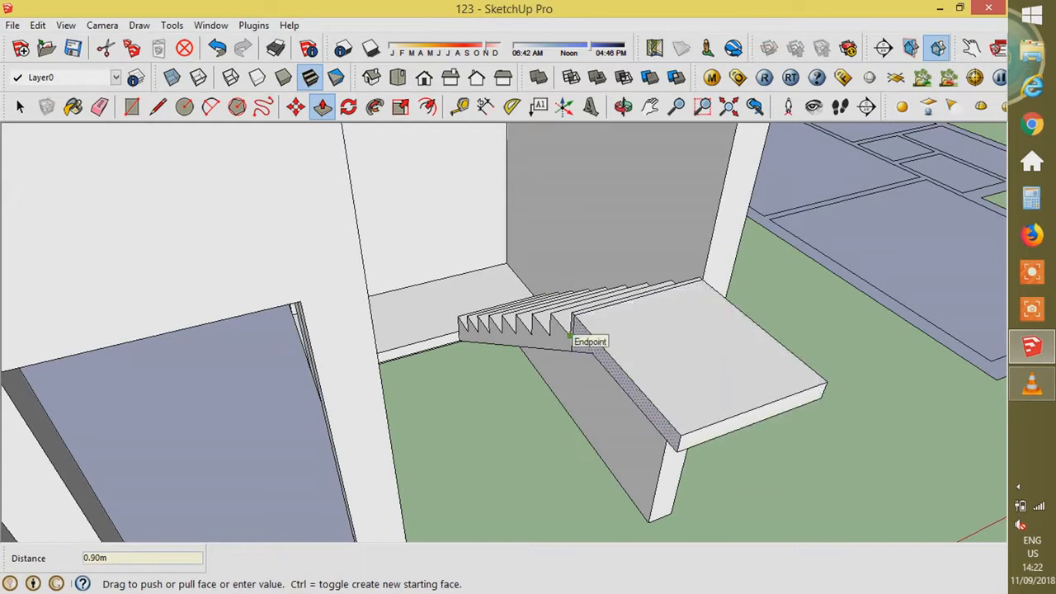
{"action": "key", "text": "space"}
{"action": "scroll", "coordinate": [582, 317], "scroll_direction": "up", "scroll_amount": 2}
{"action": "key", "text": "ctrl+z"}
{"action": "key", "text": "ctrl+z"}
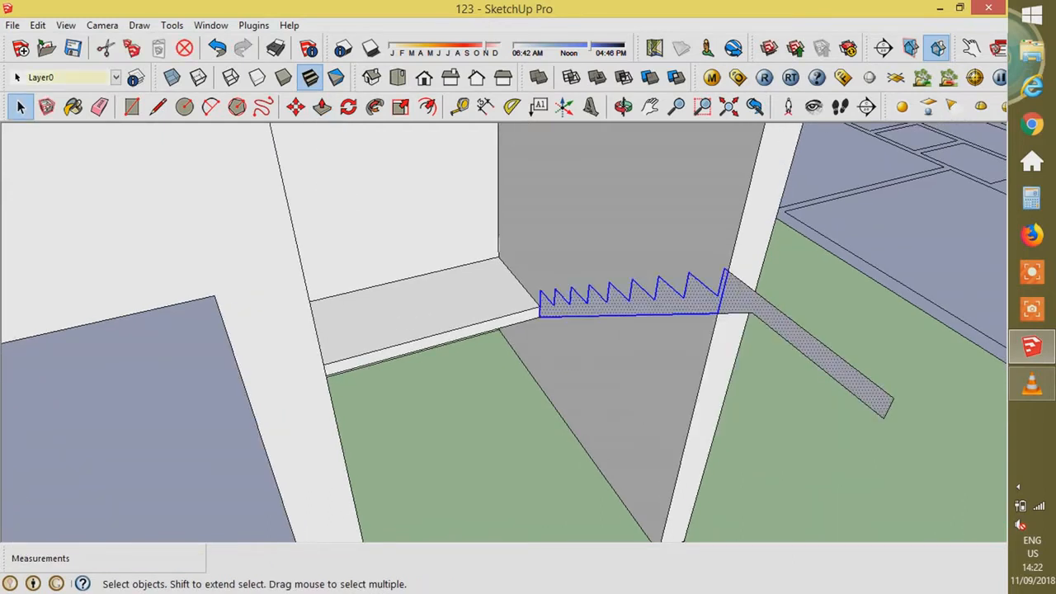
- Group the stair profile, leaving out the dividing edge
{"action": "triple_click", "coordinate": [740, 299]}
{"action": "left_click", "coordinate": [721, 303], "text": "shift"}
{"action": "right_click", "coordinate": [721, 304]}
{"action": "triple_click", "coordinate": [701, 303]}
{"action": "left_click", "coordinate": [721, 302], "text": "shift"}
{"action": "right_click", "coordinate": [700, 300]}
{"action": "left_click", "coordinate": [749, 434]}
- Inside the stair group, extrude the step profile 0.9 m wide
{"action": "double_click", "coordinate": [776, 320]}
{"action": "key", "text": "p"}
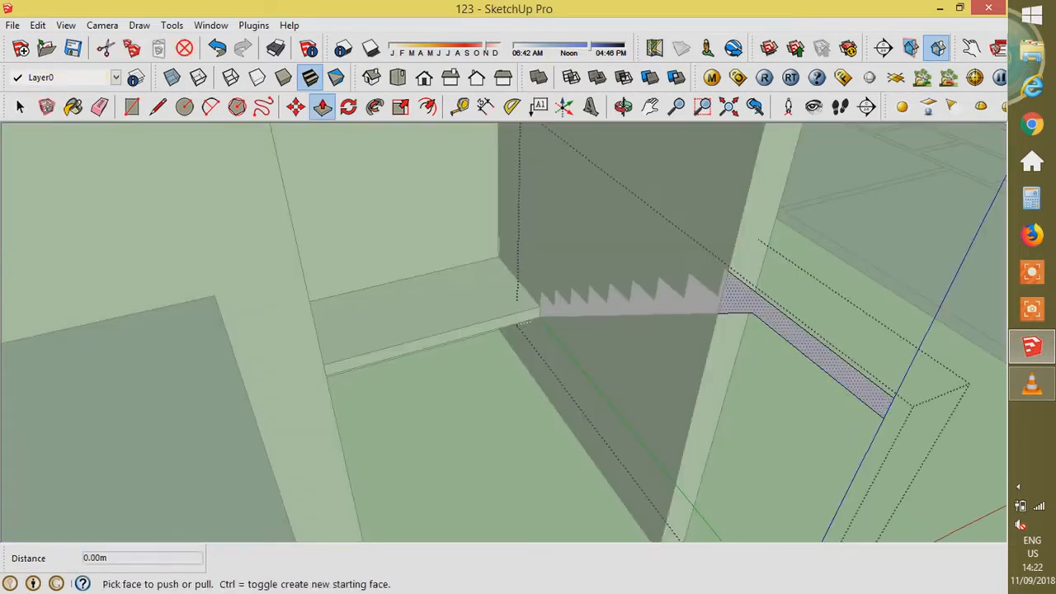
{"action": "left_click", "coordinate": [777, 322]}
{"action": "type", "text": "0.9"}
{"action": "key", "text": "Return"}
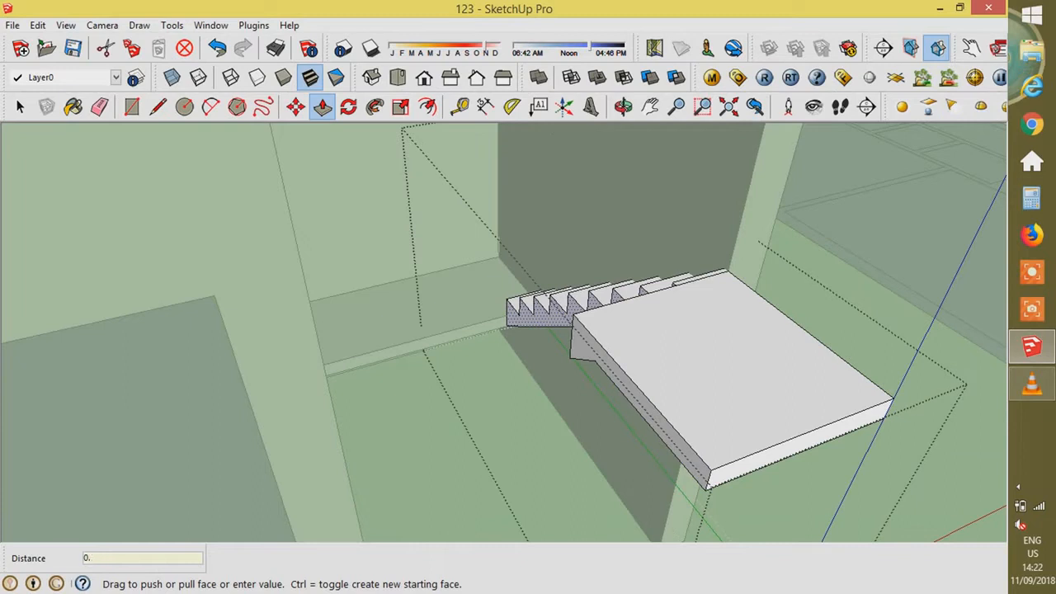
{"action": "key", "text": "space"}
{"action": "scroll", "coordinate": [561, 322], "scroll_direction": "down", "scroll_amount": 5}
{"action": "key", "text": "Escape"}
- Reopen the stair group and draw a dividing line across the landing at the stairs
{"action": "scroll", "coordinate": [569, 322], "scroll_direction": "up", "scroll_amount": 2}
{"action": "middle_click_drag", "start_coordinate": [627, 322], "coordinate": [594, 363]}
{"action": "double_click", "coordinate": [660, 350]}
{"action": "middle_click_drag", "start_coordinate": [660, 351], "coordinate": [751, 281]}
{"action": "middle_click_drag", "start_coordinate": [660, 313], "coordinate": [544, 350]}
{"action": "scroll", "coordinate": [462, 363], "scroll_direction": "down", "scroll_amount": 3}
{"action": "middle_click_drag", "start_coordinate": [462, 363], "coordinate": [387, 383]}
{"action": "scroll", "coordinate": [436, 346], "scroll_direction": "up", "scroll_amount": 4}
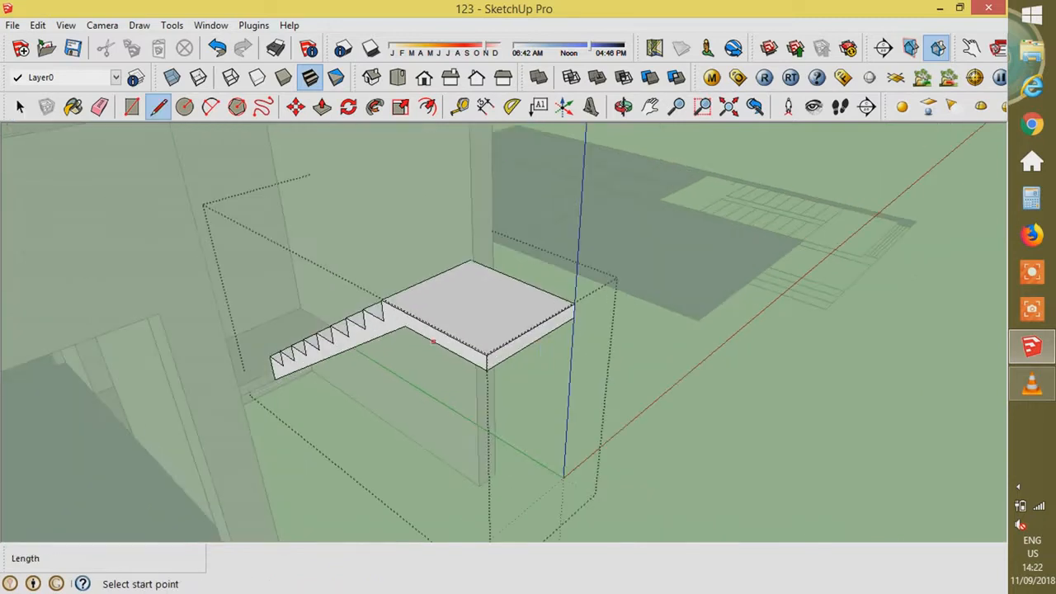
{"action": "key", "text": "l"}
{"action": "left_click", "coordinate": [392, 319]}
{"action": "key", "text": "p"}
{"action": "left_click", "coordinate": [429, 336]}
- Extend the landing's front face 0.15 m as a new extrusion
{"action": "left_click", "coordinate": [175, 468]}
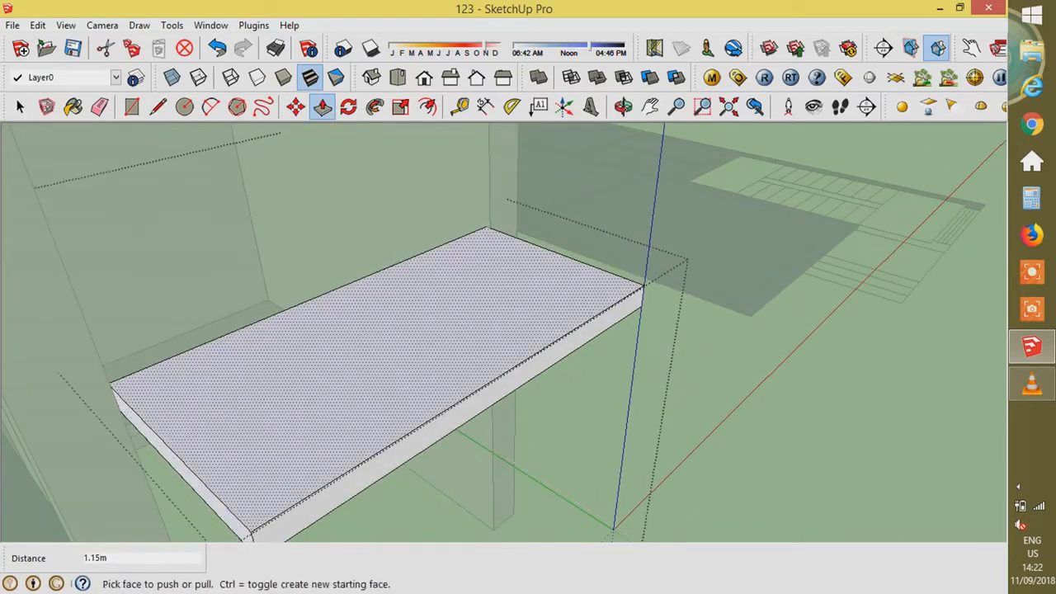
{"action": "key", "text": "ctrl"}
{"action": "left_click", "coordinate": [175, 468]}
{"action": "type", "text": ".15"}
{"action": "key", "text": "Return"}
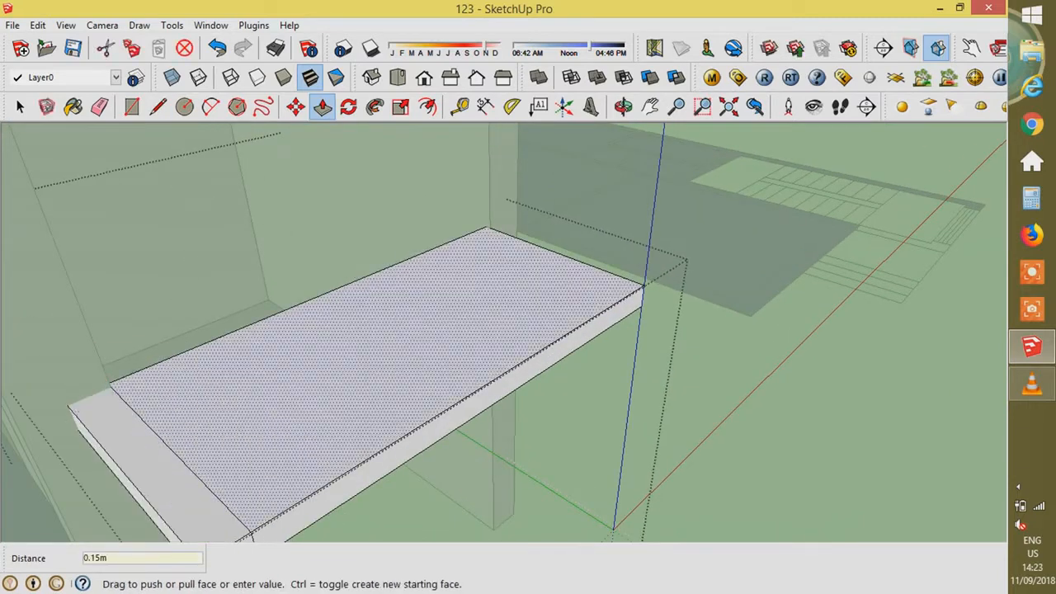
- Extend the landing slab out to meet the wall and delete the leftover slab edge
{"action": "middle_click_drag", "start_coordinate": [643, 330], "coordinate": [380, 280]}
{"action": "scroll", "coordinate": [452, 242], "scroll_direction": "up", "scroll_amount": 1}
{"action": "key", "text": "l"}
{"action": "left_click", "coordinate": [447, 250]}
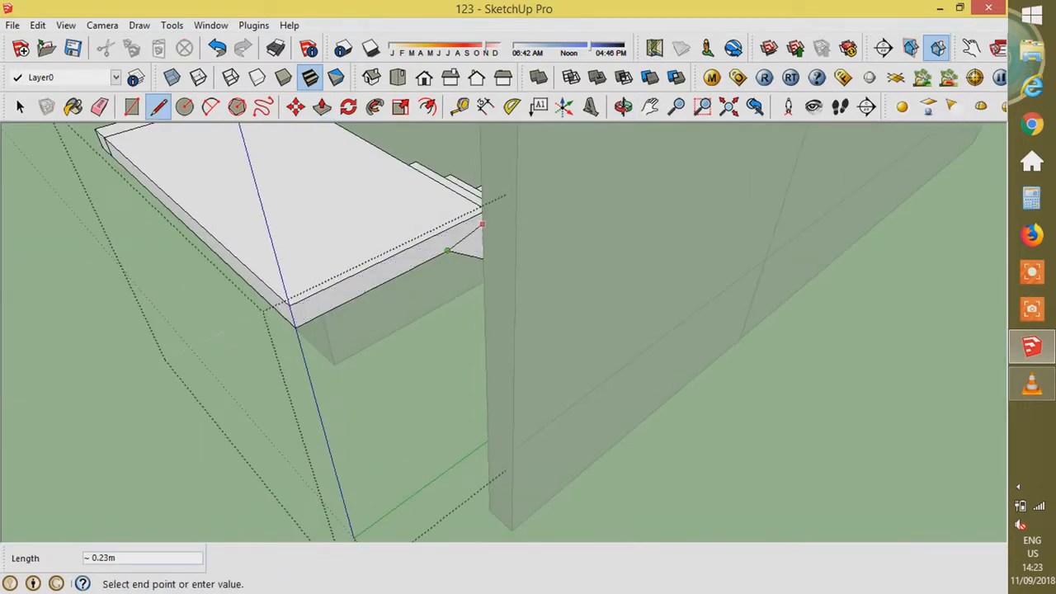
{"action": "scroll", "coordinate": [454, 239], "scroll_direction": "up", "scroll_amount": 2}
{"action": "left_click", "coordinate": [431, 258]}
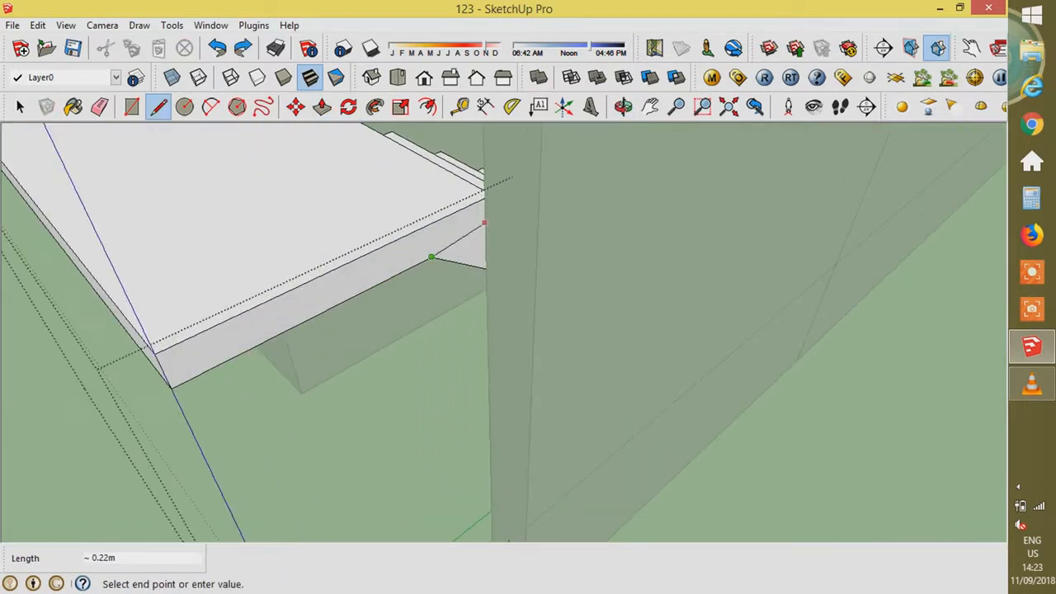
{"action": "left_click", "coordinate": [404, 319]}
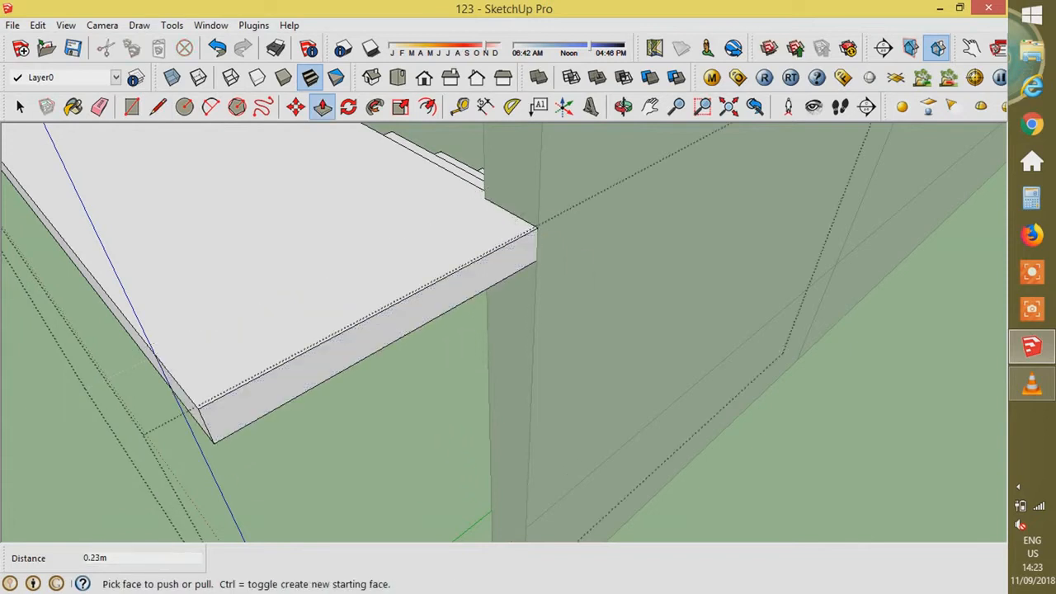
{"action": "scroll", "coordinate": [408, 320], "scroll_direction": "down", "scroll_amount": 7}
{"action": "scroll", "coordinate": [292, 268], "scroll_direction": "up", "scroll_amount": 3}
{"action": "key", "text": "space"}
{"action": "left_click", "coordinate": [293, 268]}
{"action": "key", "text": "Delete"}
- Orbit around the model to review the extruded stair and landing
{"action": "middle_click_drag", "start_coordinate": [462, 297], "coordinate": [363, 299]}
{"action": "scroll", "coordinate": [495, 289], "scroll_direction": "up", "scroll_amount": 3}
{"action": "middle_click_drag", "start_coordinate": [561, 289], "coordinate": [495, 289]}
{"action": "scroll", "coordinate": [611, 283], "scroll_direction": "down", "scroll_amount": 3}
{"action": "middle_click_drag", "start_coordinate": [611, 283], "coordinate": [570, 289]}
{"action": "scroll", "coordinate": [569, 288], "scroll_direction": "down", "scroll_amount": 7}
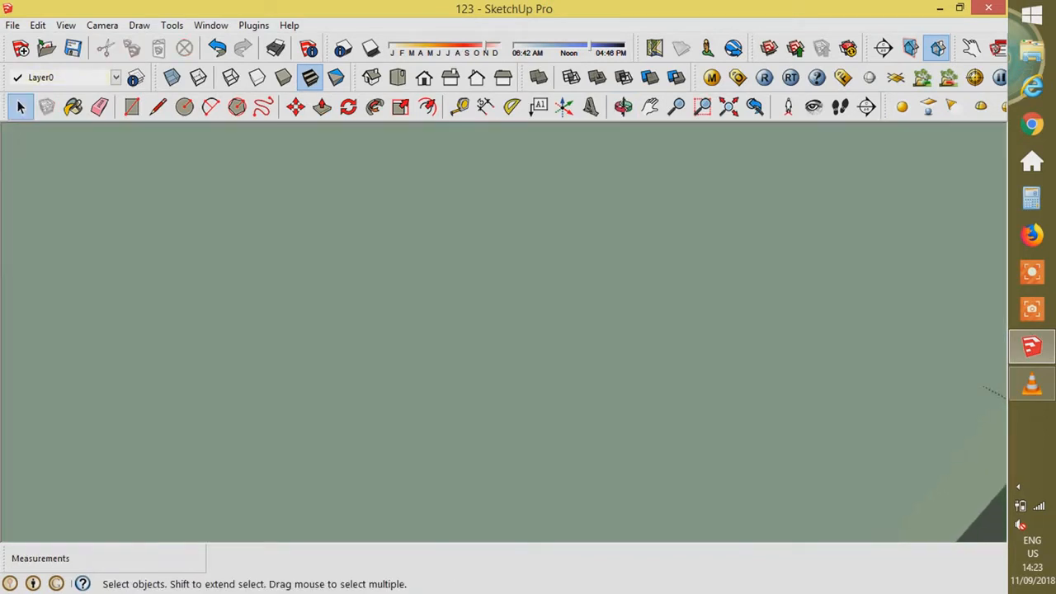
- Draw one step on the wall above the landing and copy it to its end
{"action": "key", "text": "l"}
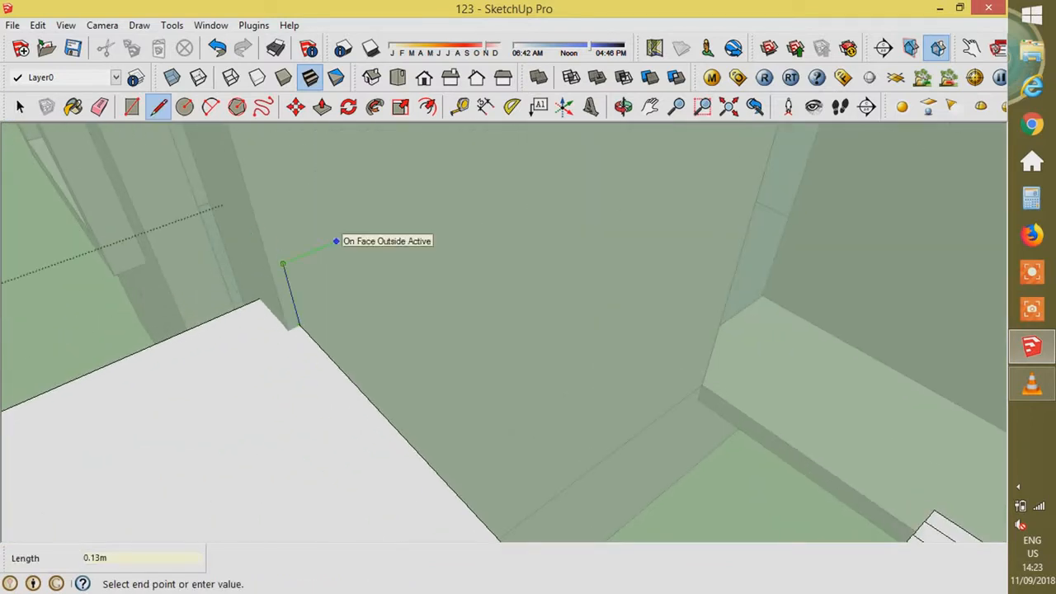
{"action": "left_click", "coordinate": [382, 222]}
{"action": "key", "text": "space"}
{"action": "left_click", "coordinate": [310, 252], "text": "shift"}
{"action": "key", "text": "m"}
{"action": "left_click", "coordinate": [299, 325]}
{"action": "key", "text": "ctrl"}
{"action": "left_click", "coordinate": [382, 223]}
- Copy the step repeatedly up the wall to form the zigzag flight
{"action": "scroll", "coordinate": [319, 404], "scroll_direction": "down", "scroll_amount": 5}
{"action": "left_click", "coordinate": [347, 319]}
{"action": "key", "text": "ctrl"}
{"action": "left_click", "coordinate": [386, 270]}
{"action": "left_click", "coordinate": [386, 270]}
{"action": "key", "text": "ctrl"}
{"action": "left_click", "coordinate": [425, 222]}
{"action": "left_click", "coordinate": [464, 173]}
{"action": "scroll", "coordinate": [314, 433], "scroll_direction": "down", "scroll_amount": 5}
{"action": "scroll", "coordinate": [414, 285], "scroll_direction": "up", "scroll_amount": 5}
{"action": "left_click", "coordinate": [363, 320]}
{"action": "key", "text": "ctrl"}
{"action": "left_click", "coordinate": [406, 266]}
{"action": "left_click", "coordinate": [406, 266]}
{"action": "key", "text": "ctrl"}
{"action": "left_click", "coordinate": [449, 214]}
{"action": "left_click", "coordinate": [449, 213]}
{"action": "key", "text": "ctrl"}
{"action": "left_click", "coordinate": [492, 161]}
{"action": "scroll", "coordinate": [462, 352], "scroll_direction": "down", "scroll_amount": 5}
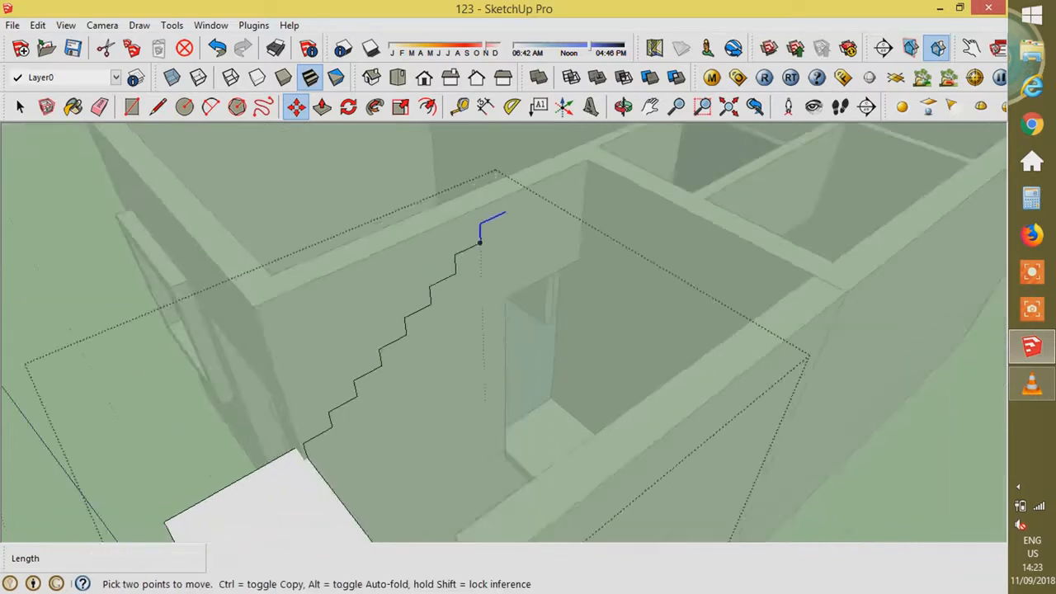
{"action": "scroll", "coordinate": [479, 247], "scroll_direction": "up", "scroll_amount": 5}
{"action": "left_click", "coordinate": [469, 335]}
{"action": "key", "text": "ctrl"}
{"action": "left_click", "coordinate": [520, 272]}
{"action": "scroll", "coordinate": [528, 233], "scroll_direction": "up", "scroll_amount": 1}
- Delete the extra topmost horizontal edge and close the group
{"action": "key", "text": "space"}
{"action": "left_click", "coordinate": [546, 220]}
{"action": "key", "text": "Delete"}
{"action": "scroll", "coordinate": [527, 249], "scroll_direction": "up", "scroll_amount": 1}
{"action": "key", "text": "Escape"}
- Reopen the stair line group and draw the top riser line
{"action": "double_click", "coordinate": [519, 262]}
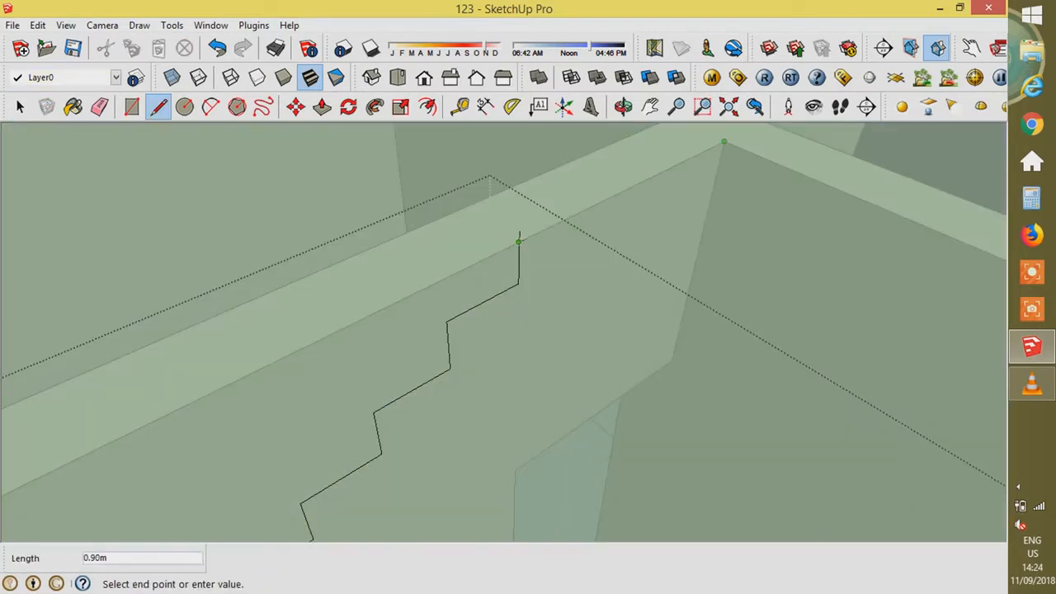
{"action": "left_click", "coordinate": [518, 238]}
{"action": "key", "text": "space"}
{"action": "key", "text": "ctrl"}
{"action": "left_click", "coordinate": [556, 224]}
{"action": "key", "text": "space"}
{"action": "scroll", "coordinate": [532, 241], "scroll_direction": "up", "scroll_amount": 2}
{"action": "key", "text": "Delete"}
- Copy the upper wall edge 0.25 m downward
{"action": "key", "text": "m"}
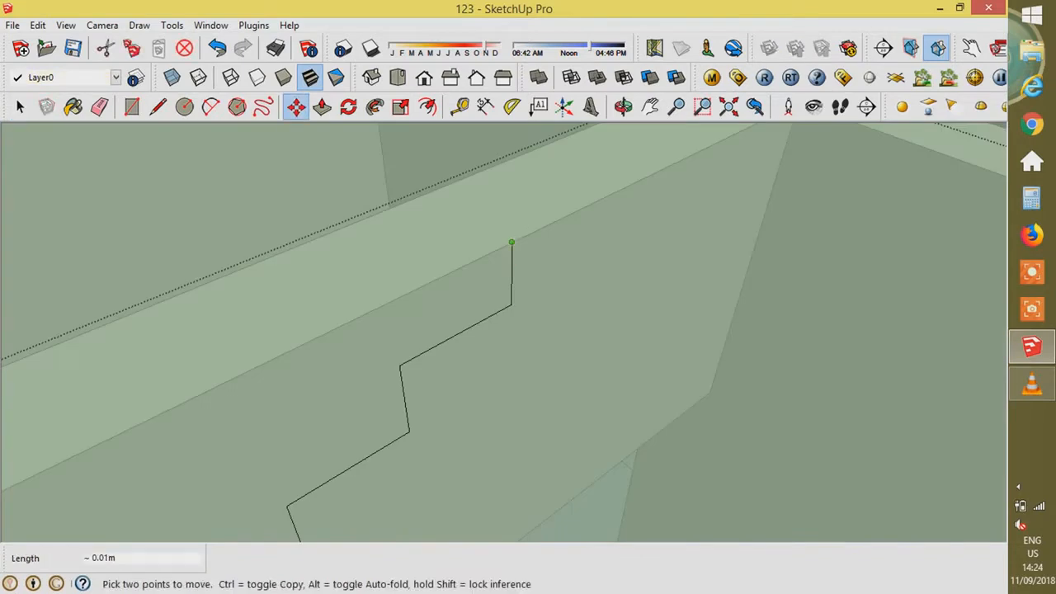
{"action": "key", "text": "space"}
{"action": "left_click", "coordinate": [537, 230]}
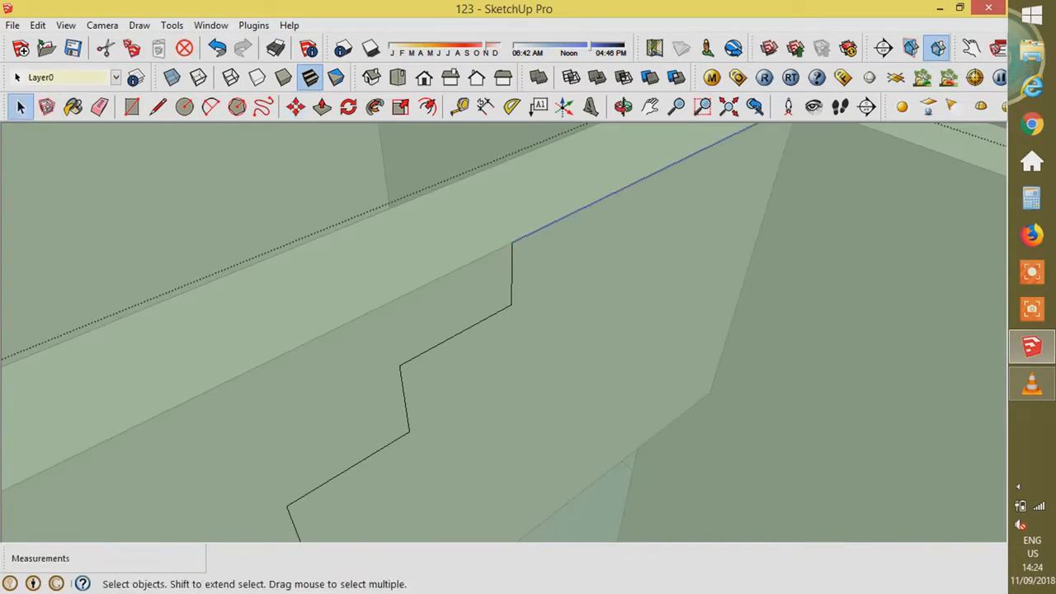
{"action": "key", "text": "m"}
{"action": "key", "text": "ctrl"}
{"action": "left_click", "coordinate": [537, 230]}
{"action": "key", "text": "Return"}
{"action": "key", "text": "space"}
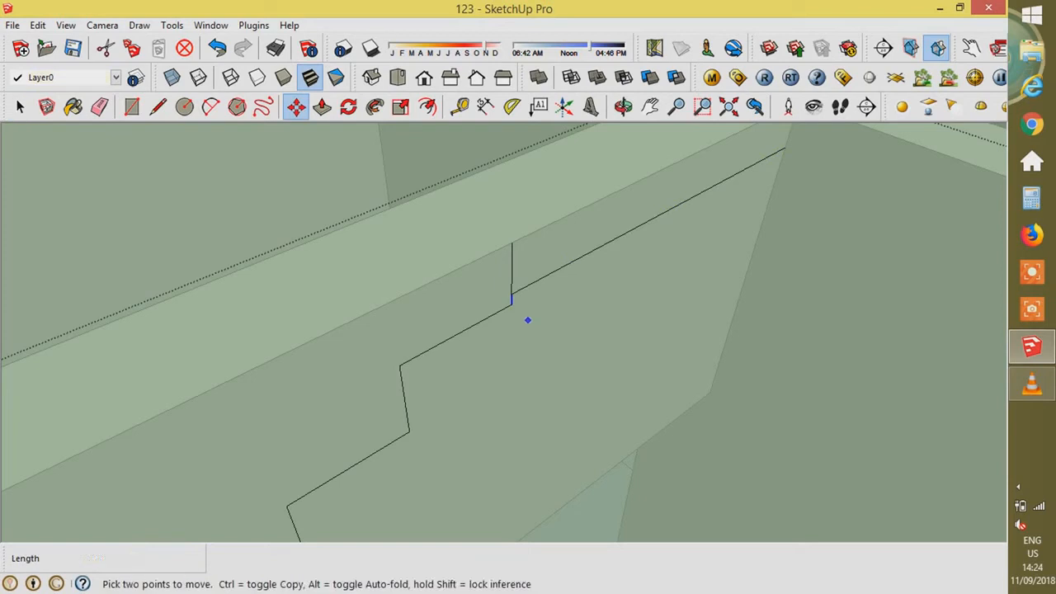
{"action": "key", "text": "Return"}
{"action": "key", "text": "space"}
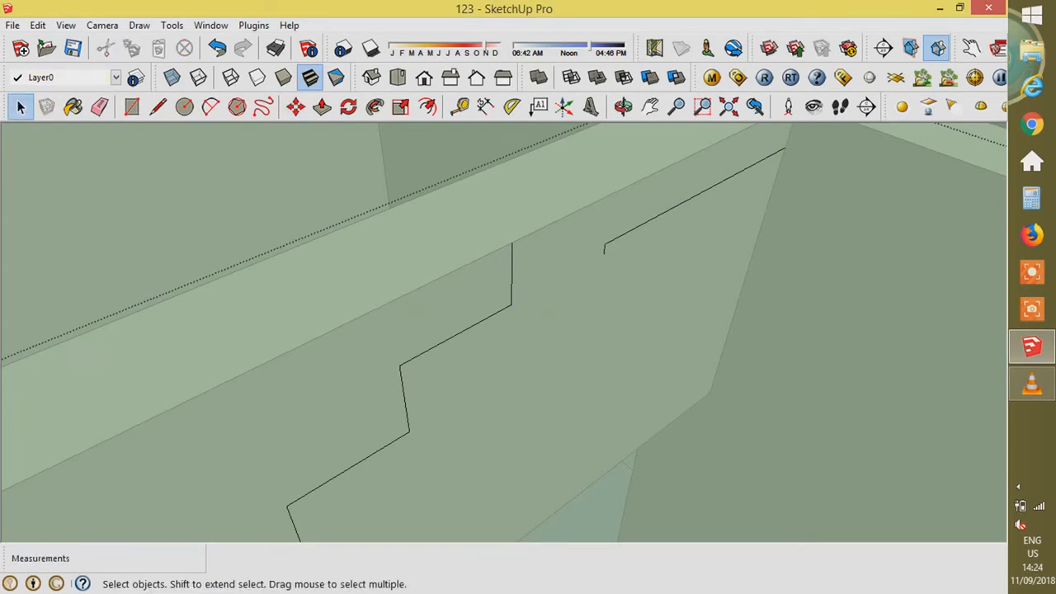
- Draw the sloping underside line up to the top edge, closing the stair face
{"action": "left_click", "coordinate": [603, 243]}
{"action": "scroll", "coordinate": [522, 180], "scroll_direction": "down", "scroll_amount": 5}
{"action": "middle_click_drag", "start_coordinate": [429, 391], "coordinate": [244, 383]}
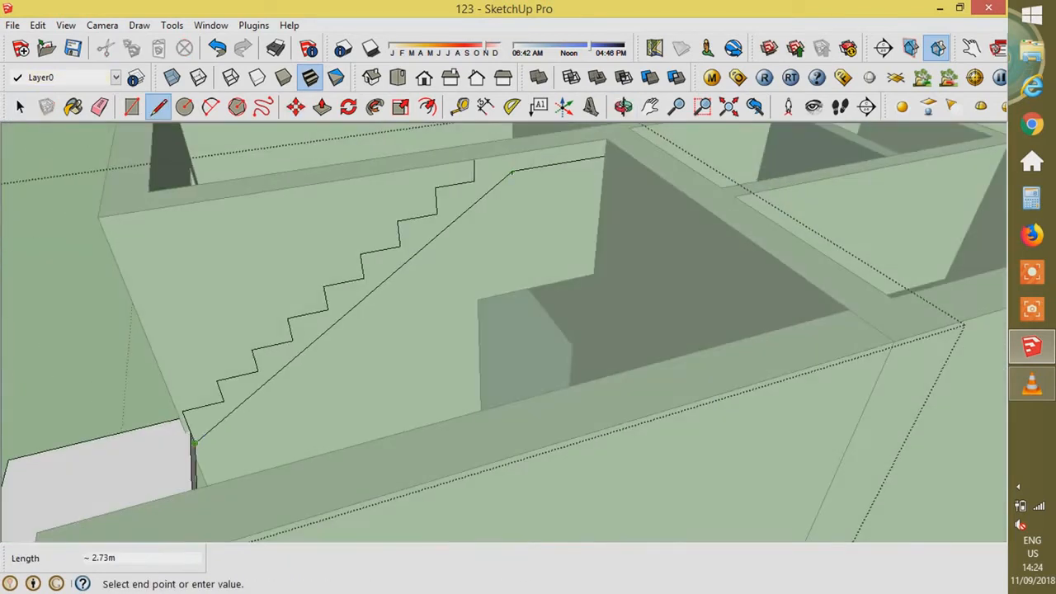
{"action": "scroll", "coordinate": [512, 171], "scroll_direction": "up", "scroll_amount": 1}
{"action": "left_click", "coordinate": [511, 164]}
{"action": "key", "text": "space"}
{"action": "scroll", "coordinate": [510, 164], "scroll_direction": "up", "scroll_amount": 1}
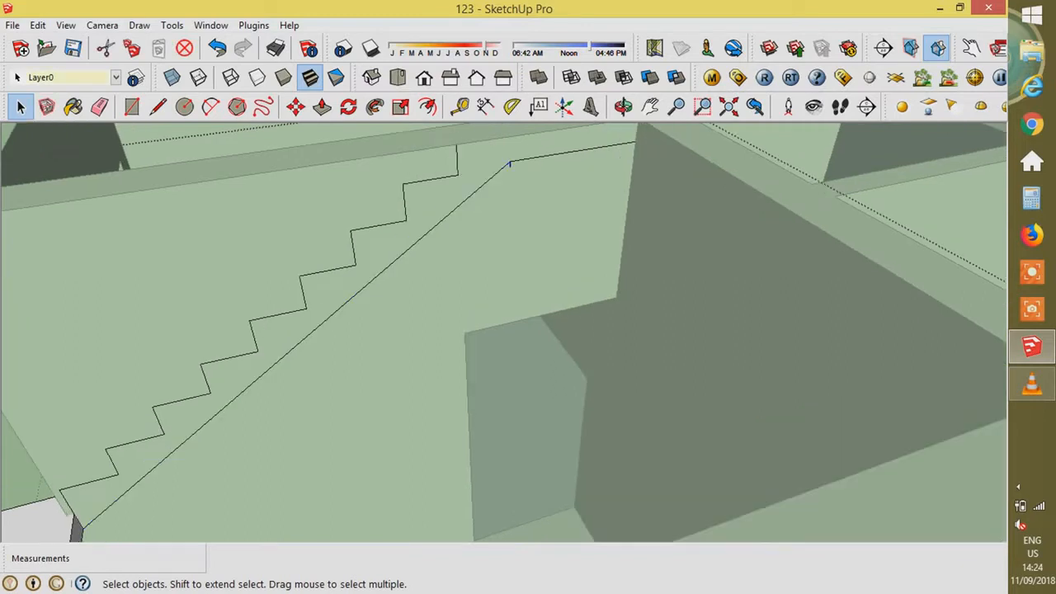
{"action": "key", "text": "l"}
{"action": "scroll", "coordinate": [634, 213], "scroll_direction": "down", "scroll_amount": 1}
- Push/Pull the upper stair profile 0.90 m into solid steps
{"action": "key", "text": "space"}
{"action": "key", "text": "p"}
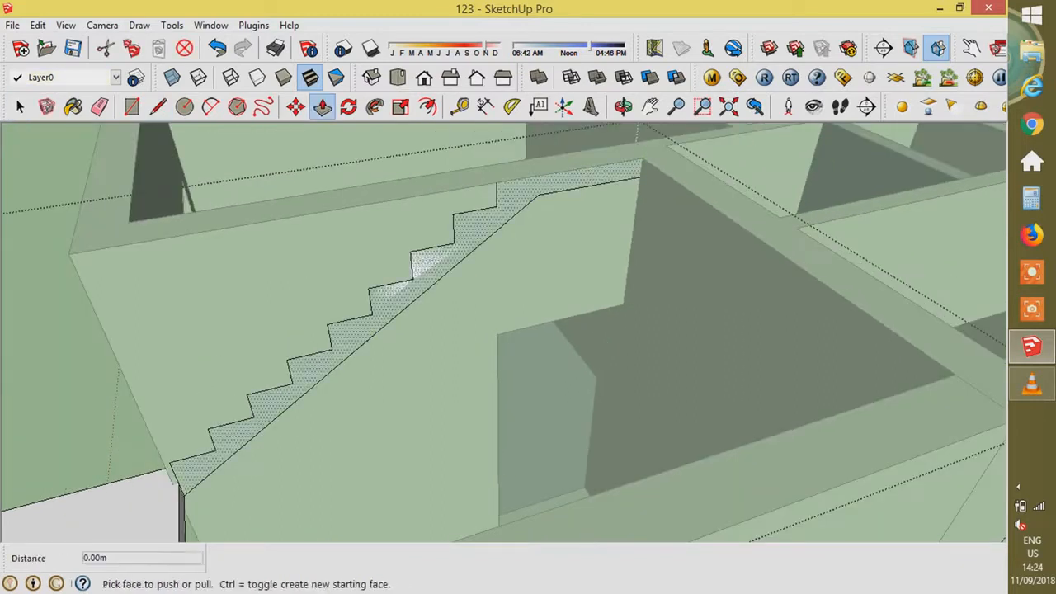
{"action": "left_click", "coordinate": [578, 180]}
{"action": "type", "text": "."}
{"action": "key", "text": "Return"}
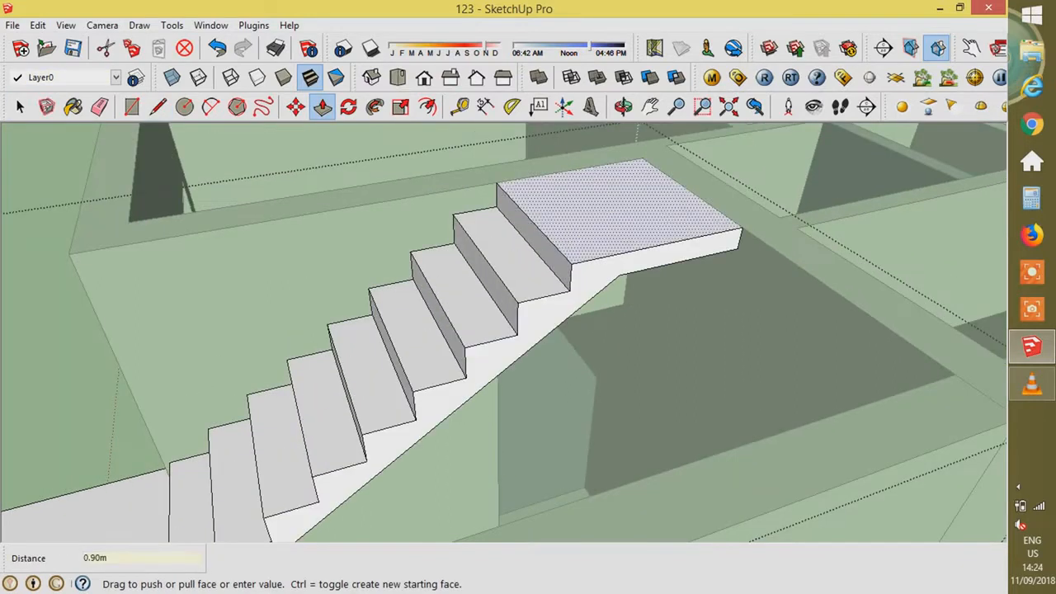
- Split the top landing's side with a line and push/pull it to extend the landing
{"action": "key", "text": "l"}
{"action": "left_click", "coordinate": [571, 289]}
{"action": "left_click", "coordinate": [621, 272]}
{"action": "key", "text": "p"}
{"action": "left_click", "coordinate": [676, 250]}
{"action": "left_click", "coordinate": [835, 415]}
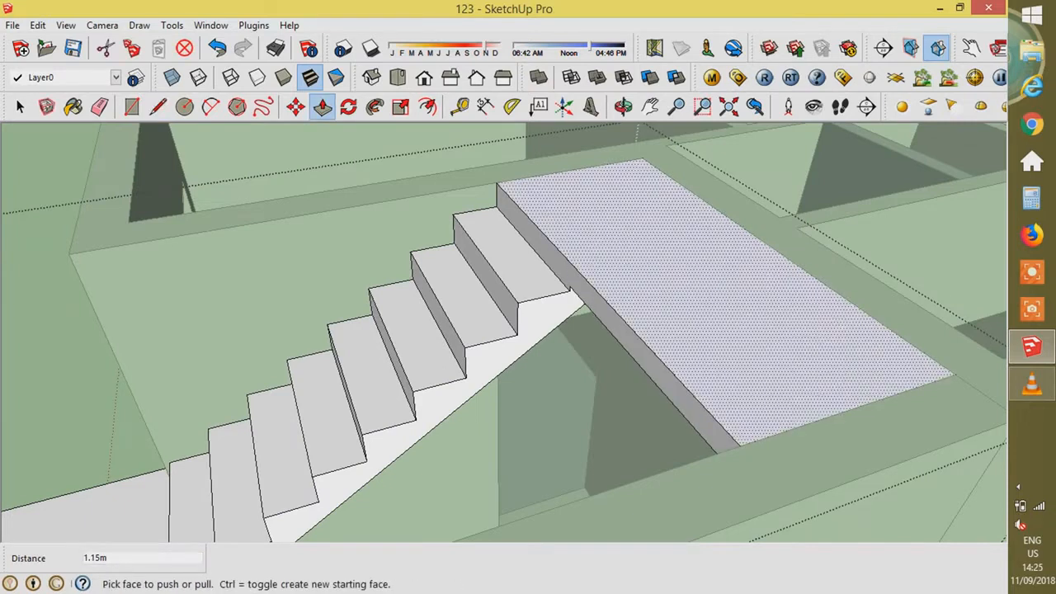
{"action": "scroll", "coordinate": [530, 288], "scroll_direction": "down", "scroll_amount": 10}
- In the house group, offset the lower landing's outer edges 0.15 m
{"action": "key", "text": "space"}
{"action": "left_click", "coordinate": [330, 371]}
{"action": "middle_click_drag", "start_coordinate": [429, 347], "coordinate": [569, 363]}
{"action": "scroll", "coordinate": [479, 346], "scroll_direction": "up", "scroll_amount": 4}
{"action": "double_click", "coordinate": [462, 355]}
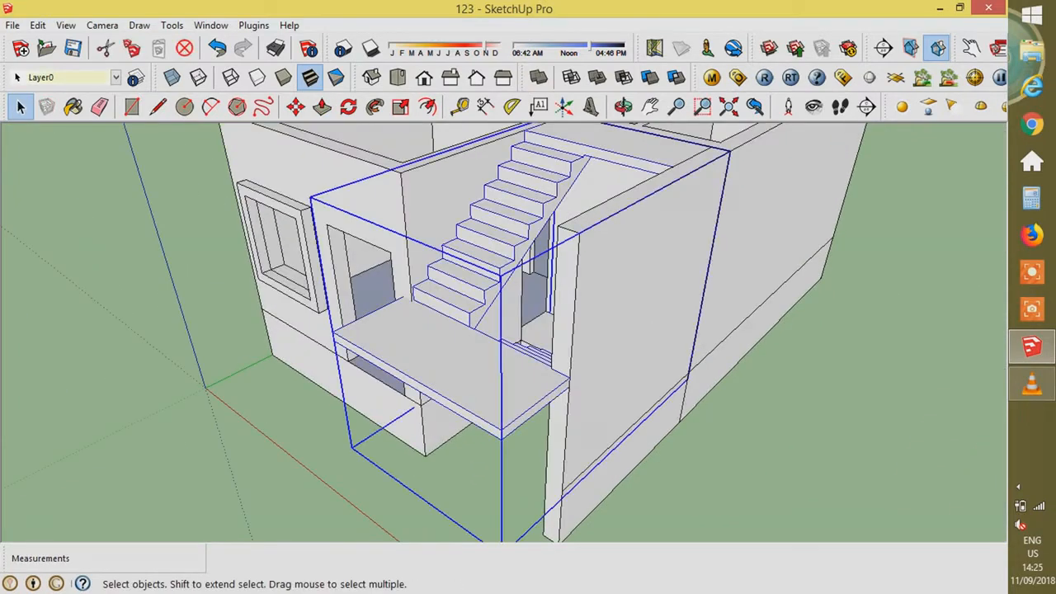
{"action": "key", "text": "f"}
{"action": "left_click", "coordinate": [357, 346]}
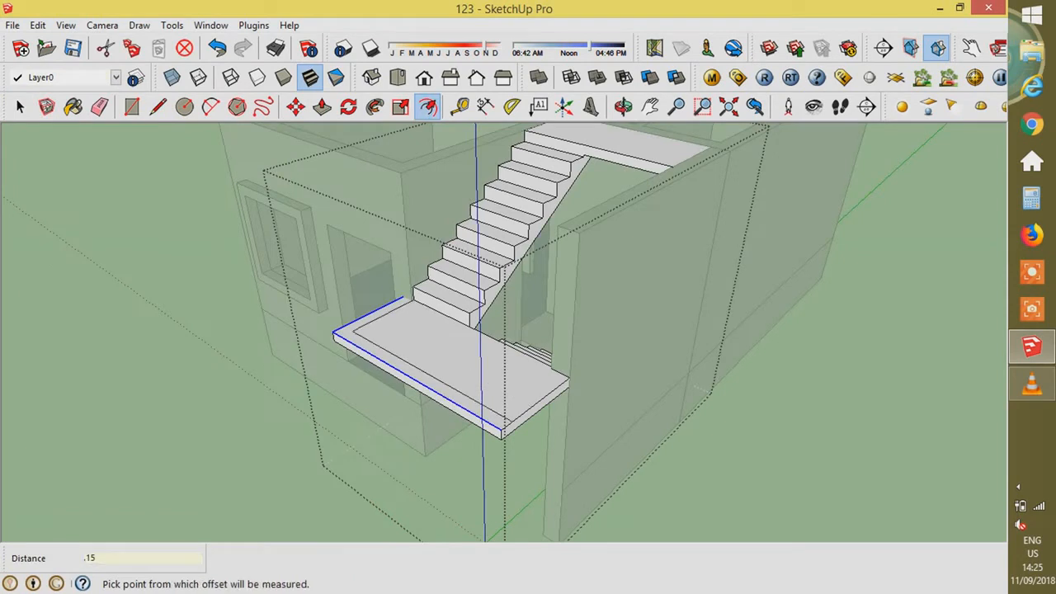
{"action": "scroll", "coordinate": [462, 404], "scroll_direction": "up", "scroll_amount": 3}
{"action": "key", "text": "space"}
- Copy the landing's right edge inward and delete the leftover offset edge to shape the border strip
{"action": "left_click", "coordinate": [561, 401]}
{"action": "key", "text": "m"}
{"action": "key", "text": "ctrl"}
{"action": "left_click", "coordinate": [542, 391]}
{"action": "left_click", "coordinate": [521, 380]}
{"action": "scroll", "coordinate": [508, 415], "scroll_direction": "up", "scroll_amount": 2}
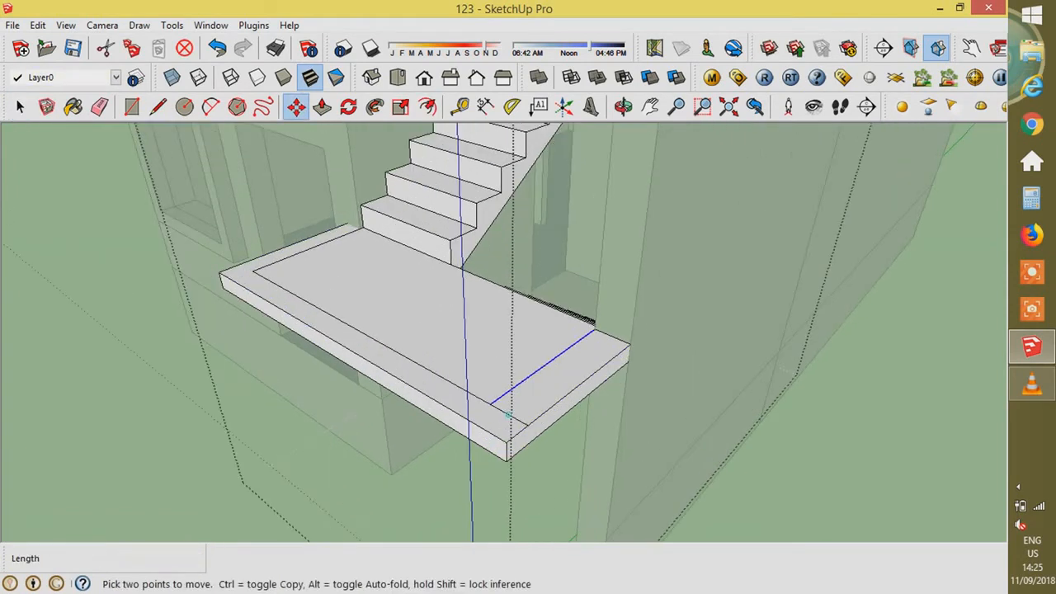
{"action": "key", "text": "space"}
{"action": "left_click", "coordinate": [508, 415]}
{"action": "key", "text": "Delete"}
- Push/Pull the landing's border strip up into a 1.54 m wall
{"action": "scroll", "coordinate": [548, 495], "scroll_direction": "down", "scroll_amount": 2}
{"action": "key", "text": "p"}
{"action": "left_click", "coordinate": [536, 434]}
{"action": "left_click", "coordinate": [538, 248]}
{"action": "scroll", "coordinate": [625, 454], "scroll_direction": "down", "scroll_amount": 3}
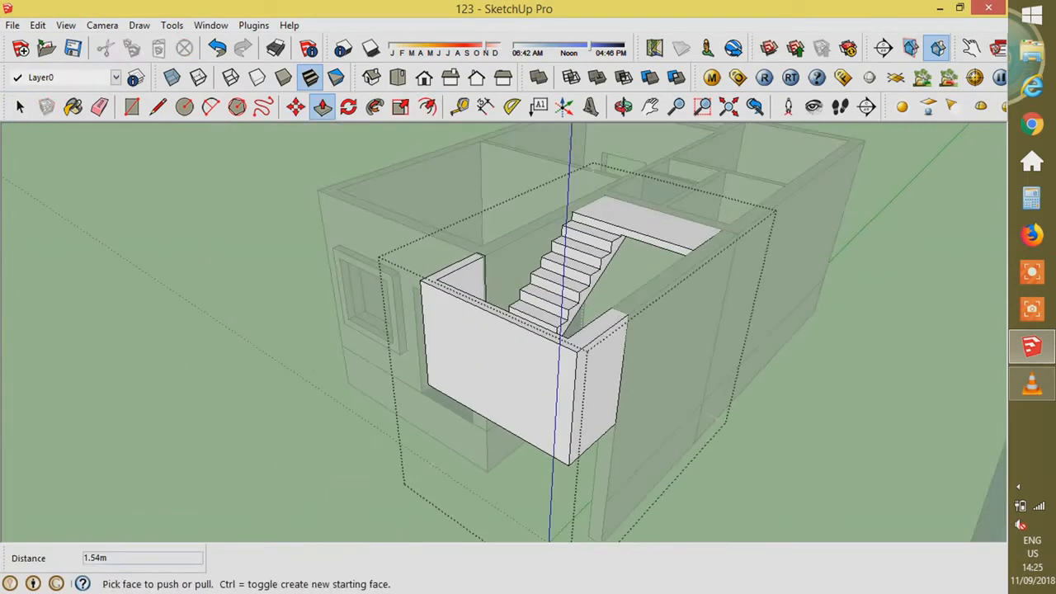
{"action": "key", "text": "space"}
{"action": "left_click", "coordinate": [743, 462]}
- Start a Ctrl Push/Pull from the wall-top face toward the upper slab
{"action": "middle_click_drag", "start_coordinate": [611, 330], "coordinate": [619, 371]}
{"action": "scroll", "coordinate": [644, 330], "scroll_direction": "up", "scroll_amount": 3}
{"action": "key", "text": "p"}
{"action": "key", "text": "ctrl"}
{"action": "left_click", "coordinate": [577, 363]}
- Pull 0.1 m slab bands across the back room and the front room at 3.50 m
{"action": "type", "text": "0.1"}
{"action": "key", "text": "Return"}
{"action": "left_click", "coordinate": [726, 147]}
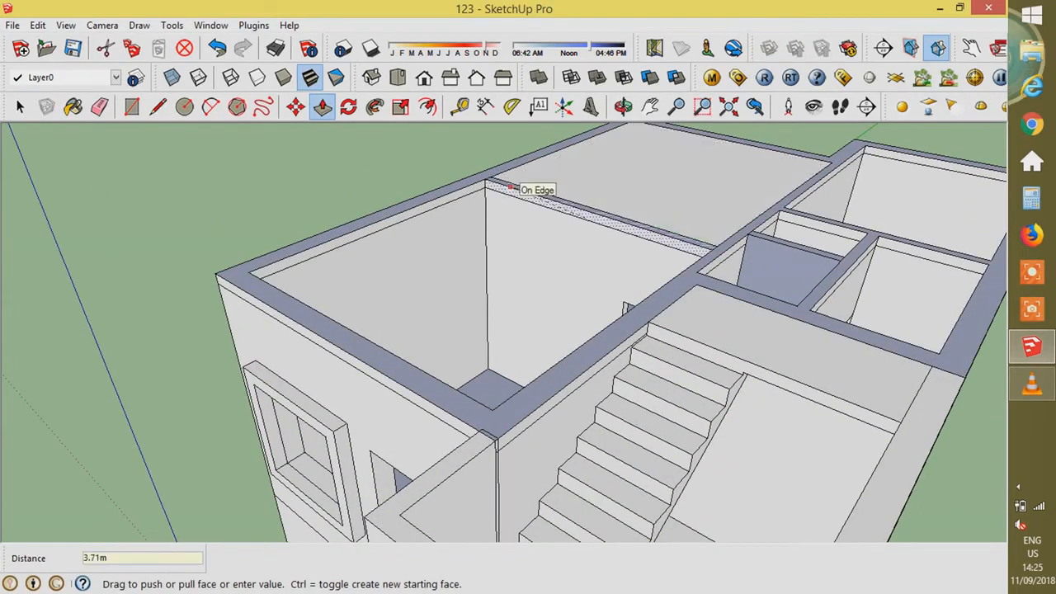
{"action": "left_click", "coordinate": [491, 176]}
{"action": "left_click", "coordinate": [528, 197]}
{"action": "key", "text": "ctrl+z"}
{"action": "key", "text": "ctrl+z"}
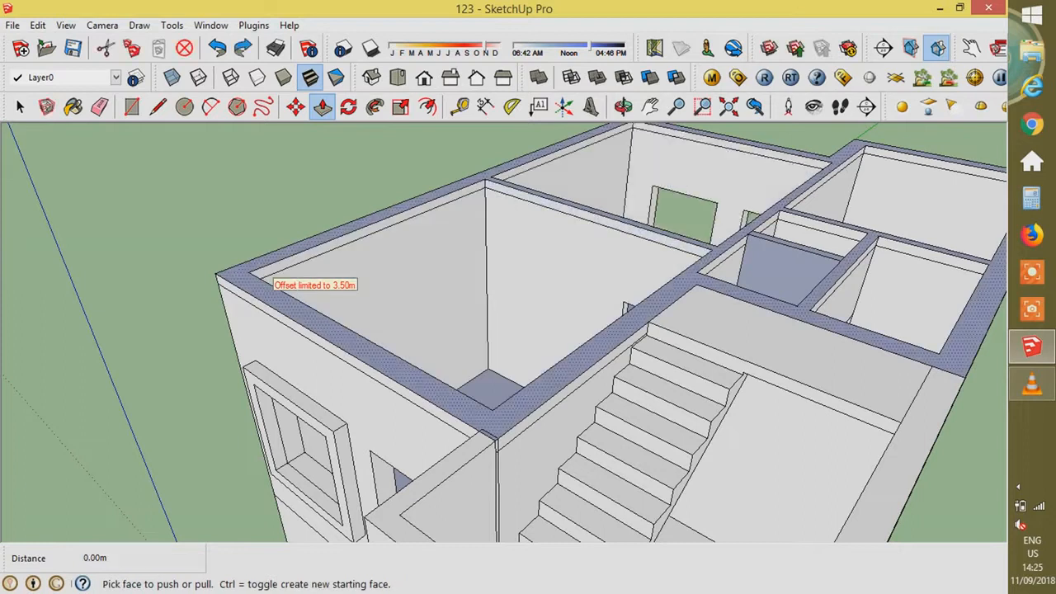
{"action": "left_click", "coordinate": [726, 147]}
{"action": "left_click", "coordinate": [554, 196]}
{"action": "left_click", "coordinate": [525, 197]}
{"action": "left_click", "coordinate": [360, 338]}
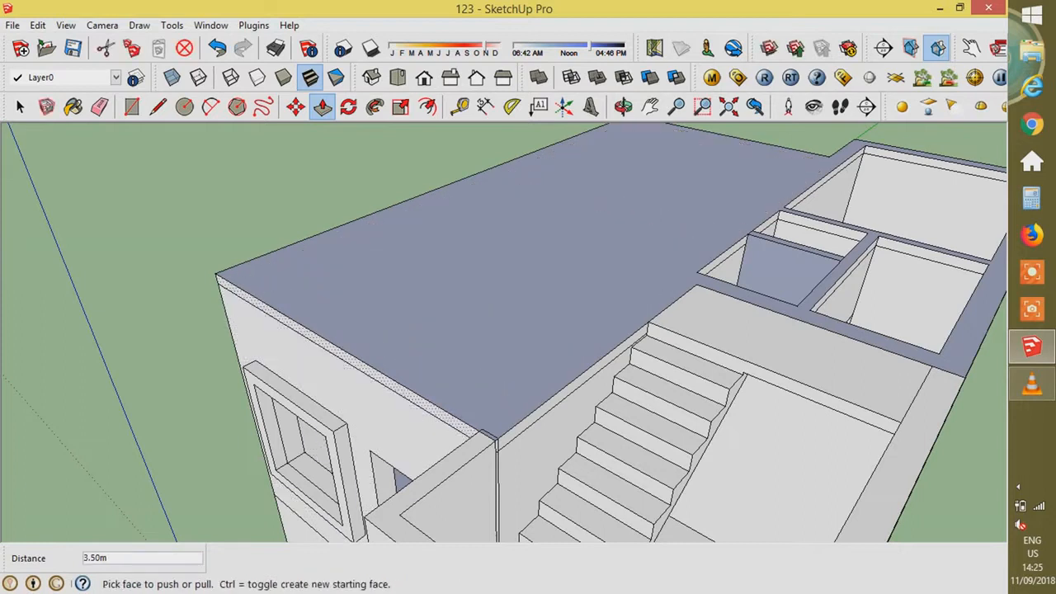
- Pull the outer slab band out 1.2 m for the front overhang
{"action": "left_click", "coordinate": [349, 360]}
{"action": "type", "text": "1.2"}
{"action": "key", "text": "Return"}
{"action": "scroll", "coordinate": [194, 330], "scroll_direction": "down", "scroll_amount": 2}
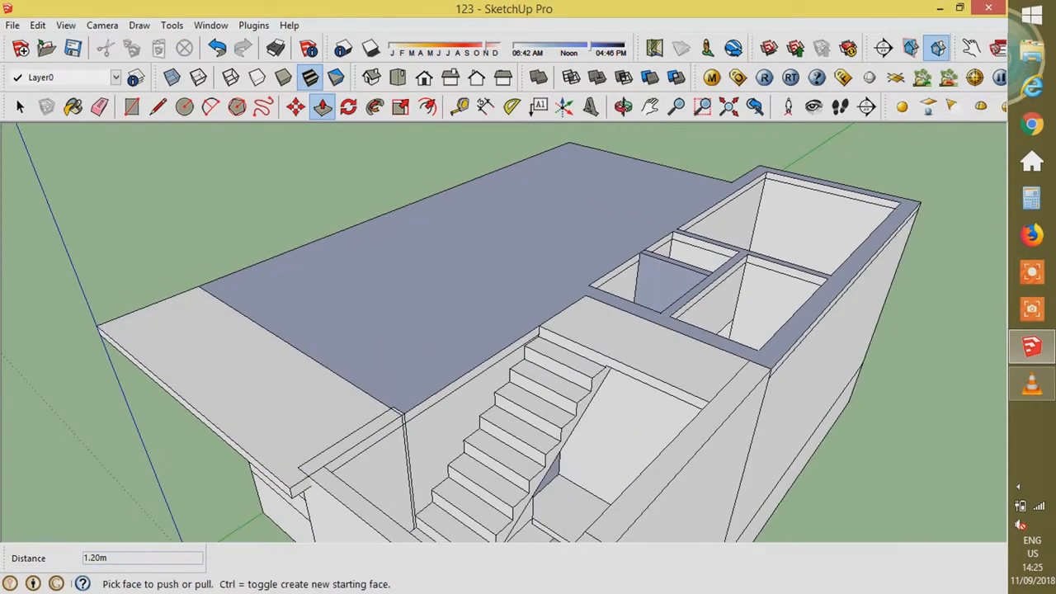
{"action": "scroll", "coordinate": [854, 227], "scroll_direction": "up", "scroll_amount": 2}
- Close the remaining left and right slab openings, pulling the right strip 2.10 m
{"action": "left_click", "coordinate": [829, 185]}
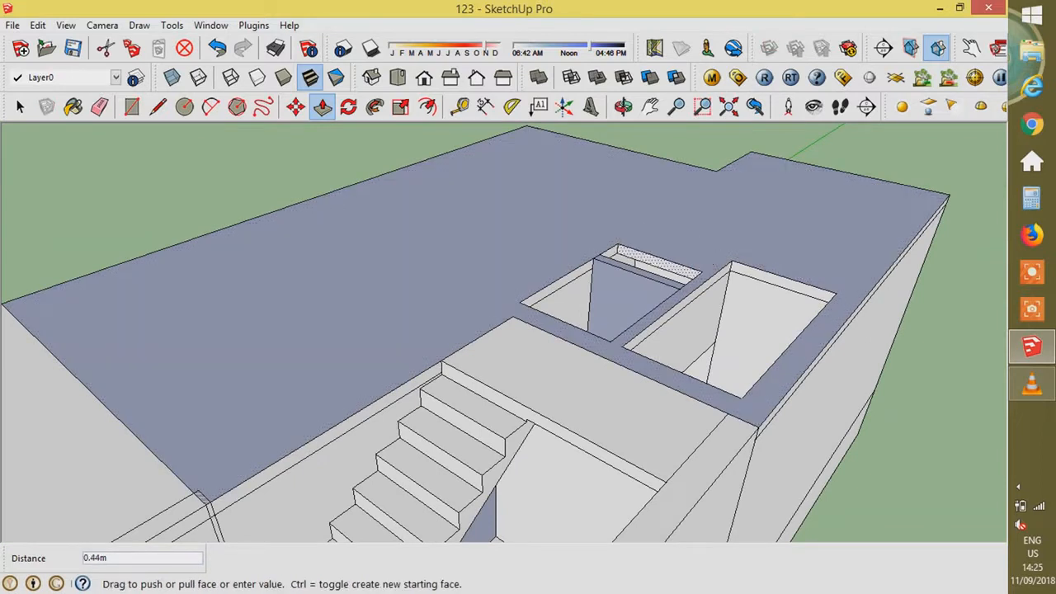
{"action": "left_click", "coordinate": [635, 273]}
{"action": "left_click", "coordinate": [577, 274]}
{"action": "left_click", "coordinate": [637, 317]}
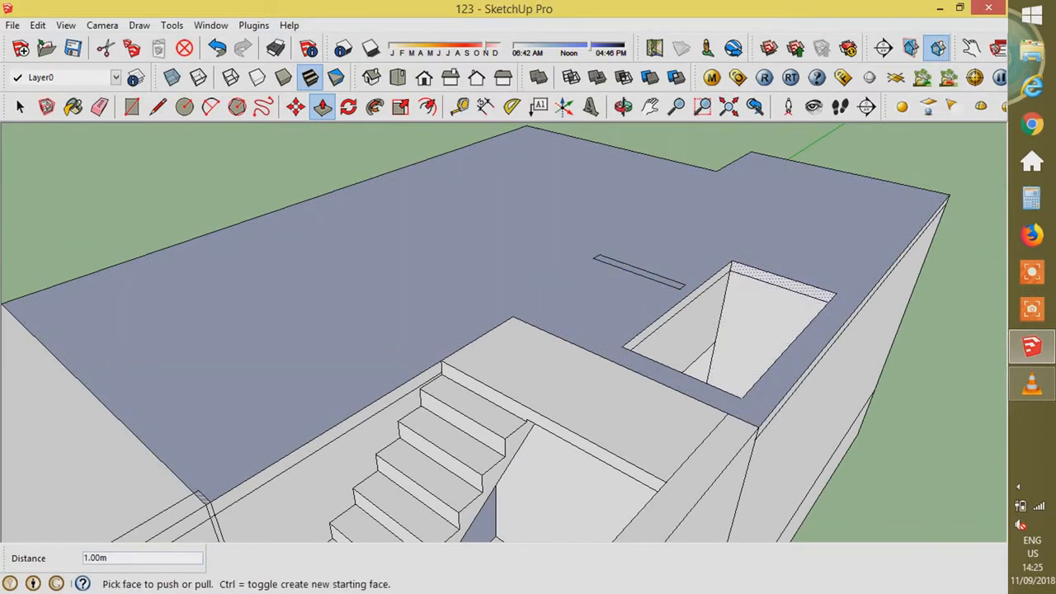
{"action": "left_click", "coordinate": [759, 275]}
{"action": "left_click", "coordinate": [632, 351]}
{"action": "scroll", "coordinate": [660, 264], "scroll_direction": "down", "scroll_amount": 3}
{"action": "middle_click_drag", "start_coordinate": [570, 347], "coordinate": [693, 330]}
{"action": "scroll", "coordinate": [650, 312], "scroll_direction": "up", "scroll_amount": 4}
- Select the wall-top edge beside the stairwell
{"action": "key", "text": "space"}
{"action": "scroll", "coordinate": [579, 330], "scroll_direction": "down", "scroll_amount": 4}
{"action": "left_click", "coordinate": [818, 399]}
{"action": "scroll", "coordinate": [899, 445], "scroll_direction": "up", "scroll_amount": 3}
- Offset the stairwell edges into a wall strip around the roof opening
{"action": "middle_click_drag", "start_coordinate": [899, 445], "coordinate": [939, 475]}
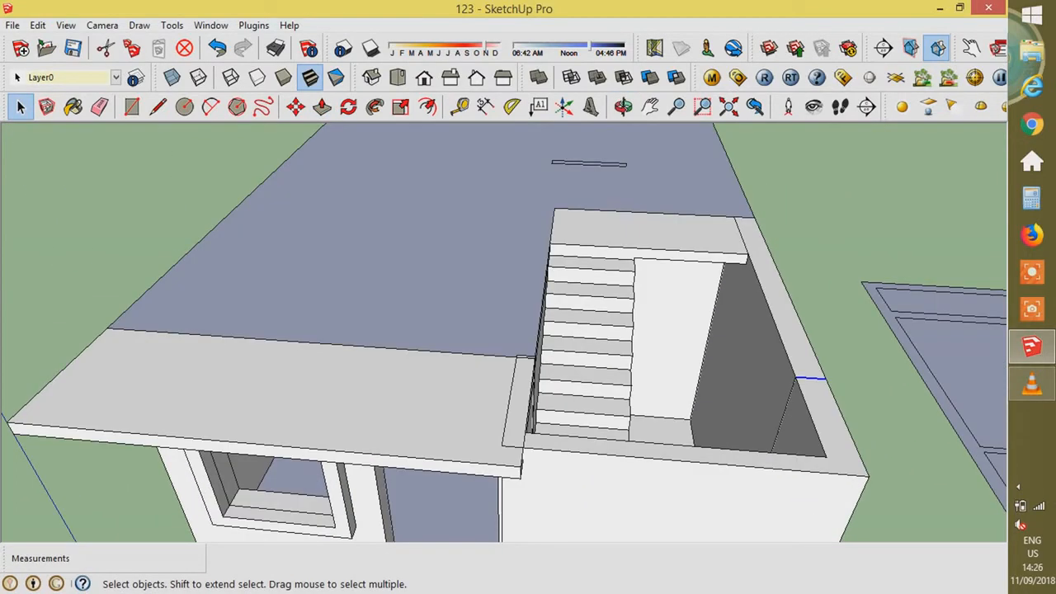
{"action": "key", "text": "Delete"}
{"action": "key", "text": "ctrl+z"}
{"action": "middle_click_drag", "start_coordinate": [767, 223], "coordinate": [730, 247]}
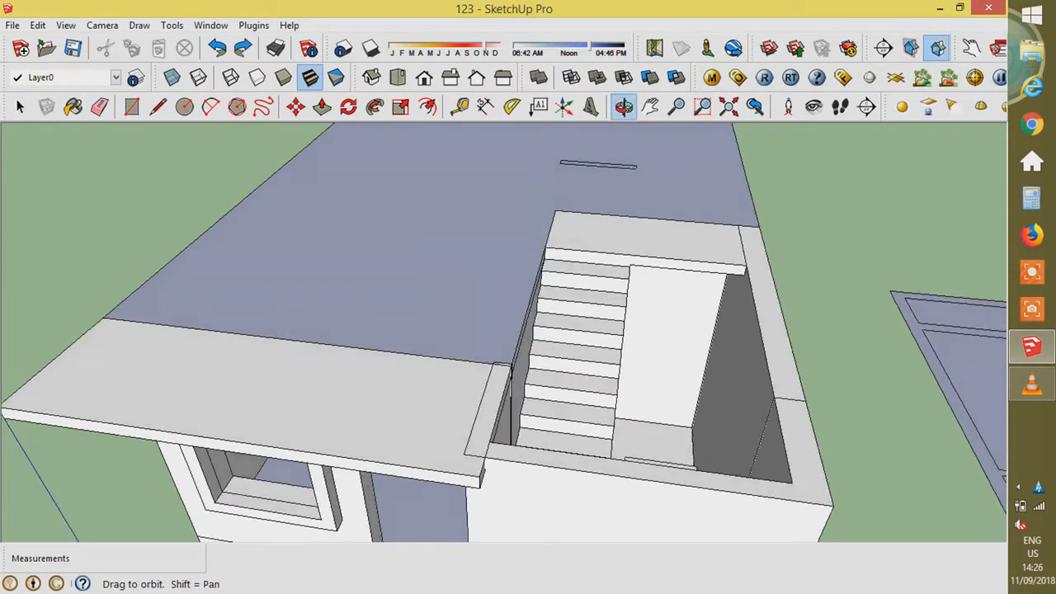
{"action": "scroll", "coordinate": [730, 247], "scroll_direction": "up", "scroll_amount": 3}
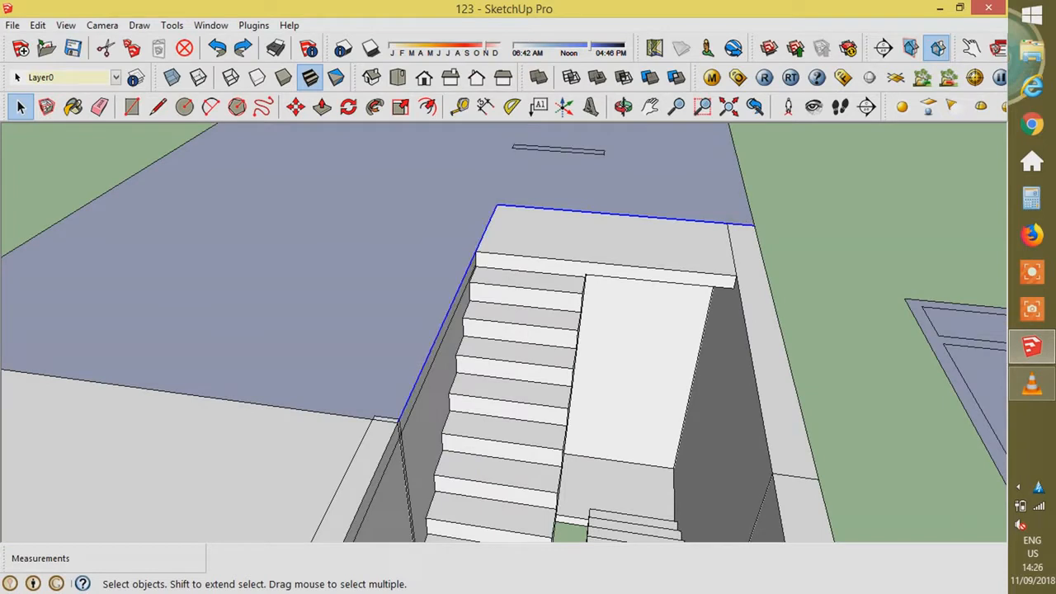
{"action": "key", "text": "f"}
{"action": "key", "text": "Escape"}
{"action": "key", "text": "space"}
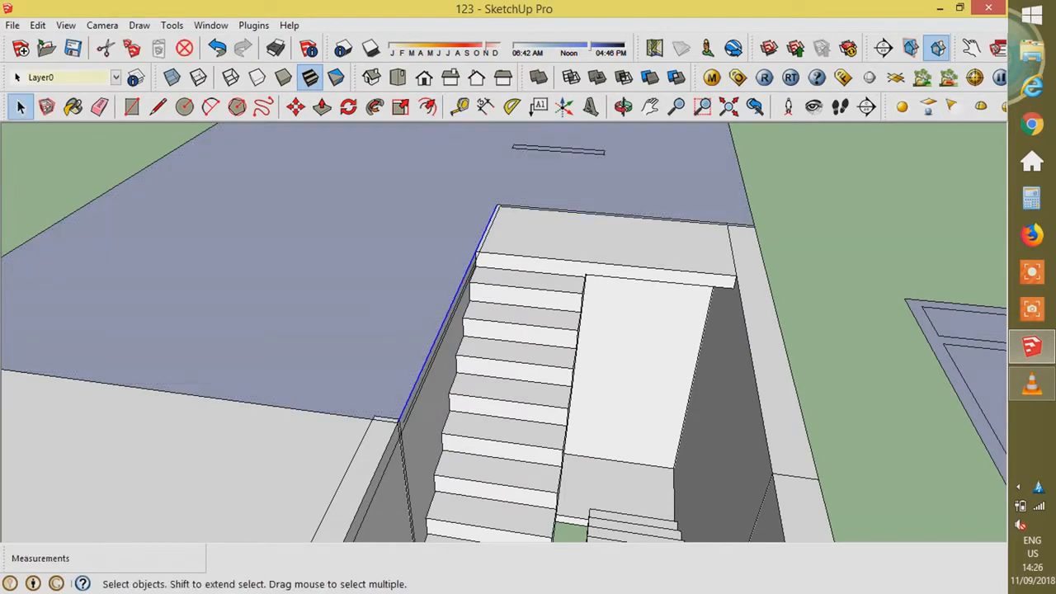
{"action": "key", "text": "f"}
{"action": "left_click", "coordinate": [515, 205]}
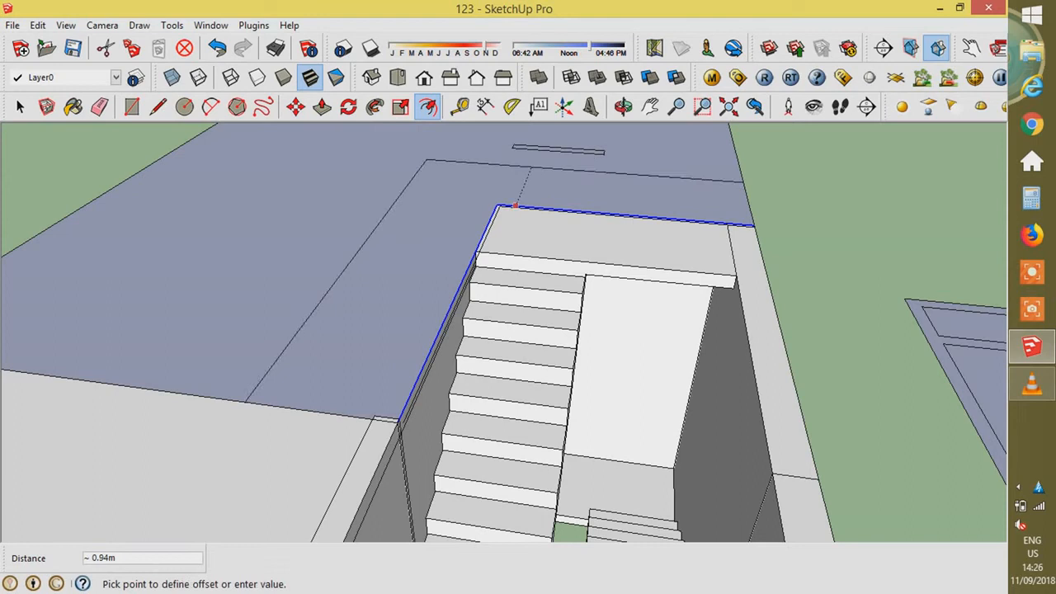
- Push/Pull the left and right stairwell strips up 2.10 m into walls
{"action": "key", "text": "p"}
{"action": "left_click", "coordinate": [515, 203]}
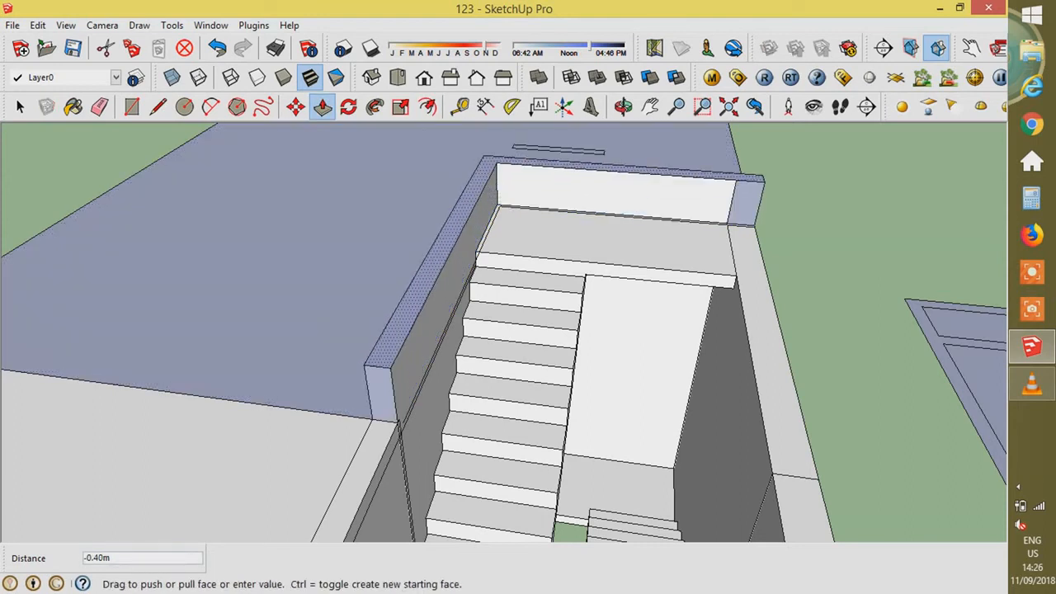
{"action": "left_click", "coordinate": [615, 363]}
{"action": "scroll", "coordinate": [614, 363], "scroll_direction": "down", "scroll_amount": 3}
{"action": "left_click", "coordinate": [717, 338]}
{"action": "left_click", "coordinate": [470, 176]}
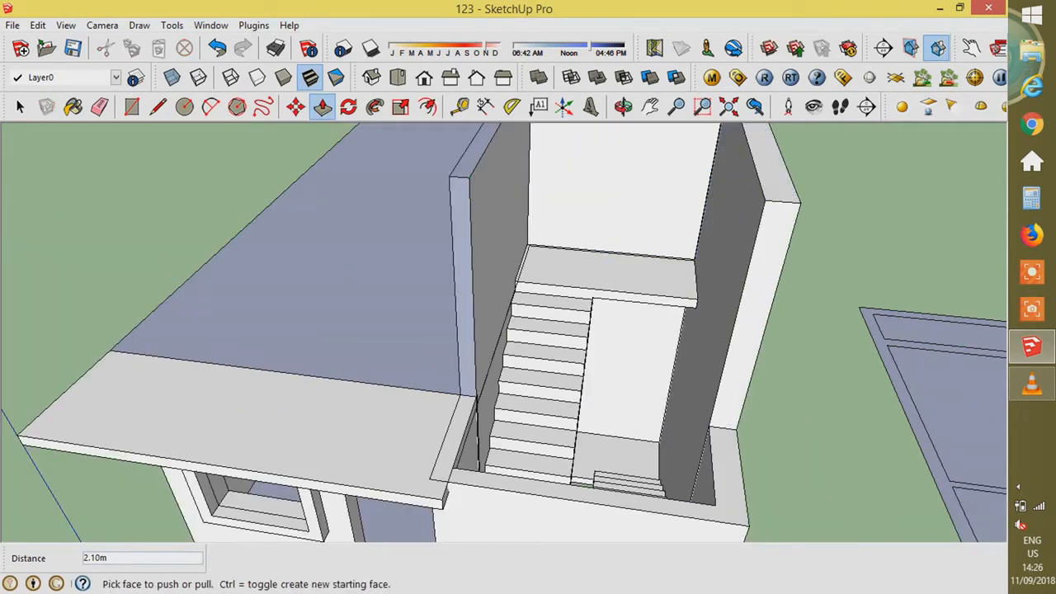
{"action": "key", "text": "space"}
- Raise the remaining stair-group wall 2.10 m to match, then start a rectangle on the tower front
{"action": "double_click", "coordinate": [610, 503]}
{"action": "key", "text": "p"}
{"action": "left_click", "coordinate": [594, 495]}
{"action": "left_click", "coordinate": [471, 178]}
{"action": "scroll", "coordinate": [435, 351], "scroll_direction": "down", "scroll_amount": 4}
{"action": "middle_click_drag", "start_coordinate": [435, 351], "coordinate": [660, 394]}
{"action": "scroll", "coordinate": [660, 394], "scroll_direction": "up", "scroll_amount": 3}
{"action": "key", "text": "r"}
{"action": "left_click", "coordinate": [567, 217]}
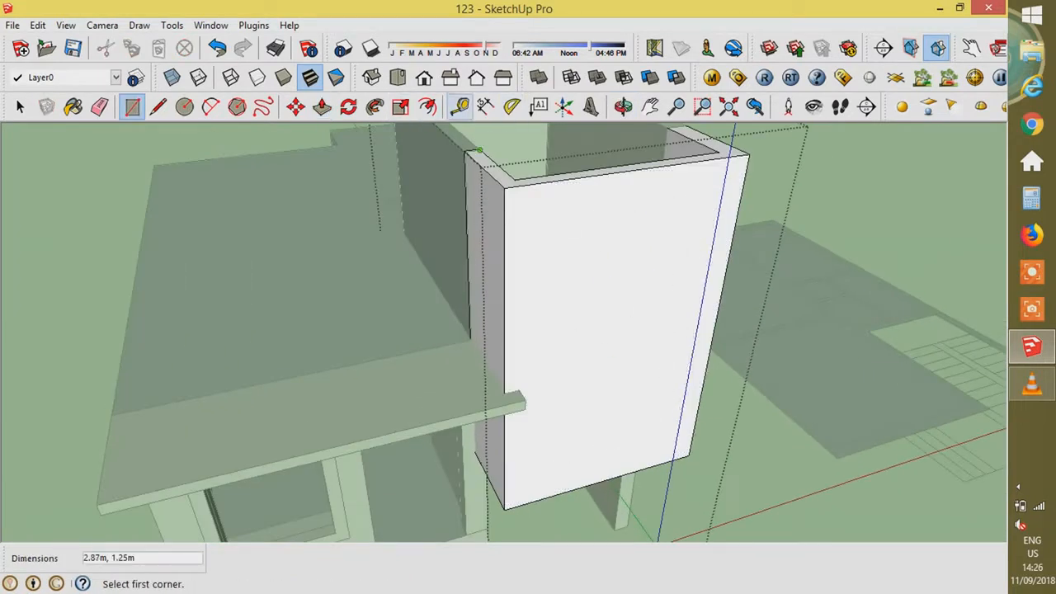
- Copy the tower's left edge onto the front face as a guide
{"action": "key", "text": "t"}
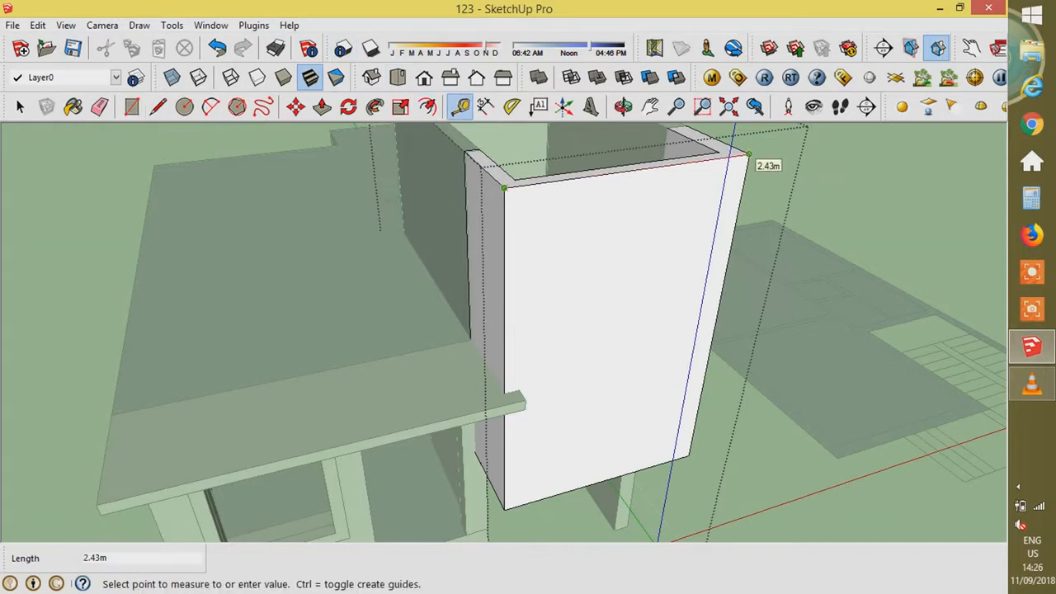
{"action": "key", "text": "m"}
{"action": "key", "text": "ctrl"}
{"action": "left_click", "coordinate": [503, 222]}
{"action": "left_click", "coordinate": [567, 229]}
- Draw the 2.4 m window rectangle on the tower's front face
{"action": "key", "text": "r"}
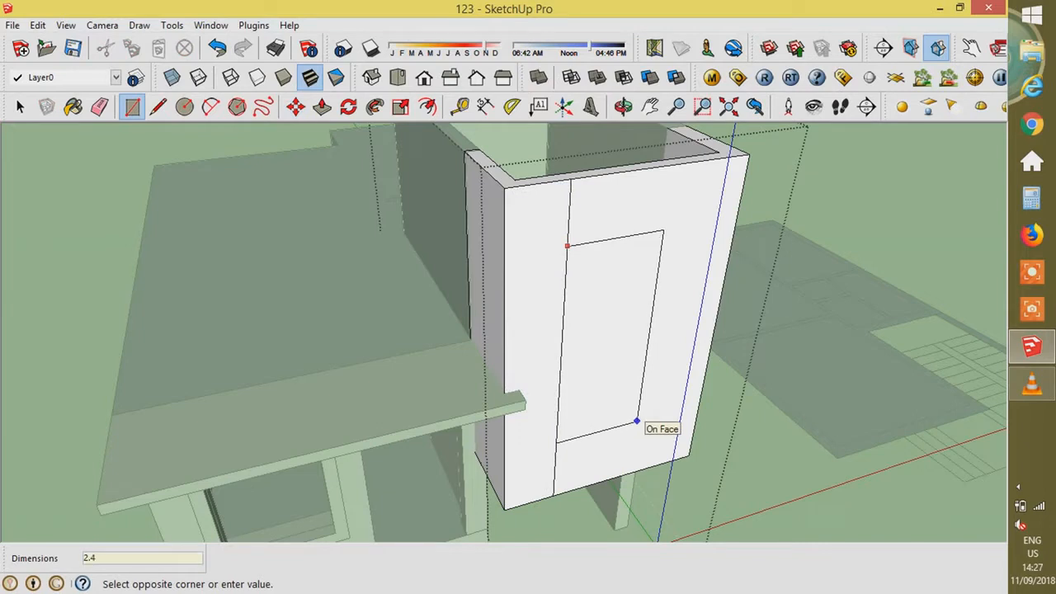
{"action": "type", "text": "2.4,1."}
{"action": "key", "text": "Return"}
{"action": "key", "text": "space"}
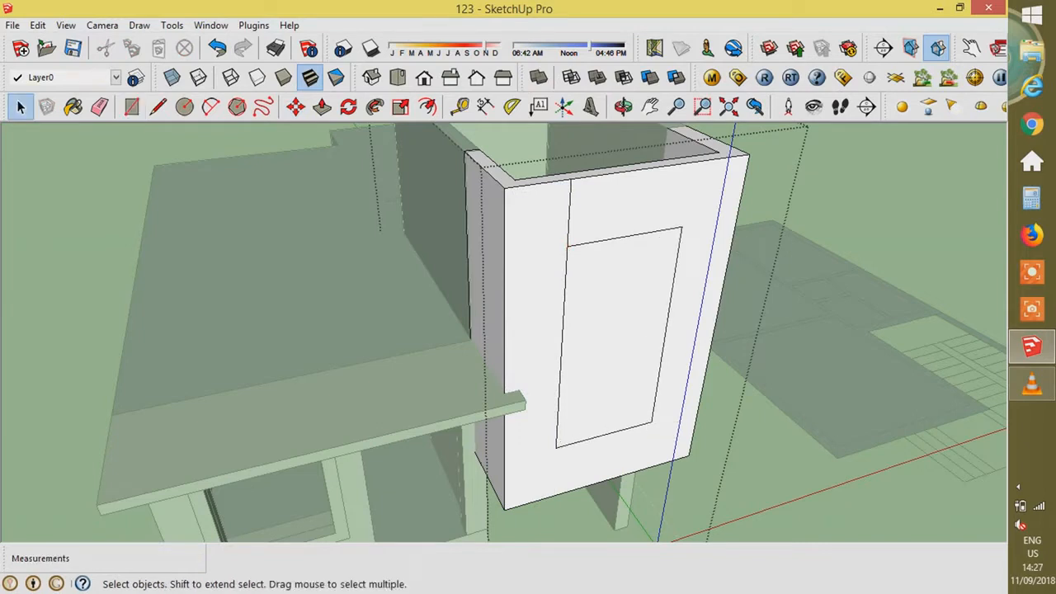
{"action": "middle_click_drag", "start_coordinate": [693, 396], "coordinate": [569, 338]}
{"action": "scroll", "coordinate": [572, 391], "scroll_direction": "down", "scroll_amount": 4}
{"action": "scroll", "coordinate": [569, 338], "scroll_direction": "up", "scroll_amount": 2}
- Offset the rectangle 0.20 m and push the inner face through to open the window
{"action": "left_click", "coordinate": [515, 318]}
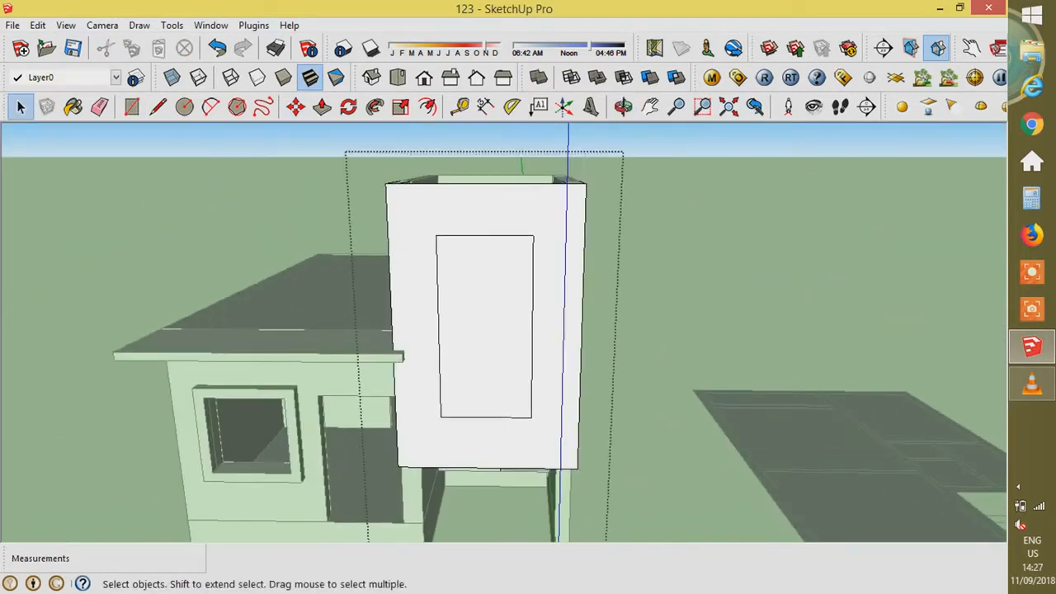
{"action": "key", "text": "f"}
{"action": "left_click", "coordinate": [533, 314]}
{"action": "key", "text": "p"}
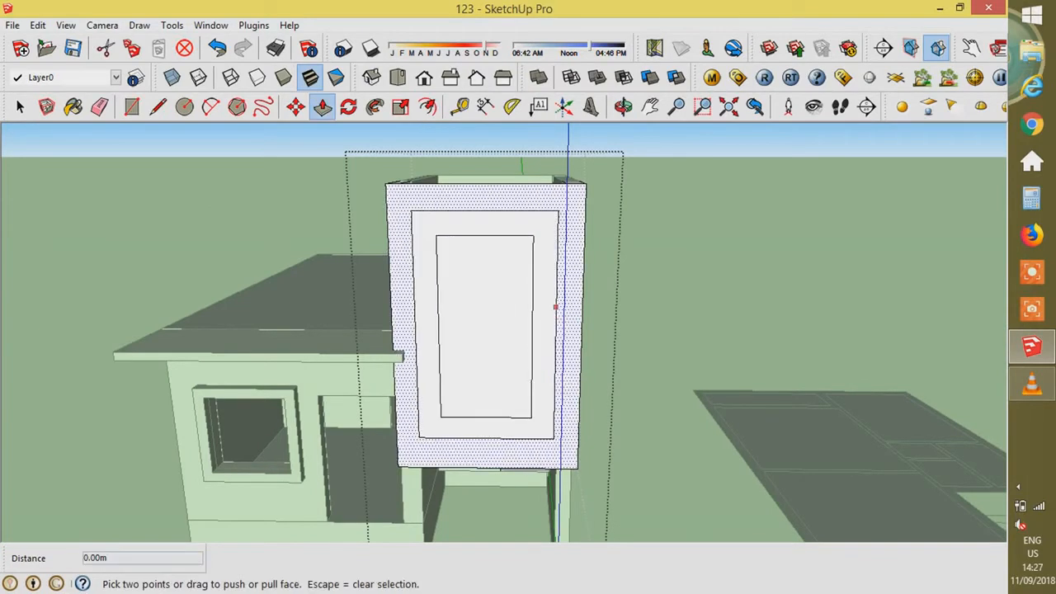
{"action": "left_click", "coordinate": [500, 367]}
{"action": "left_click", "coordinate": [510, 294]}
- Pull the surrounding frame ring out 0.2 m and close the group
{"action": "left_click", "coordinate": [545, 317]}
{"action": "type", "text": "."}
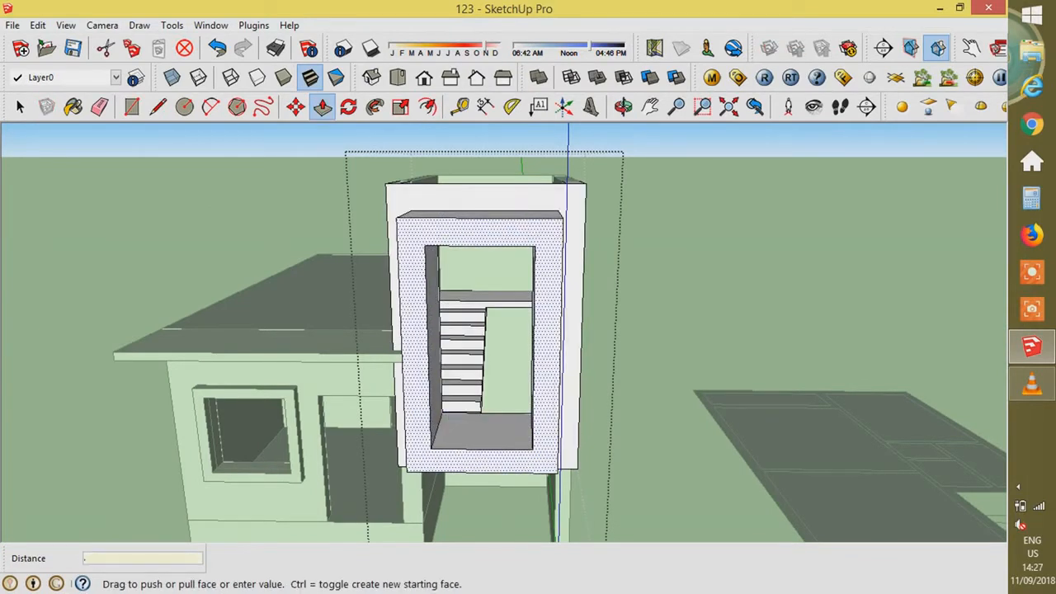
{"action": "type", "text": "2"}
{"action": "key", "text": "Return"}
{"action": "middle_click_drag", "start_coordinate": [544, 317], "coordinate": [660, 388]}
{"action": "key", "text": "space"}
{"action": "key", "text": "Escape"}
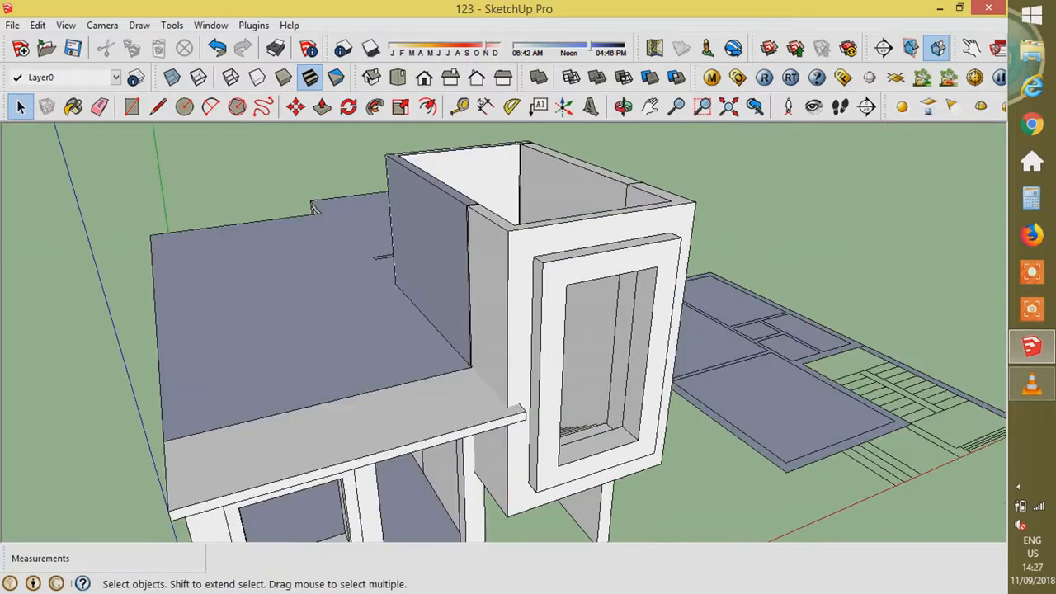
{"action": "scroll", "coordinate": [458, 375], "scroll_direction": "up", "scroll_amount": 2}
{"action": "middle_click_drag", "start_coordinate": [458, 375], "coordinate": [511, 454]}
{"action": "scroll", "coordinate": [569, 157], "scroll_direction": "up", "scroll_amount": 1}
- Inside the tower group, raise the wall's top face by 0.1m
{"action": "left_click", "coordinate": [701, 144]}
{"action": "scroll", "coordinate": [702, 143], "scroll_direction": "down", "scroll_amount": 2}
{"action": "middle_click_drag", "start_coordinate": [702, 144], "coordinate": [751, 223]}
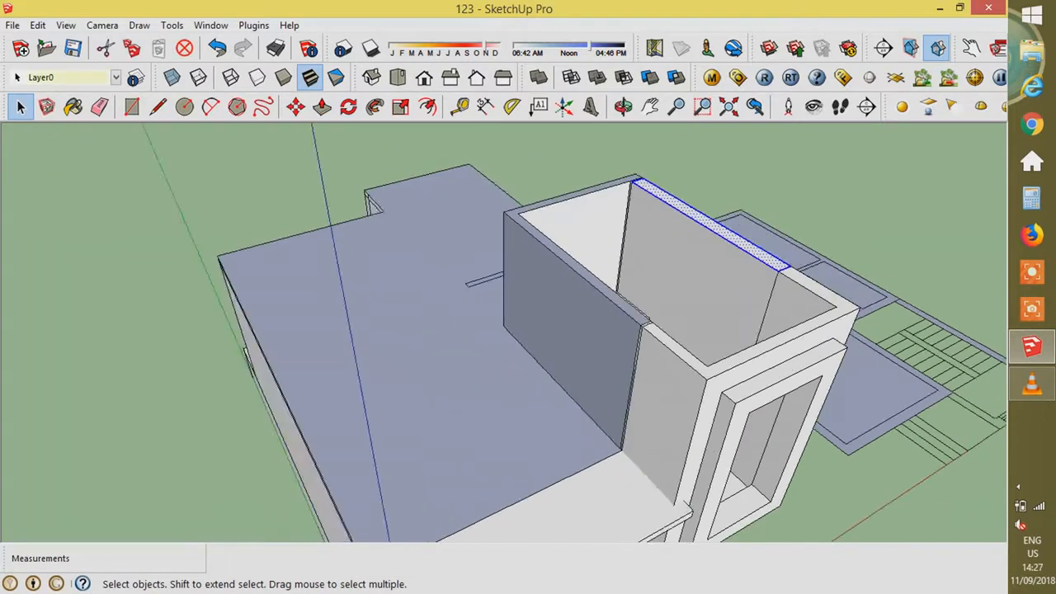
{"action": "scroll", "coordinate": [808, 290], "scroll_direction": "up", "scroll_amount": 2}
{"action": "double_click", "coordinate": [808, 290]}
{"action": "key", "text": "p"}
{"action": "left_click", "coordinate": [830, 300]}
{"action": "type", "text": ".1"}
{"action": "key", "text": "Return"}
- Pull the wall top higher, undoing a 0.90m attempt before committing the pull
{"action": "middle_click_drag", "start_coordinate": [820, 299], "coordinate": [866, 241]}
{"action": "left_click", "coordinate": [866, 237]}
{"action": "type", "text": ".9"}
{"action": "key", "text": "Return"}
{"action": "key", "text": "ctrl+z"}
{"action": "left_click", "coordinate": [866, 234]}
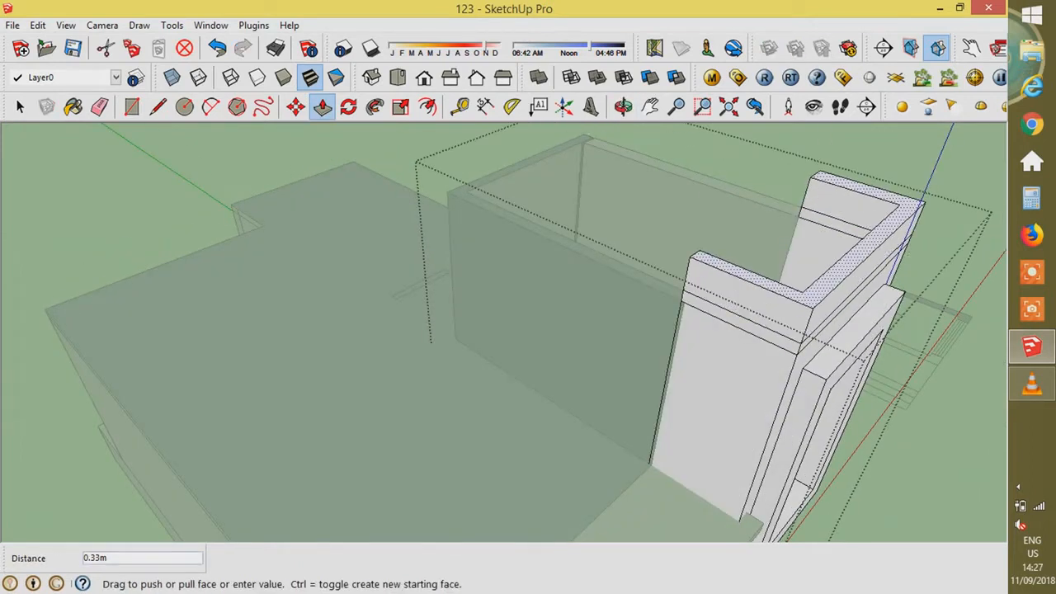
{"action": "middle_click_drag", "start_coordinate": [683, 291], "coordinate": [833, 325]}
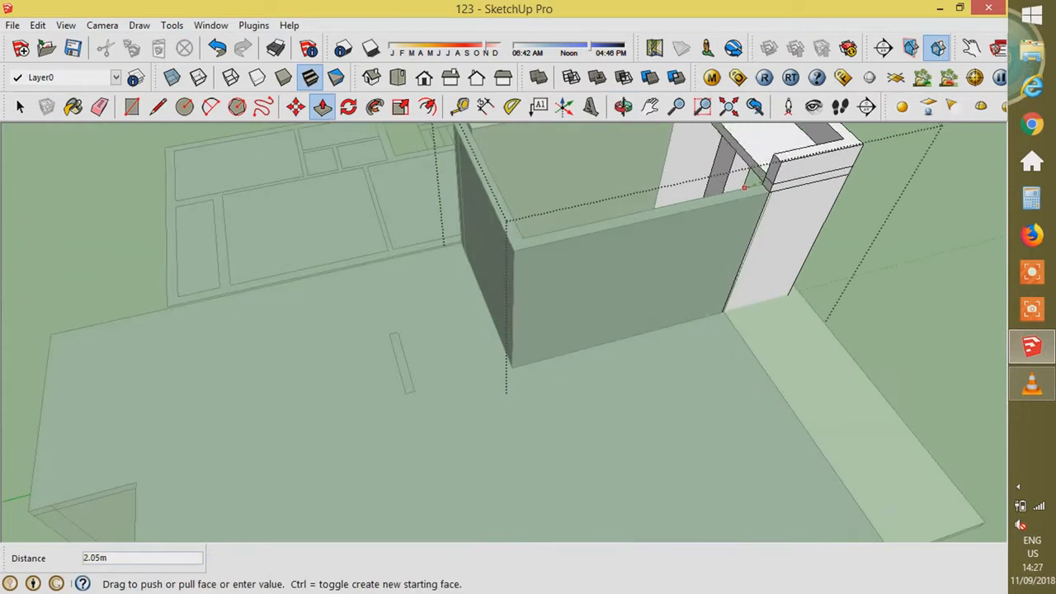
{"action": "scroll", "coordinate": [752, 200], "scroll_direction": "up", "scroll_amount": 3}
{"action": "left_click", "coordinate": [777, 199]}
{"action": "scroll", "coordinate": [777, 200], "scroll_direction": "up", "scroll_amount": 2}
{"action": "key", "text": "space"}
- Inspect a short edge around the tower window, then close the tower group
{"action": "middle_click_drag", "start_coordinate": [462, 297], "coordinate": [743, 313]}
{"action": "scroll", "coordinate": [740, 248], "scroll_direction": "up", "scroll_amount": 4}
{"action": "left_click", "coordinate": [740, 174]}
{"action": "scroll", "coordinate": [740, 178], "scroll_direction": "down", "scroll_amount": 1}
{"action": "middle_click_drag", "start_coordinate": [740, 178], "coordinate": [812, 205]}
{"action": "scroll", "coordinate": [796, 203], "scroll_direction": "up", "scroll_amount": 2}
{"action": "key", "text": "Escape"}
- In the wall and slab group, pull the slab front flush and delete the leftover edge
{"action": "double_click", "coordinate": [776, 192]}
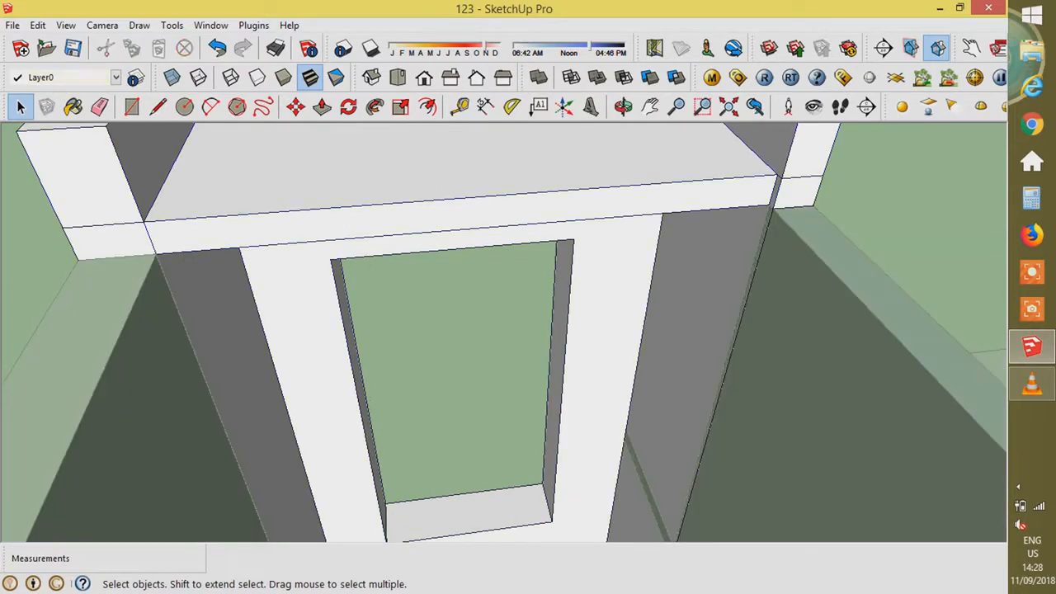
{"action": "key", "text": "p"}
{"action": "left_click", "coordinate": [764, 194]}
{"action": "left_click", "coordinate": [779, 194]}
{"action": "key", "text": "space"}
{"action": "left_click", "coordinate": [773, 195]}
{"action": "left_click", "coordinate": [777, 195]}
{"action": "key", "text": "Delete"}
- Pull the left piece's face out 0.03m
{"action": "key", "text": "p"}
{"action": "left_click", "coordinate": [761, 194]}
{"action": "scroll", "coordinate": [749, 179], "scroll_direction": "down", "scroll_amount": 2}
{"action": "key", "text": "Escape"}
{"action": "key", "text": "space"}
{"action": "key", "text": "p"}
{"action": "left_click", "coordinate": [287, 190]}
{"action": "left_click", "coordinate": [325, 213]}
{"action": "key", "text": "space"}
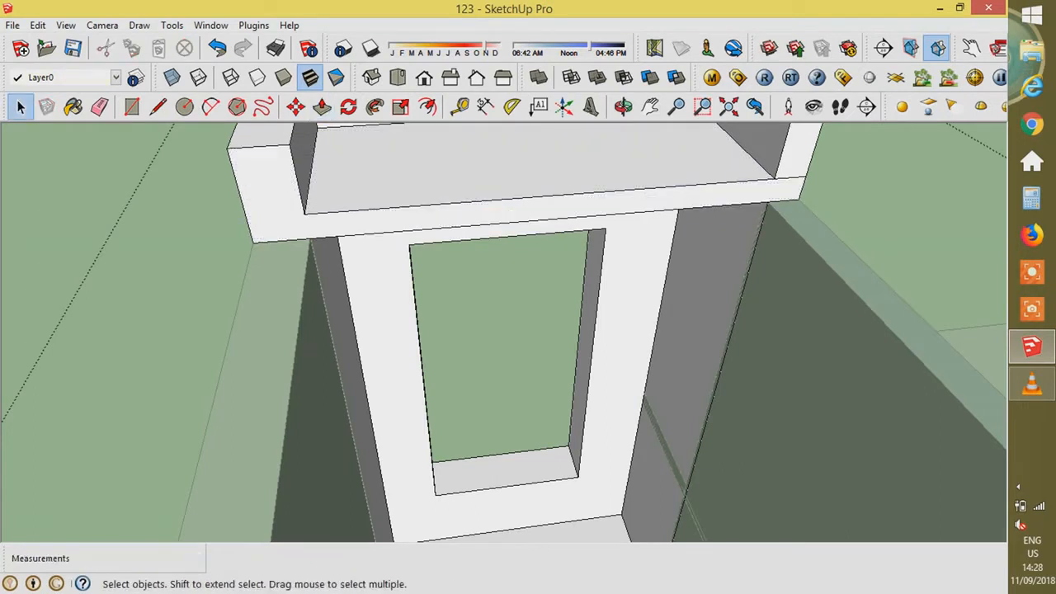
- Extend the slab front 2.90m and raise a 0.15m parapet with its end at 2.05m
{"action": "key", "text": "p"}
{"action": "left_click", "coordinate": [528, 208]}
{"action": "scroll", "coordinate": [577, 206], "scroll_direction": "down", "scroll_amount": 3}
{"action": "middle_click_drag", "start_coordinate": [512, 247], "coordinate": [594, 330]}
{"action": "left_click", "coordinate": [617, 391]}
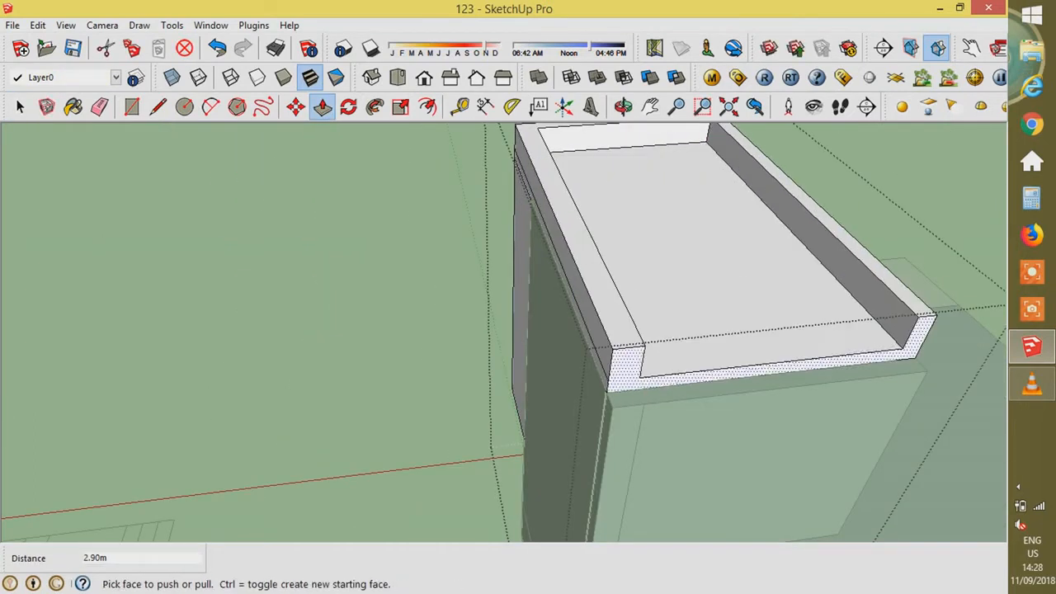
{"action": "left_click", "coordinate": [632, 380]}
{"action": "left_click", "coordinate": [612, 407]}
{"action": "left_click", "coordinate": [918, 336]}
{"action": "left_click", "coordinate": [648, 378]}
- Exit the group and orbit from the whole house toward the front and floor plan
{"action": "scroll", "coordinate": [561, 360], "scroll_direction": "down", "scroll_amount": 3}
{"action": "mouse_move", "coordinate": [594, 354]}
{"action": "middle_mouse_down"}
{"action": "mouse_move", "coordinate": [281, 355]}
{"action": "mouse_move", "coordinate": [396, 289]}
{"action": "middle_mouse_up"}
{"action": "key", "text": "space"}
{"action": "key", "text": "Escape"}
{"action": "scroll", "coordinate": [462, 346], "scroll_direction": "down", "scroll_amount": 5}
{"action": "scroll", "coordinate": [495, 388], "scroll_direction": "up", "scroll_amount": 4}
{"action": "mouse_move", "coordinate": [495, 388]}
{"action": "middle_mouse_down"}
{"action": "mouse_move", "coordinate": [495, 330]}
{"action": "mouse_move", "coordinate": [503, 380]}
{"action": "middle_mouse_up"}
{"action": "scroll", "coordinate": [503, 380], "scroll_direction": "down", "scroll_amount": 4}
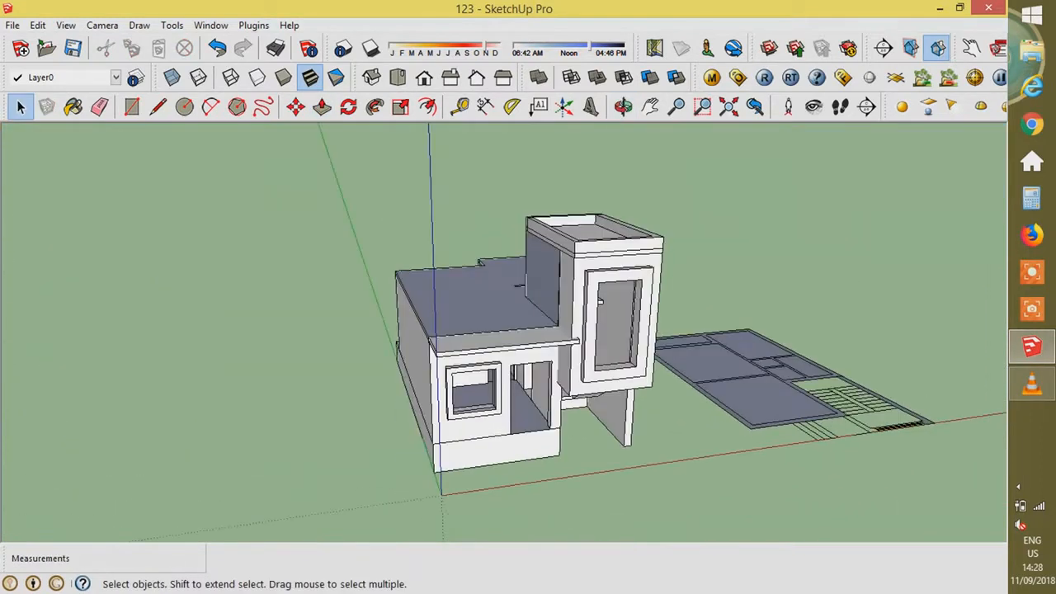
{"action": "scroll", "coordinate": [519, 437], "scroll_direction": "up", "scroll_amount": 5}
{"action": "middle_click_drag", "start_coordinate": [825, 372], "coordinate": [363, 346], "text": "shift"}
- Copy the porch step lines from the plan corner to the porch corner
{"action": "middle_click_drag", "start_coordinate": [627, 330], "coordinate": [528, 379]}
{"action": "triple_click", "coordinate": [666, 440]}
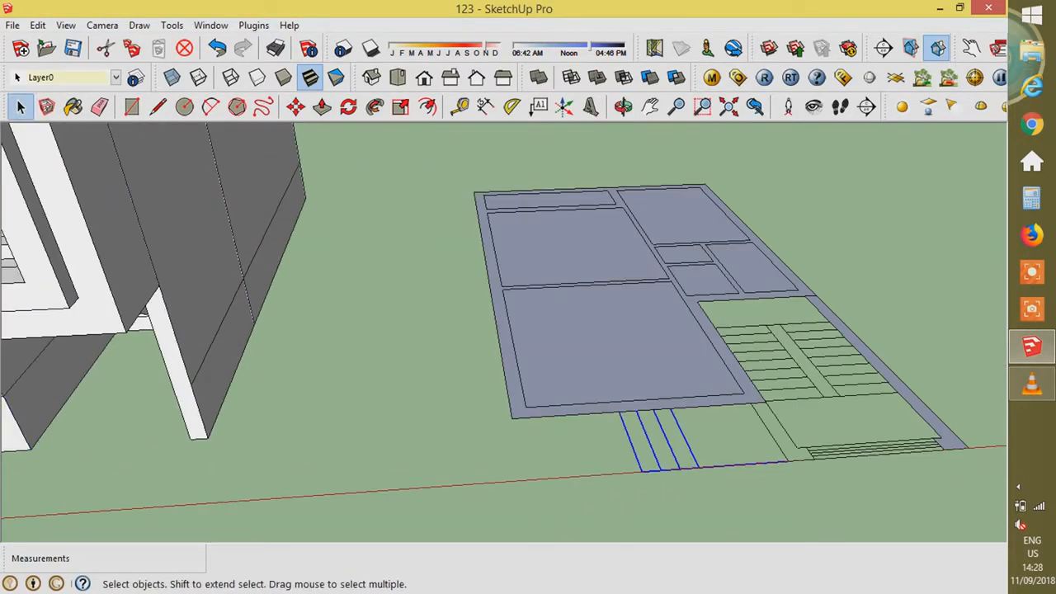
{"action": "key", "text": "m"}
{"action": "key", "text": "ctrl"}
{"action": "left_click", "coordinate": [764, 401]}
{"action": "scroll", "coordinate": [767, 401], "scroll_direction": "down", "scroll_amount": 2}
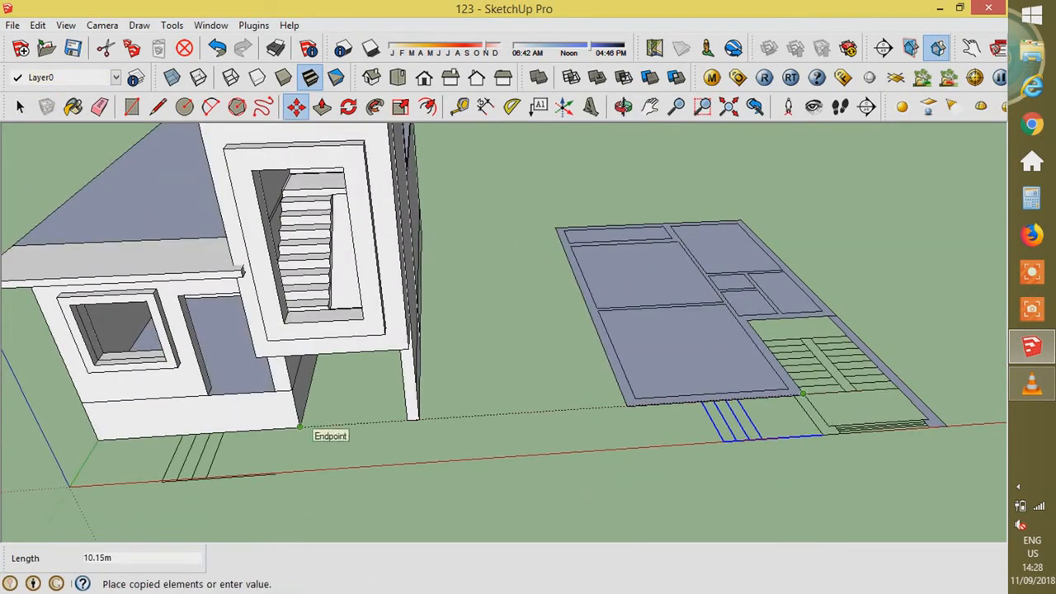
{"action": "left_click", "coordinate": [299, 428]}
{"action": "scroll", "coordinate": [300, 427], "scroll_direction": "up", "scroll_amount": 2}
- Draw a vertical line from the porch edge endpoint up the wall
{"action": "key", "text": "l"}
{"action": "scroll", "coordinate": [253, 360], "scroll_direction": "up", "scroll_amount": 2}
{"action": "scroll", "coordinate": [254, 361], "scroll_direction": "down", "scroll_amount": 1}
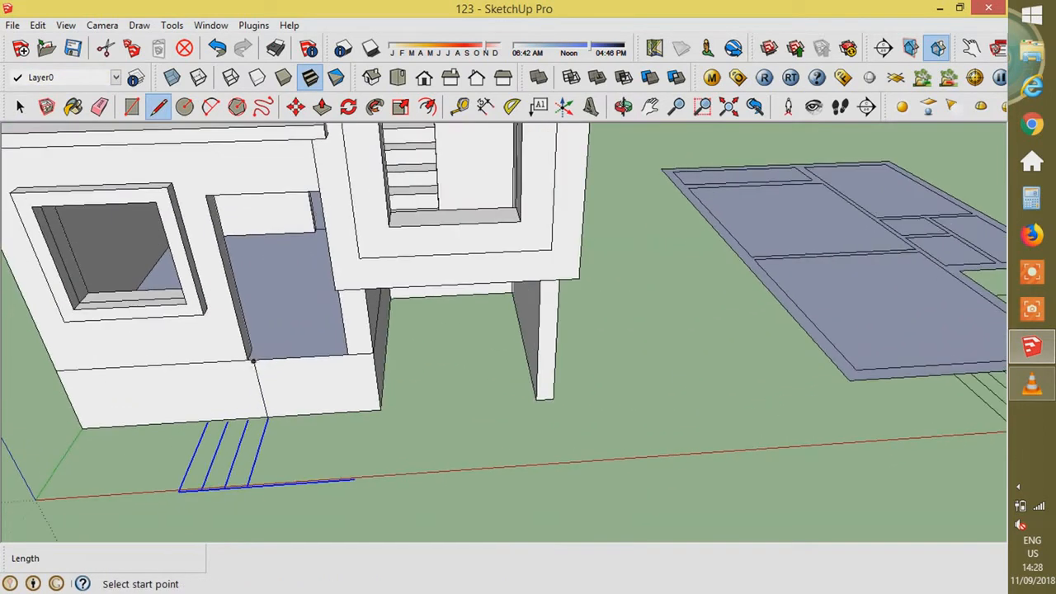
{"action": "scroll", "coordinate": [262, 384], "scroll_direction": "up", "scroll_amount": 3}
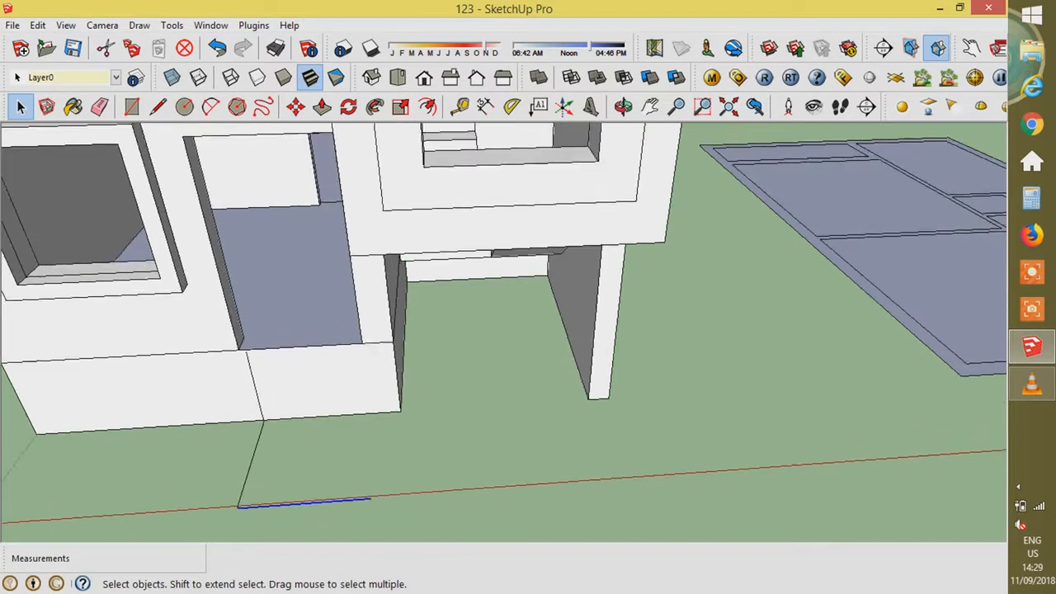
{"action": "left_click", "coordinate": [271, 446]}
{"action": "scroll", "coordinate": [270, 445], "scroll_direction": "up", "scroll_amount": 2}
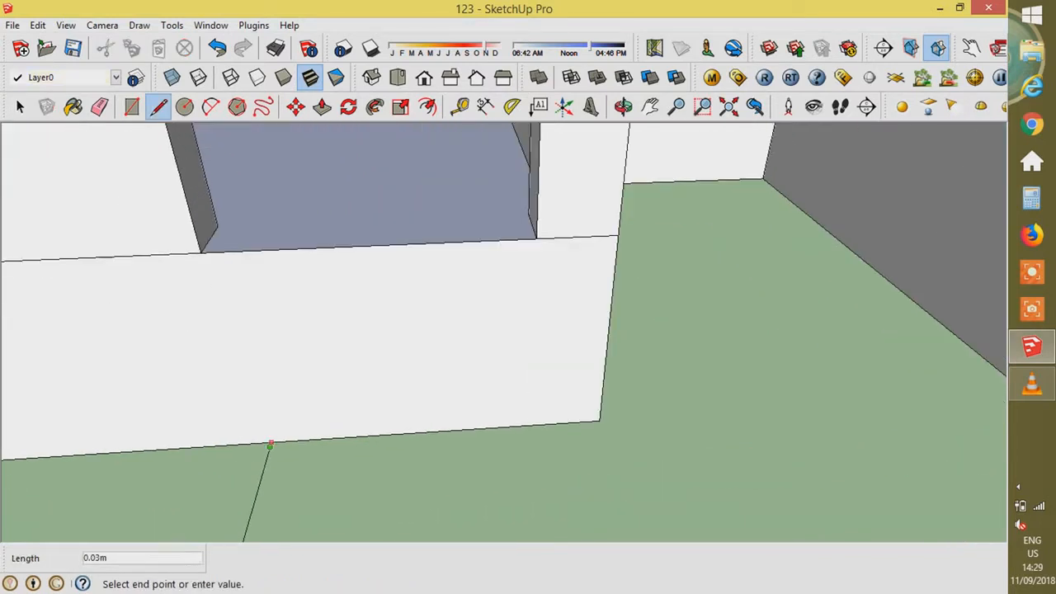
{"action": "scroll", "coordinate": [269, 445], "scroll_direction": "up", "scroll_amount": 2}
{"action": "scroll", "coordinate": [352, 503], "scroll_direction": "down", "scroll_amount": 2}
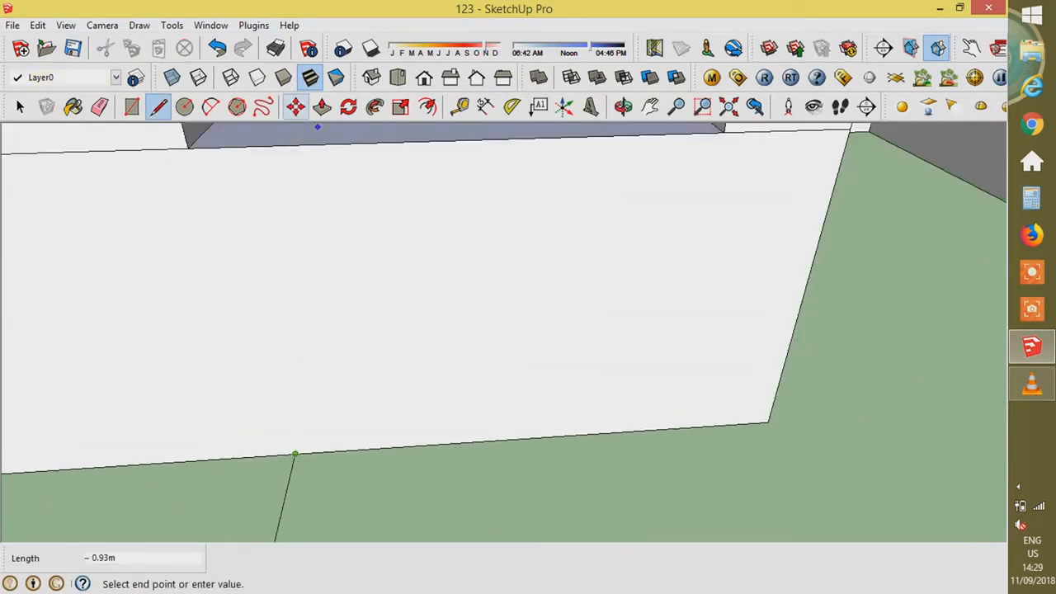
{"action": "left_click", "coordinate": [295, 146]}
{"action": "scroll", "coordinate": [453, 294], "scroll_direction": "down", "scroll_amount": 3}
- Pull the wall face out 1.20m into a landing block, then begin lowering its top
{"action": "key", "text": "p"}
{"action": "left_click", "coordinate": [511, 297]}
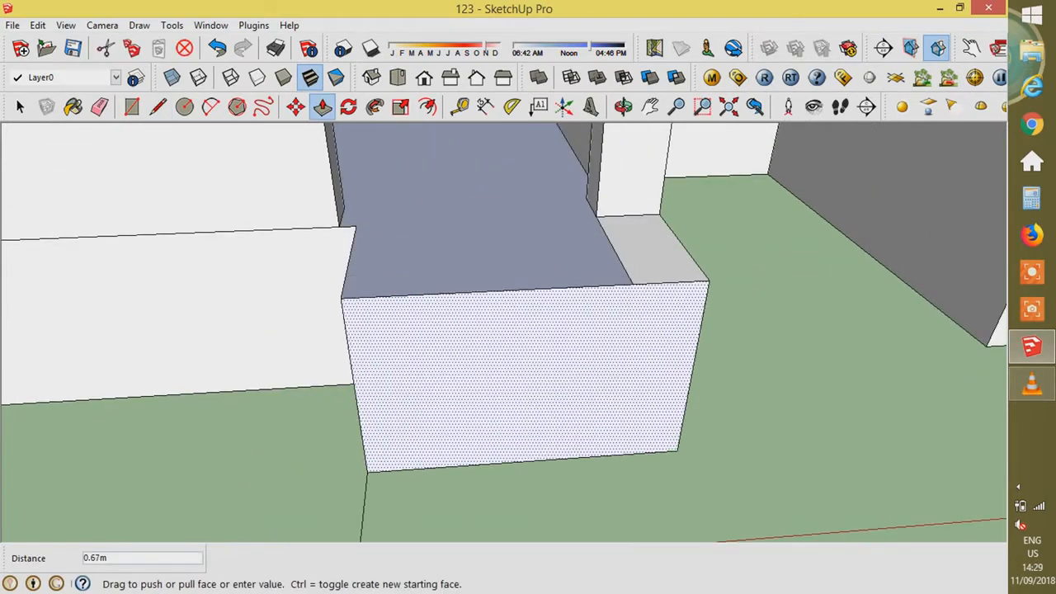
{"action": "scroll", "coordinate": [585, 363], "scroll_direction": "down", "scroll_amount": 3}
{"action": "type", "text": "1.2"}
{"action": "key", "text": "Return"}
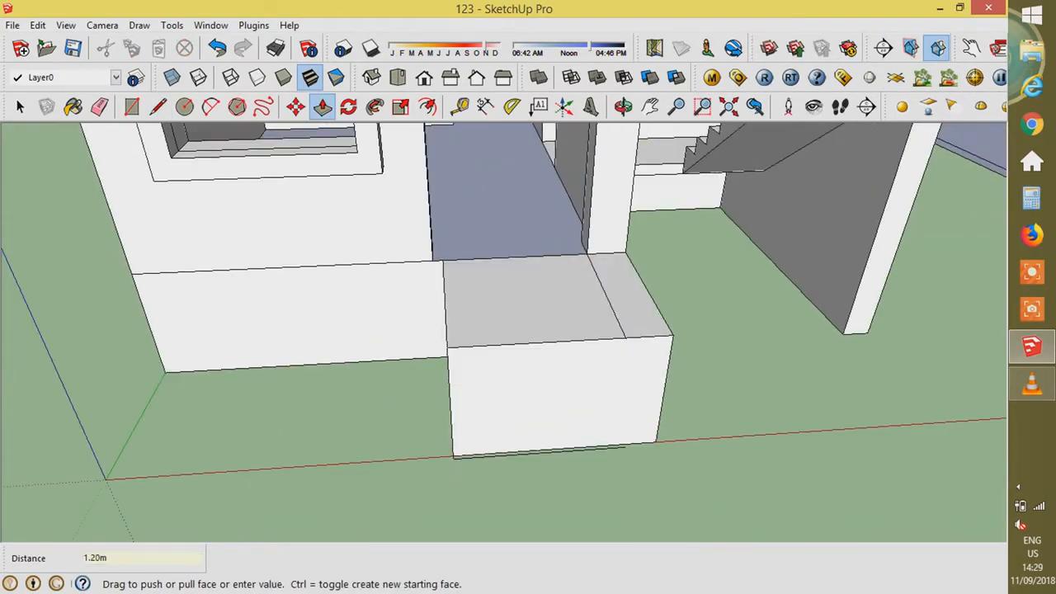
{"action": "key", "text": "space"}
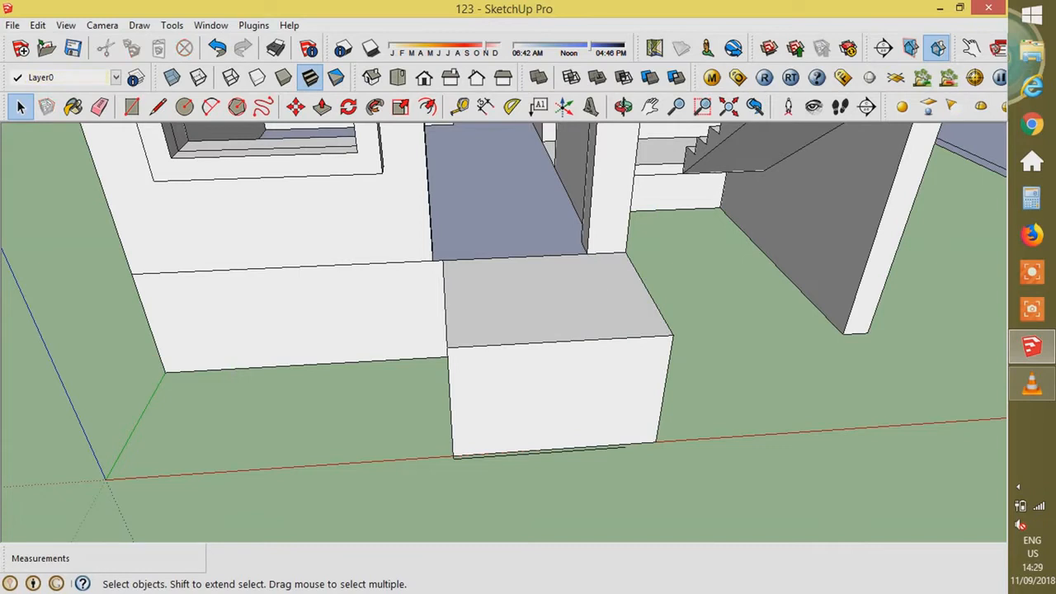
{"action": "key", "text": "p"}
{"action": "left_click", "coordinate": [554, 307]}
- Lower the landing top 0.15 m and form the first step, 0.15 m high and 0.25 m deep
{"action": "type", "text": ".15"}
{"action": "key", "text": "Return"}
{"action": "middle_click_drag", "start_coordinate": [554, 321], "coordinate": [629, 290]}
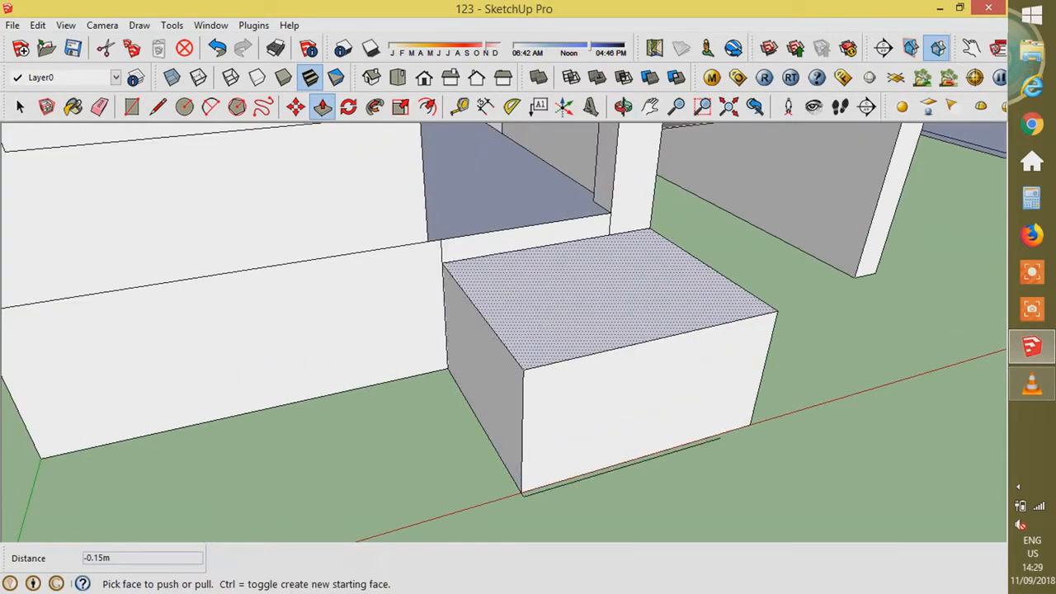
{"action": "key", "text": "m"}
{"action": "type", "text": ".15"}
{"action": "key", "text": "Return"}
{"action": "key", "text": "p"}
{"action": "left_click", "coordinate": [498, 387]}
{"action": "type", "text": ".25"}
{"action": "key", "text": "Return"}
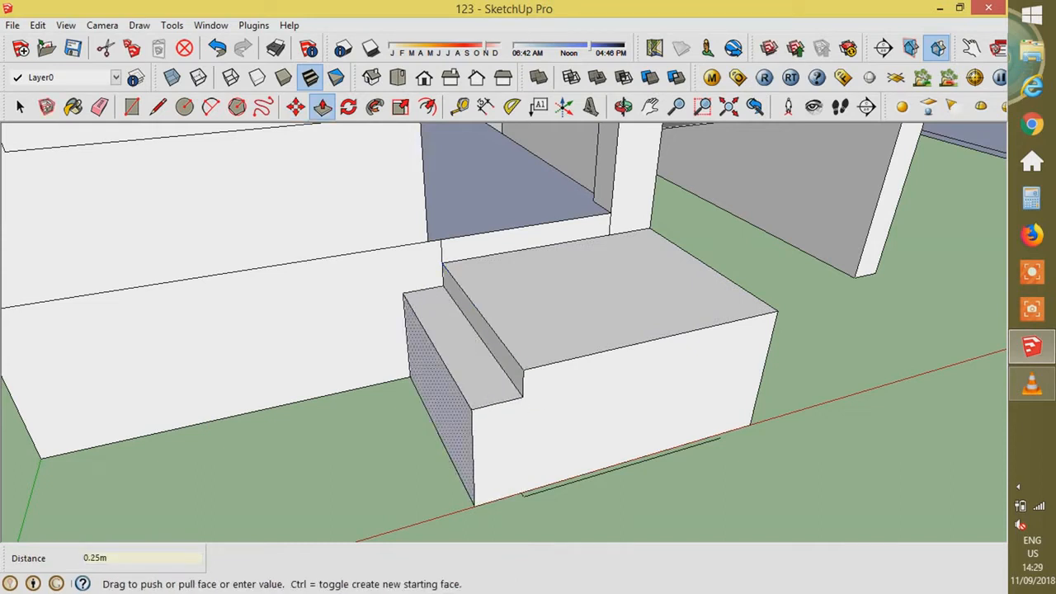
- Add a second step below it, 0.15 m high and 0.25 m deep
{"action": "key", "text": "m"}
{"action": "key", "text": "ctrl"}
{"action": "left_click", "coordinate": [455, 383]}
{"action": "type", "text": ".15"}
{"action": "key", "text": "Return"}
{"action": "key", "text": "p"}
{"action": "left_click", "coordinate": [450, 421]}
{"action": "type", "text": ".25"}
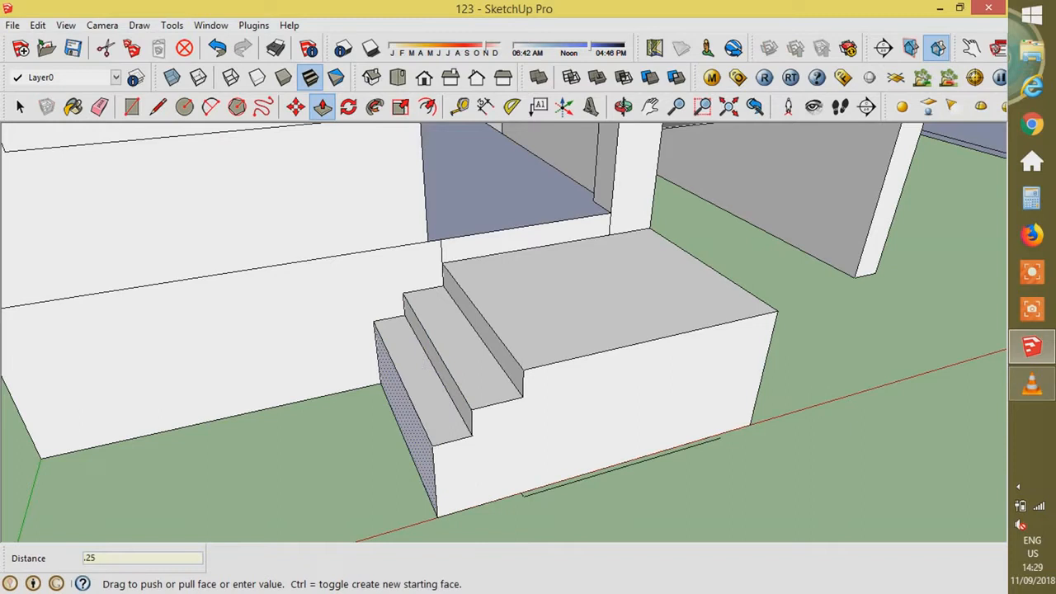
{"action": "key", "text": "Return"}
- Add a third 0.15 m by 0.25 m step at the front
{"action": "key", "text": "m"}
{"action": "key", "text": "ctrl"}
{"action": "left_click", "coordinate": [401, 411]}
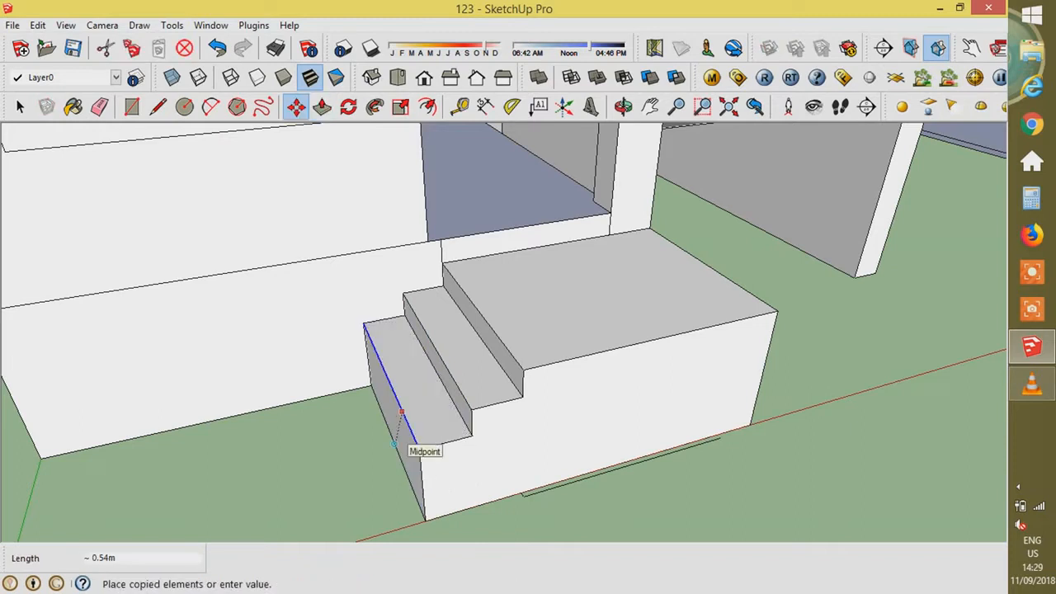
{"action": "scroll", "coordinate": [396, 446], "scroll_direction": "up", "scroll_amount": 1}
{"action": "type", "text": ".15"}
{"action": "key", "text": "Return"}
{"action": "key", "text": "p"}
{"action": "left_click", "coordinate": [406, 450]}
{"action": "type", "text": ".25"}
{"action": "key", "text": "Return"}
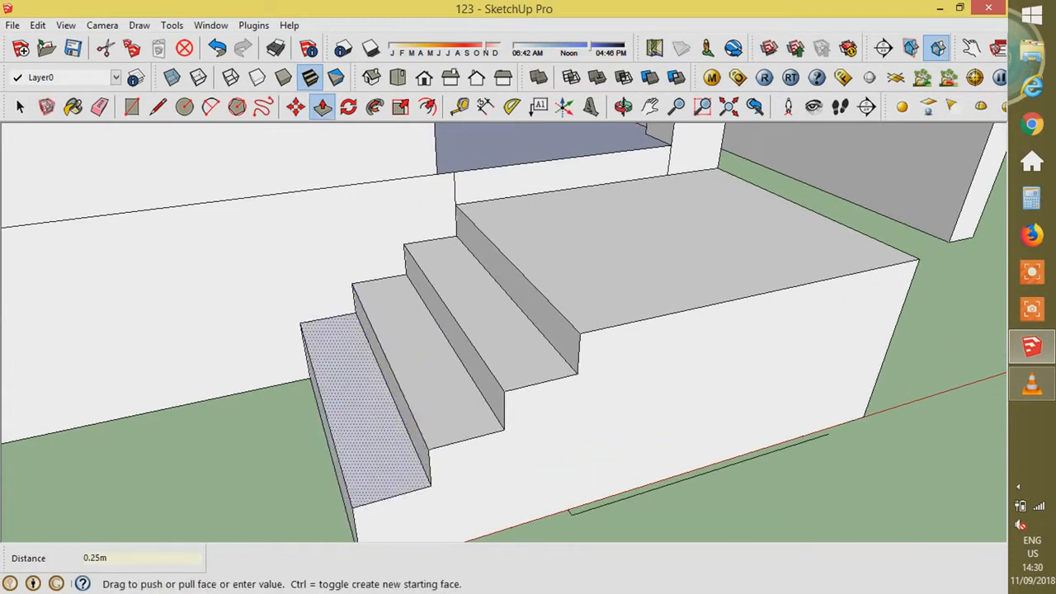
- Add a fourth 0.15 m by 0.25 m step to complete the flight
{"action": "middle_click_drag", "start_coordinate": [404, 451], "coordinate": [472, 404]}
{"action": "key", "text": "m"}
{"action": "key", "text": "ctrl"}
{"action": "left_click", "coordinate": [443, 368]}
{"action": "type", "text": ".15"}
{"action": "key", "text": "Return"}
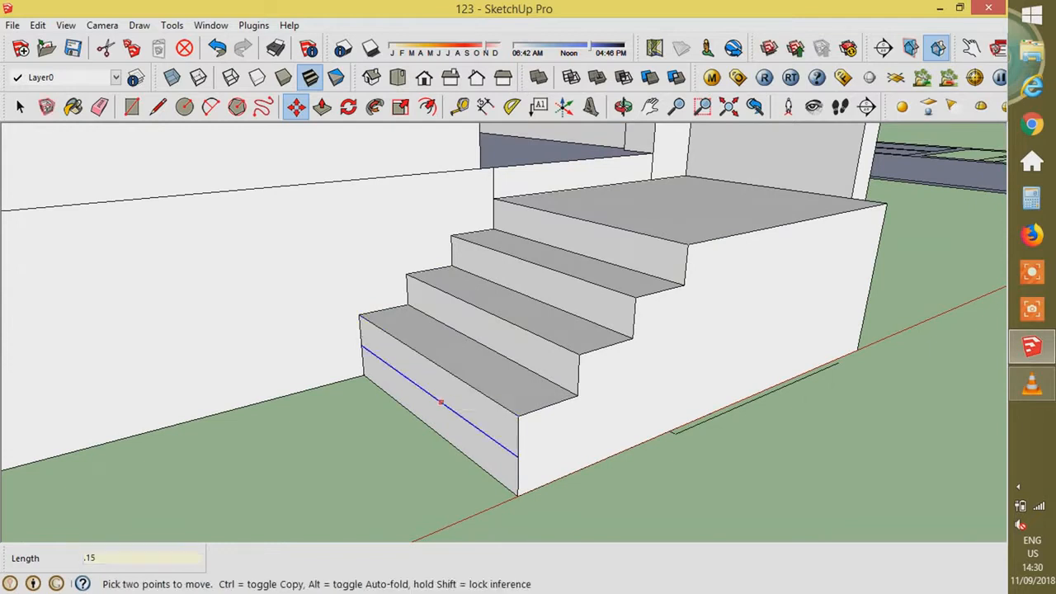
{"action": "key", "text": "p"}
{"action": "left_click", "coordinate": [429, 429]}
{"action": "type", "text": ".25"}
{"action": "key", "text": "Return"}
{"action": "scroll", "coordinate": [404, 458], "scroll_direction": "down", "scroll_amount": 5}
{"action": "key", "text": "space"}
- Orbit around the house to inspect the steps, then select the whole house
{"action": "middle_click_drag", "start_coordinate": [421, 388], "coordinate": [347, 462]}
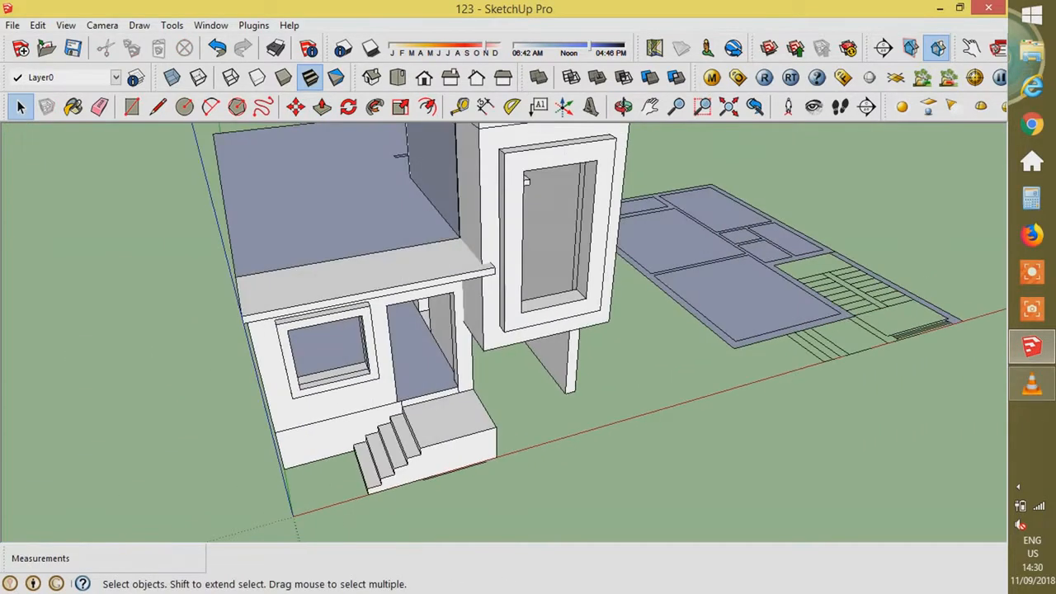
{"action": "scroll", "coordinate": [633, 363], "scroll_direction": "down", "scroll_amount": 3}
{"action": "middle_click_drag", "start_coordinate": [633, 363], "coordinate": [660, 371]}
{"action": "scroll", "coordinate": [660, 371], "scroll_direction": "up", "scroll_amount": 3}
{"action": "scroll", "coordinate": [742, 429], "scroll_direction": "down", "scroll_amount": 3}
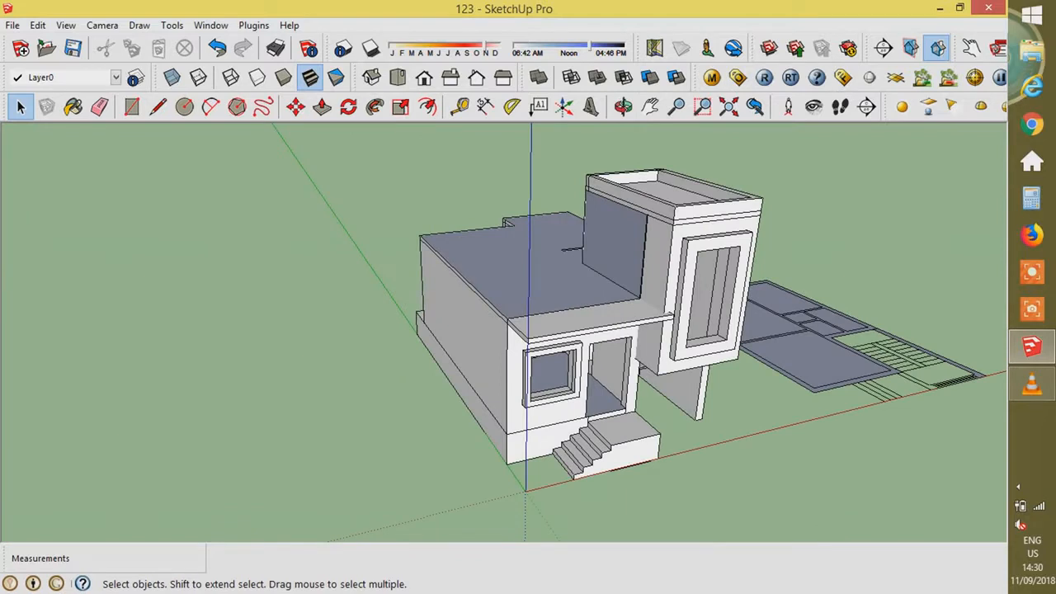
{"action": "scroll", "coordinate": [635, 264], "scroll_direction": "down", "scroll_amount": 1}
{"action": "mouse_move", "coordinate": [495, 354]}
{"action": "middle_mouse_down"}
{"action": "mouse_move", "coordinate": [742, 317]}
{"action": "mouse_move", "coordinate": [660, 363]}
{"action": "mouse_move", "coordinate": [495, 351]}
{"action": "middle_mouse_up"}
{"action": "middle_click_drag", "start_coordinate": [610, 355], "coordinate": [552, 318]}
{"action": "scroll", "coordinate": [660, 354], "scroll_direction": "up", "scroll_amount": 1}
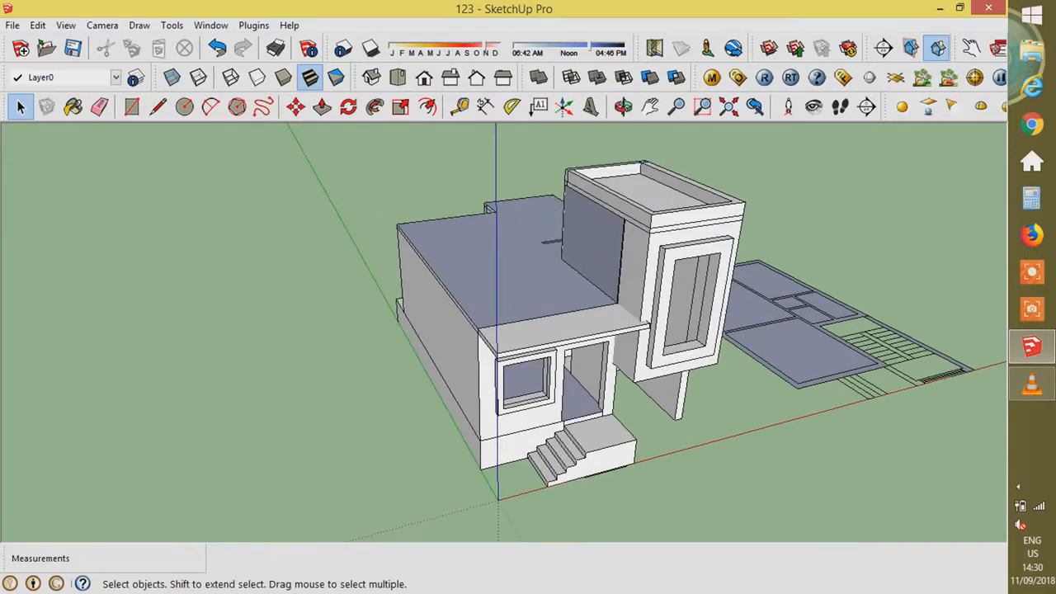
{"action": "middle_click_drag", "start_coordinate": [660, 347], "coordinate": [478, 367]}
{"action": "left_click_drag", "start_coordinate": [328, 151], "coordinate": [326, 150]}
{"action": "middle_click_drag", "start_coordinate": [355, 222], "coordinate": [524, 334]}
- Make the house a group and raise it 0.15 m
{"action": "right_click", "coordinate": [525, 336]}
{"action": "left_click", "coordinate": [569, 216]}
{"action": "left_click", "coordinate": [396, 322]}
{"action": "middle_click_drag", "start_coordinate": [396, 322], "coordinate": [561, 268]}
{"action": "scroll", "coordinate": [564, 271], "scroll_direction": "up", "scroll_amount": 2}
{"action": "left_click", "coordinate": [462, 297]}
{"action": "scroll", "coordinate": [388, 293], "scroll_direction": "down", "scroll_amount": 1}
{"action": "key", "text": "m"}
{"action": "left_click", "coordinate": [537, 475]}
{"action": "type", "text": ".15"}
{"action": "key", "text": "Return"}
- Draw a large ground rectangle under the house, undoing a first extrusion attempt
{"action": "key", "text": "r"}
{"action": "left_click", "coordinate": [300, 256]}
{"action": "left_click", "coordinate": [692, 455]}
{"action": "key", "text": "p"}
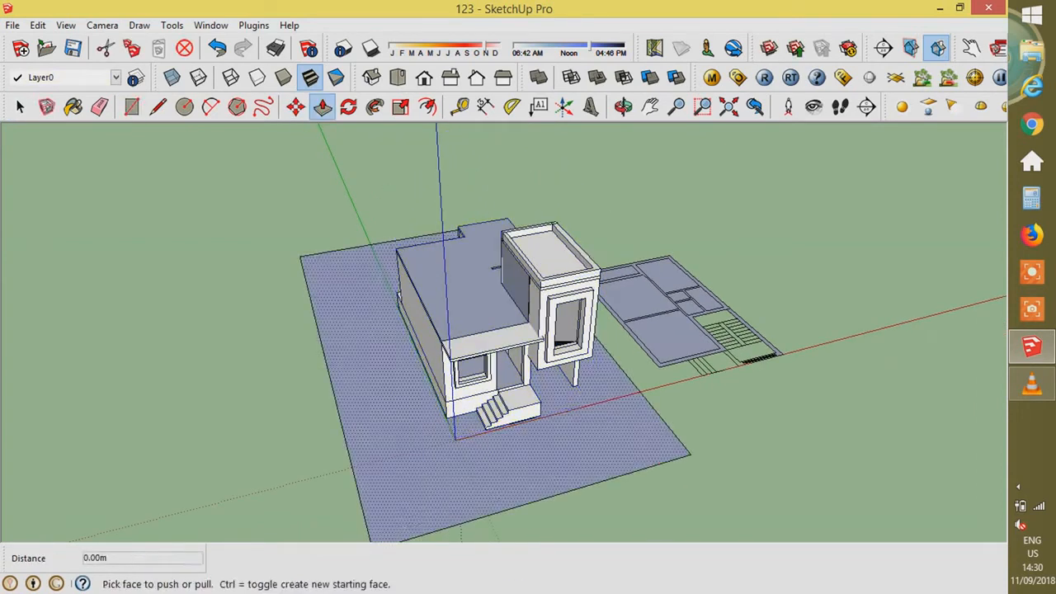
{"action": "left_click", "coordinate": [569, 472]}
{"action": "type", "text": ".15"}
{"action": "key", "text": "Return"}
{"action": "scroll", "coordinate": [565, 466], "scroll_direction": "up", "scroll_amount": 2}
{"action": "key", "text": "ctrl+z"}
- Group the ground face and thicken it into a 0.15 m slab
{"action": "key", "text": "space"}
{"action": "double_click", "coordinate": [592, 443]}
{"action": "right_click", "coordinate": [591, 443]}
{"action": "left_click", "coordinate": [641, 342]}
{"action": "double_click", "coordinate": [592, 442]}
{"action": "key", "text": "p"}
{"action": "left_click", "coordinate": [592, 449]}
{"action": "type", "text": ".15"}
{"action": "key", "text": "Return"}
{"action": "key", "text": "space"}
{"action": "key", "text": "Escape"}
- Orbit low around the house to check it sits on the slab
{"action": "middle_click_drag", "start_coordinate": [677, 421], "coordinate": [693, 396]}
{"action": "scroll", "coordinate": [462, 288], "scroll_direction": "up", "scroll_amount": 2}
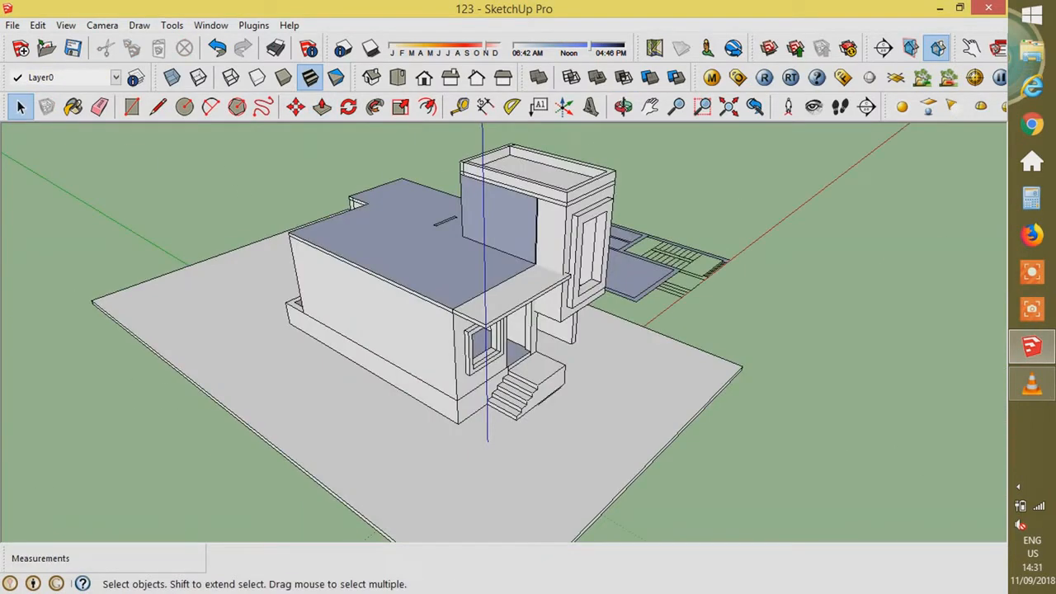
{"action": "scroll", "coordinate": [532, 430], "scroll_direction": "up", "scroll_amount": 7}
{"action": "left_click", "coordinate": [542, 320]}
{"action": "scroll", "coordinate": [614, 351], "scroll_direction": "down", "scroll_amount": 5}
{"action": "middle_click_drag", "start_coordinate": [615, 354], "coordinate": [437, 236]}
{"action": "scroll", "coordinate": [371, 244], "scroll_direction": "up", "scroll_amount": 5}
{"action": "middle_click_drag", "start_coordinate": [371, 244], "coordinate": [383, 198]}
{"action": "scroll", "coordinate": [387, 322], "scroll_direction": "down", "scroll_amount": 3}
{"action": "middle_click_drag", "start_coordinate": [396, 313], "coordinate": [429, 396]}
{"action": "scroll", "coordinate": [714, 487], "scroll_direction": "down", "scroll_amount": 8}
{"action": "left_click", "coordinate": [714, 487]}
- Inside the house group, delete the roof's dividing edge so the roof is one face
{"action": "scroll", "coordinate": [695, 304], "scroll_direction": "up", "scroll_amount": 5}
{"action": "middle_click_drag", "start_coordinate": [668, 272], "coordinate": [710, 280]}
{"action": "scroll", "coordinate": [677, 264], "scroll_direction": "up", "scroll_amount": 2}
{"action": "double_click", "coordinate": [631, 395]}
{"action": "left_click", "coordinate": [631, 394]}
{"action": "left_click", "coordinate": [627, 372]}
{"action": "key", "text": "Delete"}
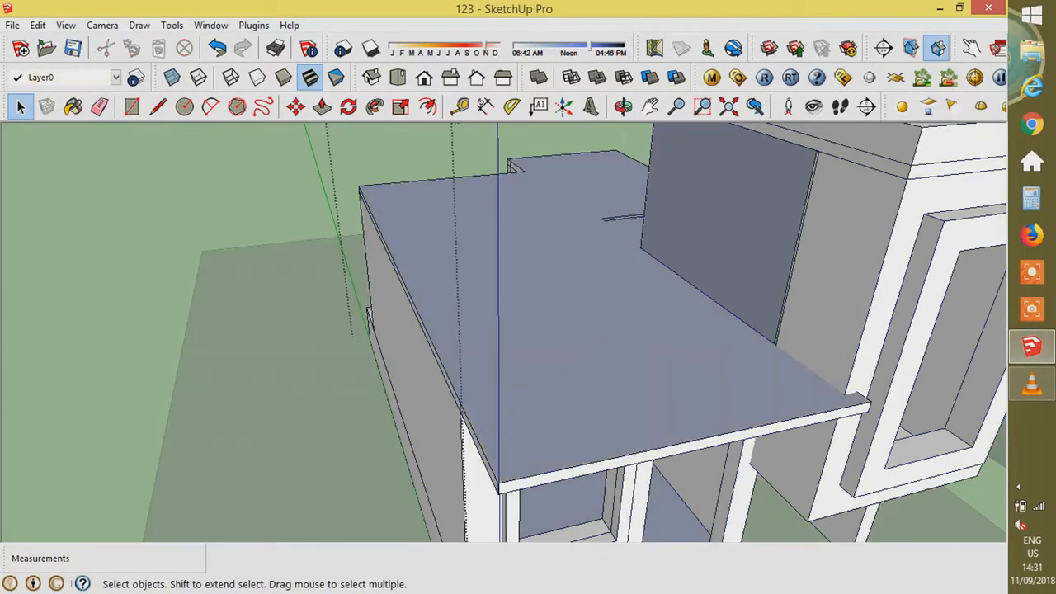
{"action": "scroll", "coordinate": [784, 250], "scroll_direction": "up", "scroll_amount": 2}
{"action": "left_click", "coordinate": [795, 251]}
{"action": "scroll", "coordinate": [757, 422], "scroll_direction": "down", "scroll_amount": 3}
{"action": "double_click", "coordinate": [755, 422]}
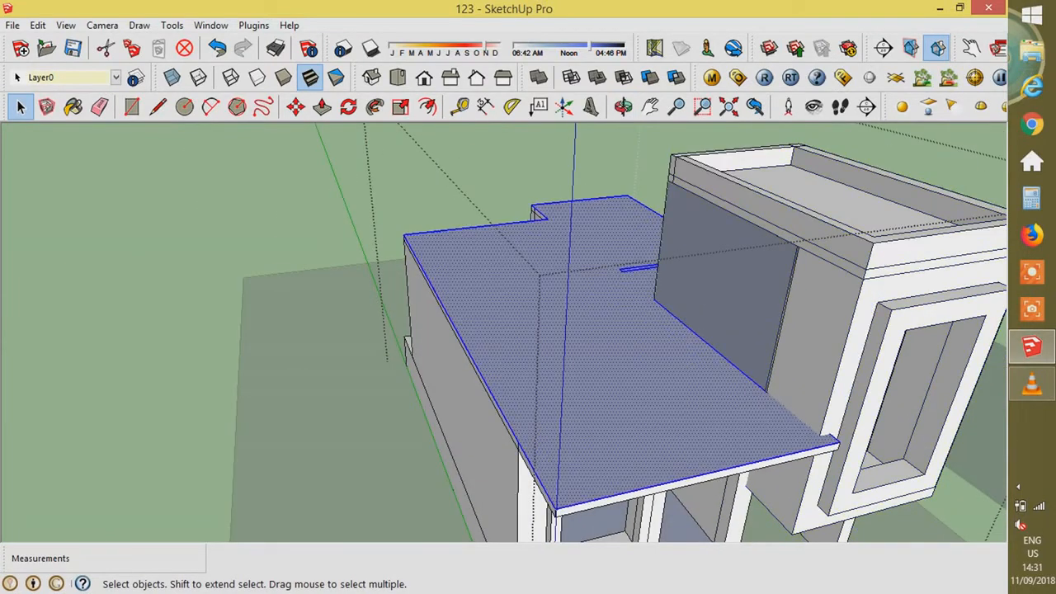
{"action": "scroll", "coordinate": [784, 512], "scroll_direction": "up", "scroll_amount": 2}
{"action": "scroll", "coordinate": [718, 358], "scroll_direction": "down", "scroll_amount": 5}
{"action": "left_click", "coordinate": [858, 462]}
- Show the Components library panel from the Window menu
{"action": "middle_click_drag", "start_coordinate": [743, 445], "coordinate": [652, 363]}
{"action": "left_click", "coordinate": [210, 25]}
{"action": "left_click", "coordinate": [241, 100]}
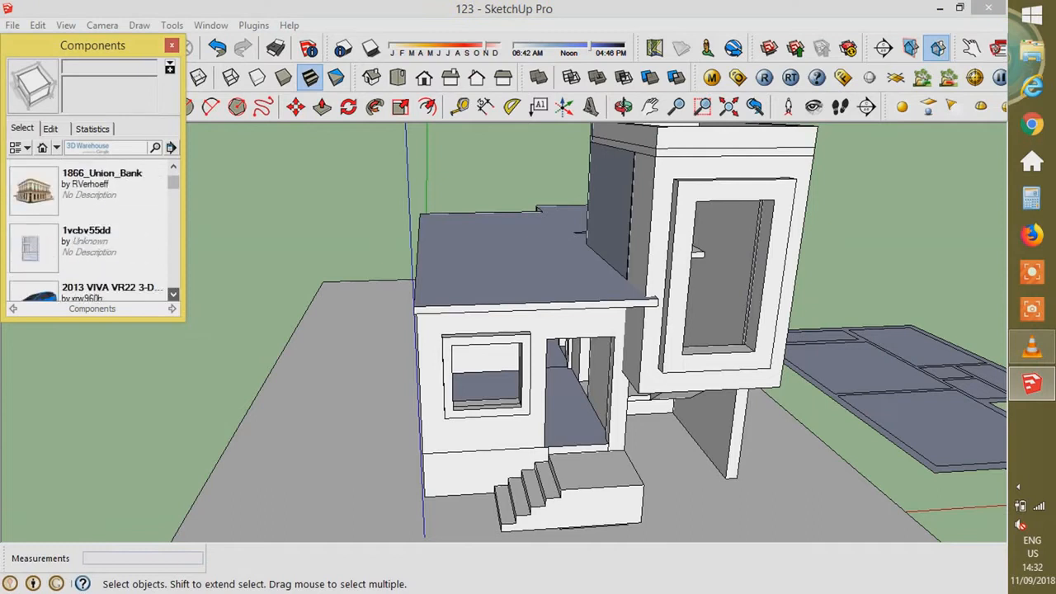
- Scroll down the Components list and pick the wooden door Component#1 for placement
{"action": "left_click", "coordinate": [173, 294]}
{"action": "left_click", "coordinate": [173, 294]}
{"action": "left_click", "coordinate": [173, 295]}
{"action": "left_click", "coordinate": [173, 295]}
{"action": "left_click", "coordinate": [174, 295]}
{"action": "left_click", "coordinate": [174, 294]}
{"action": "left_click", "coordinate": [174, 294]}
{"action": "left_click", "coordinate": [173, 295]}
{"action": "left_click", "coordinate": [174, 294]}
{"action": "left_click", "coordinate": [174, 295]}
{"action": "left_click", "coordinate": [173, 294]}
{"action": "left_click", "coordinate": [174, 295]}
{"action": "left_click", "coordinate": [173, 167]}
{"action": "left_click", "coordinate": [173, 167]}
{"action": "left_click", "coordinate": [173, 167]}
{"action": "left_click", "coordinate": [173, 295]}
{"action": "left_click", "coordinate": [174, 294]}
{"action": "left_click", "coordinate": [173, 294]}
{"action": "left_click", "coordinate": [173, 295]}
{"action": "left_click", "coordinate": [173, 294]}
{"action": "left_click", "coordinate": [174, 295]}
{"action": "left_click", "coordinate": [86, 268]}
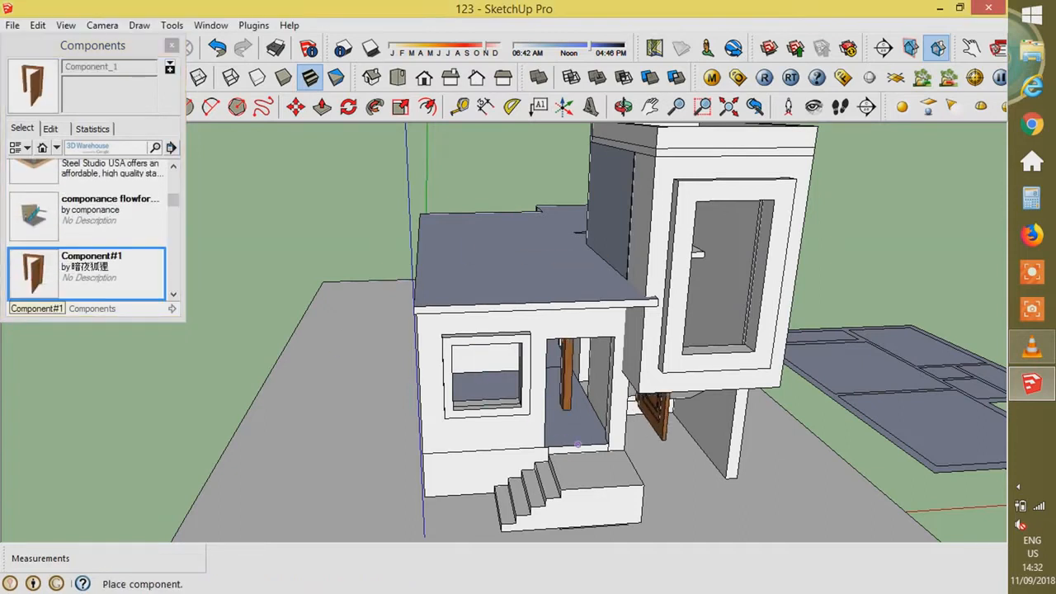
{"action": "scroll", "coordinate": [578, 444], "scroll_direction": "up", "scroll_amount": 5}
- Place the door at the doorway, then shift it to the doorway's outer corner
{"action": "left_click", "coordinate": [524, 444]}
{"action": "scroll", "coordinate": [523, 444], "scroll_direction": "down", "scroll_amount": 2}
{"action": "middle_click_drag", "start_coordinate": [524, 444], "coordinate": [480, 412]}
{"action": "scroll", "coordinate": [478, 411], "scroll_direction": "up", "scroll_amount": 3}
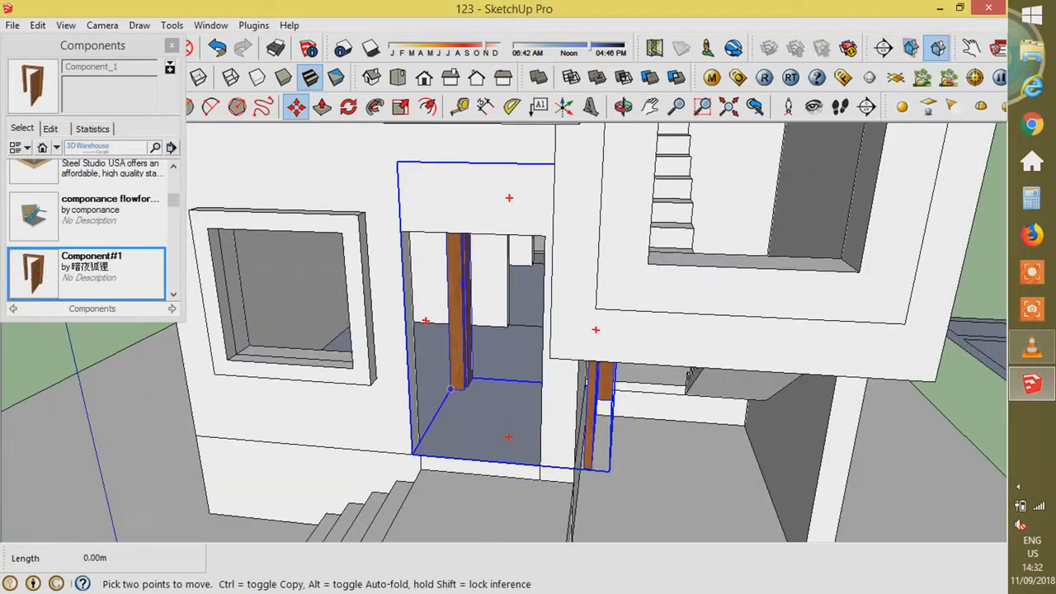
{"action": "left_click", "coordinate": [413, 455]}
{"action": "middle_click_drag", "start_coordinate": [413, 455], "coordinate": [693, 425]}
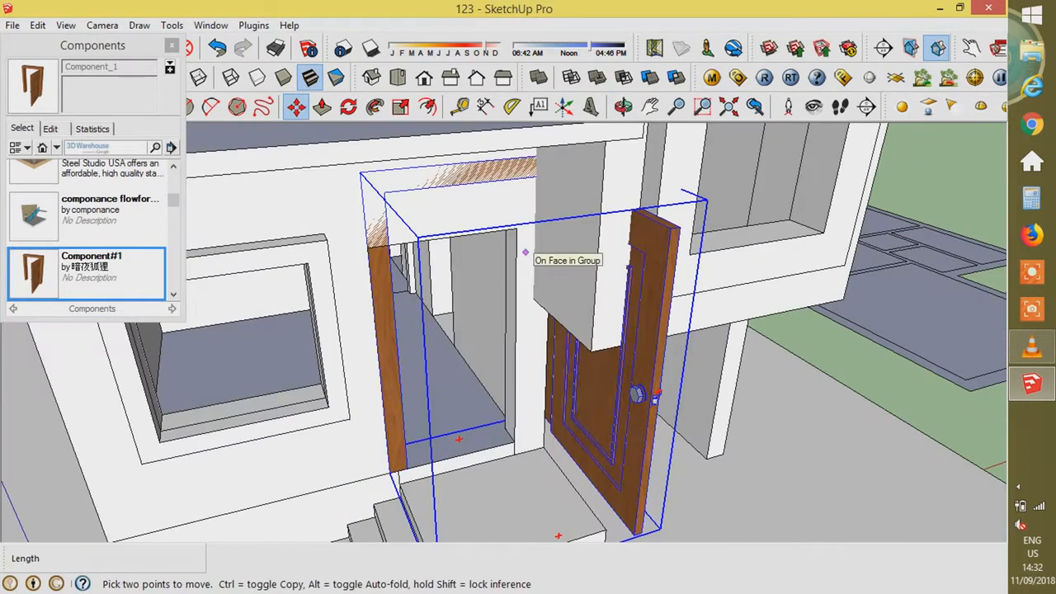
- Scale the door to about 0.66 in width and 0.79 in height
{"action": "key", "text": "s"}
{"action": "middle_click_drag", "start_coordinate": [526, 253], "coordinate": [289, 165]}
{"action": "left_click", "coordinate": [571, 380]}
{"action": "middle_click_drag", "start_coordinate": [446, 276], "coordinate": [518, 347]}
{"action": "left_click", "coordinate": [518, 347]}
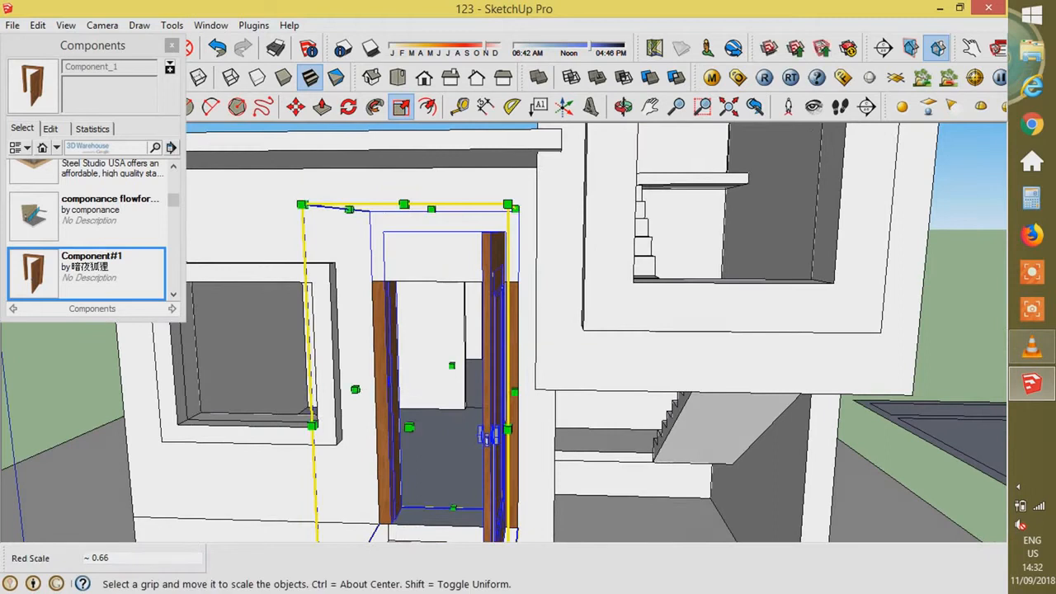
{"action": "left_click", "coordinate": [430, 211]}
{"action": "left_click", "coordinate": [432, 287]}
- Scale the door's depth to 0.62 and flip it with a scale of -1
{"action": "middle_click_drag", "start_coordinate": [433, 287], "coordinate": [489, 430]}
{"action": "left_click", "coordinate": [489, 430]}
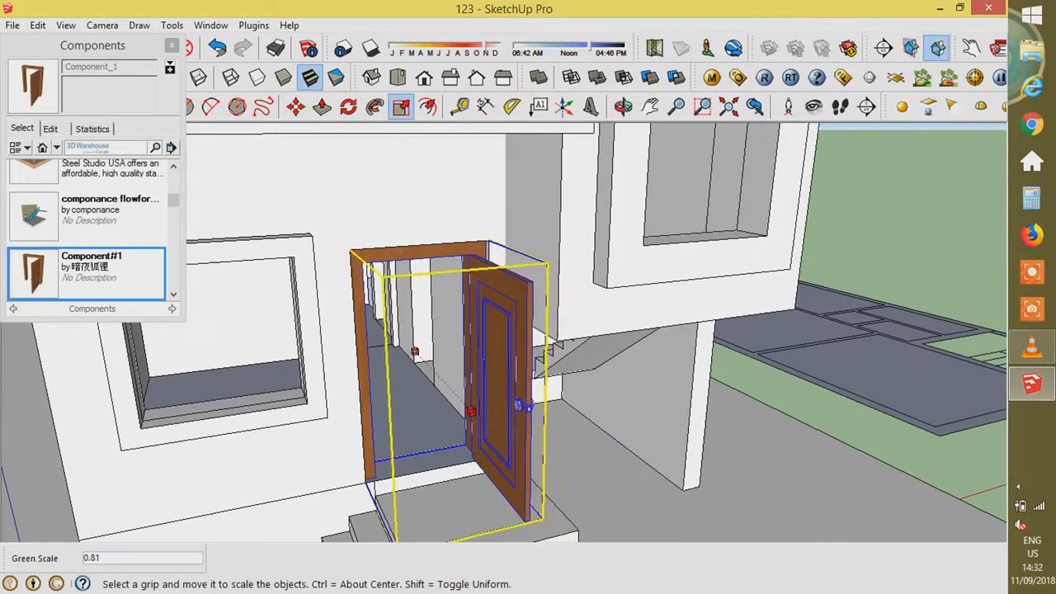
{"action": "left_click", "coordinate": [505, 390]}
{"action": "middle_click_drag", "start_coordinate": [506, 391], "coordinate": [384, 371]}
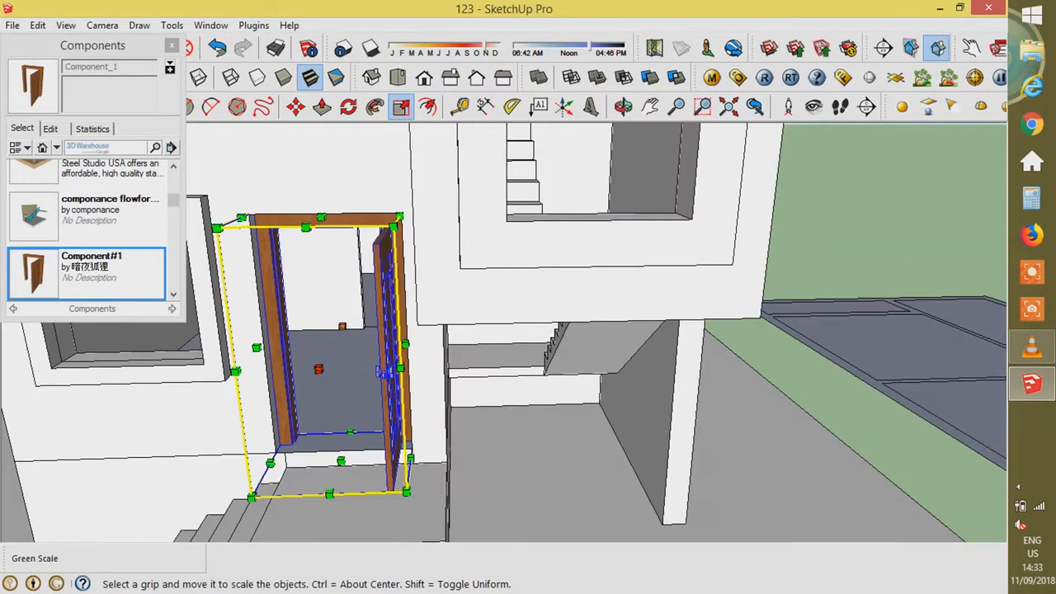
{"action": "left_click", "coordinate": [384, 372]}
{"action": "key", "text": "Return"}
- Move the door so its corner sits on the opening's corner
{"action": "scroll", "coordinate": [280, 431], "scroll_direction": "up", "scroll_amount": 3}
{"action": "key", "text": "m"}
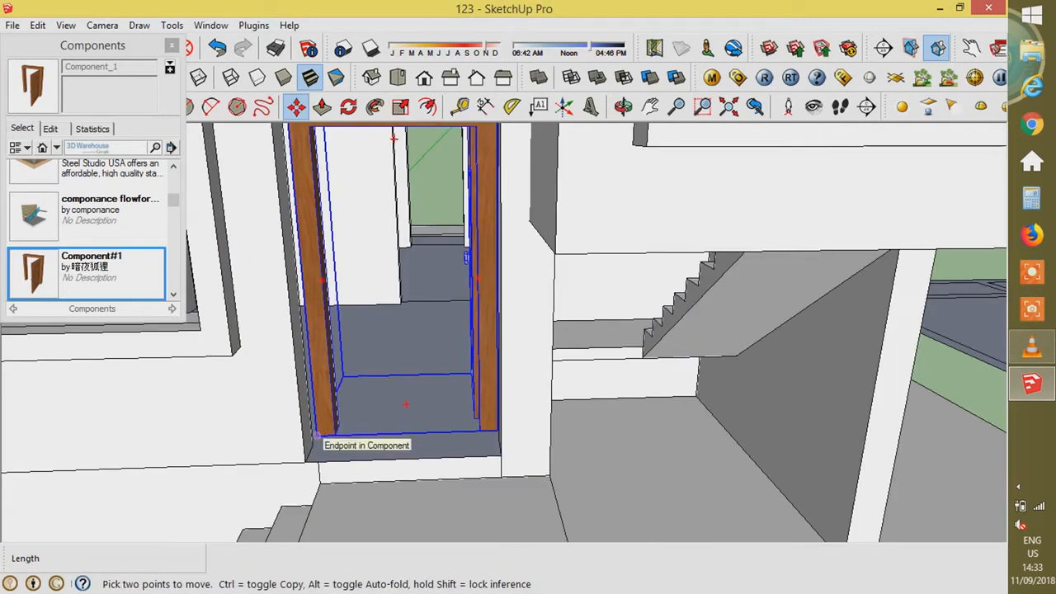
{"action": "left_click", "coordinate": [318, 435]}
{"action": "left_click", "coordinate": [312, 462]}
{"action": "middle_click_drag", "start_coordinate": [312, 462], "coordinate": [429, 437]}
- Open the door component for editing and select the door leaf geometry
{"action": "key", "text": "space"}
{"action": "double_click", "coordinate": [482, 355]}
{"action": "middle_click_drag", "start_coordinate": [487, 347], "coordinate": [454, 194]}
{"action": "left_click_drag", "start_coordinate": [451, 154], "coordinate": [550, 438]}
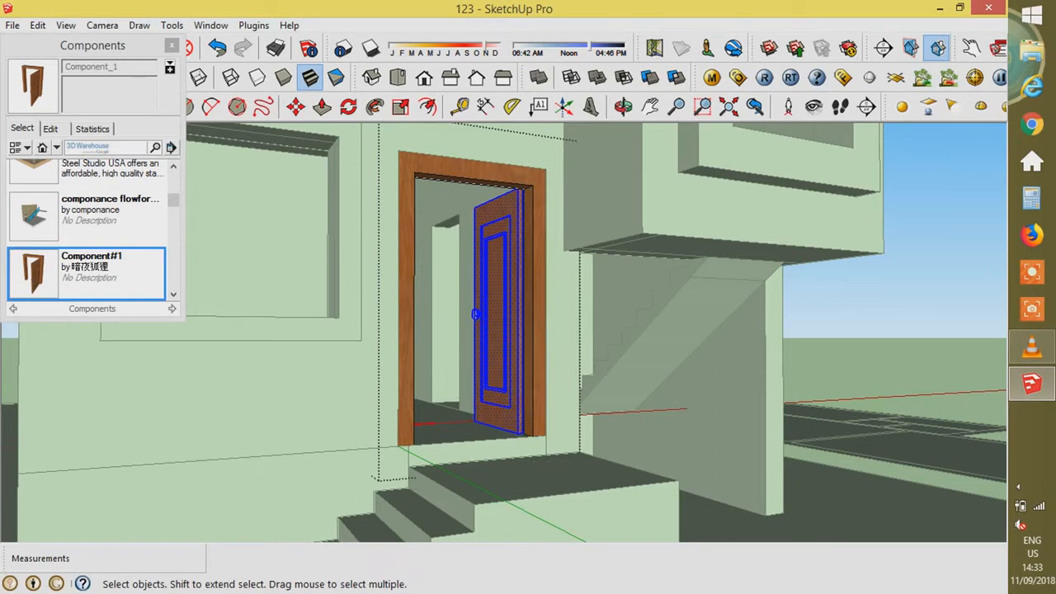
{"action": "scroll", "coordinate": [520, 190], "scroll_direction": "up", "scroll_amount": 4}
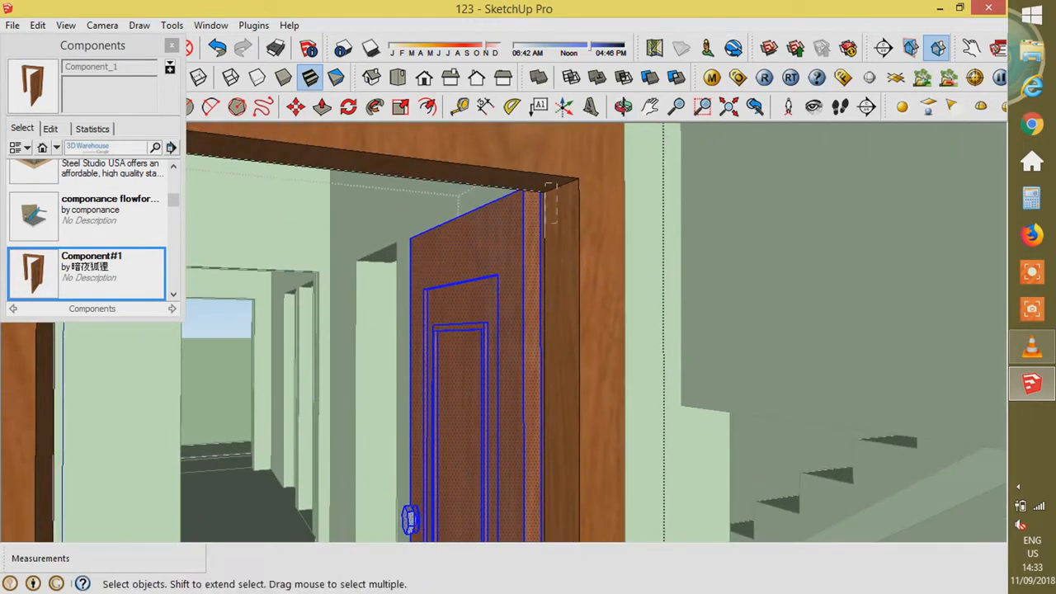
{"action": "scroll", "coordinate": [519, 190], "scroll_direction": "down", "scroll_amount": 5}
{"action": "scroll", "coordinate": [527, 351], "scroll_direction": "up", "scroll_amount": 5}
{"action": "middle_click_drag", "start_coordinate": [512, 346], "coordinate": [586, 404]}
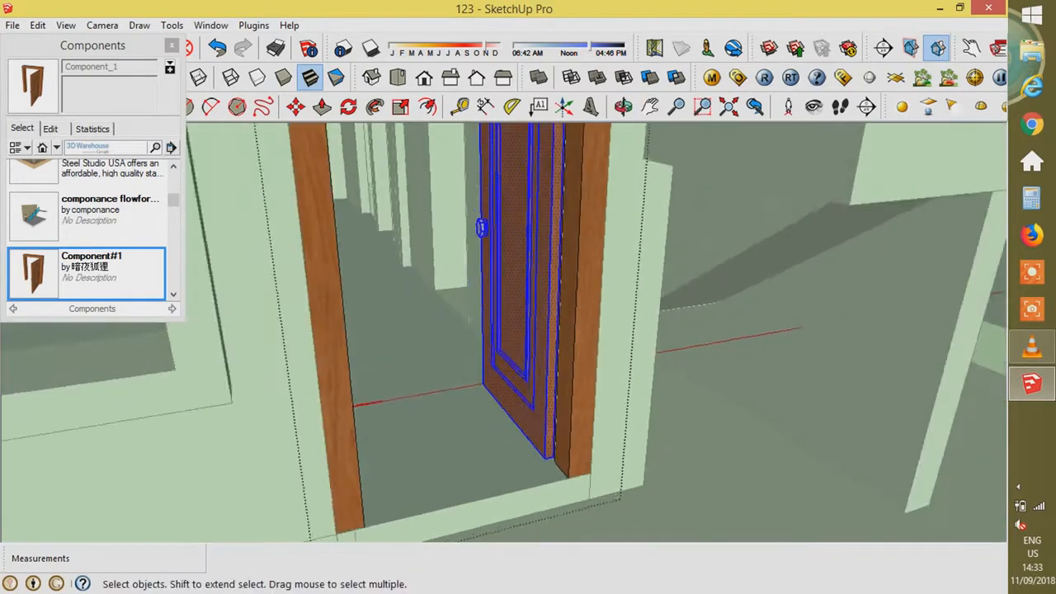
{"action": "middle_click_drag", "start_coordinate": [528, 363], "coordinate": [557, 396]}
{"action": "left_click", "coordinate": [375, 107]}
- Reselect only the door leaf, leaving the frame out of the selection
{"action": "left_click", "coordinate": [348, 106]}
{"action": "scroll", "coordinate": [570, 504], "scroll_direction": "down", "scroll_amount": 3}
{"action": "key", "text": "space"}
{"action": "middle_click_drag", "start_coordinate": [495, 495], "coordinate": [474, 363]}
{"action": "scroll", "coordinate": [495, 346], "scroll_direction": "down", "scroll_amount": 3}
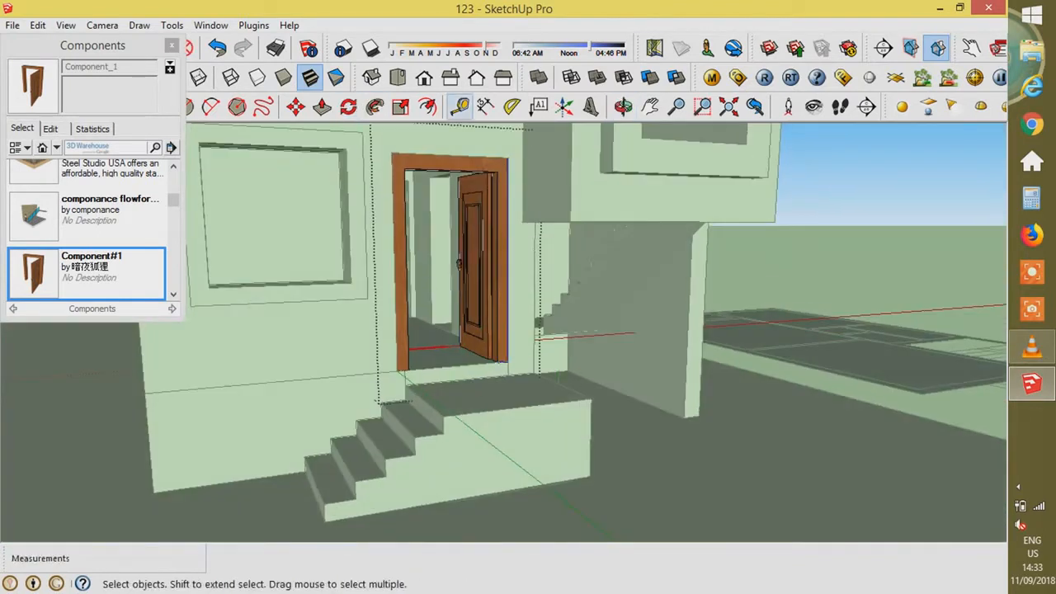
{"action": "scroll", "coordinate": [486, 157], "scroll_direction": "up", "scroll_amount": 2}
{"action": "left_click_drag", "start_coordinate": [451, 157], "coordinate": [520, 392]}
{"action": "left_click_drag", "start_coordinate": [508, 439], "coordinate": [508, 441]}
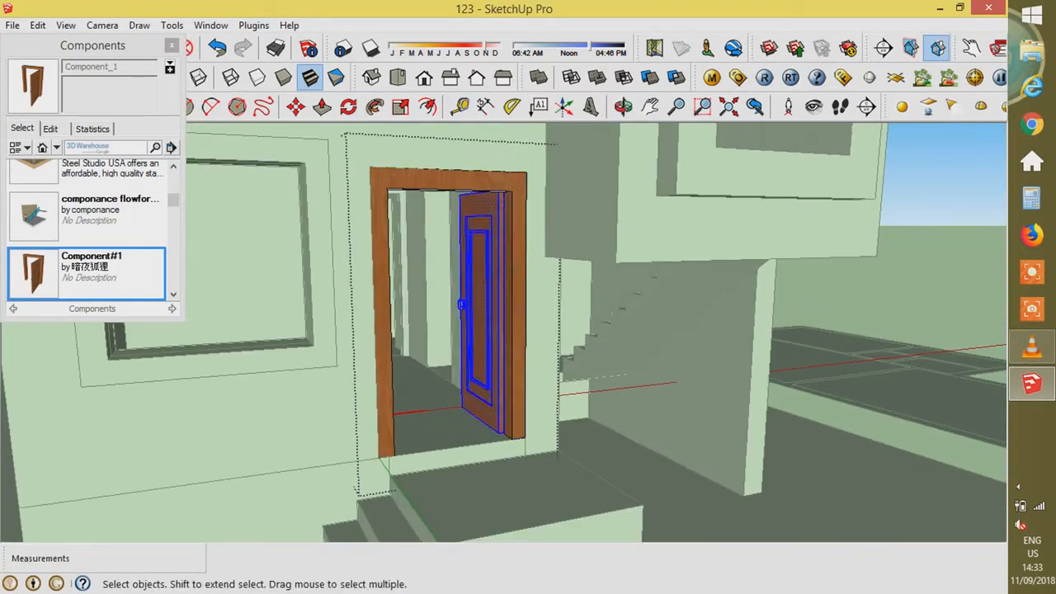
{"action": "scroll", "coordinate": [497, 430], "scroll_direction": "up", "scroll_amount": 3}
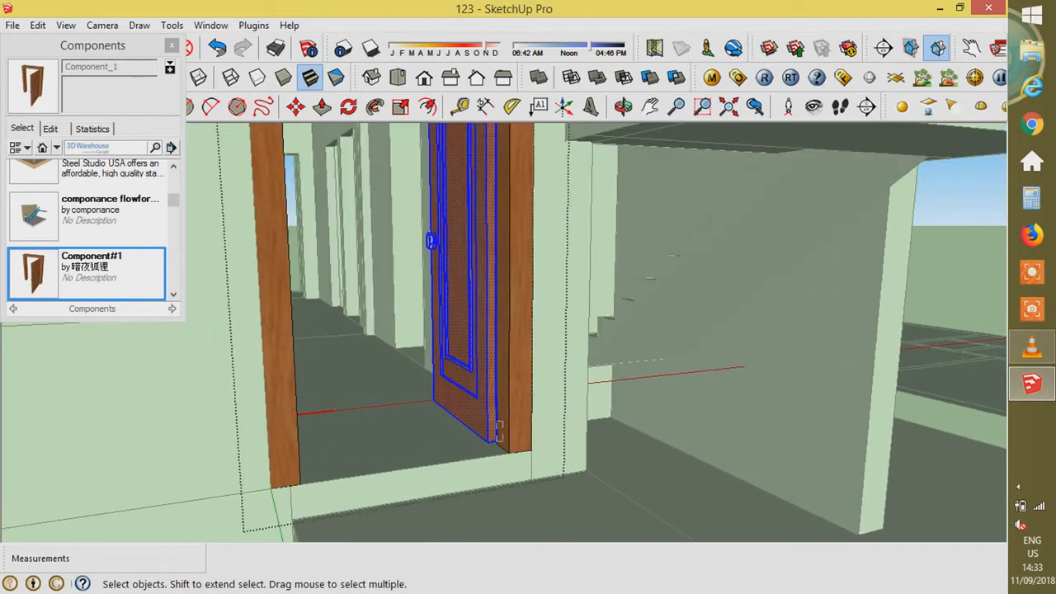
{"action": "scroll", "coordinate": [498, 427], "scroll_direction": "up", "scroll_amount": 6}
{"action": "middle_click_drag", "start_coordinate": [490, 455], "coordinate": [466, 355]}
{"action": "scroll", "coordinate": [498, 495], "scroll_direction": "down", "scroll_amount": 7}
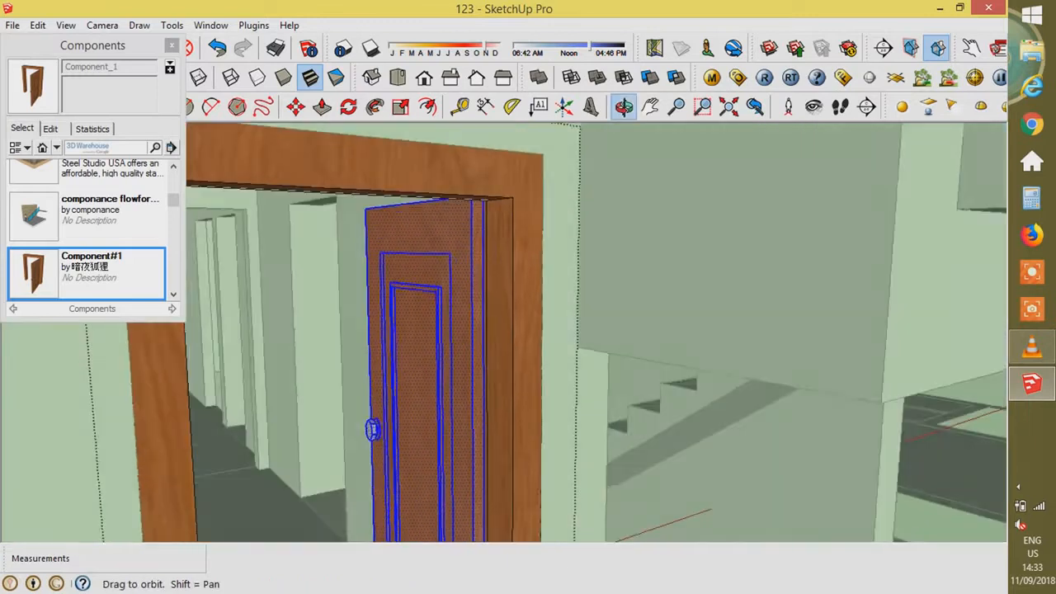
{"action": "scroll", "coordinate": [445, 202], "scroll_direction": "up", "scroll_amount": 4}
{"action": "scroll", "coordinate": [421, 214], "scroll_direction": "down", "scroll_amount": 6}
- Rotate the door leaf 45° about its hinge corner and close the component
{"action": "left_click", "coordinate": [348, 107]}
{"action": "middle_click_drag", "start_coordinate": [480, 248], "coordinate": [485, 441]}
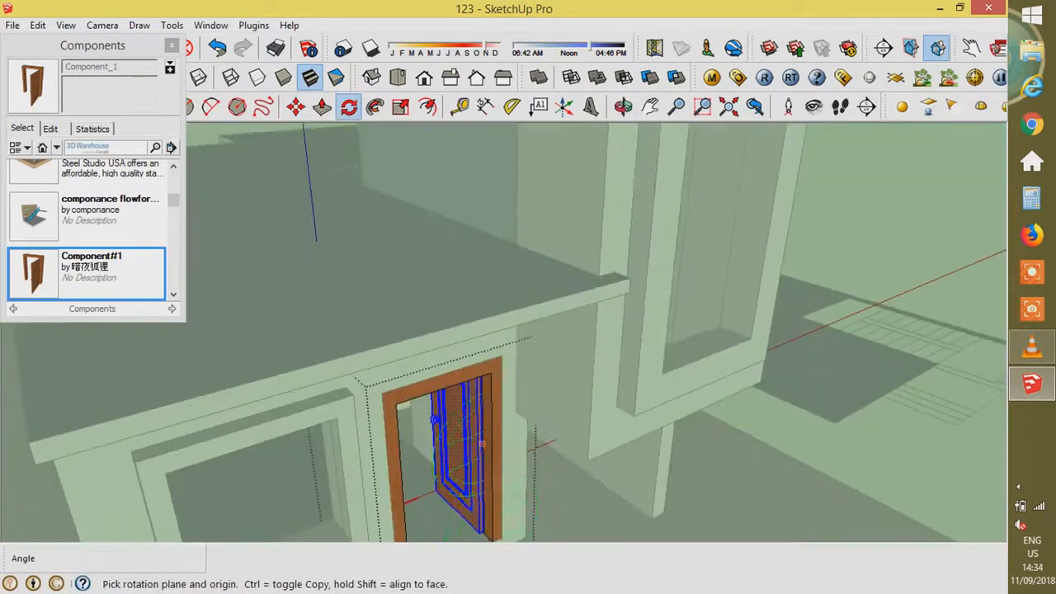
{"action": "scroll", "coordinate": [485, 443], "scroll_direction": "up", "scroll_amount": 7}
{"action": "middle_click_drag", "start_coordinate": [482, 503], "coordinate": [467, 457]}
{"action": "scroll", "coordinate": [474, 429], "scroll_direction": "up", "scroll_amount": 4}
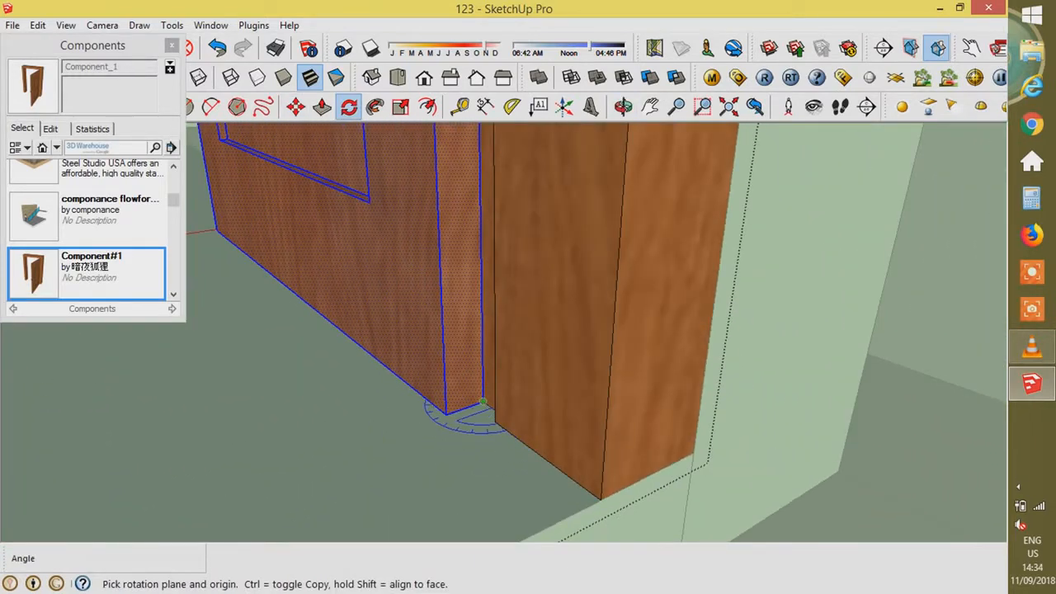
{"action": "left_click", "coordinate": [341, 451]}
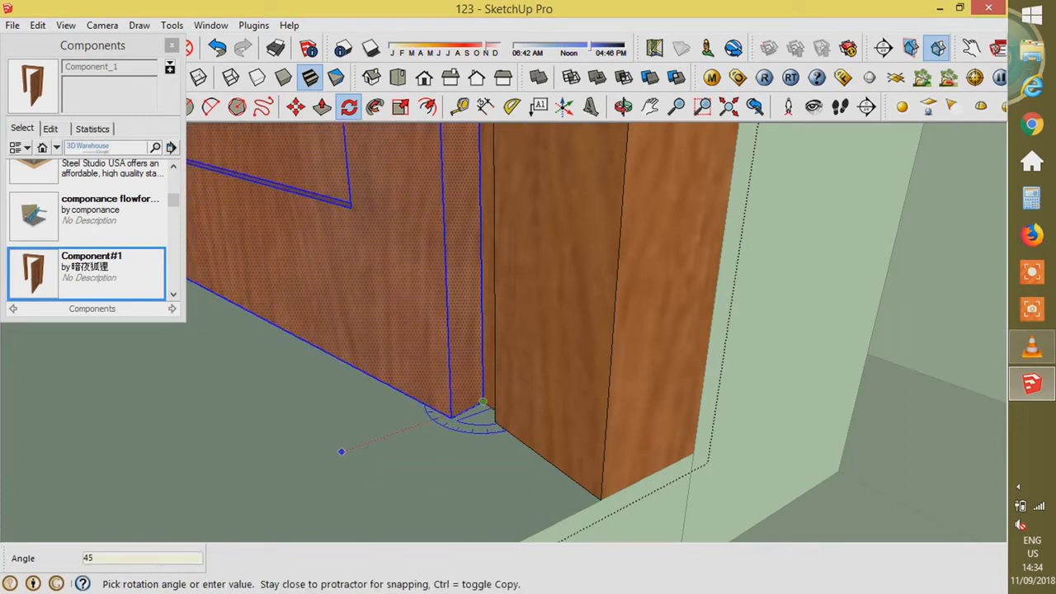
{"action": "key", "text": "Return"}
{"action": "scroll", "coordinate": [495, 404], "scroll_direction": "down", "scroll_amount": 10}
{"action": "key", "text": "space"}
{"action": "left_click", "coordinate": [533, 400]}
{"action": "middle_click_drag", "start_coordinate": [533, 400], "coordinate": [450, 330]}
- Drop the dstrawn door DD2001 component from the library beside the house
{"action": "scroll", "coordinate": [462, 338], "scroll_direction": "down", "scroll_amount": 3}
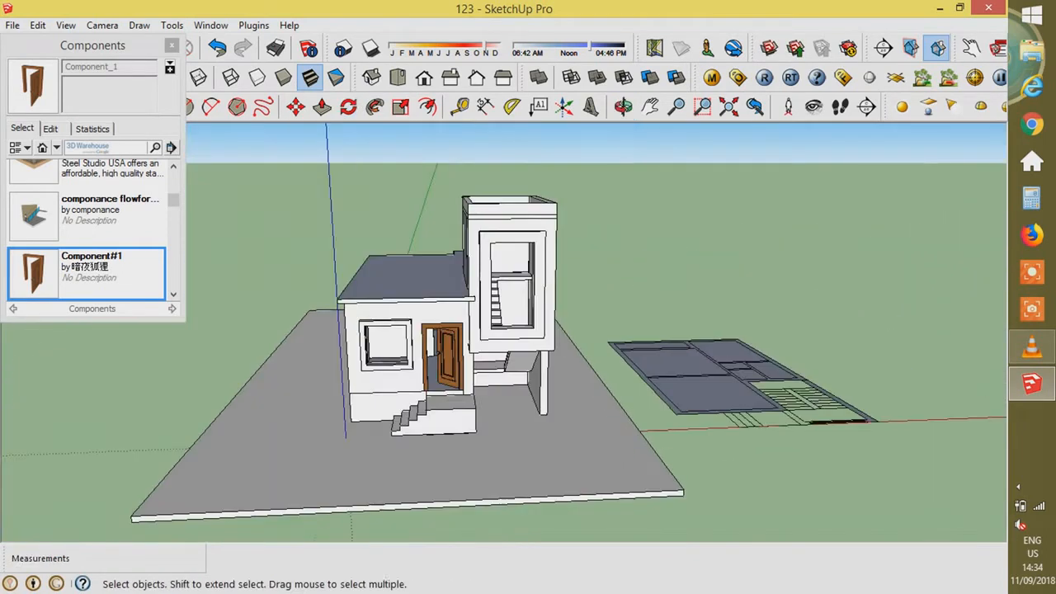
{"action": "scroll", "coordinate": [462, 355], "scroll_direction": "up", "scroll_amount": 3}
{"action": "scroll", "coordinate": [90, 231], "scroll_direction": "down", "scroll_amount": 3}
{"action": "scroll", "coordinate": [91, 231], "scroll_direction": "up", "scroll_amount": 1}
{"action": "scroll", "coordinate": [91, 231], "scroll_direction": "down", "scroll_amount": 10}
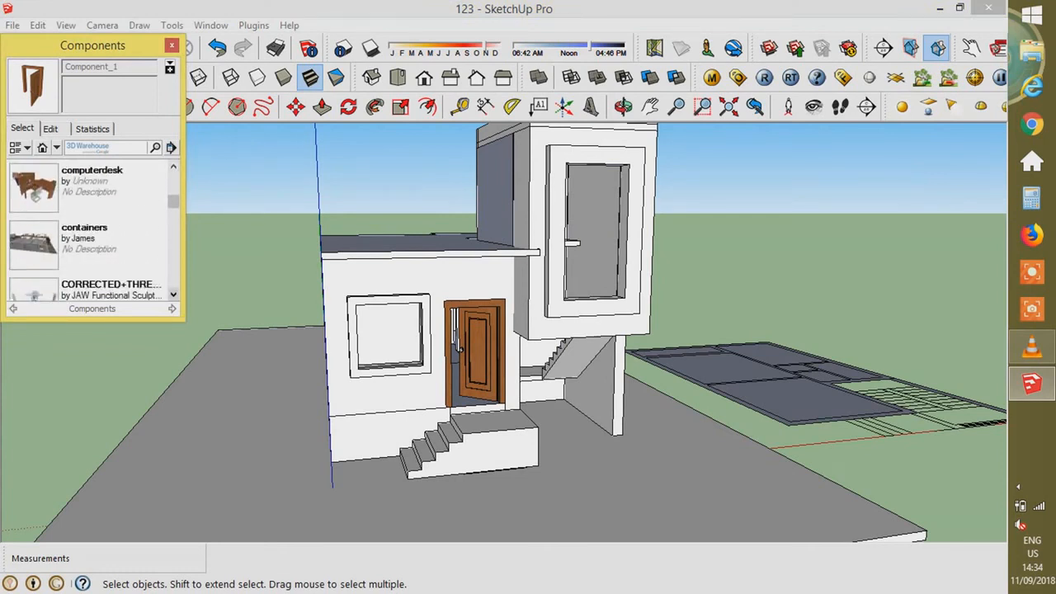
{"action": "scroll", "coordinate": [91, 231], "scroll_direction": "down", "scroll_amount": 10}
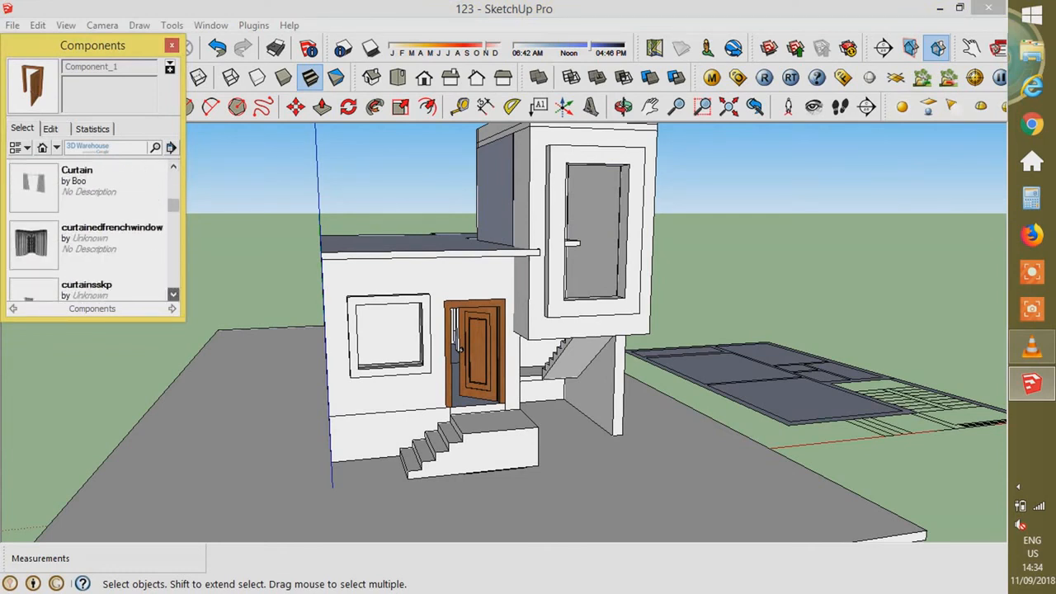
{"action": "scroll", "coordinate": [91, 231], "scroll_direction": "down", "scroll_amount": 10}
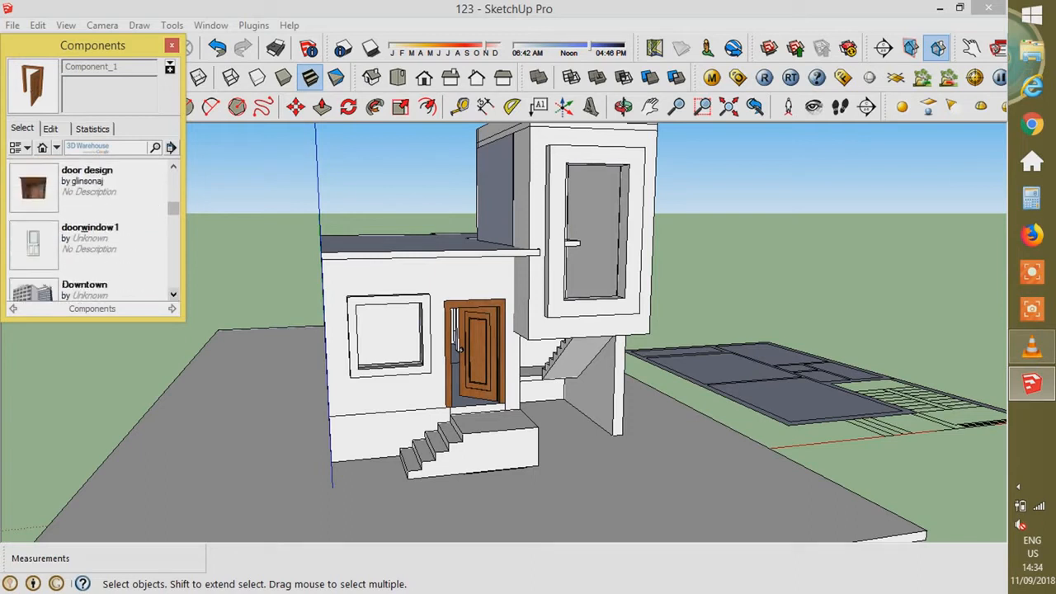
{"action": "left_click", "coordinate": [107, 213]}
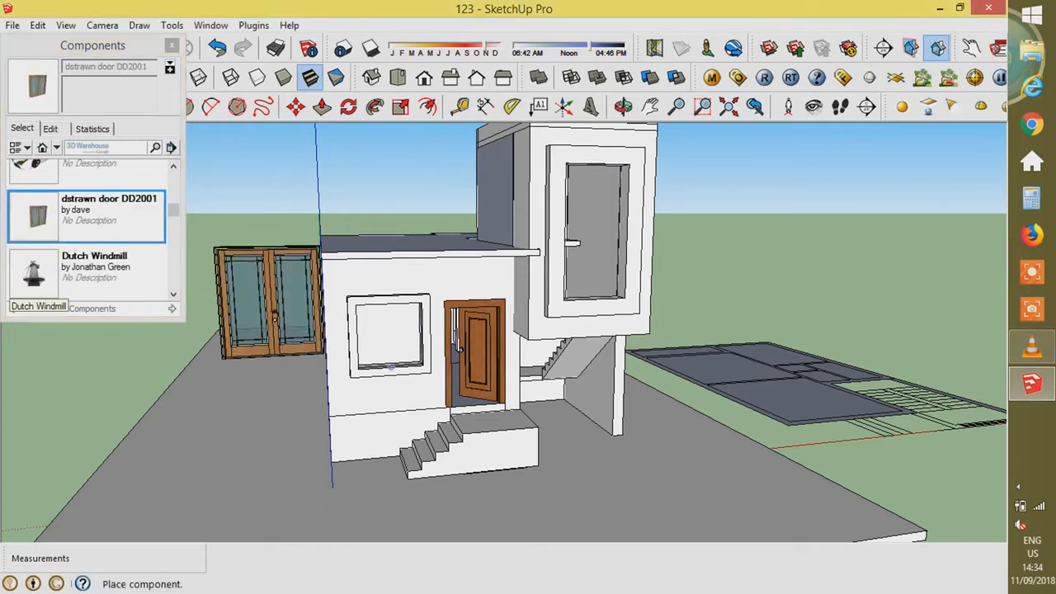
{"action": "left_click", "coordinate": [241, 408]}
- Move the glazed door into the ground-floor front window opening
{"action": "scroll", "coordinate": [247, 410], "scroll_direction": "up", "scroll_amount": 3}
{"action": "left_click", "coordinate": [236, 407]}
{"action": "left_click", "coordinate": [442, 340]}
{"action": "middle_click_drag", "start_coordinate": [443, 340], "coordinate": [416, 404]}
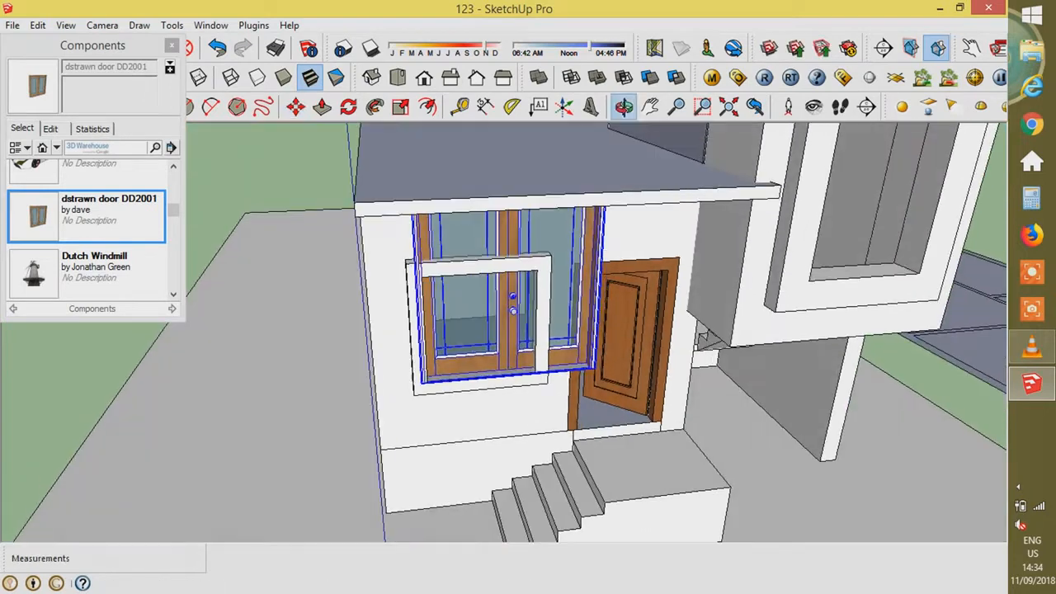
- Scale the glazed door down in height and width to fit the window
{"action": "key", "text": "s"}
{"action": "left_click", "coordinate": [510, 174]}
{"action": "left_click_drag", "start_coordinate": [595, 315], "coordinate": [540, 320]}
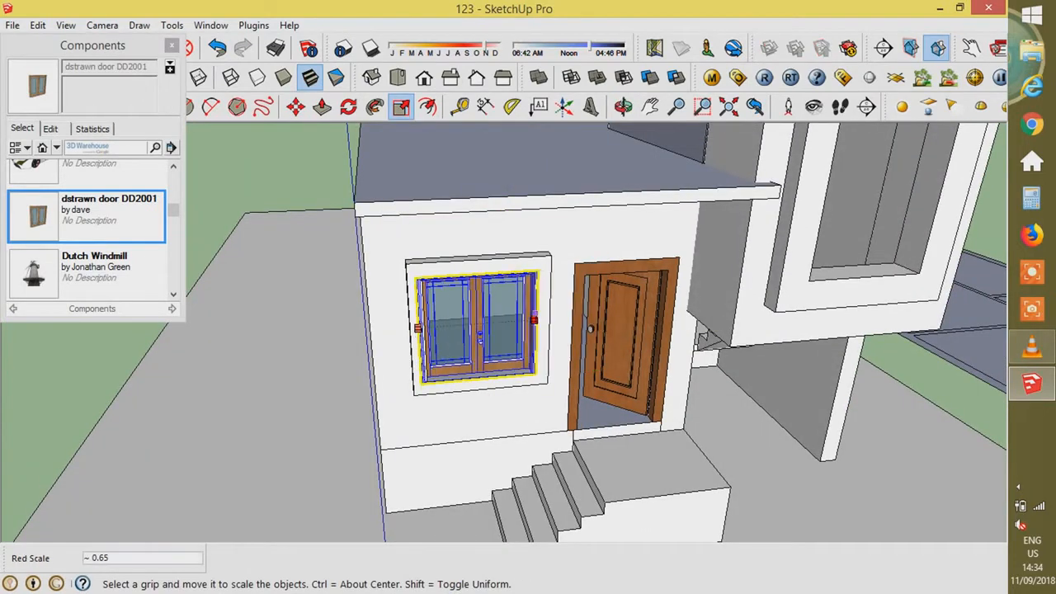
{"action": "middle_click_drag", "start_coordinate": [541, 320], "coordinate": [528, 264]}
{"action": "scroll", "coordinate": [495, 321], "scroll_direction": "up", "scroll_amount": 3}
{"action": "middle_click_drag", "start_coordinate": [462, 305], "coordinate": [545, 380]}
{"action": "scroll", "coordinate": [545, 363], "scroll_direction": "down", "scroll_amount": 4}
{"action": "scroll", "coordinate": [547, 433], "scroll_direction": "up", "scroll_amount": 1}
{"action": "key", "text": "space"}
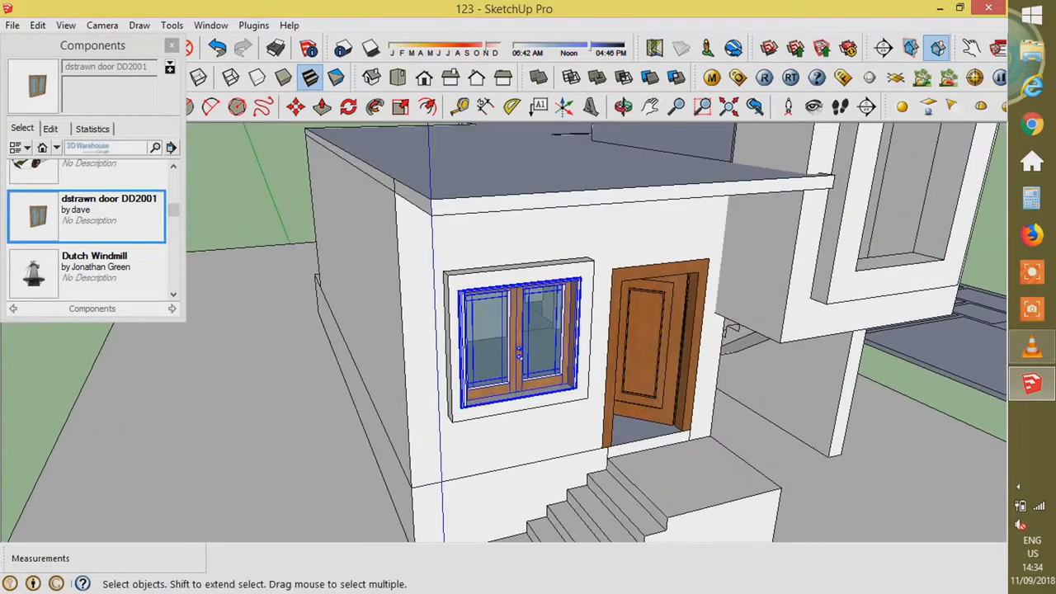
- Browse the component library for the next model
{"action": "left_click", "coordinate": [173, 294]}
{"action": "scroll", "coordinate": [91, 231], "scroll_direction": "down", "scroll_amount": 10}
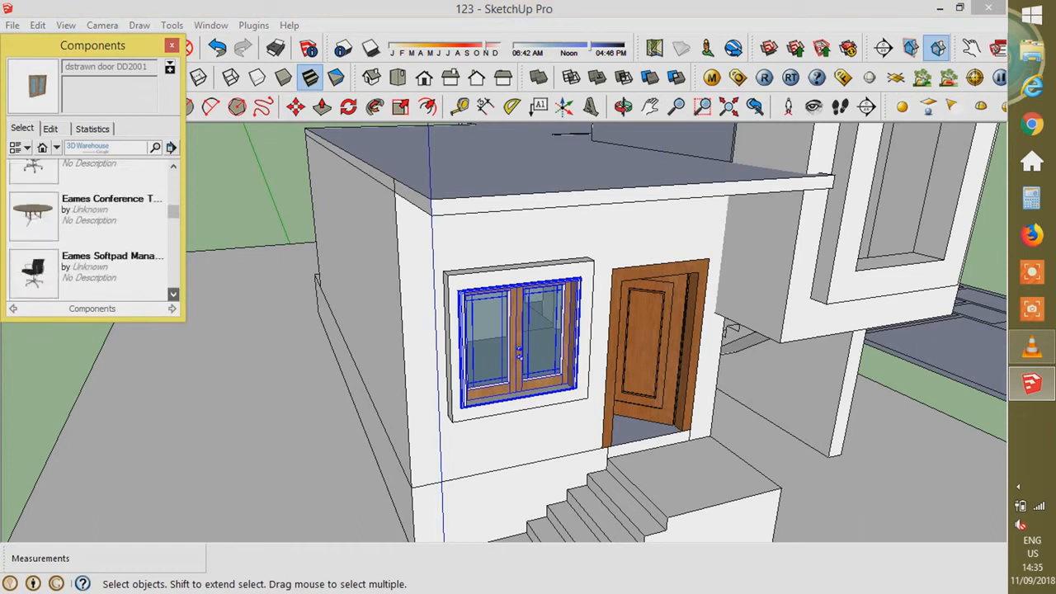
{"action": "scroll", "coordinate": [90, 231], "scroll_direction": "down", "scroll_amount": 10}
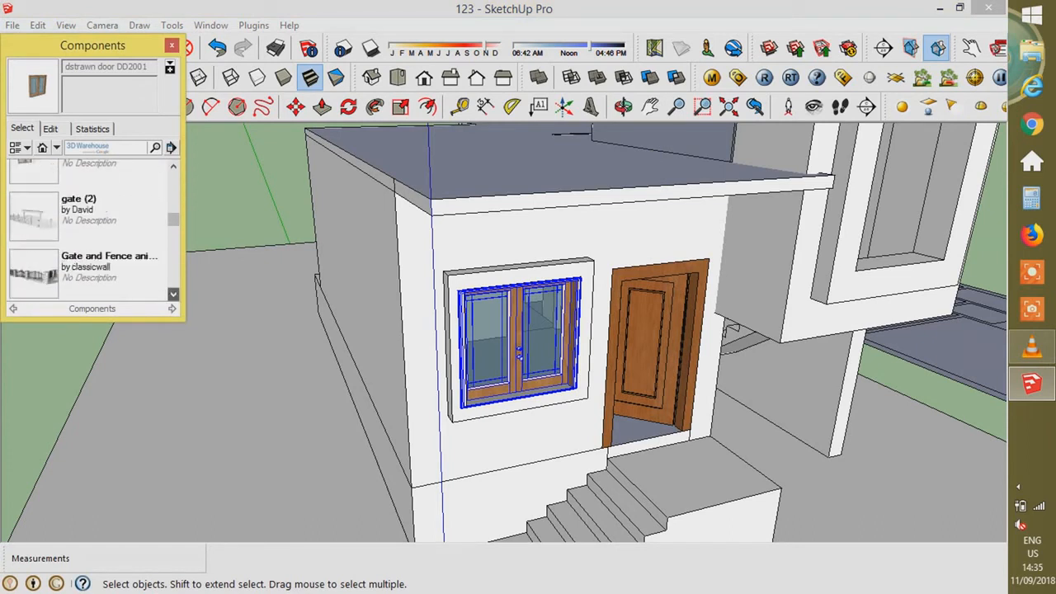
{"action": "scroll", "coordinate": [91, 231], "scroll_direction": "up", "scroll_amount": 15}
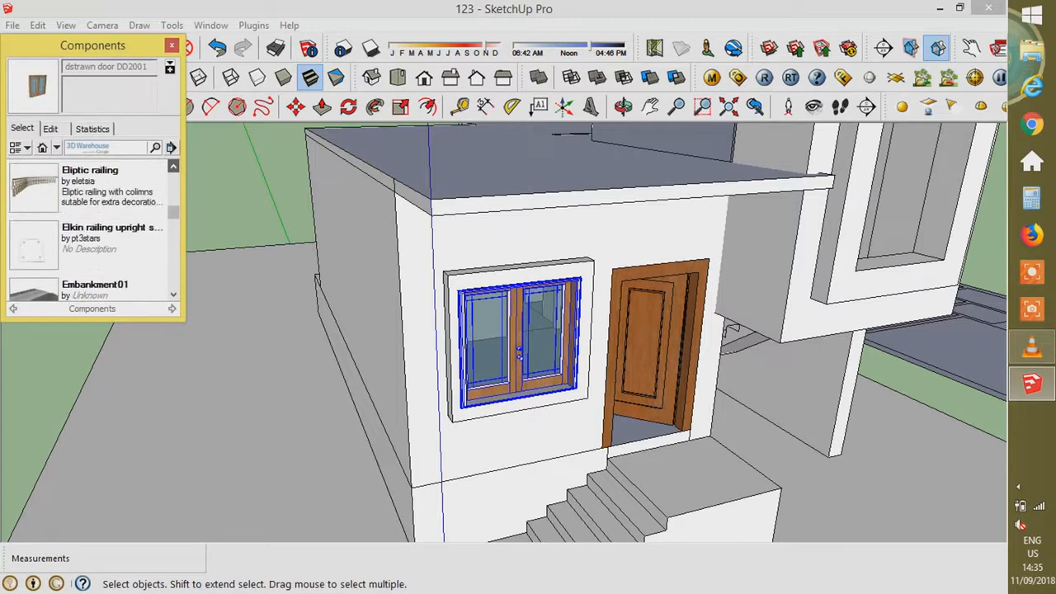
{"action": "scroll", "coordinate": [33, 273], "scroll_direction": "down", "scroll_amount": 3}
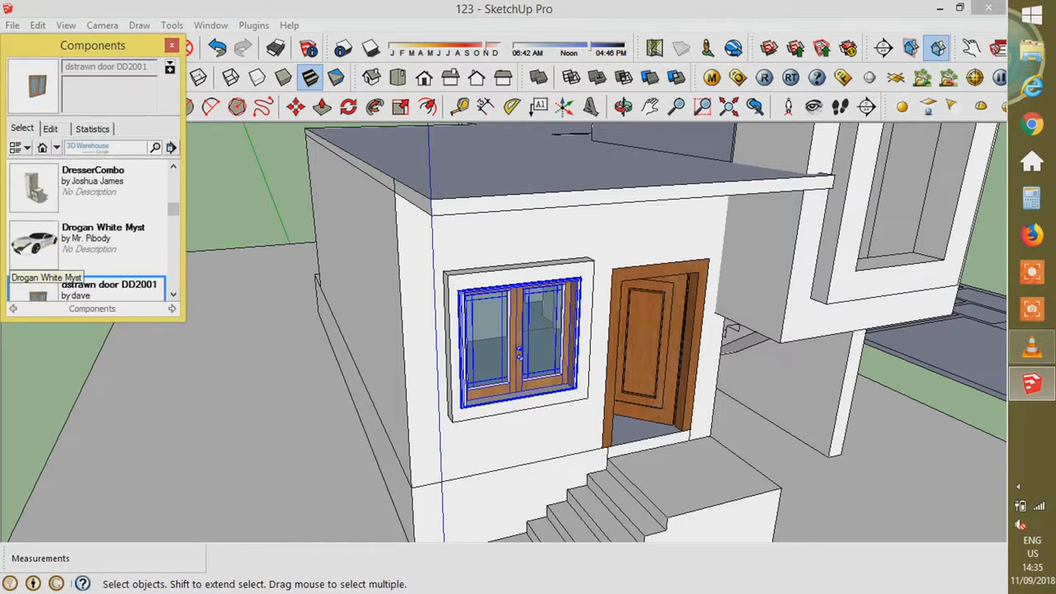
- Park the Drogan White Myst car beside the house's left side
{"action": "left_click", "coordinate": [38, 248]}
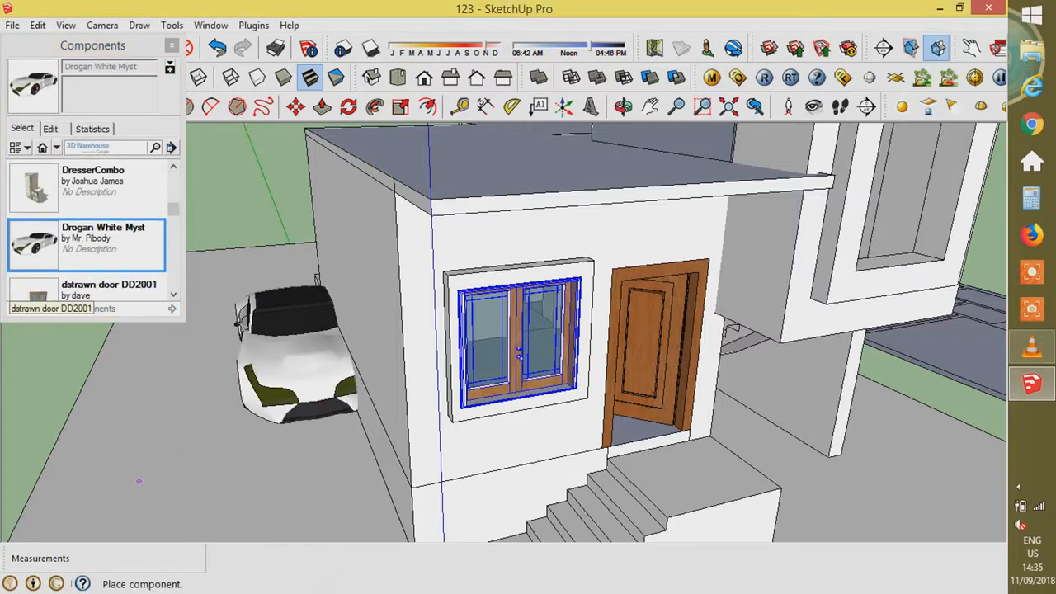
{"action": "left_click", "coordinate": [96, 473]}
{"action": "scroll", "coordinate": [139, 369], "scroll_direction": "down", "scroll_amount": 5}
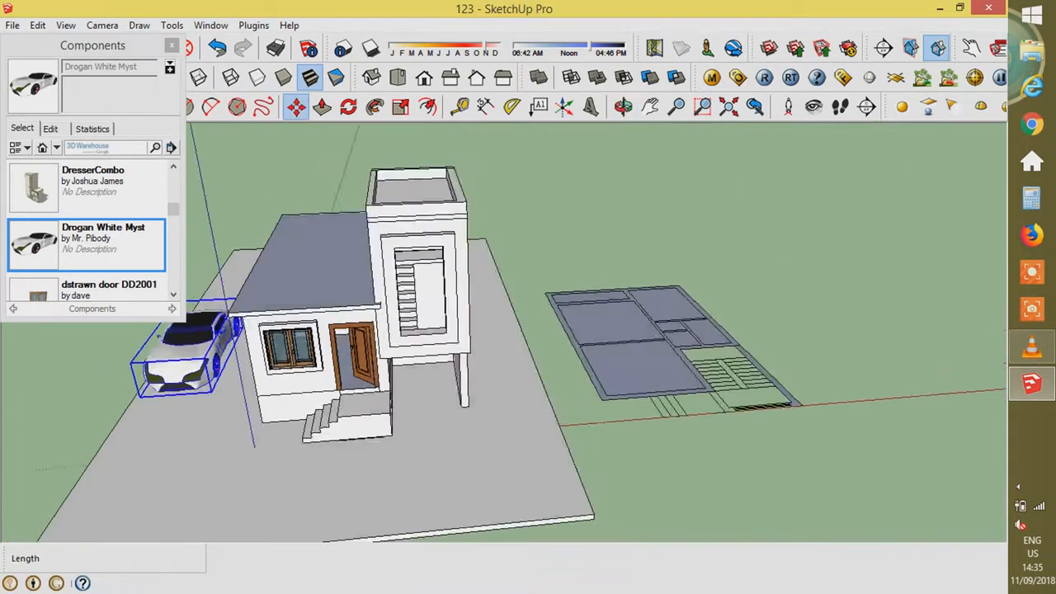
{"action": "middle_click_drag", "start_coordinate": [139, 369], "coordinate": [212, 364]}
{"action": "key", "text": "space"}
- Draw a rectangle on the ground slab in front and open the slab group for editing
{"action": "left_click", "coordinate": [329, 290]}
{"action": "middle_click_drag", "start_coordinate": [328, 290], "coordinate": [381, 317]}
{"action": "key", "text": "r"}
{"action": "left_click", "coordinate": [358, 316]}
{"action": "left_click", "coordinate": [607, 395]}
{"action": "mouse_move", "coordinate": [607, 395]}
{"action": "middle_mouse_down"}
{"action": "mouse_move", "coordinate": [552, 404]}
{"action": "mouse_move", "coordinate": [484, 396]}
{"action": "middle_mouse_up"}
{"action": "key", "text": "space"}
{"action": "double_click", "coordinate": [557, 434]}
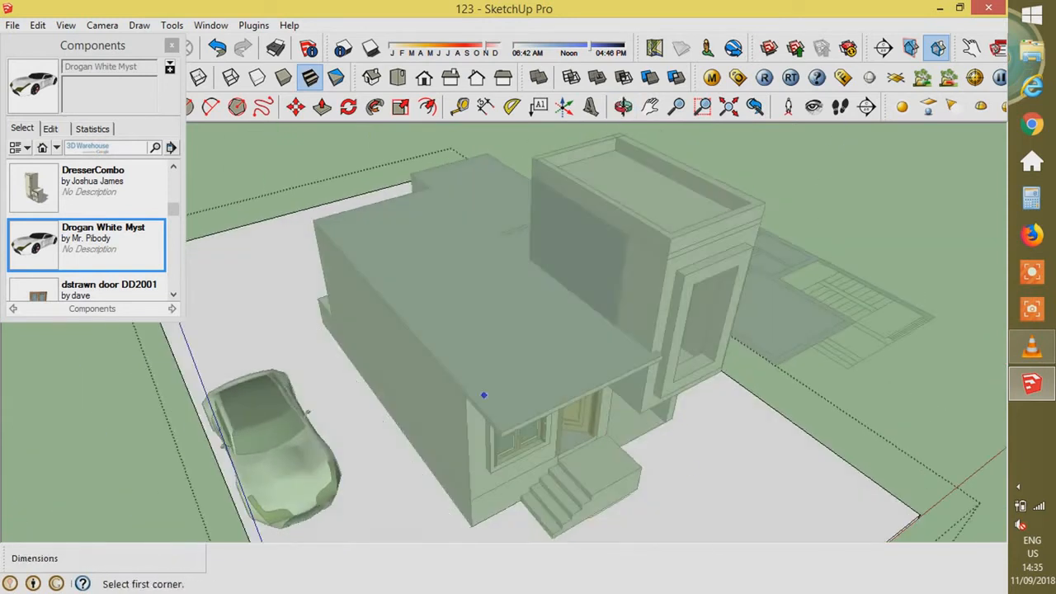
{"action": "middle_click_drag", "start_coordinate": [545, 539], "coordinate": [495, 525]}
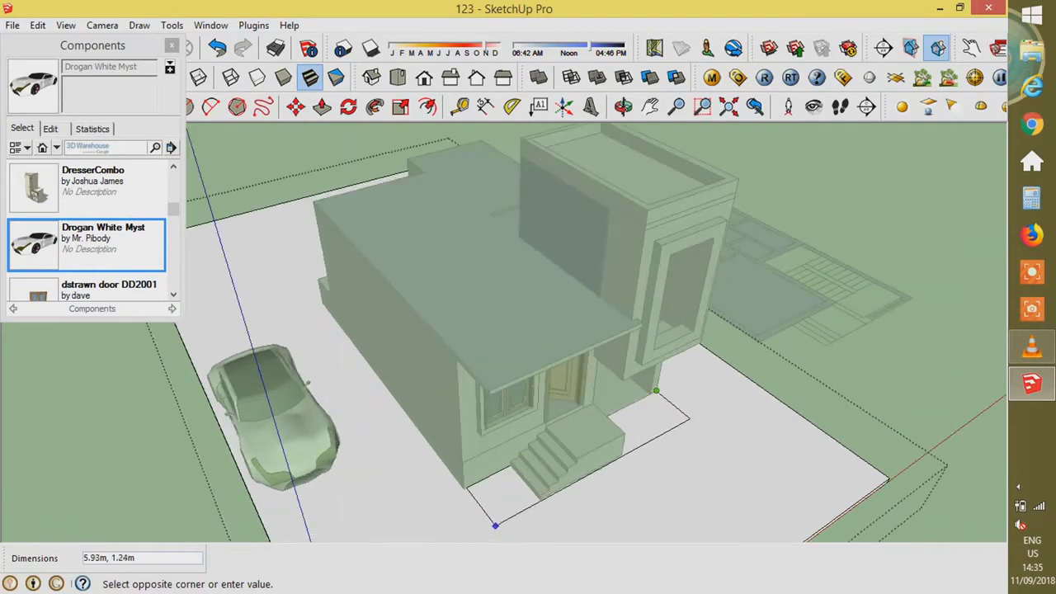
- Leave the slab group and select the stair group's side face and edges
{"action": "key", "text": "space"}
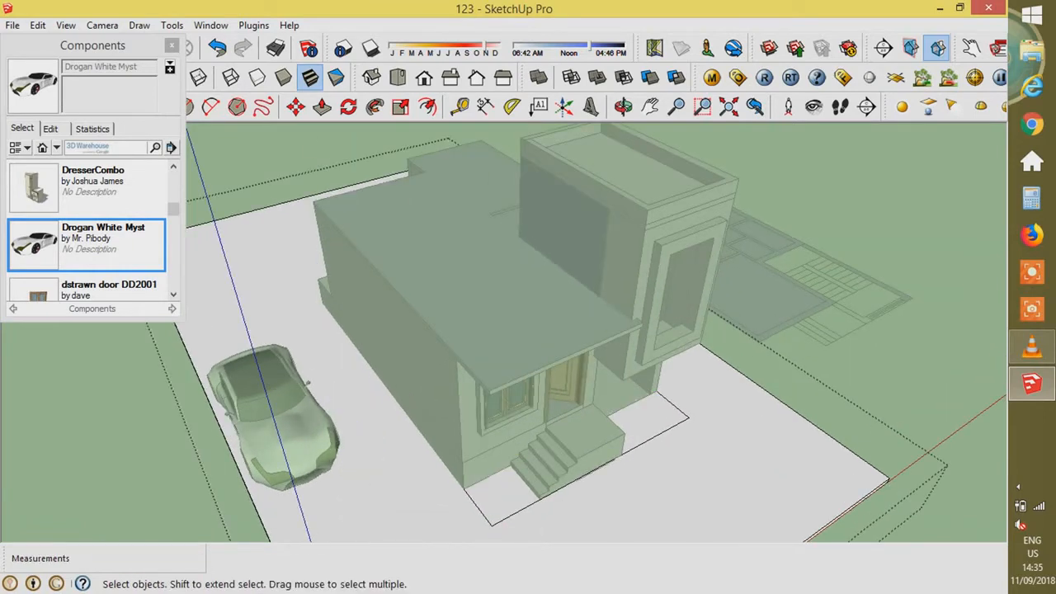
{"action": "key", "text": "Escape"}
{"action": "middle_click_drag", "start_coordinate": [528, 462], "coordinate": [363, 396]}
{"action": "scroll", "coordinate": [528, 412], "scroll_direction": "down", "scroll_amount": 2}
{"action": "middle_click_drag", "start_coordinate": [528, 412], "coordinate": [511, 338]}
{"action": "scroll", "coordinate": [446, 289], "scroll_direction": "up", "scroll_amount": 3}
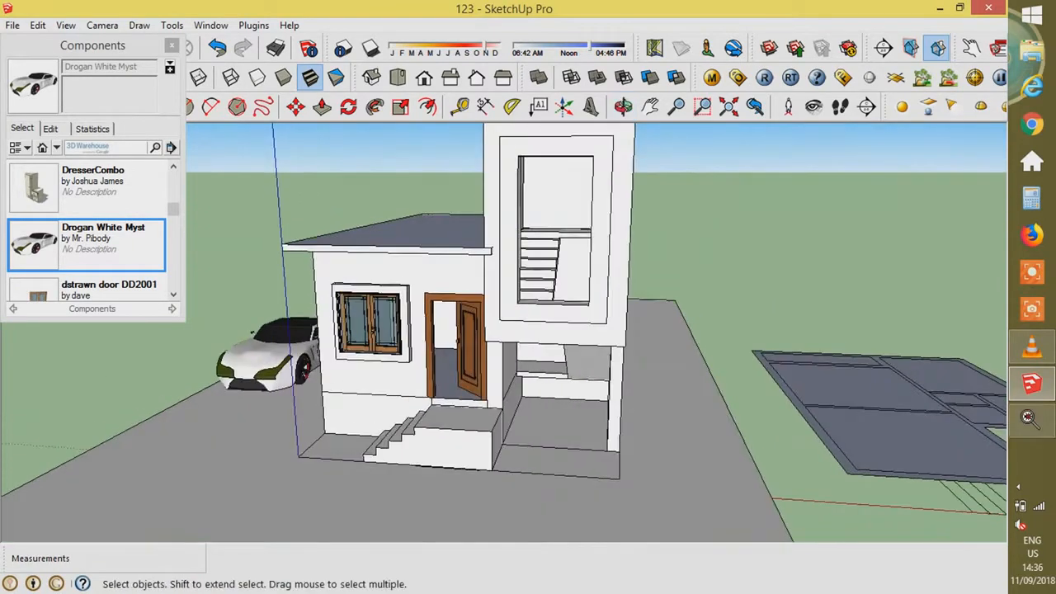
{"action": "scroll", "coordinate": [504, 352], "scroll_direction": "up", "scroll_amount": 8}
{"action": "triple_click", "coordinate": [512, 352]}
{"action": "double_click", "coordinate": [515, 353]}
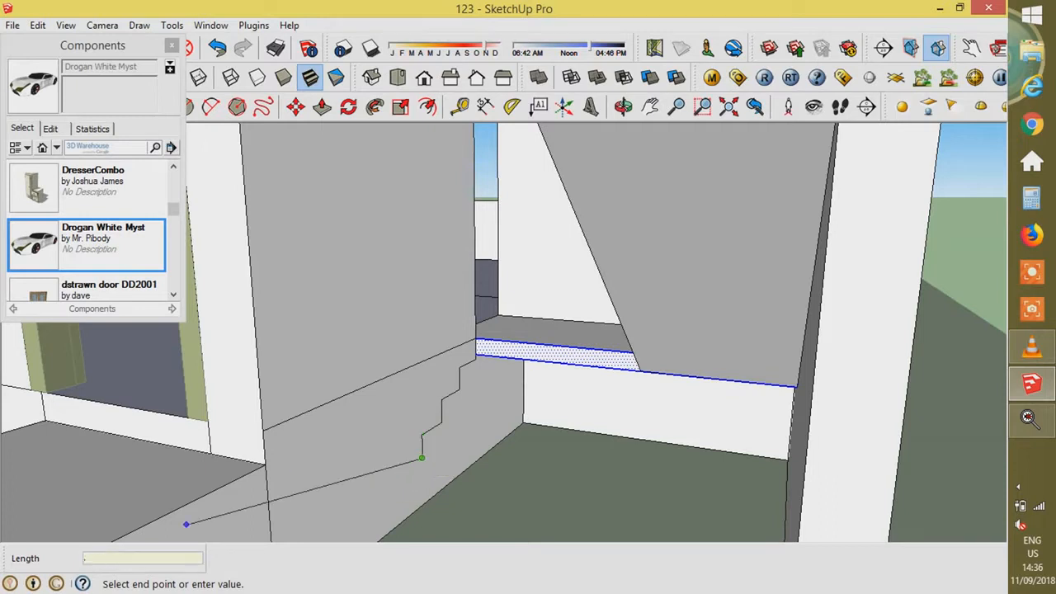
- Close the stair profile with a vertical line and select the resulting side face
{"action": "key", "text": "z"}
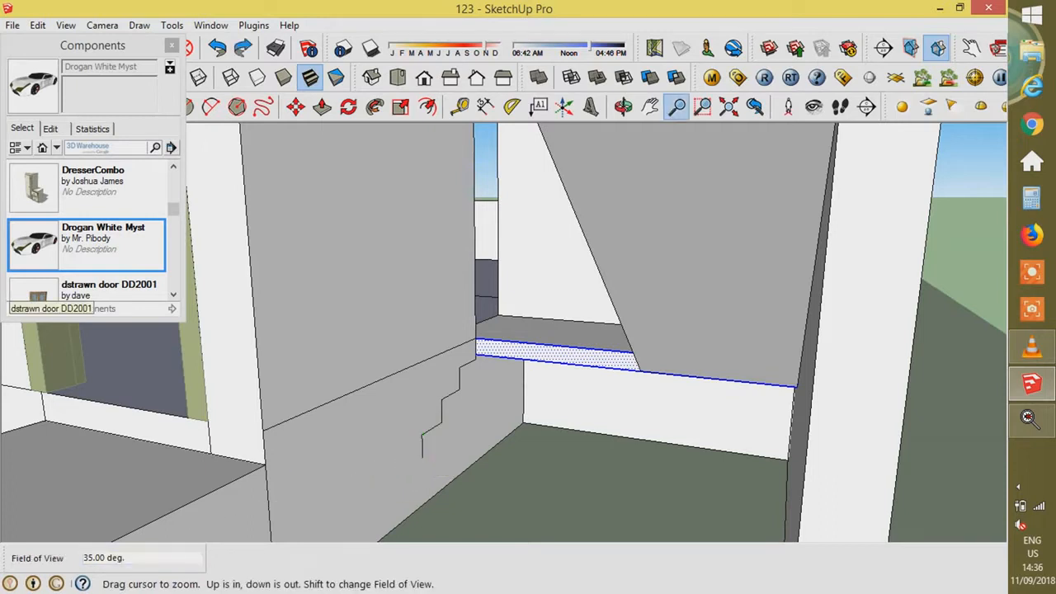
{"action": "key", "text": "l"}
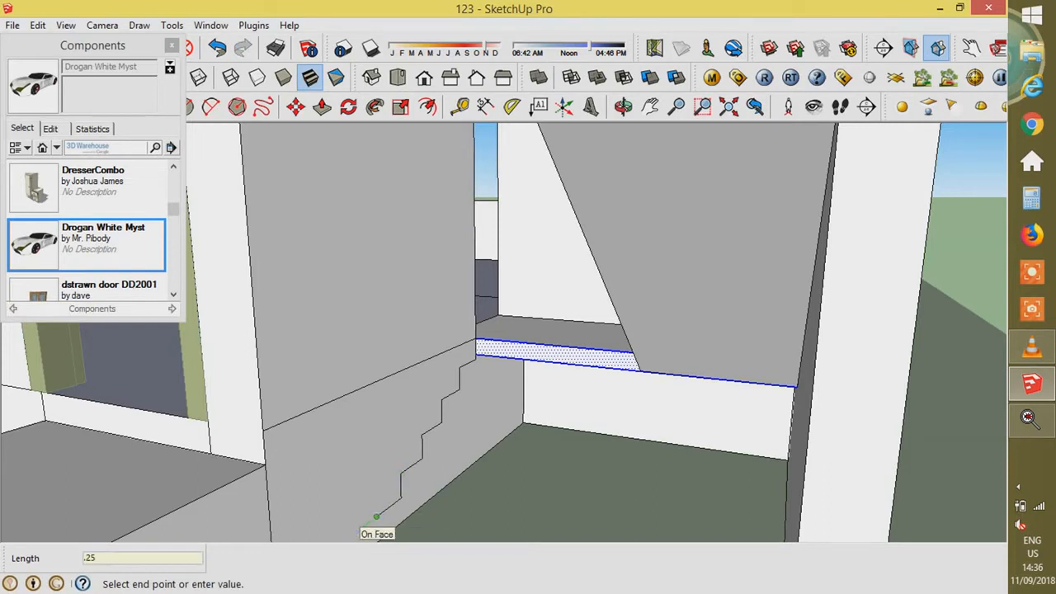
{"action": "scroll", "coordinate": [393, 498], "scroll_direction": "down", "scroll_amount": 2}
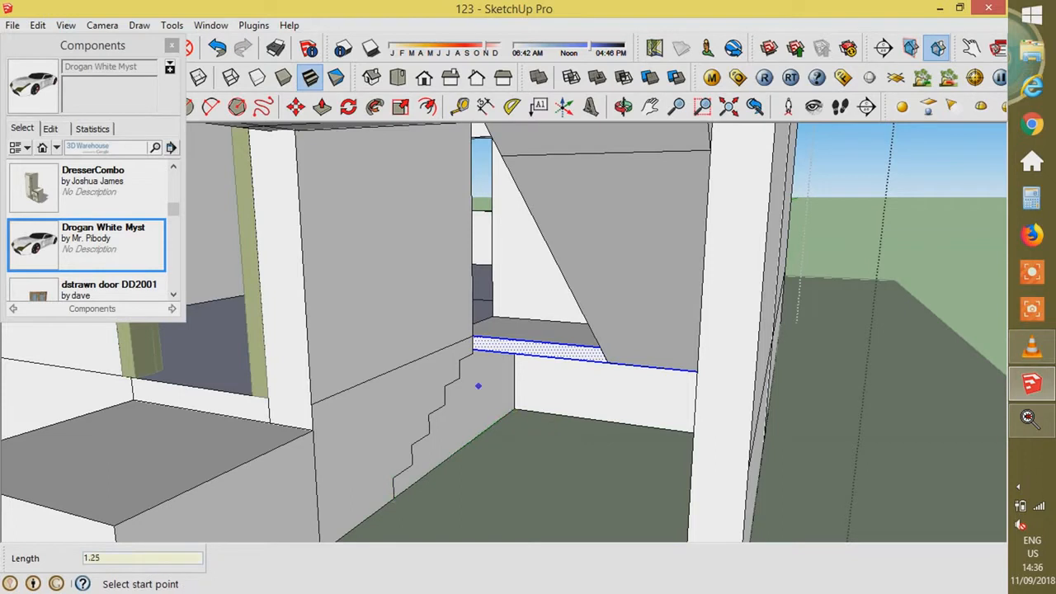
{"action": "left_click", "coordinate": [495, 422]}
{"action": "middle_click_drag", "start_coordinate": [495, 423], "coordinate": [496, 334]}
{"action": "scroll", "coordinate": [496, 347], "scroll_direction": "up", "scroll_amount": 3}
{"action": "left_click", "coordinate": [495, 322]}
{"action": "key", "text": "space"}
{"action": "left_click", "coordinate": [462, 384]}
- Push/Pull the stair side face out 0.90 m
{"action": "key", "text": "m"}
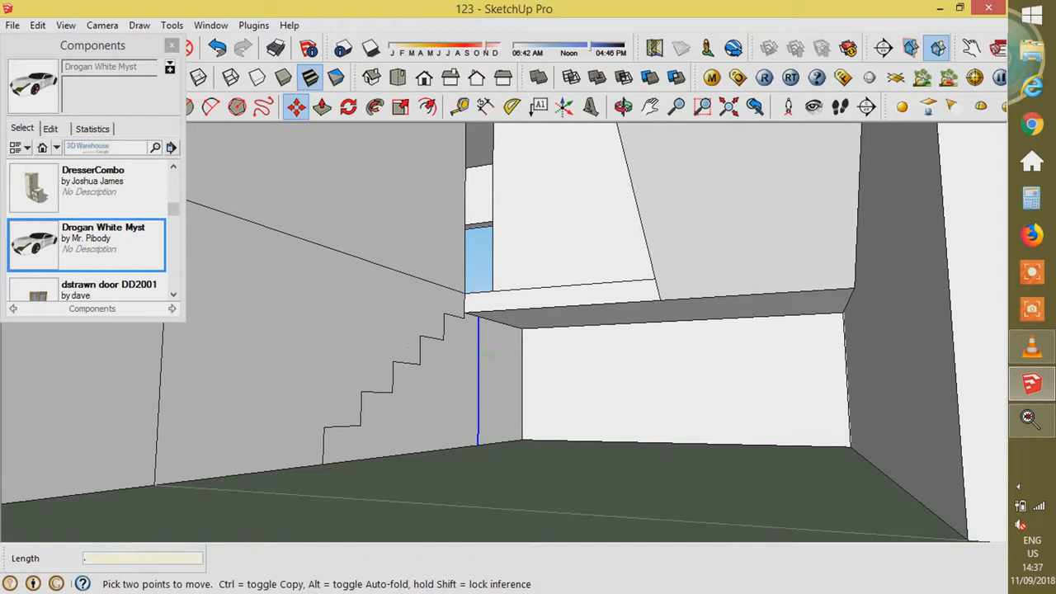
{"action": "key", "text": "p"}
{"action": "left_click", "coordinate": [464, 371]}
{"action": "key", "text": "Return"}
{"action": "scroll", "coordinate": [503, 372], "scroll_direction": "down", "scroll_amount": 5}
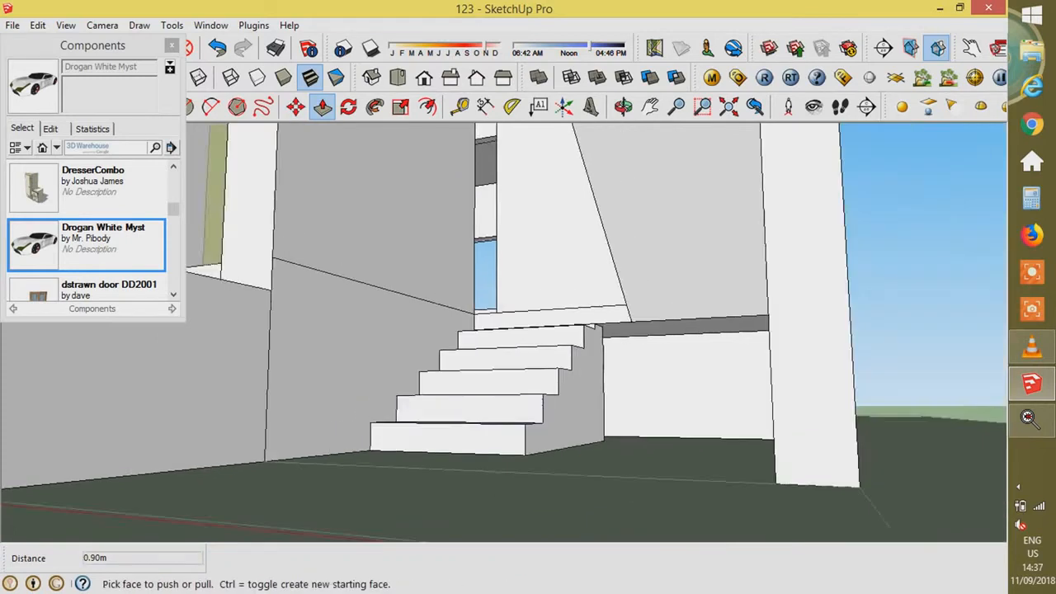
{"action": "middle_click_drag", "start_coordinate": [503, 355], "coordinate": [512, 420]}
{"action": "scroll", "coordinate": [504, 372], "scroll_direction": "down", "scroll_amount": 5}
{"action": "middle_click_drag", "start_coordinate": [495, 354], "coordinate": [577, 380]}
{"action": "key", "text": "space"}
- Open the house group and select the lower roof's outline edges and face
{"action": "middle_click_drag", "start_coordinate": [528, 354], "coordinate": [505, 353]}
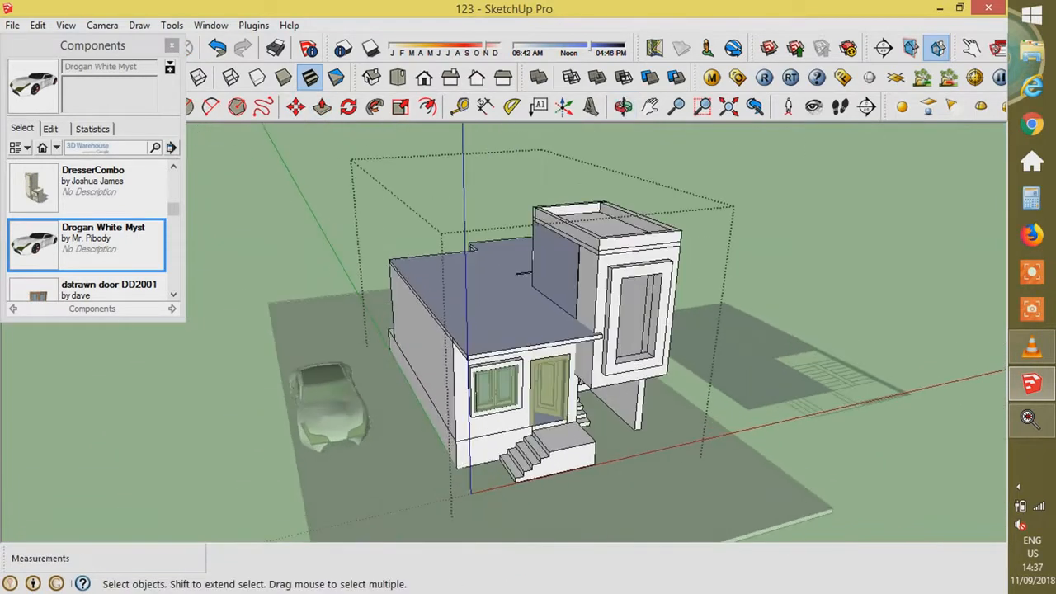
{"action": "scroll", "coordinate": [523, 311], "scroll_direction": "up", "scroll_amount": 6}
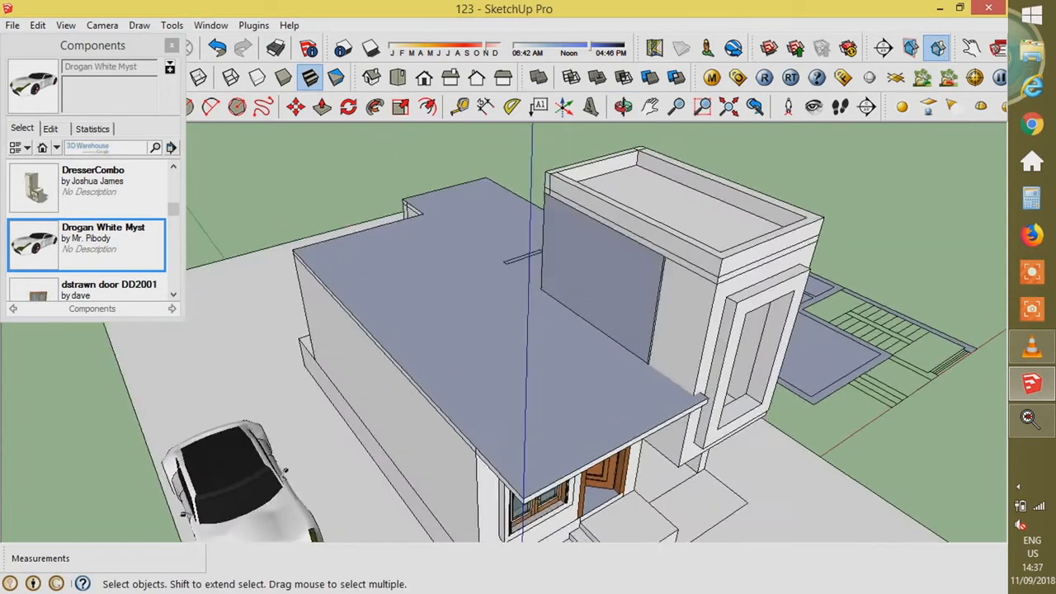
{"action": "left_click", "coordinate": [392, 454]}
{"action": "scroll", "coordinate": [392, 453], "scroll_direction": "up", "scroll_amount": 3}
{"action": "double_click", "coordinate": [392, 453]}
{"action": "left_click", "coordinate": [371, 437]}
{"action": "scroll", "coordinate": [693, 511], "scroll_direction": "down", "scroll_amount": 3}
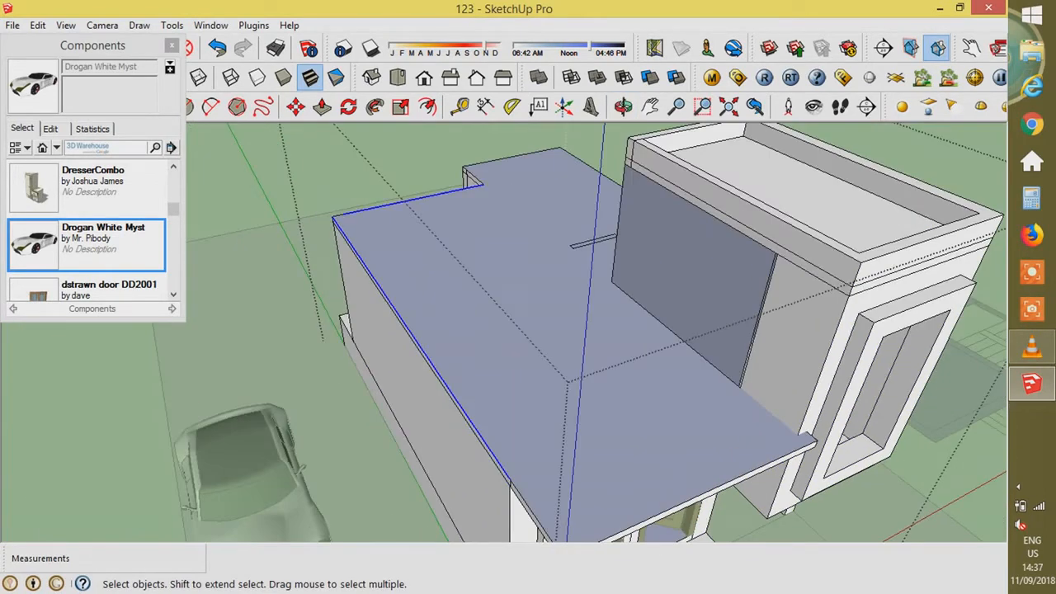
{"action": "left_click", "coordinate": [477, 179], "text": "shift"}
{"action": "scroll", "coordinate": [482, 181], "scroll_direction": "up", "scroll_amount": 4}
{"action": "left_click", "coordinate": [503, 136], "text": "shift"}
{"action": "left_click", "coordinate": [561, 165], "text": "shift"}
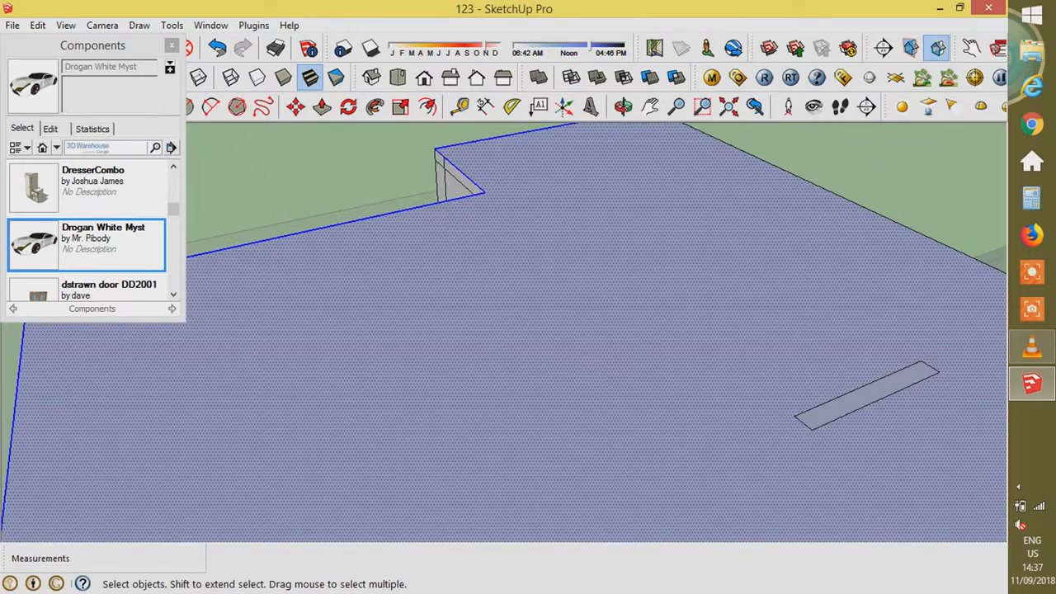
{"action": "scroll", "coordinate": [534, 415], "scroll_direction": "down", "scroll_amount": 6}
- Offset the roof outline 0.15 m inward to form the rim strip
{"action": "key", "text": "f"}
{"action": "left_click", "coordinate": [534, 415]}
{"action": "left_click", "coordinate": [522, 398]}
{"action": "key", "text": "space"}
{"action": "left_click", "coordinate": [522, 399]}
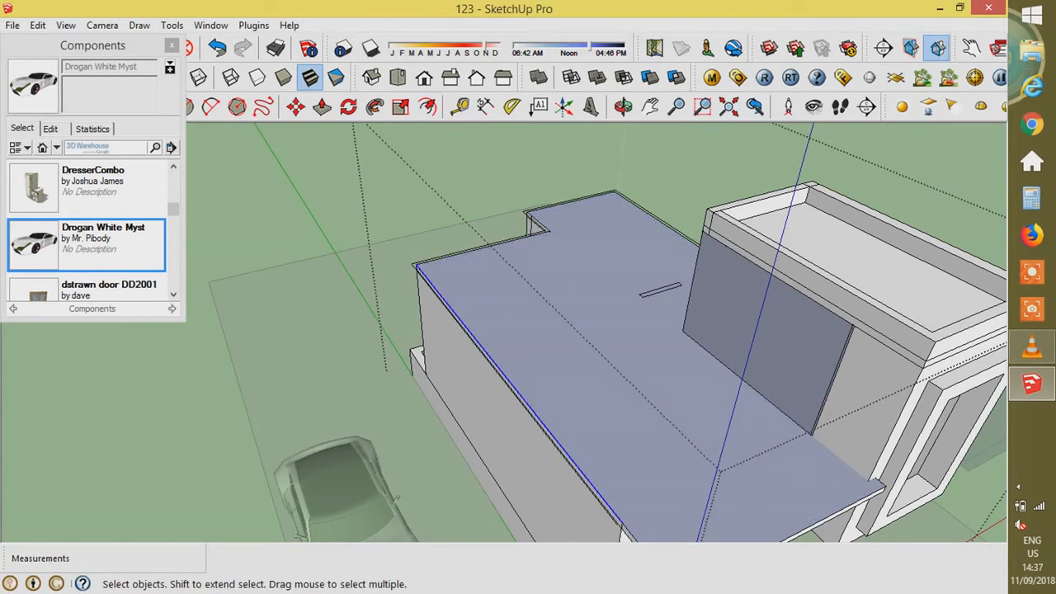
{"action": "scroll", "coordinate": [527, 228], "scroll_direction": "up", "scroll_amount": 3}
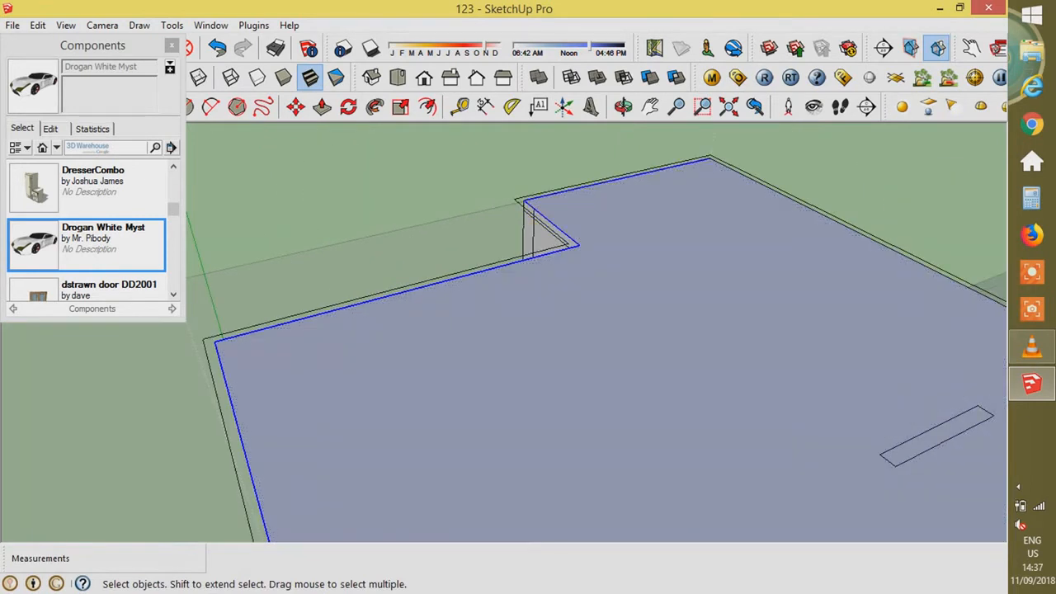
{"action": "key", "text": "f"}
{"action": "left_click", "coordinate": [579, 246]}
{"action": "type", "text": ".15"}
{"action": "key", "text": "Return"}
{"action": "scroll", "coordinate": [572, 178], "scroll_direction": "down", "scroll_amount": 5}
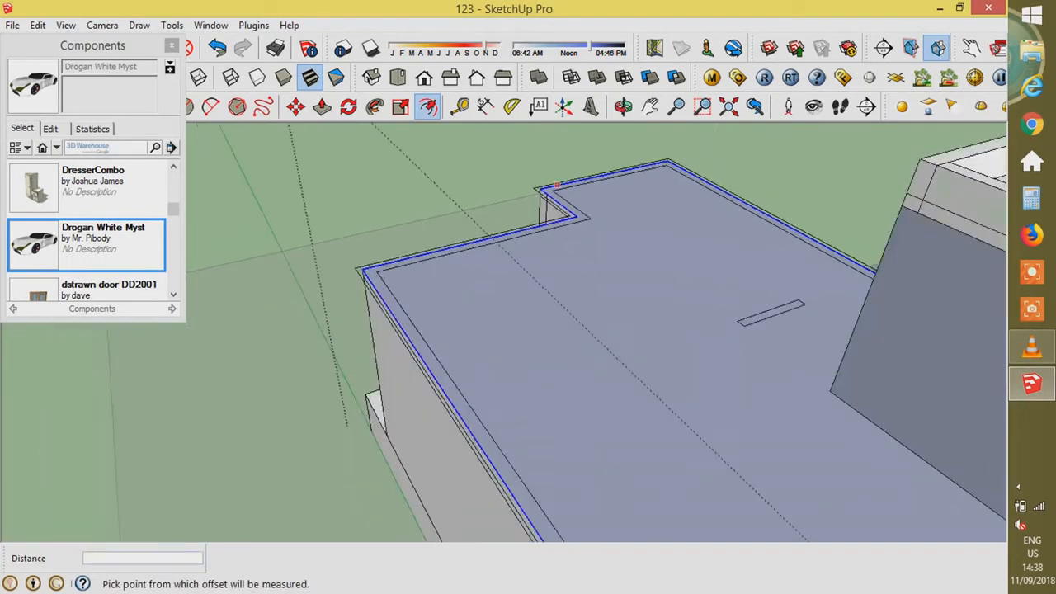
- Start a line at the roof's notch corner, then view the roof's far side
{"action": "key", "text": "l"}
{"action": "left_click", "coordinate": [679, 495]}
{"action": "key", "text": "space"}
{"action": "scroll", "coordinate": [679, 495], "scroll_direction": "up", "scroll_amount": 3}
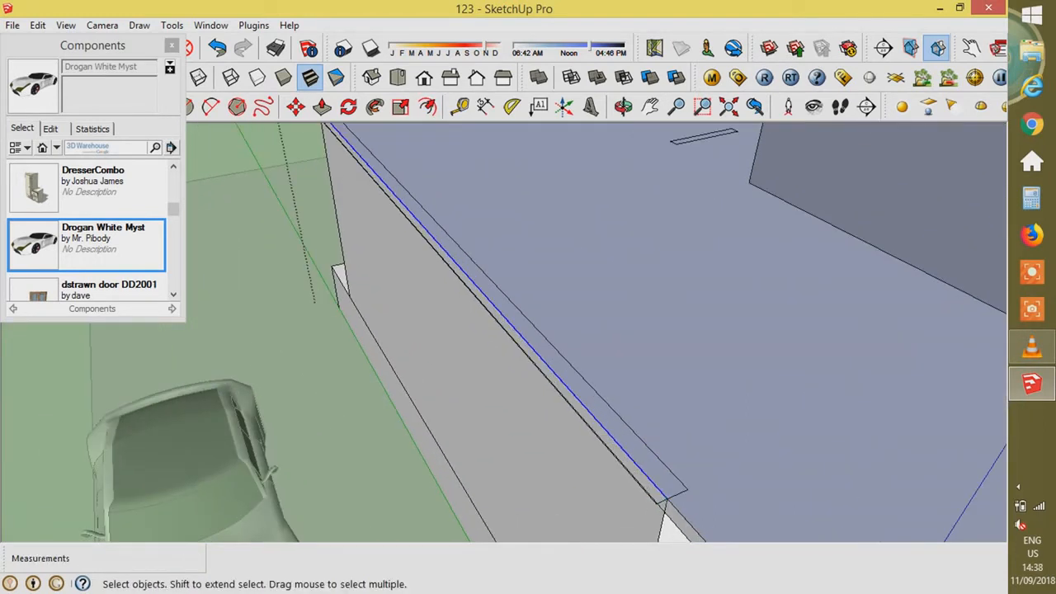
{"action": "middle_click_drag", "start_coordinate": [528, 346], "coordinate": [569, 338]}
{"action": "scroll", "coordinate": [578, 330], "scroll_direction": "down", "scroll_amount": 6}
{"action": "middle_click_drag", "start_coordinate": [495, 330], "coordinate": [627, 338]}
{"action": "scroll", "coordinate": [577, 247], "scroll_direction": "up", "scroll_amount": 6}
{"action": "middle_click_drag", "start_coordinate": [495, 273], "coordinate": [610, 330]}
{"action": "scroll", "coordinate": [677, 248], "scroll_direction": "down", "scroll_amount": 4}
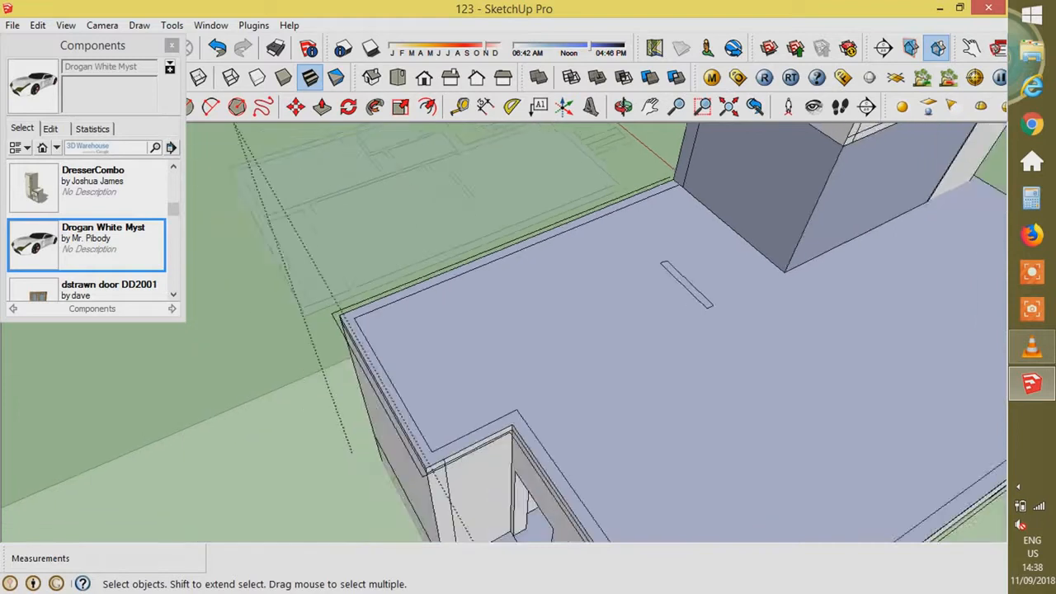
{"action": "mouse_move", "coordinate": [553, 363]}
{"action": "middle_mouse_down"}
{"action": "mouse_move", "coordinate": [651, 321]}
{"action": "mouse_move", "coordinate": [656, 343]}
{"action": "mouse_move", "coordinate": [664, 330]}
{"action": "middle_mouse_up"}
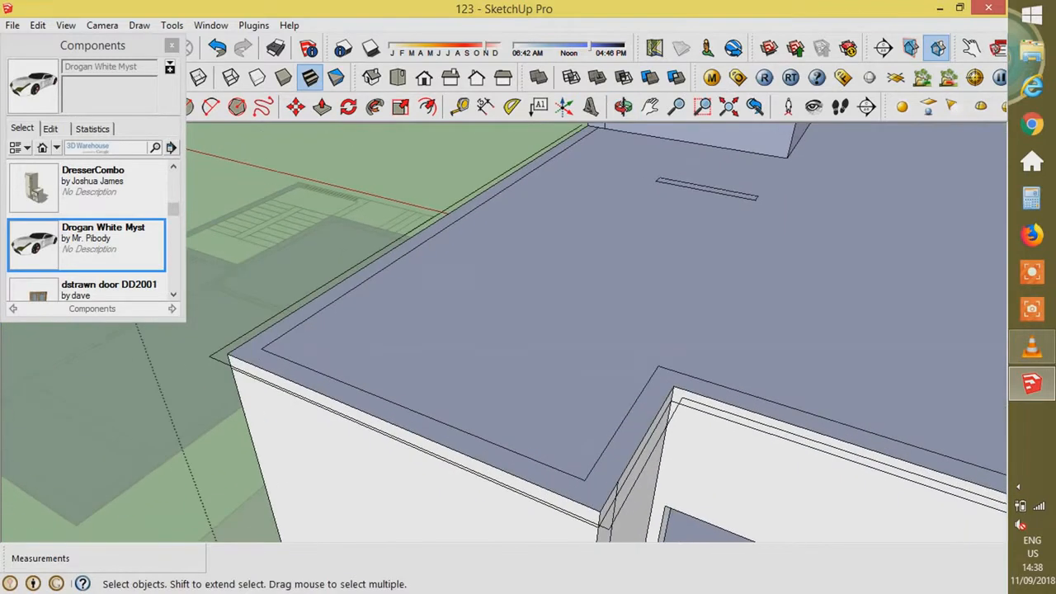
- Delete the stray edges beside the roof, at its inner corner, and the extra vertical edges
{"action": "key", "text": "Delete"}
{"action": "scroll", "coordinate": [214, 334], "scroll_direction": "down", "scroll_amount": 4}
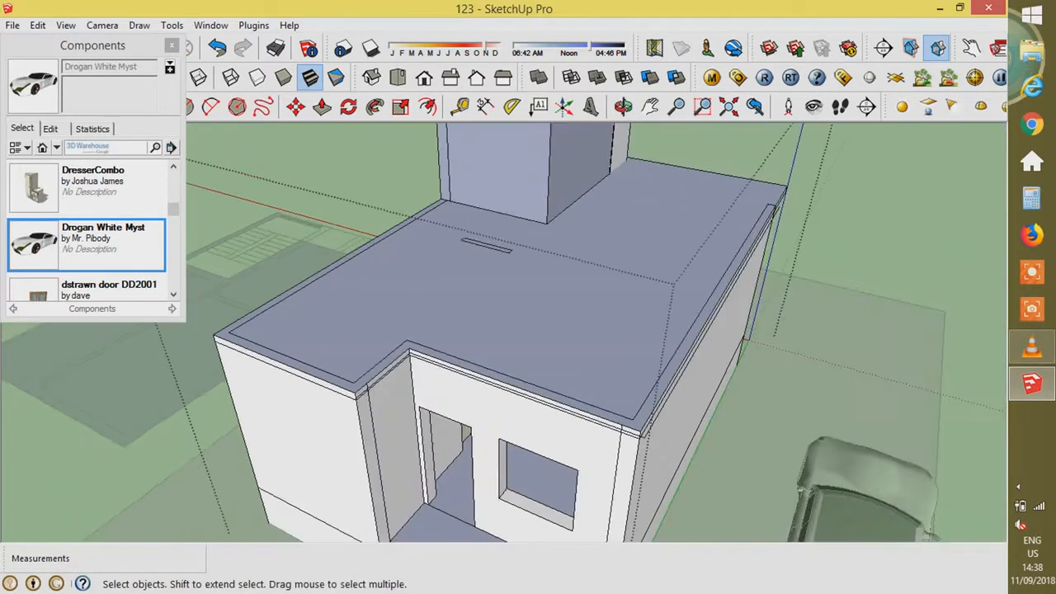
{"action": "scroll", "coordinate": [507, 383], "scroll_direction": "up", "scroll_amount": 2}
{"action": "left_click", "coordinate": [712, 401]}
{"action": "key", "text": "Delete"}
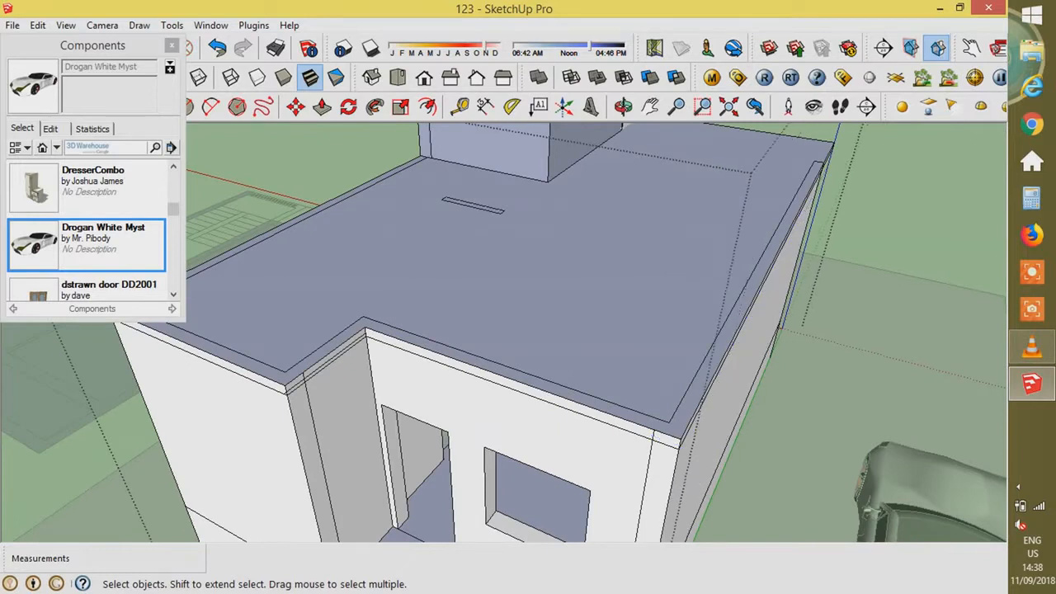
{"action": "left_click", "coordinate": [299, 386]}
{"action": "key", "text": "Delete"}
{"action": "left_click", "coordinate": [321, 458]}
{"action": "key", "text": "Delete"}
{"action": "left_click", "coordinate": [332, 380]}
{"action": "left_click", "coordinate": [334, 360]}
{"action": "key", "text": "Delete"}
{"action": "scroll", "coordinate": [334, 361], "scroll_direction": "down", "scroll_amount": 2}
{"action": "scroll", "coordinate": [248, 190], "scroll_direction": "up", "scroll_amount": 3}
- Close off the 0.15 m rim and raise the rim strip 0.9 m into a parapet
{"action": "left_click", "coordinate": [484, 236]}
{"action": "key", "text": "p"}
{"action": "left_click", "coordinate": [445, 260]}
{"action": "type", "text": "0.9"}
{"action": "key", "text": "Return"}
{"action": "scroll", "coordinate": [430, 188], "scroll_direction": "down", "scroll_amount": 4}
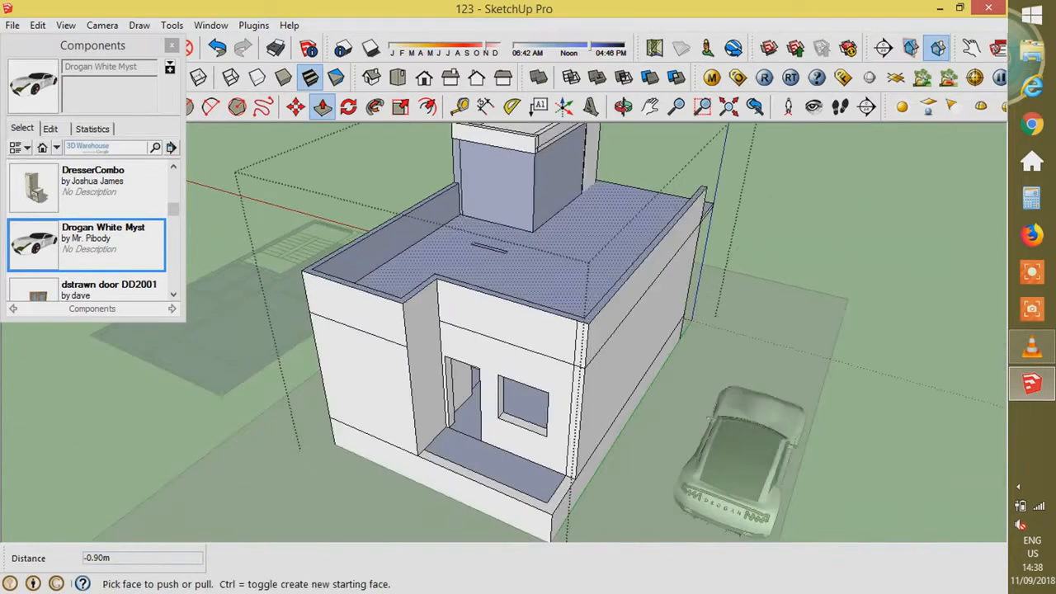
{"action": "middle_click_drag", "start_coordinate": [619, 235], "coordinate": [450, 207]}
{"action": "middle_click_drag", "start_coordinate": [627, 215], "coordinate": [545, 231]}
{"action": "scroll", "coordinate": [566, 229], "scroll_direction": "up", "scroll_amount": 6}
{"action": "key", "text": "space"}
{"action": "scroll", "coordinate": [611, 219], "scroll_direction": "down", "scroll_amount": 3}
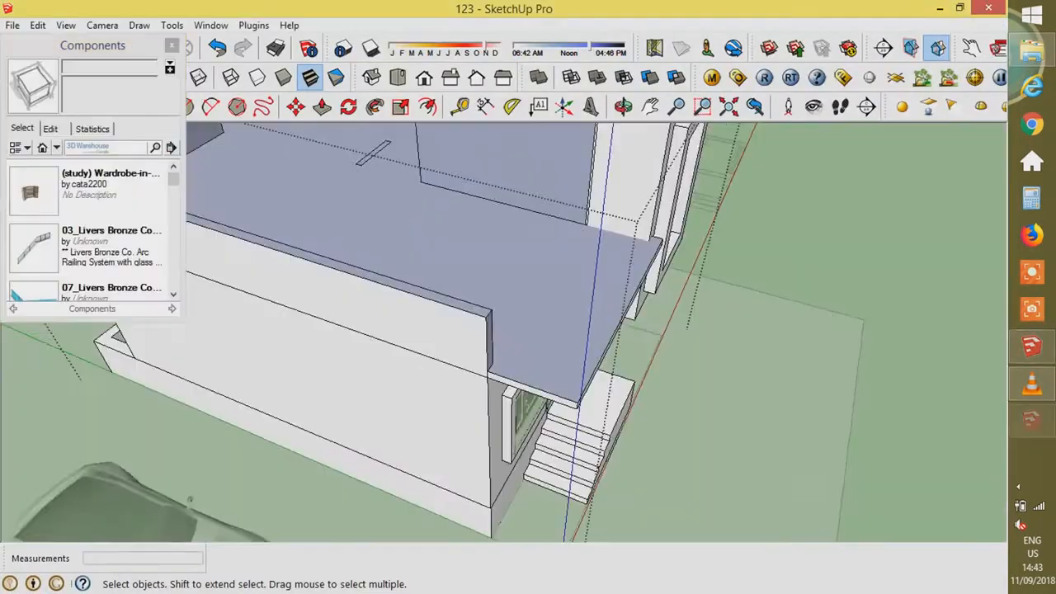
- Select the canopy slab and push its end face in 0.15 m
{"action": "scroll", "coordinate": [631, 388], "scroll_direction": "down", "scroll_amount": 4}
{"action": "scroll", "coordinate": [647, 318], "scroll_direction": "up", "scroll_amount": 8}
{"action": "middle_click_drag", "start_coordinate": [647, 317], "coordinate": [363, 285]}
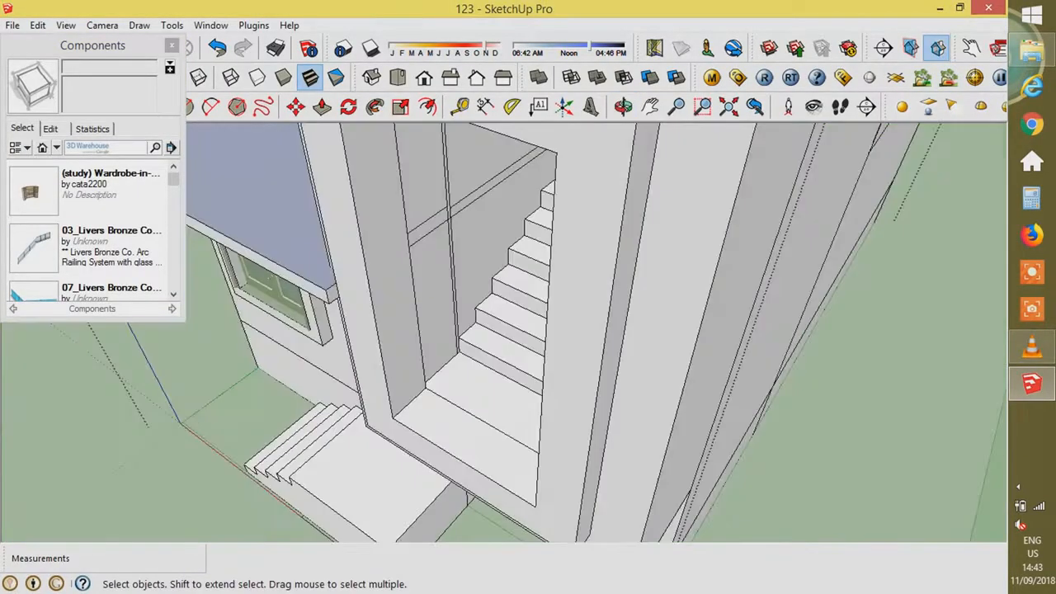
{"action": "scroll", "coordinate": [363, 284], "scroll_direction": "up", "scroll_amount": 5}
{"action": "double_click", "coordinate": [367, 284]}
{"action": "scroll", "coordinate": [368, 288], "scroll_direction": "up", "scroll_amount": 1}
{"action": "key", "text": "p"}
{"action": "left_click", "coordinate": [369, 293]}
{"action": "left_click", "coordinate": [361, 225]}
{"action": "scroll", "coordinate": [413, 347], "scroll_direction": "down", "scroll_amount": 4}
- Pull the slab's end face and the fascia face further outward
{"action": "middle_click_drag", "start_coordinate": [437, 363], "coordinate": [495, 339]}
{"action": "scroll", "coordinate": [449, 322], "scroll_direction": "up", "scroll_amount": 5}
{"action": "left_click", "coordinate": [574, 358]}
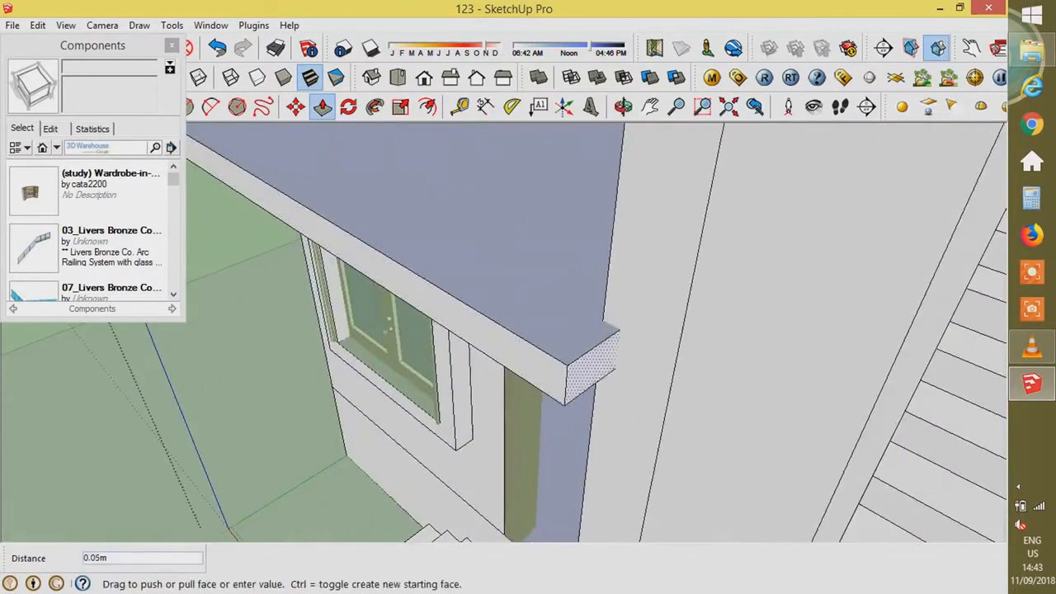
{"action": "left_click", "coordinate": [625, 385]}
{"action": "left_click", "coordinate": [528, 362]}
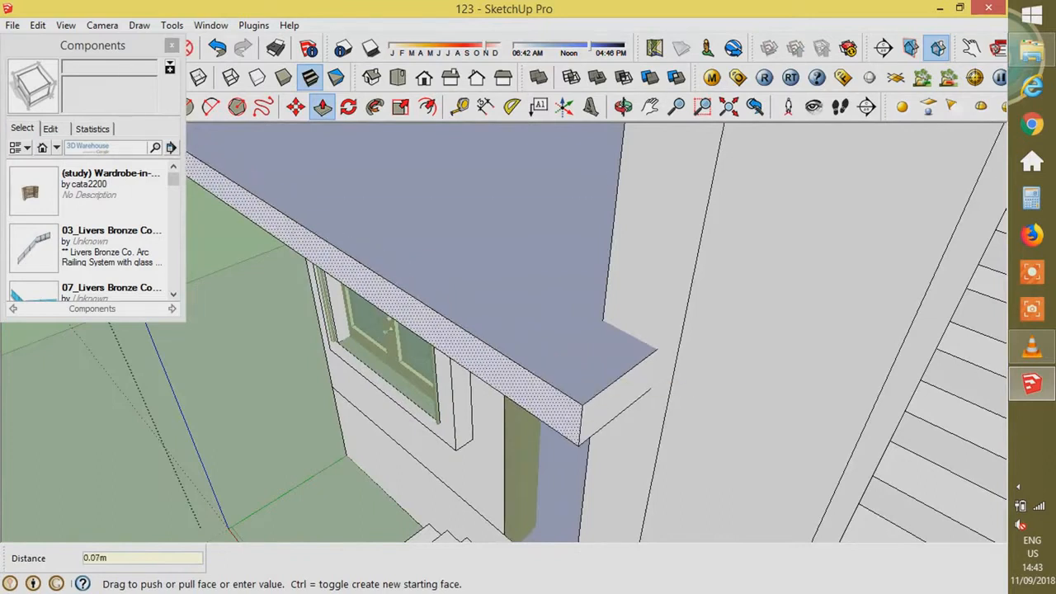
{"action": "left_click", "coordinate": [462, 429]}
{"action": "scroll", "coordinate": [478, 430], "scroll_direction": "down", "scroll_amount": 2}
{"action": "middle_click_drag", "start_coordinate": [484, 433], "coordinate": [640, 450]}
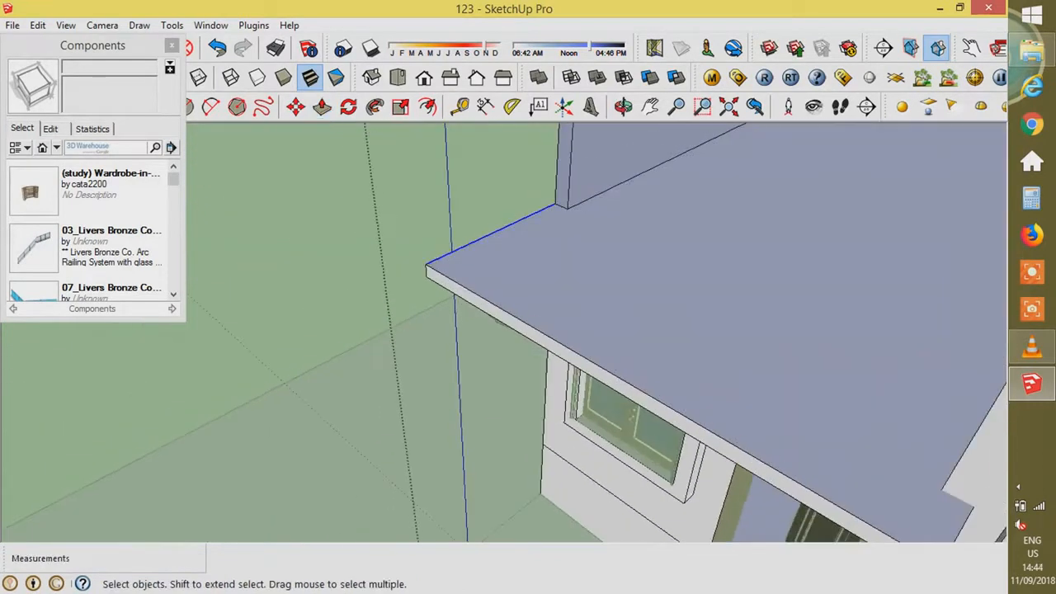
- Offset the slab's top edges 0.15 m inward and raise the resulting rim strip
{"action": "key", "text": "f"}
{"action": "left_click", "coordinate": [964, 525]}
{"action": "type", "text": ".15"}
{"action": "key", "text": "Return"}
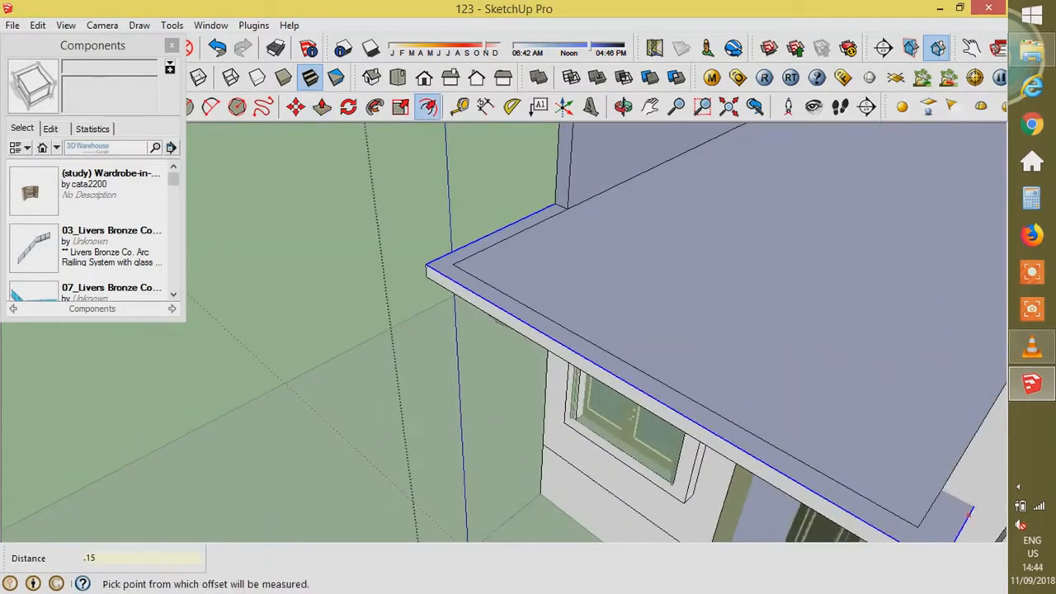
{"action": "key", "text": "l"}
{"action": "scroll", "coordinate": [642, 363], "scroll_direction": "down", "scroll_amount": 3}
{"action": "key", "text": "p"}
{"action": "left_click", "coordinate": [642, 363]}
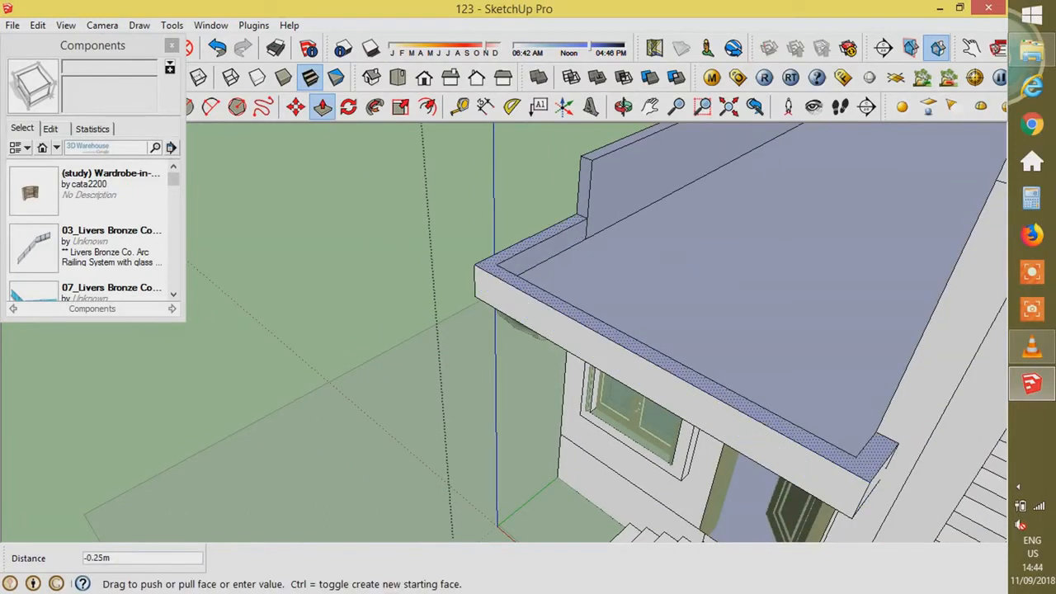
{"action": "left_click", "coordinate": [644, 341]}
{"action": "scroll", "coordinate": [867, 210], "scroll_direction": "down", "scroll_amount": 1}
- Offset a narrow strip along the slab's lower front edge
{"action": "middle_click_drag", "start_coordinate": [792, 330], "coordinate": [763, 206]}
{"action": "scroll", "coordinate": [763, 272], "scroll_direction": "up", "scroll_amount": 2}
{"action": "middle_click_drag", "start_coordinate": [763, 288], "coordinate": [796, 186]}
{"action": "key", "text": "space"}
{"action": "left_click", "coordinate": [804, 143]}
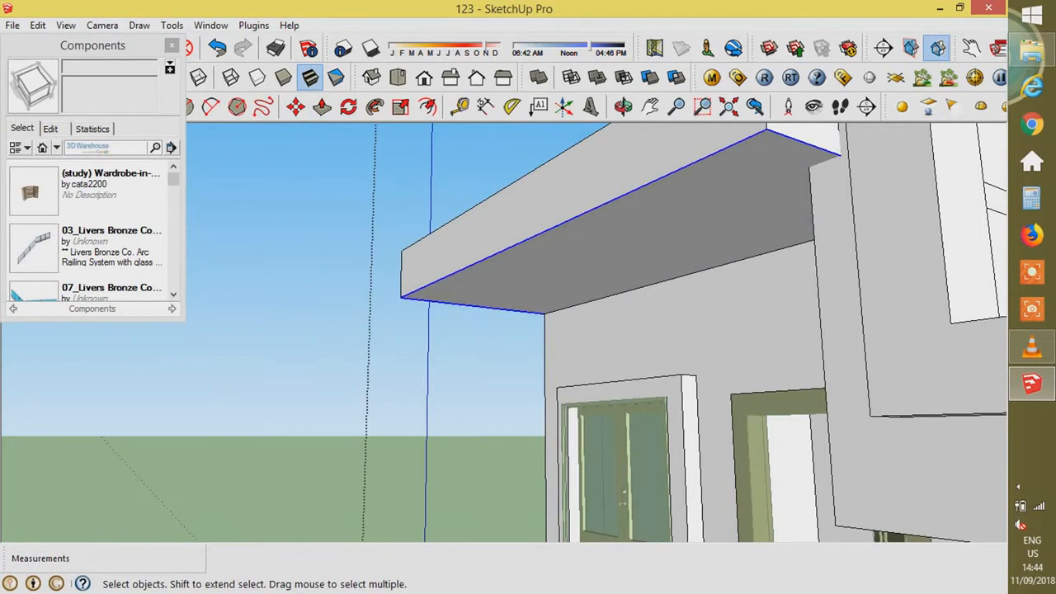
{"action": "key", "text": "f"}
{"action": "scroll", "coordinate": [516, 312], "scroll_direction": "up", "scroll_amount": 2}
{"action": "left_click", "coordinate": [420, 223]}
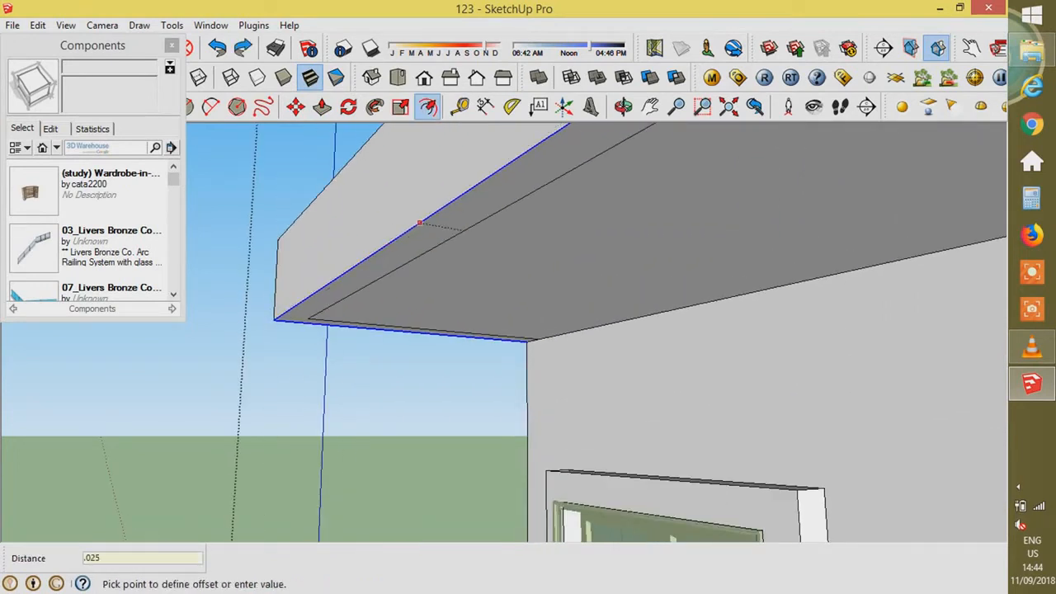
{"action": "key", "text": "Return"}
- Push the narrow underside strip down into a lip, entering 25
{"action": "key", "text": "p"}
{"action": "left_click", "coordinate": [430, 188]}
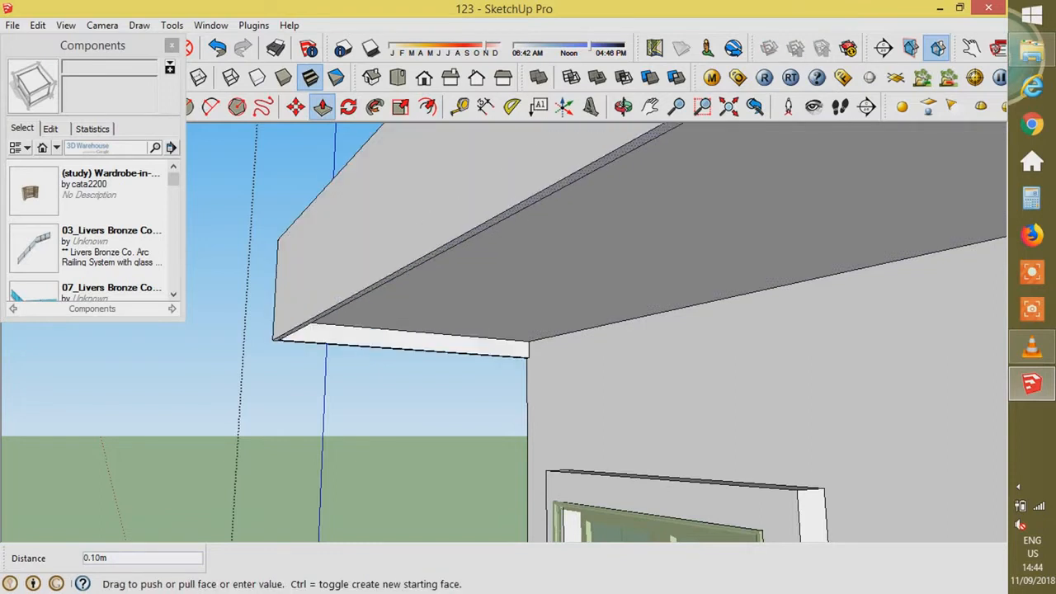
{"action": "type", "text": "25"}
{"action": "key", "text": "Return"}
{"action": "middle_click_drag", "start_coordinate": [495, 247], "coordinate": [677, 462]}
{"action": "scroll", "coordinate": [610, 330], "scroll_direction": "down", "scroll_amount": 4}
{"action": "key", "text": "space"}
{"action": "scroll", "coordinate": [611, 330], "scroll_direction": "up", "scroll_amount": 2}
{"action": "scroll", "coordinate": [396, 355], "scroll_direction": "down", "scroll_amount": 4}
{"action": "middle_click_drag", "start_coordinate": [462, 305], "coordinate": [585, 388]}
{"action": "scroll", "coordinate": [660, 355], "scroll_direction": "up", "scroll_amount": 4}
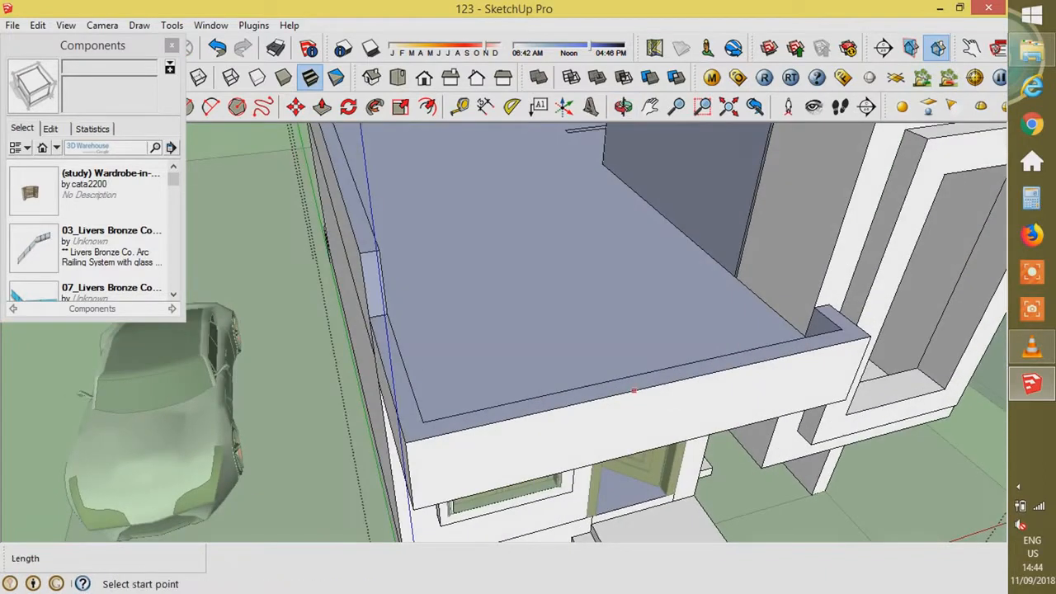
- Draw a 0.25 m line down the front face of the canopy rim
{"action": "left_click", "coordinate": [661, 384]}
{"action": "scroll", "coordinate": [656, 410], "scroll_direction": "up", "scroll_amount": 2}
{"action": "left_click", "coordinate": [656, 410]}
{"action": "key", "text": "space"}
{"action": "key", "text": "m"}
{"action": "key", "text": "ctrl"}
{"action": "left_click", "coordinate": [660, 394]}
{"action": "key", "text": "Escape"}
{"action": "key", "text": "space"}
- Copy the roof edge 0.3 m down, then place a second edge copy at 0.11 m
{"action": "key", "text": "m"}
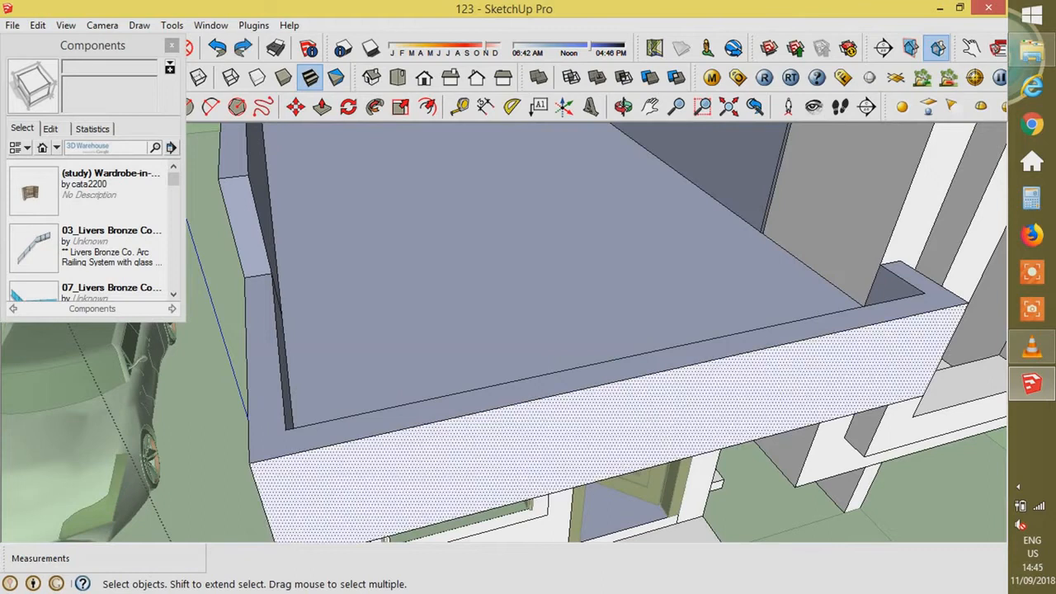
{"action": "key", "text": "ctrl"}
{"action": "left_click", "coordinate": [649, 374]}
{"action": "type", "text": ".3"}
{"action": "key", "text": "Return"}
{"action": "key", "text": "ctrl"}
{"action": "left_click", "coordinate": [654, 418]}
{"action": "type", "text": "3.1"}
{"action": "key", "text": "Return"}
{"action": "key", "text": "ctrl+z"}
{"action": "key", "text": "ctrl"}
{"action": "left_click", "coordinate": [654, 419]}
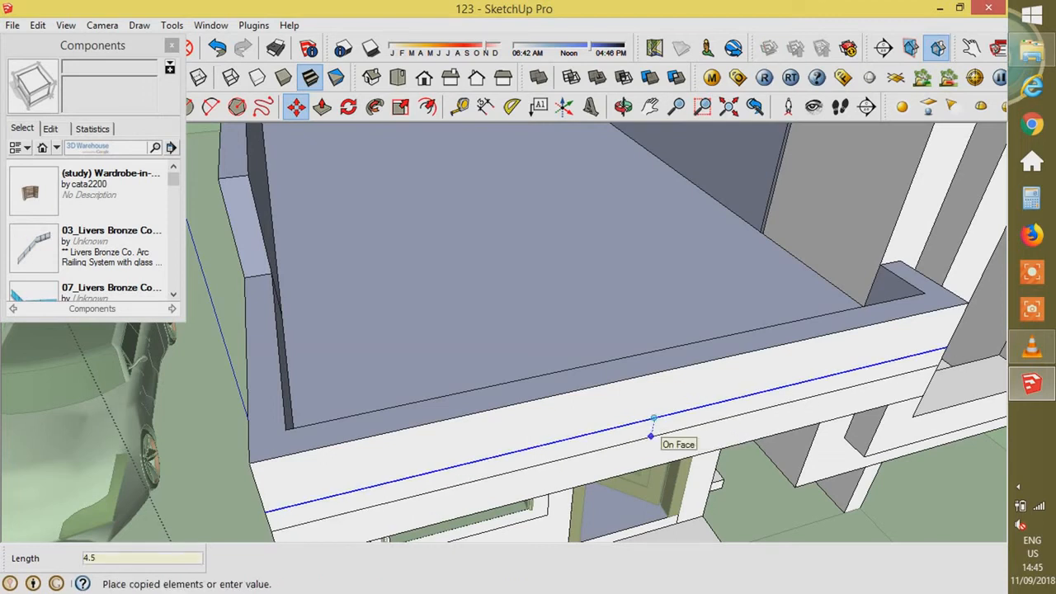
{"action": "key", "text": "Return"}
- Draw a short line joining the two edges and copy it 0.6 m and 1.2 m along
{"action": "key", "text": "l"}
{"action": "left_click", "coordinate": [651, 434]}
{"action": "left_click", "coordinate": [654, 418]}
{"action": "key", "text": "space"}
{"action": "key", "text": "m"}
{"action": "key", "text": "ctrl"}
{"action": "left_click", "coordinate": [653, 418]}
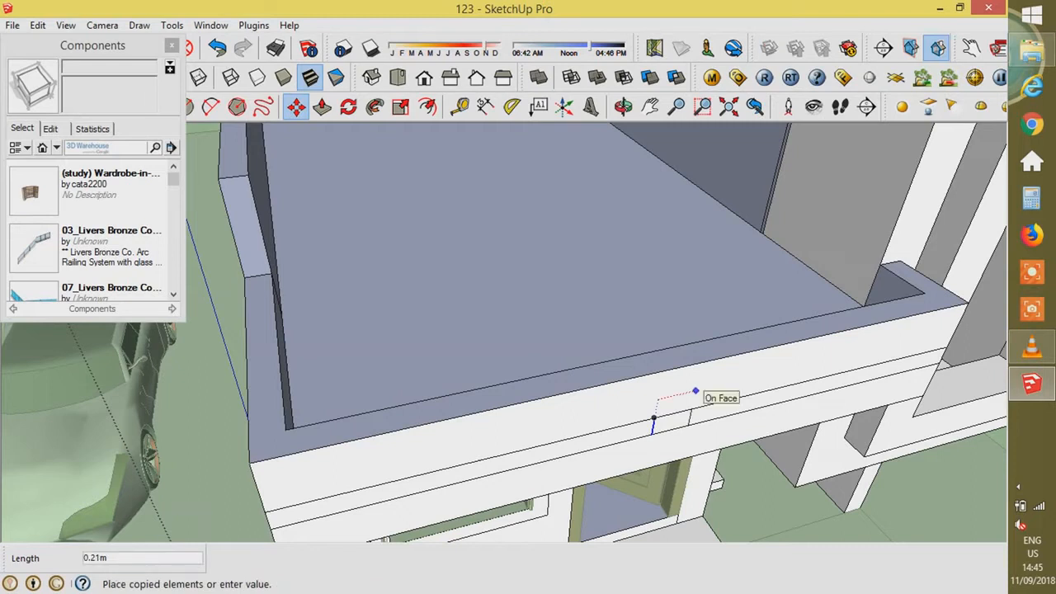
{"action": "type", "text": ".6"}
{"action": "key", "text": "Return"}
{"action": "key", "text": "ctrl"}
{"action": "left_click", "coordinate": [631, 395]}
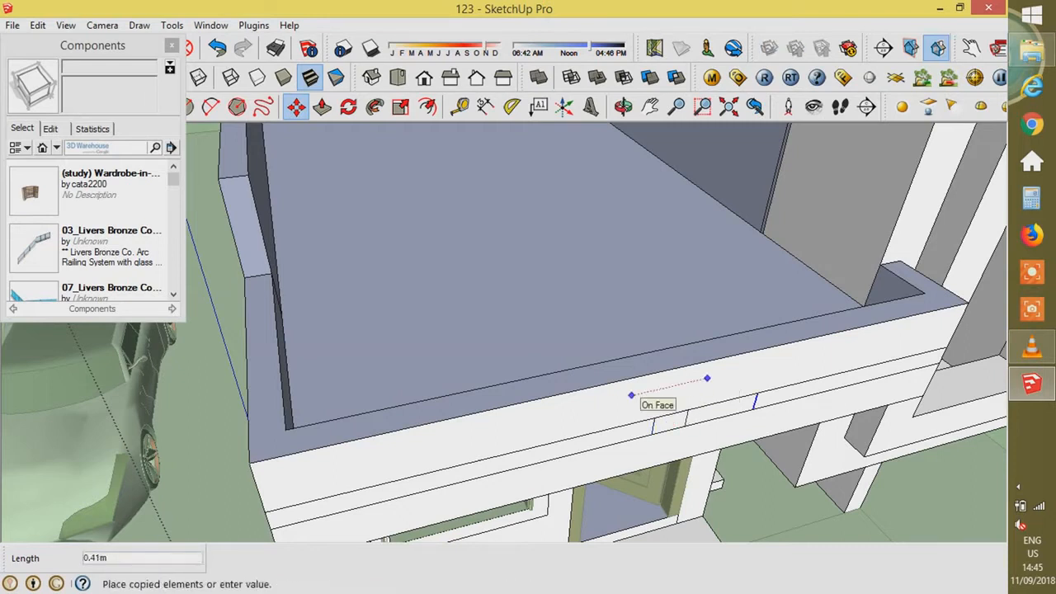
{"action": "type", "text": "1.2"}
{"action": "key", "text": "Return"}
{"action": "key", "text": "space"}
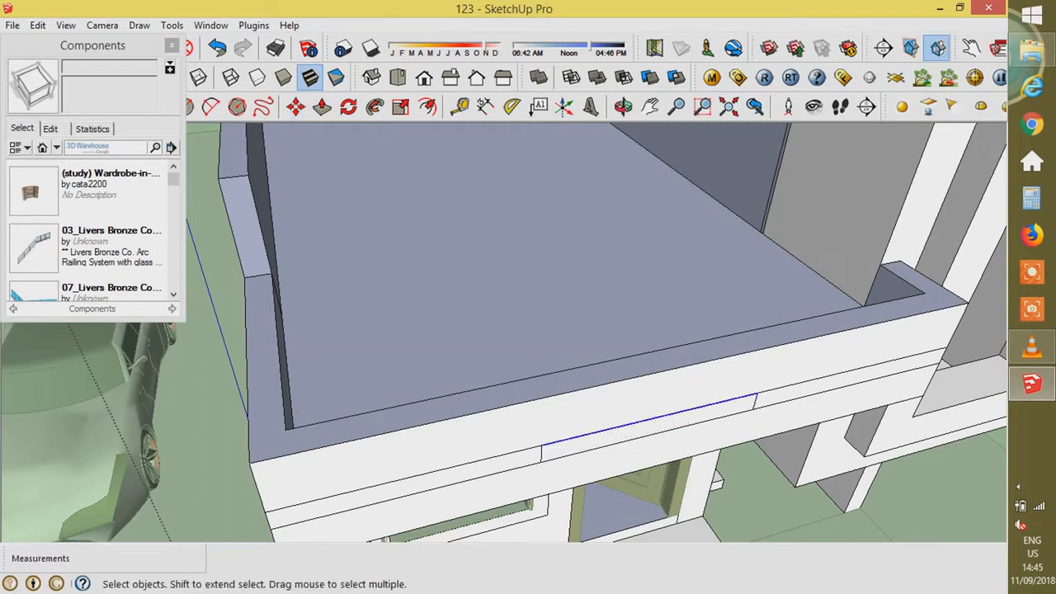
- Group the thin rectangle and open the group for editing
{"action": "key", "text": "p"}
{"action": "left_click", "coordinate": [649, 428]}
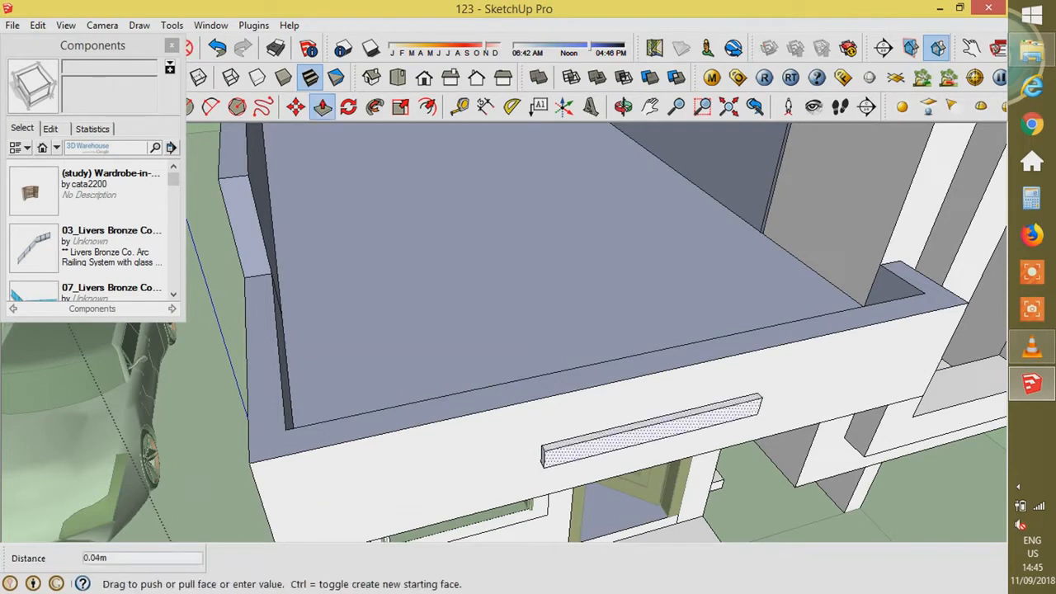
{"action": "key", "text": "space"}
{"action": "double_click", "coordinate": [634, 434]}
{"action": "right_click", "coordinate": [634, 434]}
{"action": "left_click", "coordinate": [677, 310]}
{"action": "double_click", "coordinate": [651, 429]}
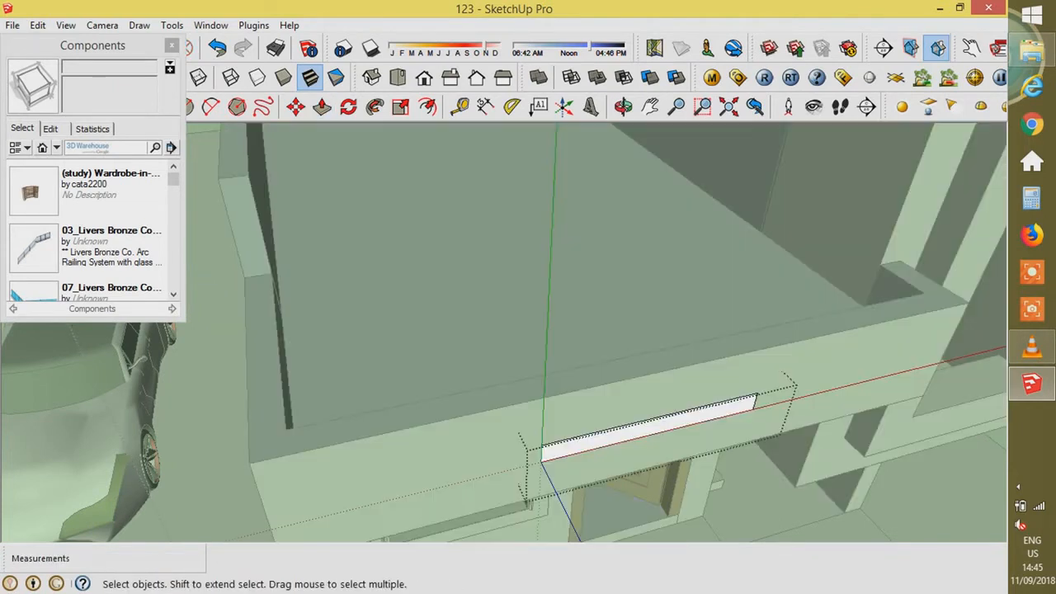
- Extrude the rectangle 0.15 m and pull the box's right end out 0.23 m
{"action": "key", "text": "p"}
{"action": "left_click", "coordinate": [651, 429]}
{"action": "type", "text": ".15"}
{"action": "key", "text": "Return"}
{"action": "left_click", "coordinate": [654, 428]}
{"action": "key", "text": "Escape"}
{"action": "key", "text": "Return"}
{"action": "middle_click_drag", "start_coordinate": [528, 470], "coordinate": [396, 387]}
{"action": "scroll", "coordinate": [404, 389], "scroll_direction": "up", "scroll_amount": 3}
{"action": "left_click", "coordinate": [341, 372]}
{"action": "type", "text": ".23"}
{"action": "key", "text": "Return"}
- Raise the frame posts with Push/Pull to 2 m and 2.1 m
{"action": "scroll", "coordinate": [769, 412], "scroll_direction": "down", "scroll_amount": 3}
{"action": "left_click", "coordinate": [476, 380]}
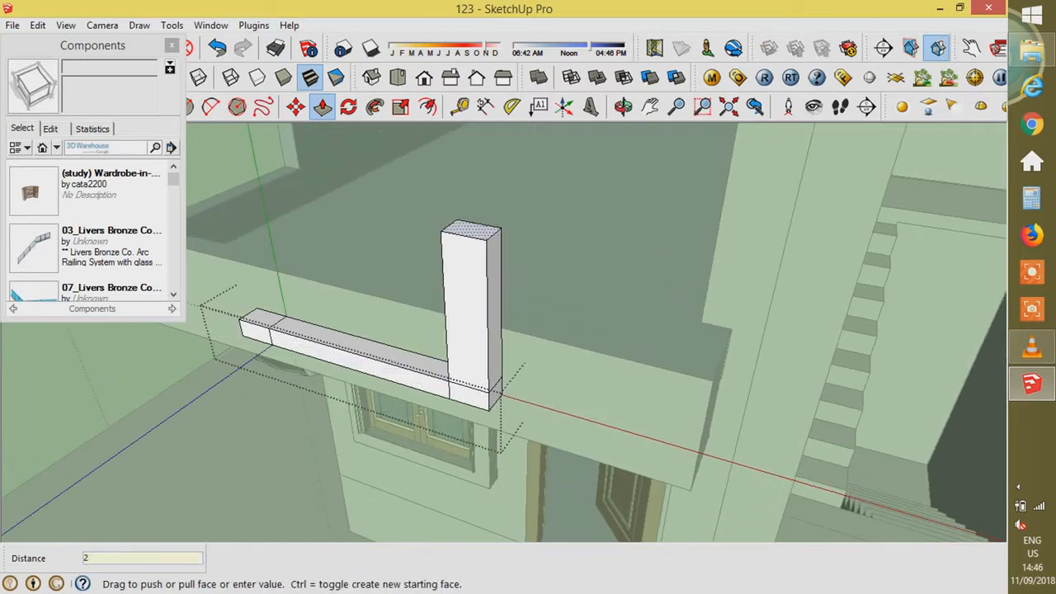
{"action": "type", "text": "2"}
{"action": "key", "text": "Return"}
{"action": "middle_click_drag", "start_coordinate": [528, 330], "coordinate": [429, 355]}
{"action": "left_click", "coordinate": [737, 262]}
{"action": "type", "text": "2.1"}
{"action": "key", "text": "Return"}
- Extend the top beam across to meet the left post
{"action": "scroll", "coordinate": [726, 330], "scroll_direction": "down", "scroll_amount": 3}
{"action": "middle_click_drag", "start_coordinate": [660, 272], "coordinate": [759, 264]}
{"action": "scroll", "coordinate": [762, 187], "scroll_direction": "up", "scroll_amount": 4}
{"action": "left_click", "coordinate": [761, 186]}
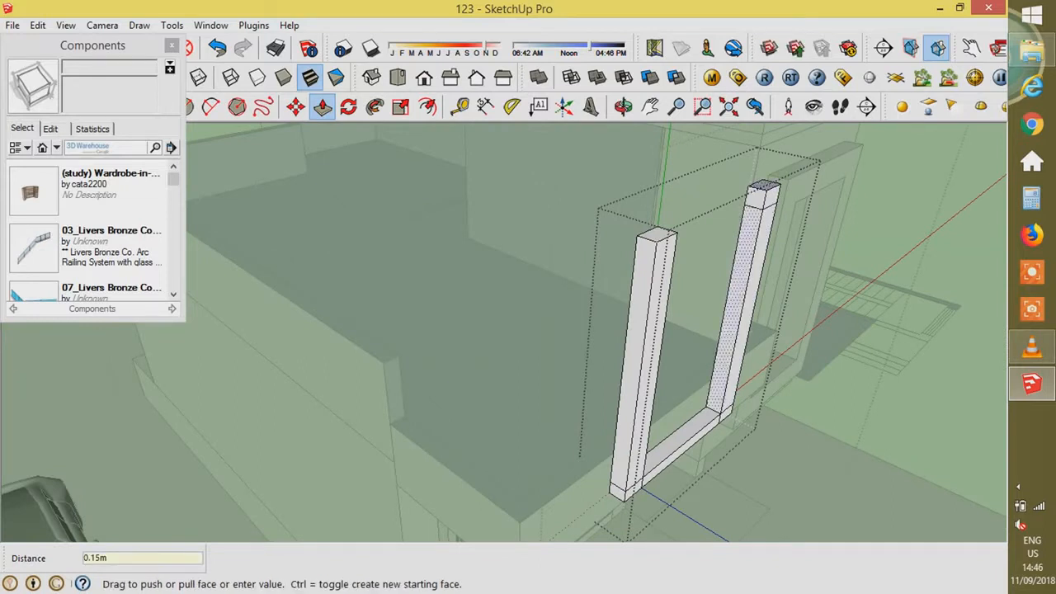
{"action": "left_click", "coordinate": [668, 239]}
{"action": "left_click", "coordinate": [670, 241]}
{"action": "left_click", "coordinate": [666, 240]}
- Raise the bottom beam's top face, first by 0.1 m, then to 0.15 m
{"action": "scroll", "coordinate": [665, 451], "scroll_direction": "up", "scroll_amount": 3}
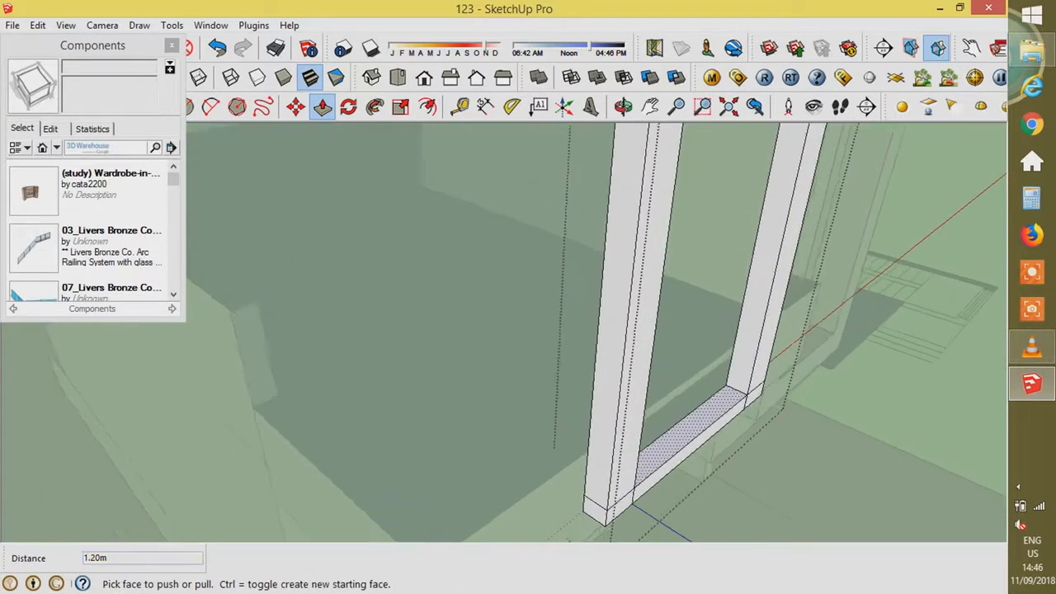
{"action": "scroll", "coordinate": [686, 437], "scroll_direction": "up", "scroll_amount": 1}
{"action": "left_click", "coordinate": [687, 436]}
{"action": "type", "text": ".1"}
{"action": "key", "text": "Return"}
{"action": "key", "text": "space"}
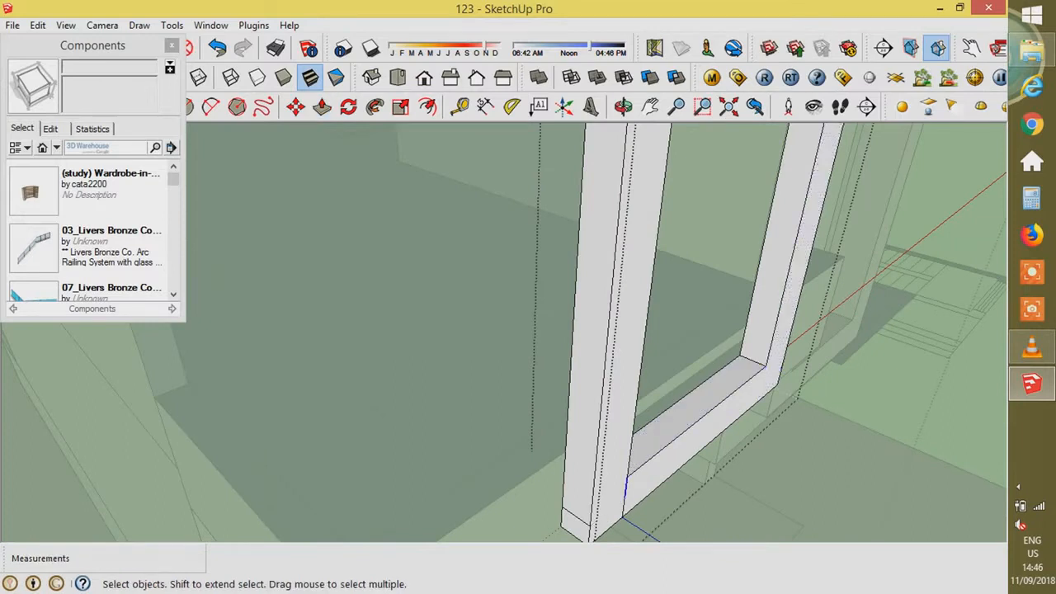
{"action": "key", "text": "p"}
{"action": "left_click", "coordinate": [696, 411]}
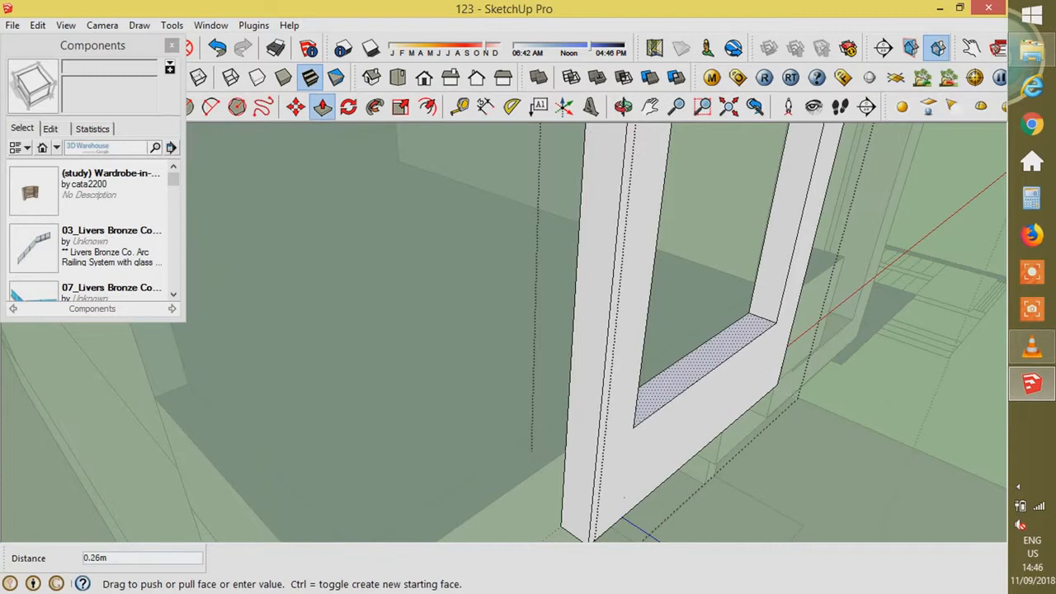
{"action": "key", "text": "Return"}
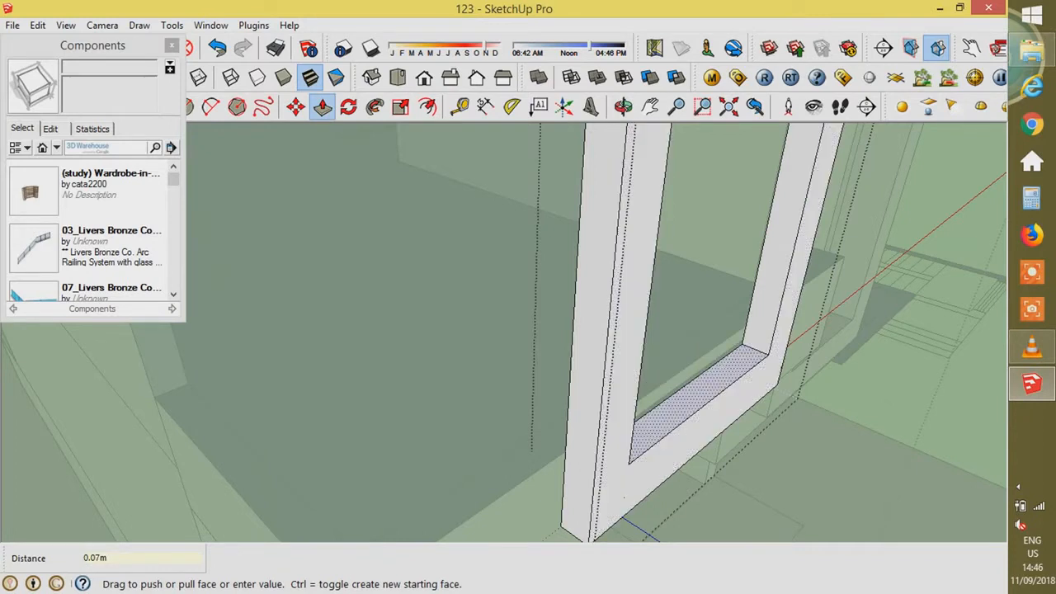
{"action": "key", "text": "Return"}
{"action": "scroll", "coordinate": [858, 277], "scroll_direction": "down", "scroll_amount": 6}
- Delete the dividing edges where the bottom beam meets the side posts
{"action": "middle_click_drag", "start_coordinate": [858, 276], "coordinate": [569, 338]}
{"action": "scroll", "coordinate": [569, 334], "scroll_direction": "up", "scroll_amount": 6}
{"action": "key", "text": "space"}
{"action": "scroll", "coordinate": [487, 210], "scroll_direction": "up", "scroll_amount": 2}
{"action": "left_click", "coordinate": [448, 217]}
{"action": "key", "text": "Delete"}
{"action": "scroll", "coordinate": [450, 219], "scroll_direction": "up", "scroll_amount": 3}
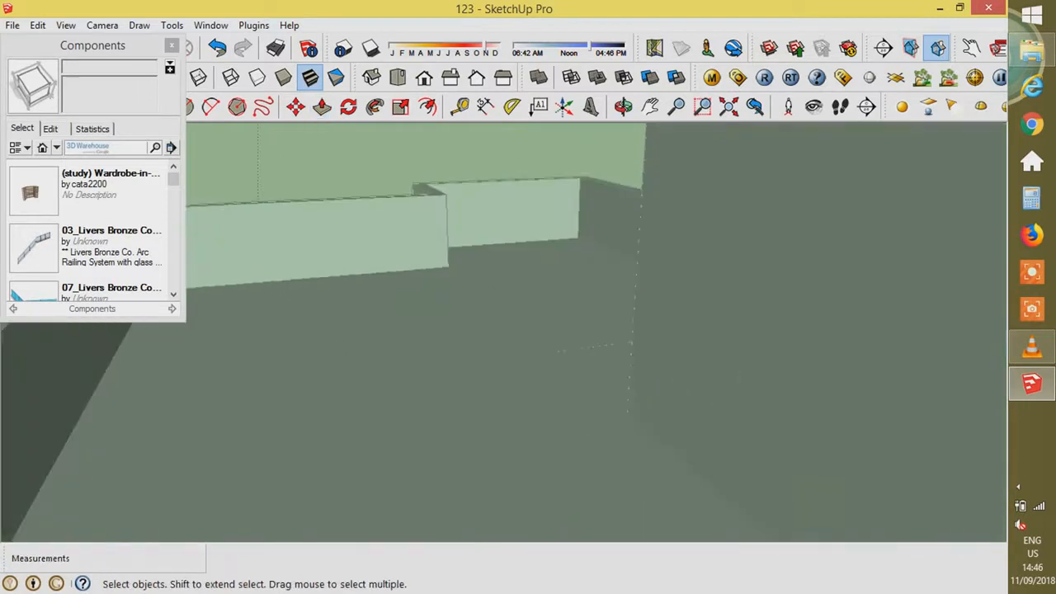
{"action": "scroll", "coordinate": [462, 226], "scroll_direction": "down", "scroll_amount": 8}
{"action": "middle_click_drag", "start_coordinate": [470, 239], "coordinate": [528, 355]}
{"action": "scroll", "coordinate": [533, 354], "scroll_direction": "up", "scroll_amount": 4}
{"action": "scroll", "coordinate": [768, 427], "scroll_direction": "up", "scroll_amount": 1}
{"action": "left_click", "coordinate": [763, 428]}
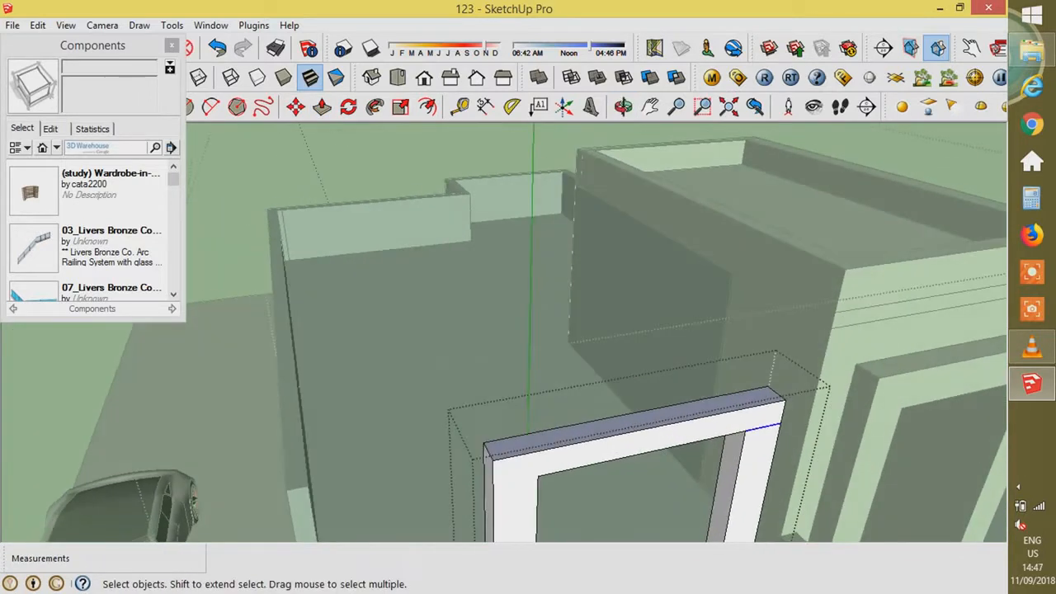
{"action": "key", "text": "Delete"}
- Inspect the finished window frame and exit component editing
{"action": "scroll", "coordinate": [742, 404], "scroll_direction": "down", "scroll_amount": 5}
{"action": "middle_click_drag", "start_coordinate": [735, 387], "coordinate": [660, 289]}
{"action": "scroll", "coordinate": [627, 277], "scroll_direction": "up", "scroll_amount": 4}
{"action": "scroll", "coordinate": [774, 219], "scroll_direction": "up", "scroll_amount": 2}
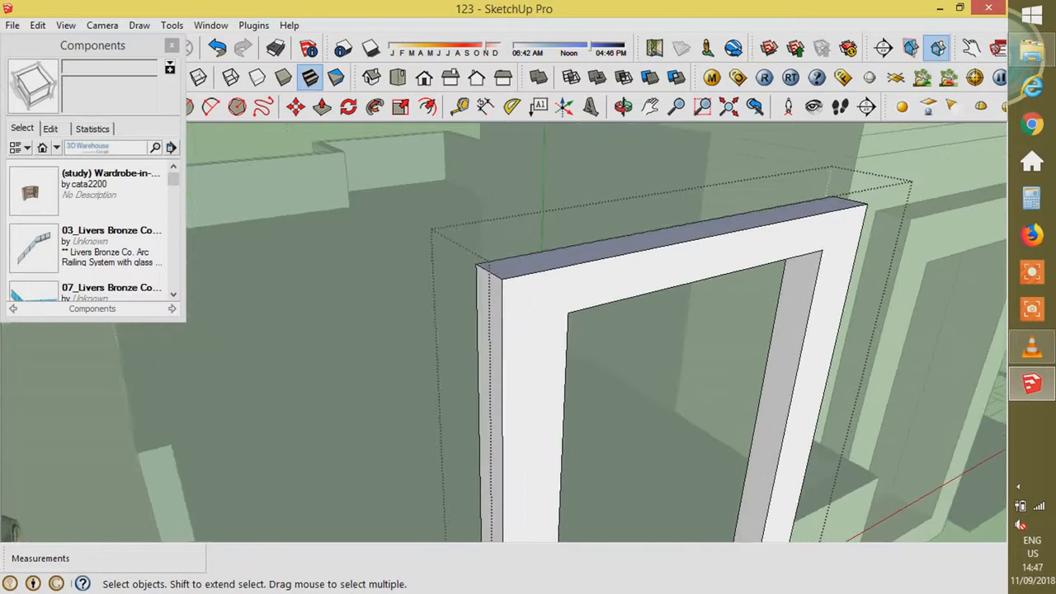
{"action": "middle_click_drag", "start_coordinate": [774, 219], "coordinate": [734, 156]}
{"action": "scroll", "coordinate": [734, 173], "scroll_direction": "down", "scroll_amount": 5}
{"action": "middle_click_drag", "start_coordinate": [710, 231], "coordinate": [879, 264]}
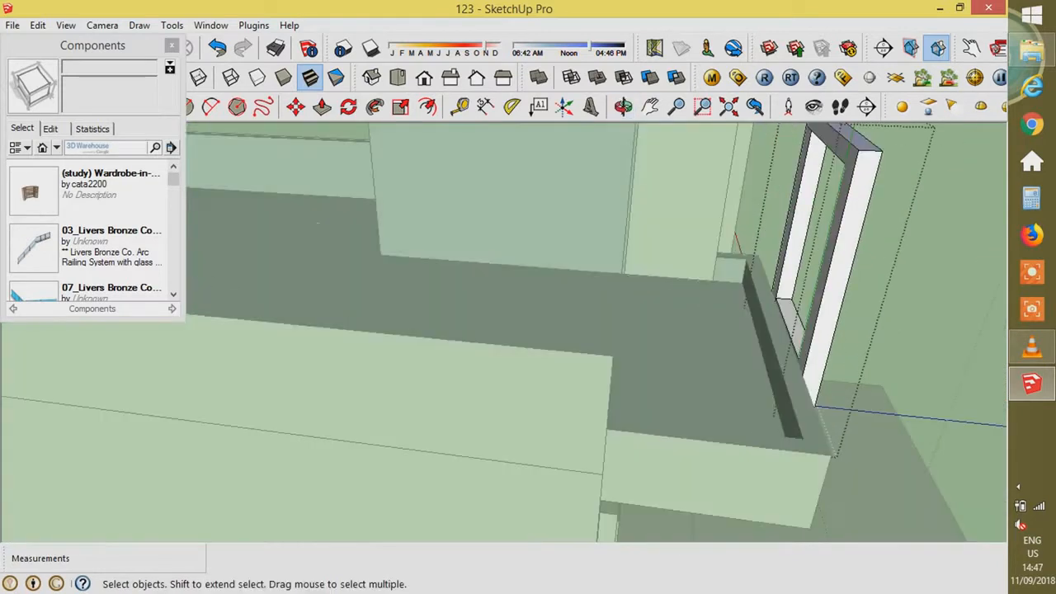
{"action": "scroll", "coordinate": [874, 256], "scroll_direction": "up", "scroll_amount": 2}
{"action": "left_click", "coordinate": [875, 256]}
{"action": "scroll", "coordinate": [747, 371], "scroll_direction": "up", "scroll_amount": 4}
{"action": "key", "text": "l"}
{"action": "key", "text": "Escape"}
{"action": "middle_click_drag", "start_coordinate": [706, 387], "coordinate": [803, 475]}
- Copy the parapet edge 0.2 m over and push the new square face up 0.6 m into a post
{"action": "key", "text": "Escape"}
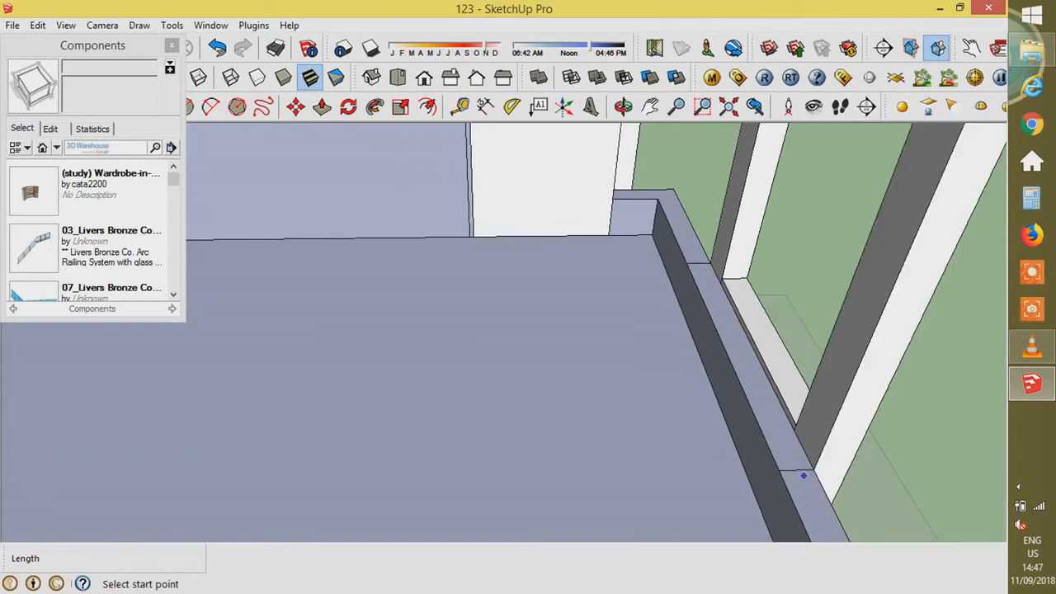
{"action": "middle_click_drag", "start_coordinate": [796, 426], "coordinate": [779, 355]}
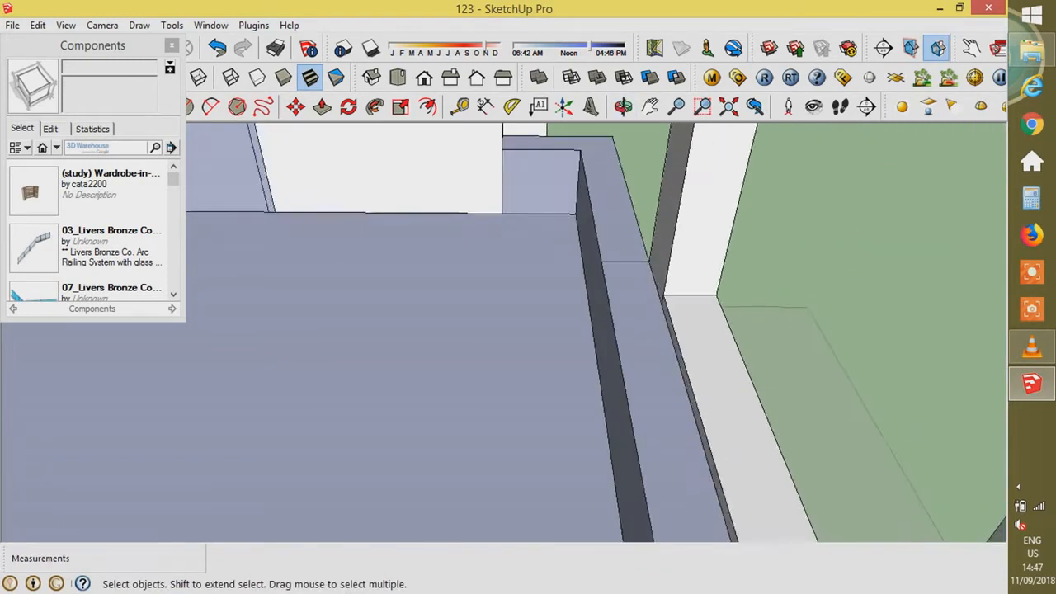
{"action": "scroll", "coordinate": [743, 330], "scroll_direction": "down", "scroll_amount": 4}
{"action": "middle_click_drag", "start_coordinate": [709, 346], "coordinate": [644, 404]}
{"action": "key", "text": "m"}
{"action": "key", "text": "ctrl"}
{"action": "left_click", "coordinate": [623, 350]}
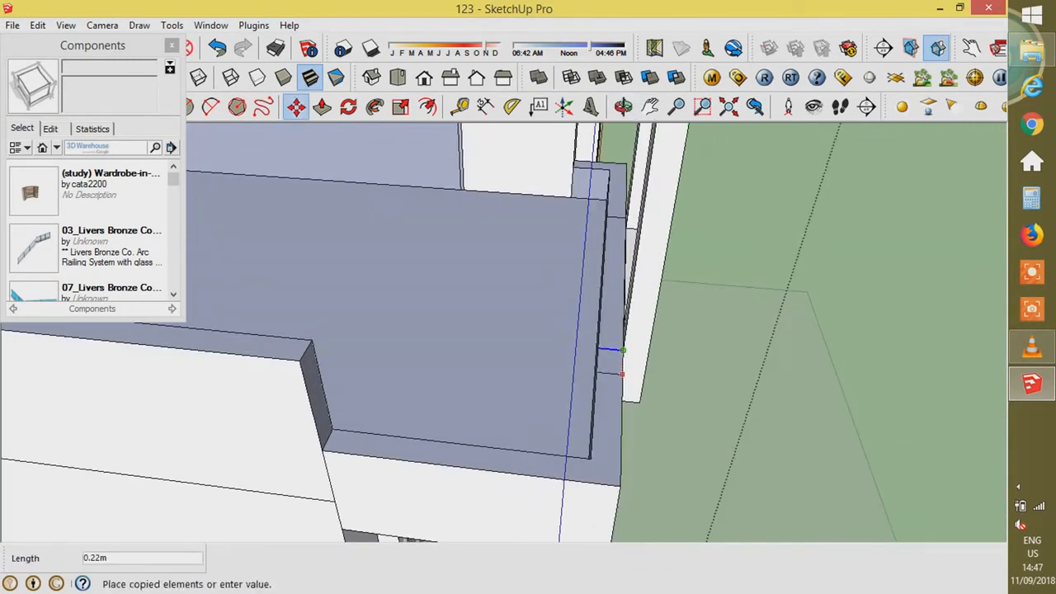
{"action": "type", "text": ".2"}
{"action": "key", "text": "Return"}
{"action": "type", "text": "p"}
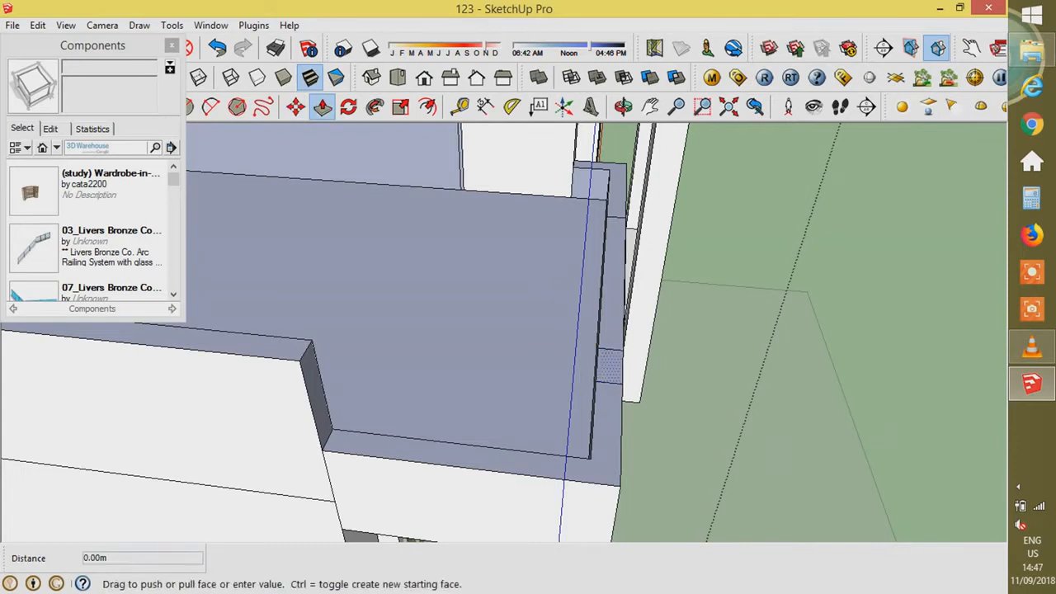
{"action": "type", "text": ".6"}
{"action": "key", "text": "Return"}
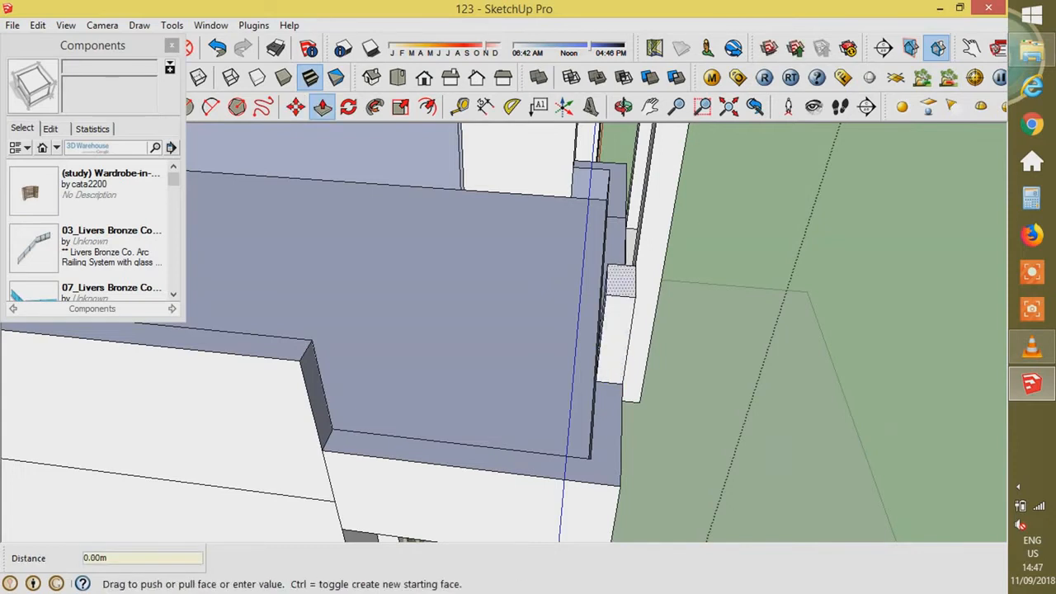
- Pull the post's cap sides out 0.1 m and 0.11 m
{"action": "key", "text": "ctrl"}
{"action": "left_click", "coordinate": [621, 281]}
{"action": "type", "text": ".1"}
{"action": "middle_click_drag", "start_coordinate": [622, 314], "coordinate": [771, 330]}
{"action": "left_click", "coordinate": [639, 312]}
{"action": "left_click", "coordinate": [658, 310]}
{"action": "type", "text": ".11"}
{"action": "key", "text": "Return"}
- Raise a post beside the front window frame and pull its cap side out 0.11 m
{"action": "middle_click_drag", "start_coordinate": [658, 310], "coordinate": [413, 289]}
{"action": "scroll", "coordinate": [478, 285], "scroll_direction": "down", "scroll_amount": 3}
{"action": "scroll", "coordinate": [446, 321], "scroll_direction": "up", "scroll_amount": 3}
{"action": "middle_click_drag", "start_coordinate": [561, 347], "coordinate": [372, 380]}
{"action": "scroll", "coordinate": [528, 363], "scroll_direction": "down", "scroll_amount": 5}
{"action": "scroll", "coordinate": [536, 354], "scroll_direction": "up", "scroll_amount": 5}
{"action": "scroll", "coordinate": [512, 363], "scroll_direction": "up", "scroll_amount": 4}
{"action": "scroll", "coordinate": [445, 371], "scroll_direction": "up", "scroll_amount": 3}
{"action": "middle_click_drag", "start_coordinate": [445, 371], "coordinate": [371, 380]}
{"action": "key", "text": "m"}
{"action": "key", "text": "ctrl"}
{"action": "left_click", "coordinate": [475, 430]}
{"action": "key", "text": "p"}
{"action": "left_click", "coordinate": [489, 448]}
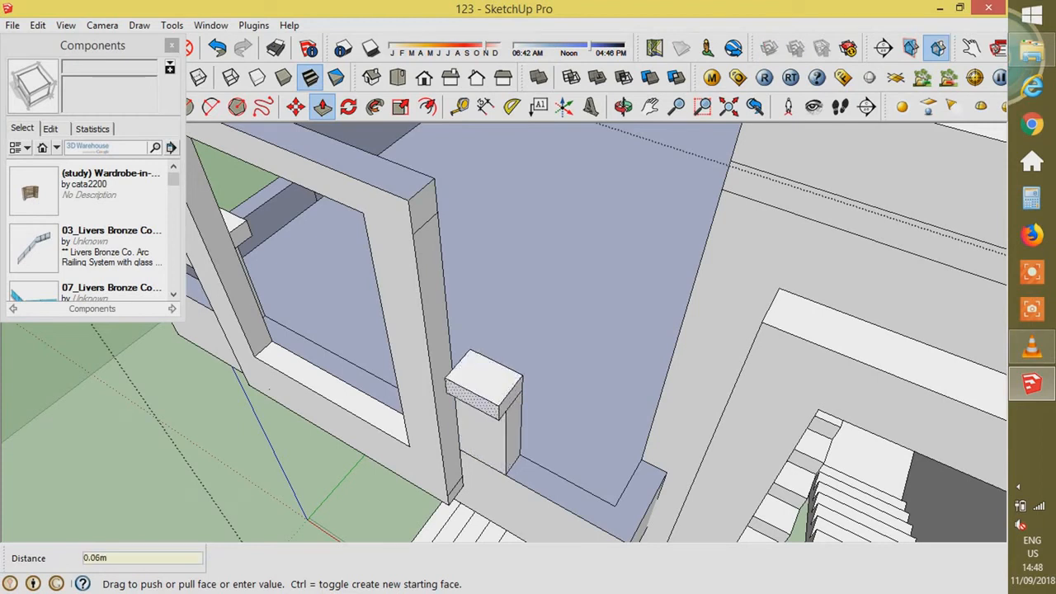
{"action": "left_click", "coordinate": [470, 401]}
{"action": "left_click", "coordinate": [508, 401]}
{"action": "left_click", "coordinate": [532, 412]}
- At the left balcony corner, copy the ledge edge 0.3 m and pull the post up 0.115 m
{"action": "scroll", "coordinate": [693, 363], "scroll_direction": "down", "scroll_amount": 3}
{"action": "middle_click_drag", "start_coordinate": [635, 330], "coordinate": [858, 185]}
{"action": "scroll", "coordinate": [577, 355], "scroll_direction": "up", "scroll_amount": 3}
{"action": "middle_click_drag", "start_coordinate": [577, 354], "coordinate": [652, 396]}
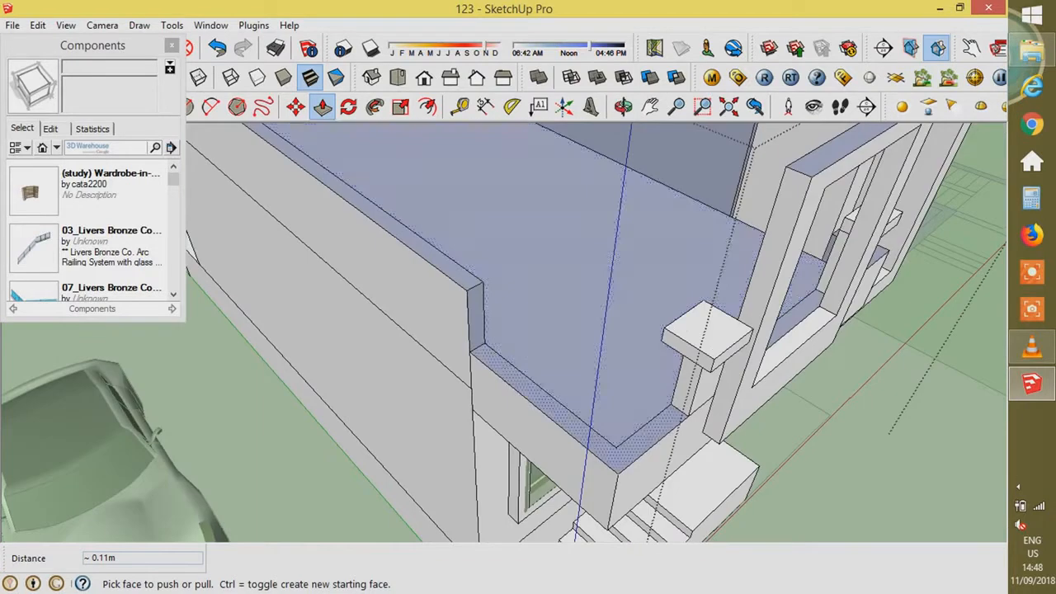
{"action": "scroll", "coordinate": [652, 396], "scroll_direction": "up", "scroll_amount": 2}
{"action": "scroll", "coordinate": [452, 330], "scroll_direction": "up", "scroll_amount": 1}
{"action": "key", "text": "space"}
{"action": "left_click", "coordinate": [450, 336]}
{"action": "scroll", "coordinate": [452, 330], "scroll_direction": "up", "scroll_amount": 2}
{"action": "left_click", "coordinate": [442, 334]}
{"action": "key", "text": "m"}
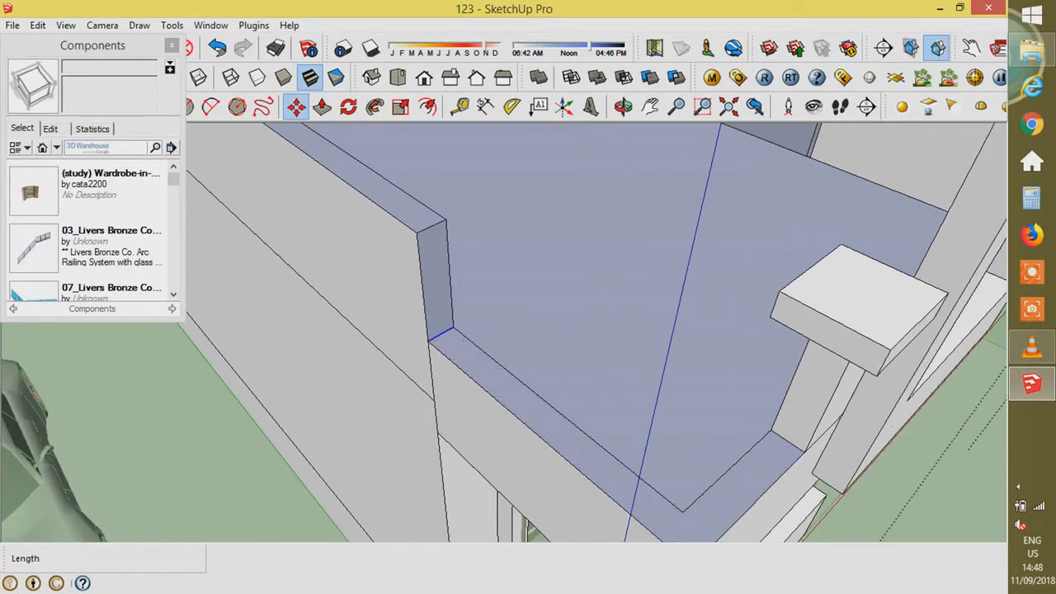
{"action": "key", "text": "ctrl"}
{"action": "left_click", "coordinate": [442, 334]}
{"action": "key", "text": "Return"}
{"action": "key", "text": "p"}
{"action": "left_click", "coordinate": [466, 355]}
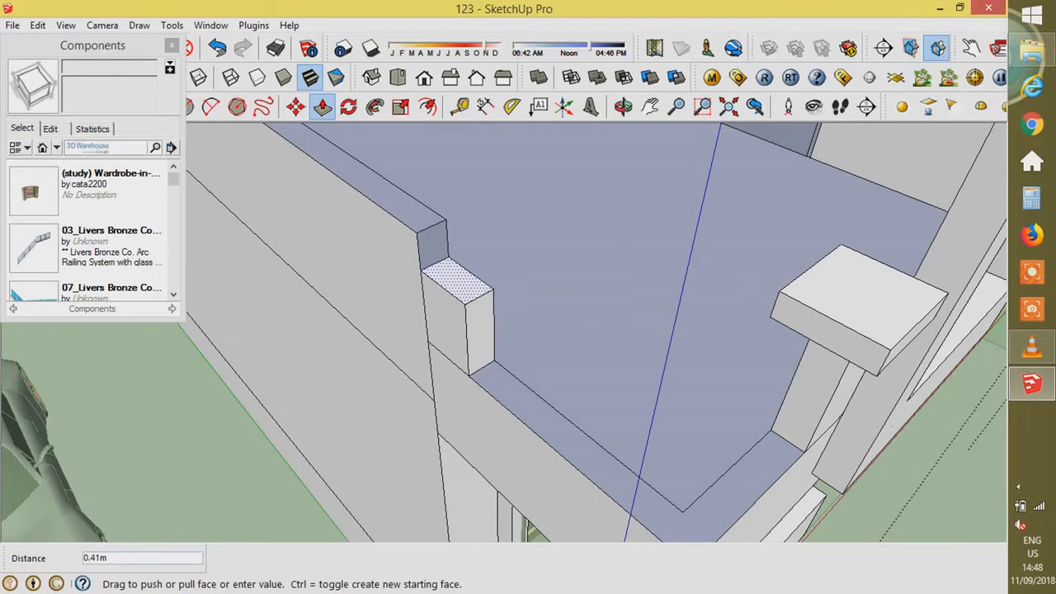
{"action": "type", "text": ".115"}
{"action": "key", "text": "Return"}
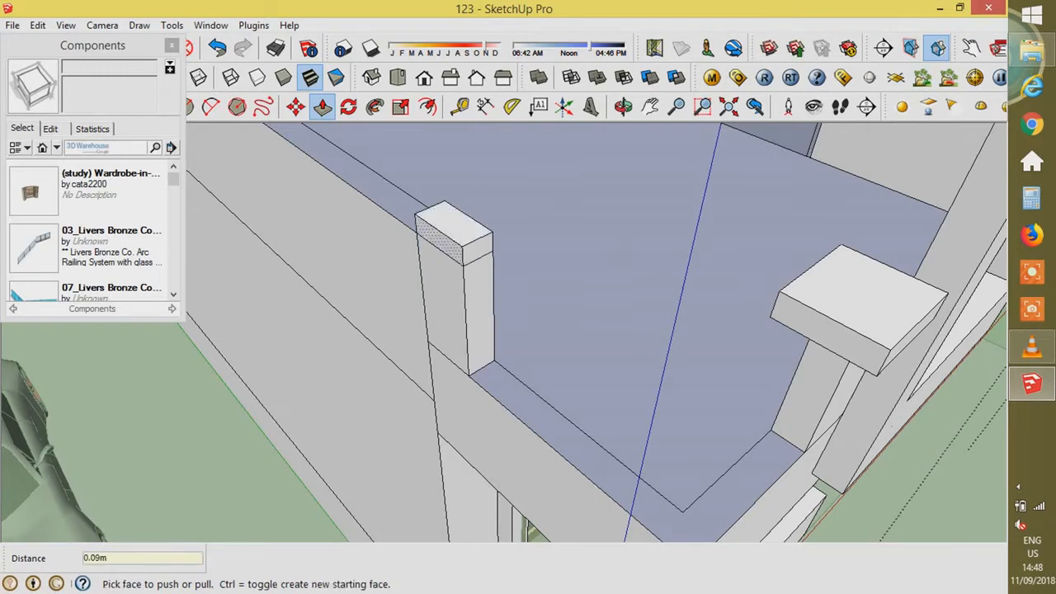
- Extend the corner post's cap faces outward by 0.1 m and 0.11 m
{"action": "left_click", "coordinate": [441, 241]}
{"action": "type", "text": ".1"}
{"action": "key", "text": "Return"}
{"action": "left_click", "coordinate": [470, 251]}
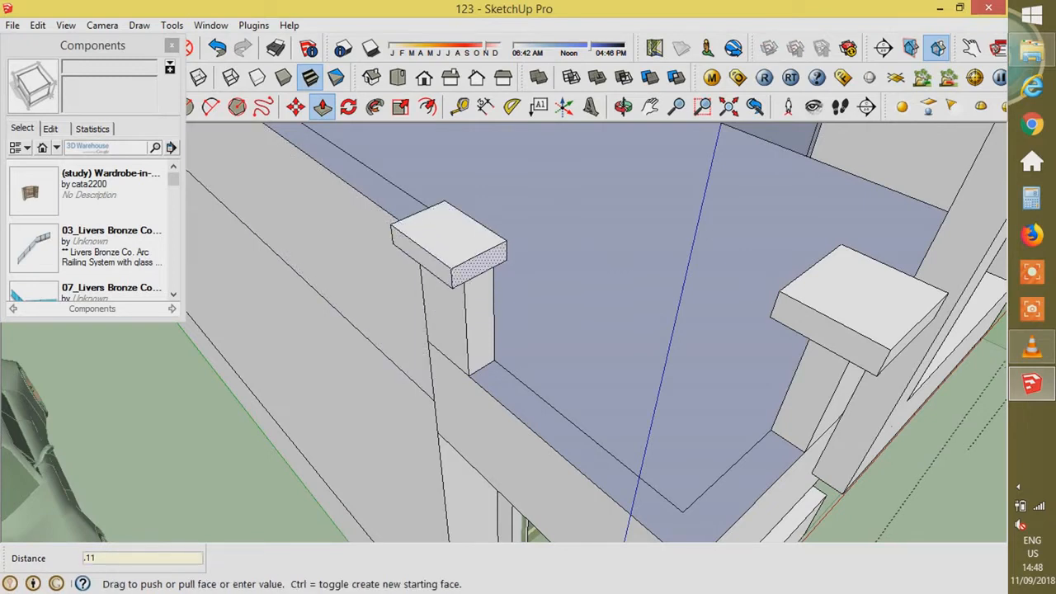
{"action": "left_click", "coordinate": [492, 269]}
{"action": "mouse_move", "coordinate": [495, 272]}
{"action": "middle_mouse_down"}
{"action": "mouse_move", "coordinate": [339, 252]}
{"action": "mouse_move", "coordinate": [528, 367]}
{"action": "mouse_move", "coordinate": [536, 285]}
{"action": "mouse_move", "coordinate": [404, 330]}
{"action": "mouse_move", "coordinate": [466, 284]}
{"action": "mouse_move", "coordinate": [495, 326]}
{"action": "middle_mouse_up"}
{"action": "scroll", "coordinate": [339, 252], "scroll_direction": "up", "scroll_amount": 3}
{"action": "left_click", "coordinate": [352, 247]}
{"action": "left_click", "coordinate": [372, 239]}
{"action": "scroll", "coordinate": [371, 248], "scroll_direction": "down", "scroll_amount": 4}
{"action": "scroll", "coordinate": [536, 285], "scroll_direction": "down", "scroll_amount": 4}
{"action": "scroll", "coordinate": [549, 289], "scroll_direction": "up", "scroll_amount": 4}
- Draw a short line on the post with a circle at its end, and group the circle
{"action": "key", "text": "l"}
{"action": "scroll", "coordinate": [493, 322], "scroll_direction": "up", "scroll_amount": 5}
{"action": "left_click", "coordinate": [452, 405]}
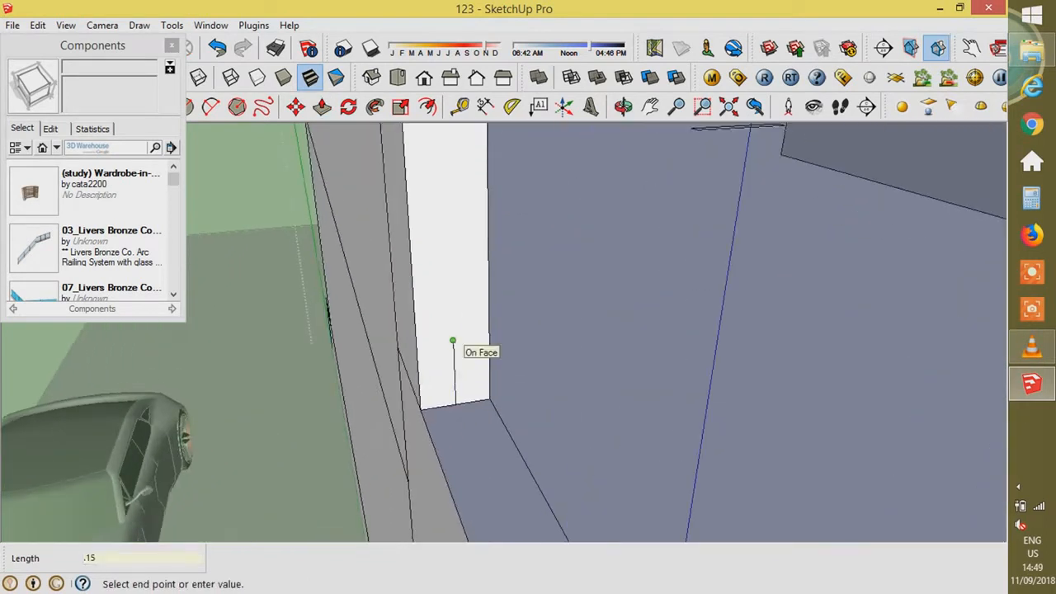
{"action": "left_click", "coordinate": [453, 341]}
{"action": "key", "text": "c"}
{"action": "scroll", "coordinate": [453, 338], "scroll_direction": "up", "scroll_amount": 1}
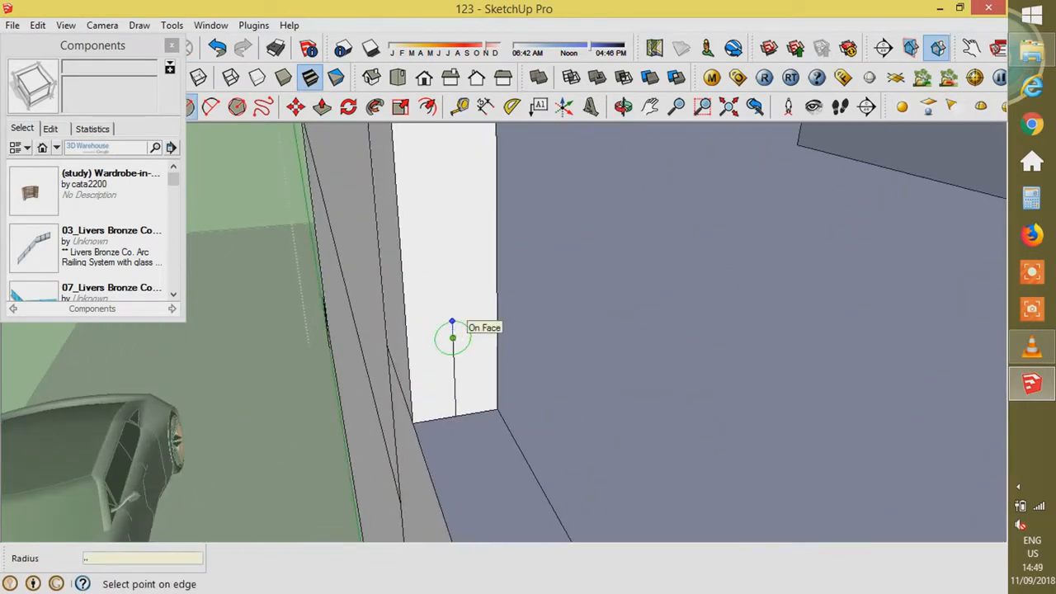
{"action": "left_click", "coordinate": [452, 322]}
{"action": "key", "text": "space"}
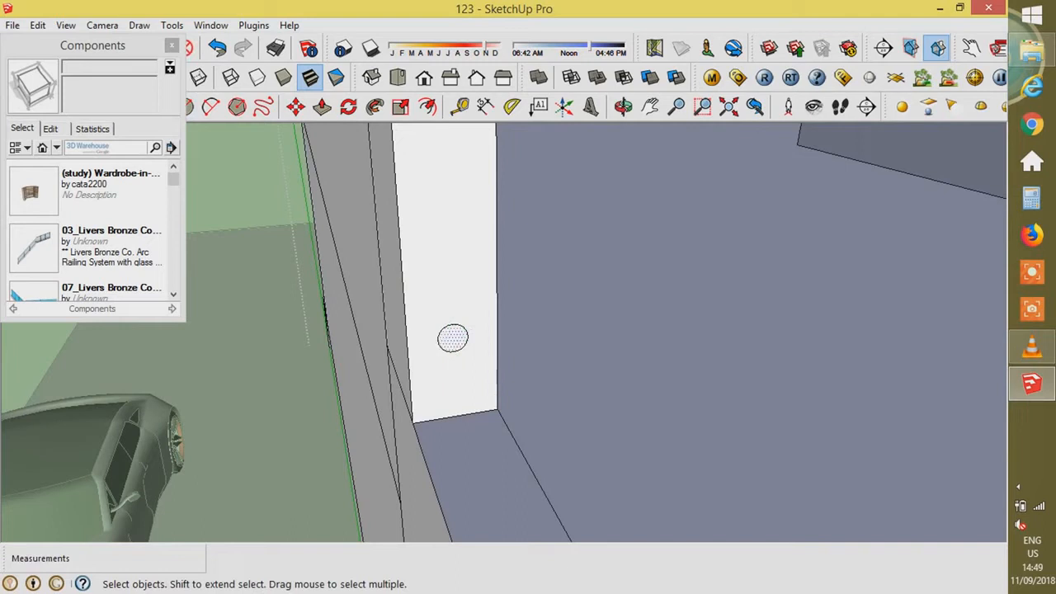
{"action": "right_click", "coordinate": [452, 342]}
{"action": "left_click", "coordinate": [501, 189]}
{"action": "scroll", "coordinate": [423, 285], "scroll_direction": "down", "scroll_amount": 3}
{"action": "double_click", "coordinate": [438, 313]}
{"action": "scroll", "coordinate": [519, 398], "scroll_direction": "down", "scroll_amount": 1}
- Sweep the circle with Follow Me along the parapet edge around the corner
{"action": "key", "text": "l"}
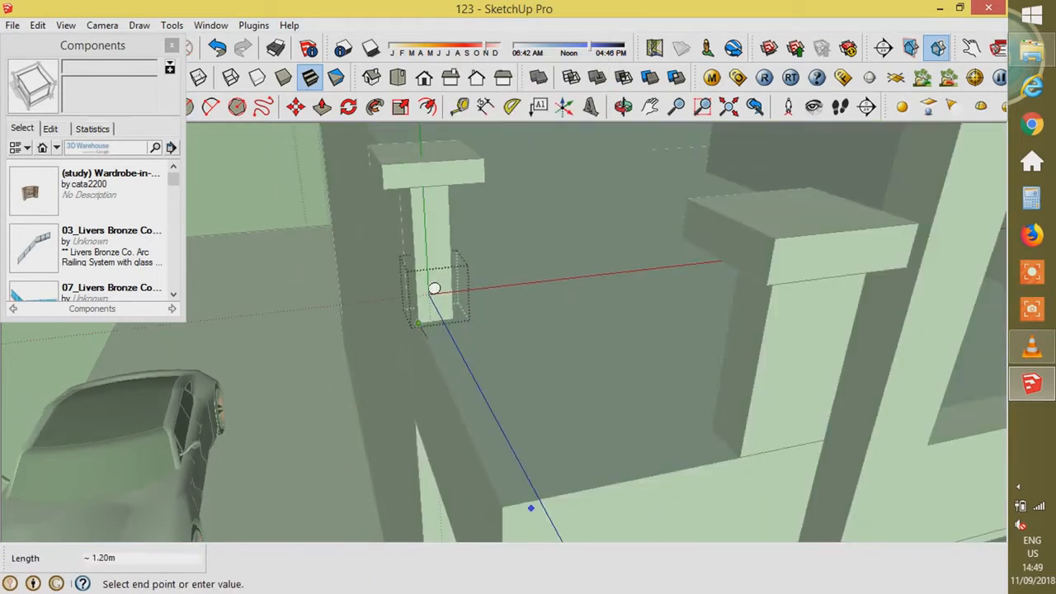
{"action": "key", "text": "p"}
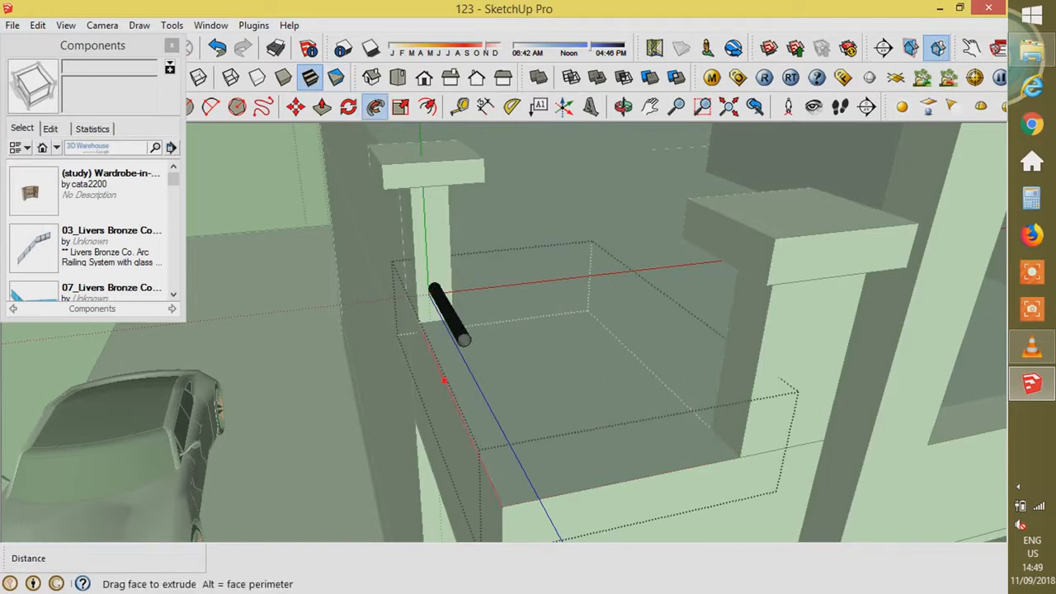
{"action": "left_click", "coordinate": [736, 459]}
{"action": "scroll", "coordinate": [669, 377], "scroll_direction": "down", "scroll_amount": 3}
- Paint the rail with Color_C08 and adjust its rendering material settings
{"action": "key", "text": "b"}
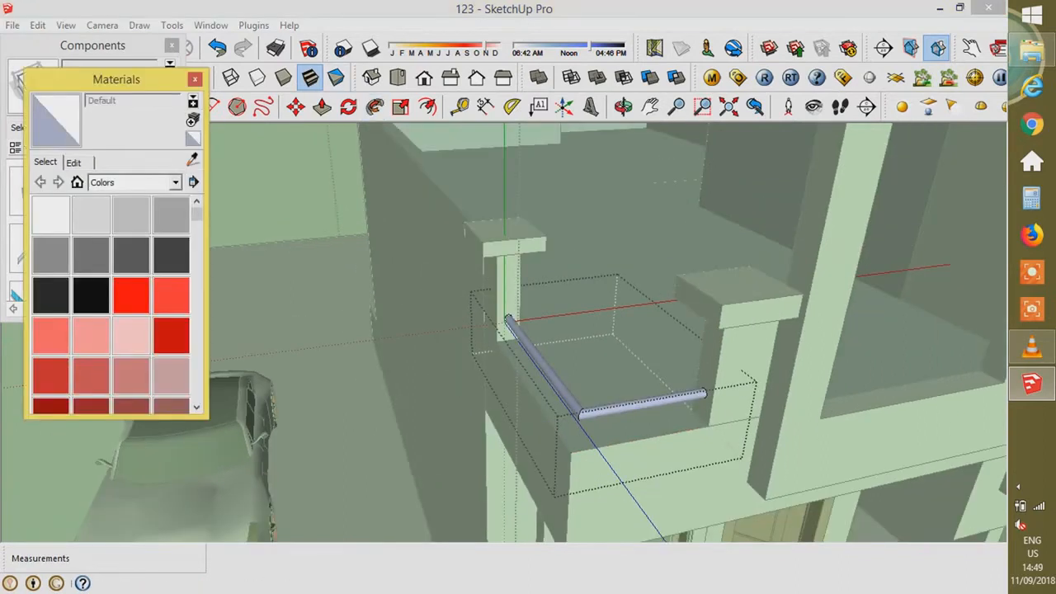
{"action": "scroll", "coordinate": [169, 235], "scroll_direction": "down", "scroll_amount": 3}
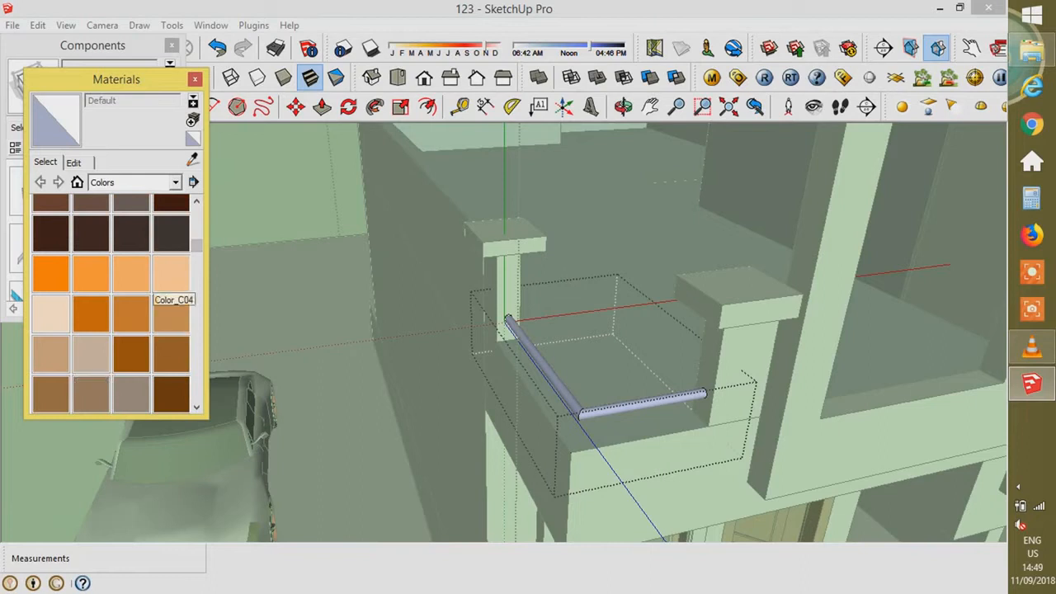
{"action": "left_click", "coordinate": [170, 313]}
{"action": "left_click", "coordinate": [712, 77]}
{"action": "right_click", "coordinate": [292, 461]}
{"action": "mouse_move", "coordinate": [413, 295]}
{"action": "left_click", "coordinate": [498, 312]}
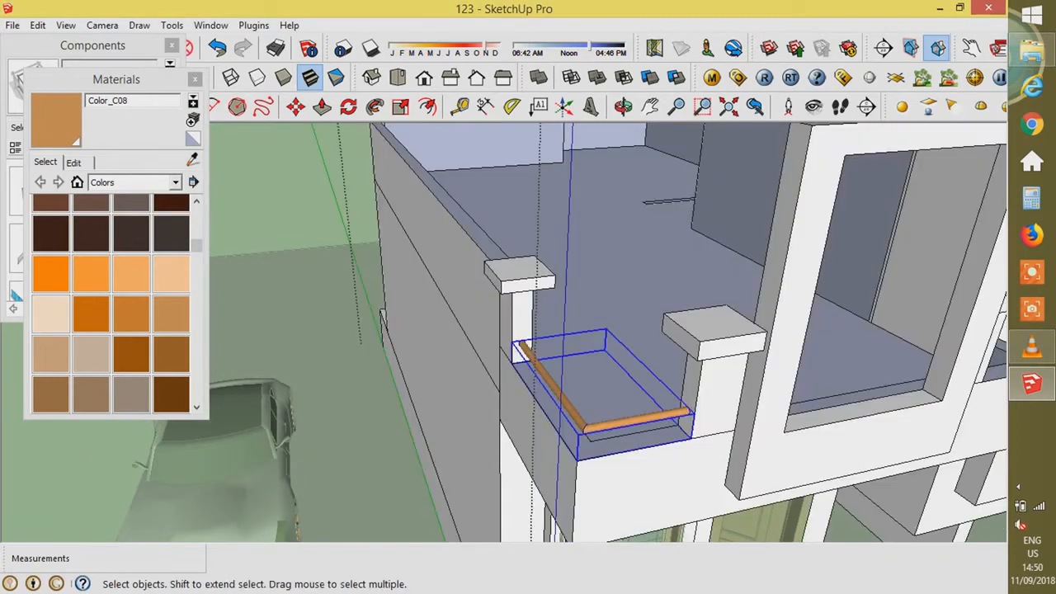
{"action": "scroll", "coordinate": [570, 419], "scroll_direction": "up", "scroll_amount": 4}
- Copy the rail 0.1 m below, then copy both rails 0.3 m up for four stacked rails
{"action": "key", "text": "m"}
{"action": "left_click", "coordinate": [491, 239]}
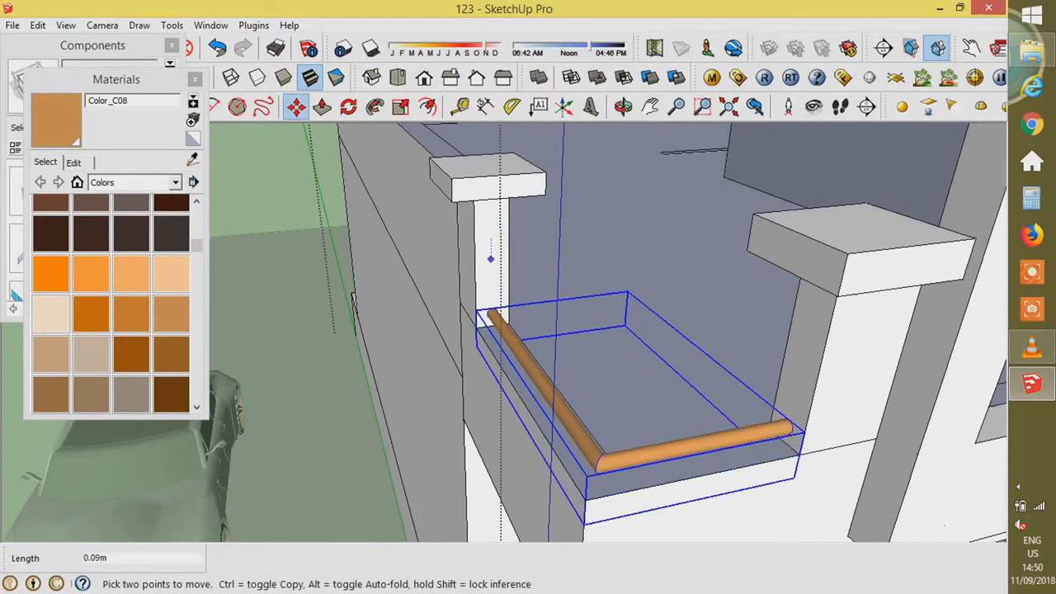
{"action": "key", "text": "ctrl"}
{"action": "scroll", "coordinate": [491, 248], "scroll_direction": "up", "scroll_amount": 1}
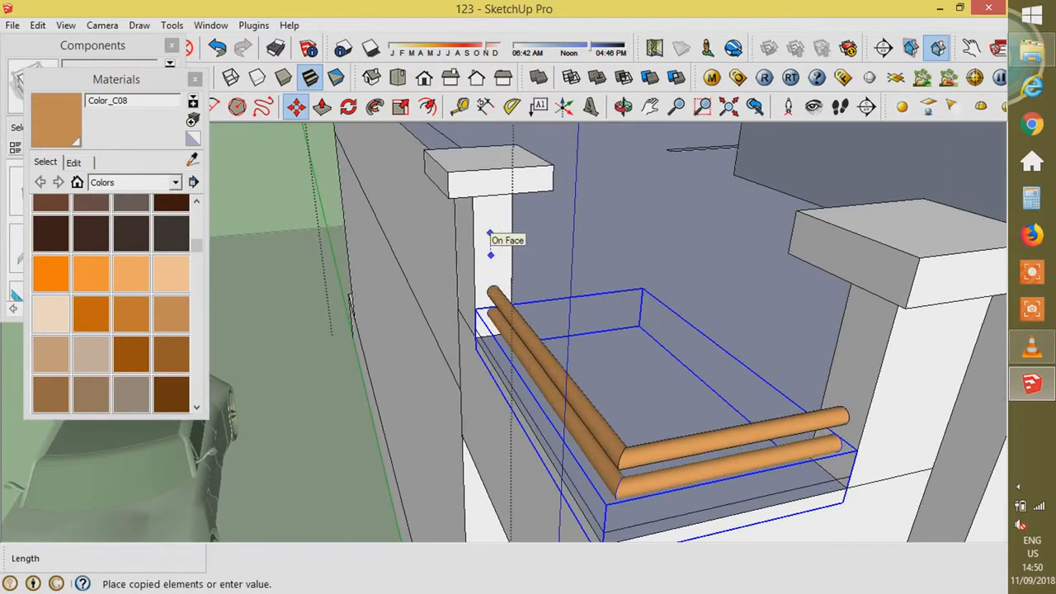
{"action": "type", "text": ".1"}
{"action": "key", "text": "Return"}
{"action": "key", "text": "space"}
{"action": "left_click", "coordinate": [510, 339], "text": "shift"}
{"action": "key", "text": "m"}
{"action": "left_click", "coordinate": [415, 263]}
{"action": "key", "text": "ctrl"}
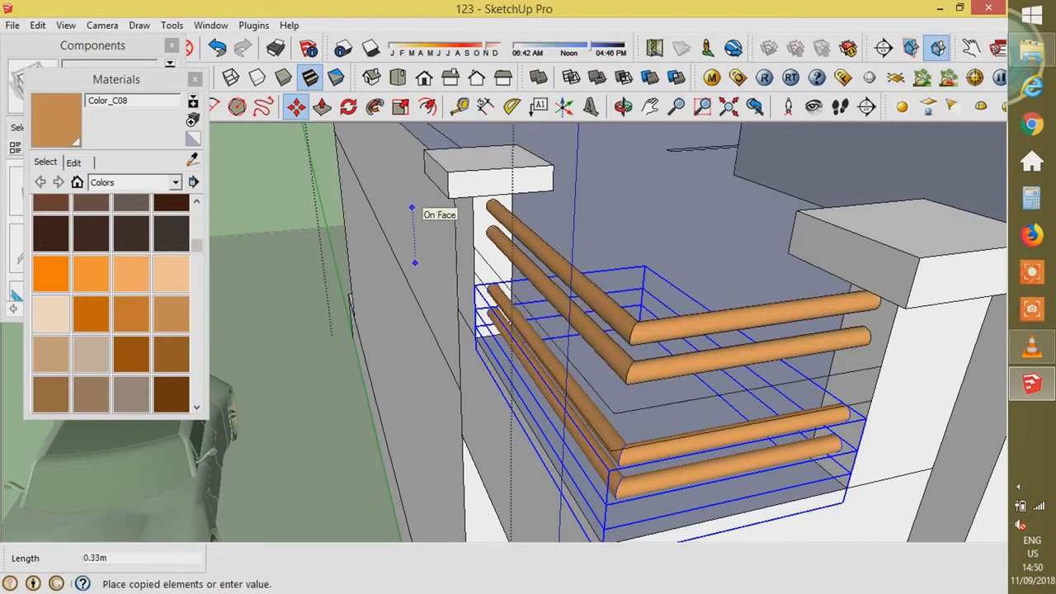
{"action": "key", "text": "Return"}
{"action": "scroll", "coordinate": [405, 231], "scroll_direction": "down", "scroll_amount": 7}
- Select the railing bars and rotate them 150° about the balcony floor
{"action": "key", "text": "space"}
{"action": "left_click", "coordinate": [272, 248]}
{"action": "middle_click_drag", "start_coordinate": [363, 281], "coordinate": [396, 297]}
{"action": "scroll", "coordinate": [495, 240], "scroll_direction": "down", "scroll_amount": 3}
{"action": "scroll", "coordinate": [388, 297], "scroll_direction": "up", "scroll_amount": 2}
{"action": "left_click", "coordinate": [410, 282]}
{"action": "left_click", "coordinate": [410, 308], "text": "shift"}
{"action": "scroll", "coordinate": [404, 301], "scroll_direction": "up", "scroll_amount": 4}
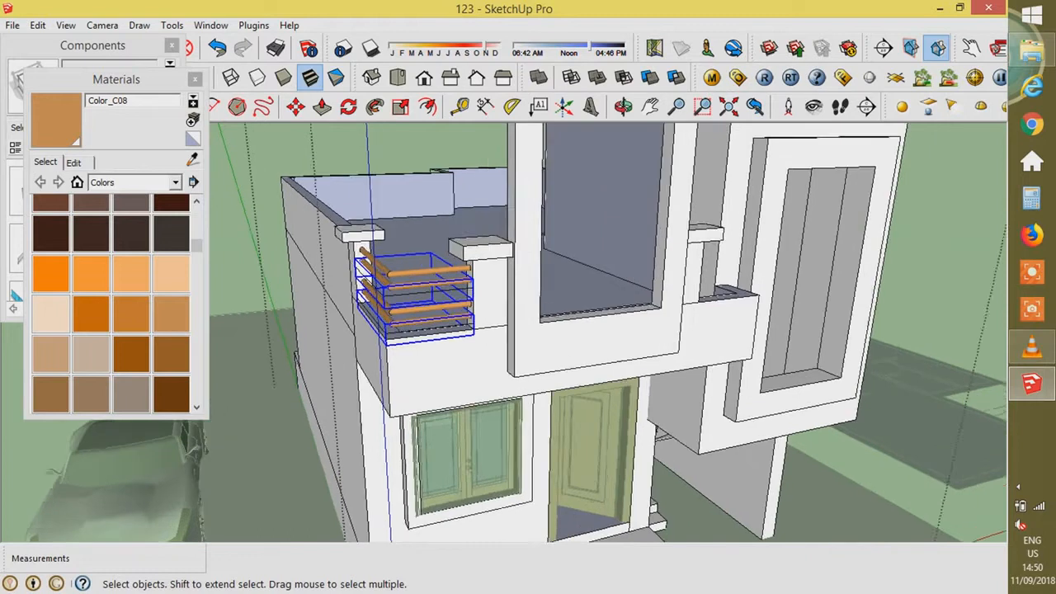
{"action": "scroll", "coordinate": [393, 297], "scroll_direction": "up", "scroll_amount": 4}
{"action": "left_click", "coordinate": [396, 326], "text": "shift"}
{"action": "scroll", "coordinate": [396, 322], "scroll_direction": "down", "scroll_amount": 3}
{"action": "middle_click_drag", "start_coordinate": [396, 322], "coordinate": [317, 392]}
{"action": "left_click", "coordinate": [348, 107]}
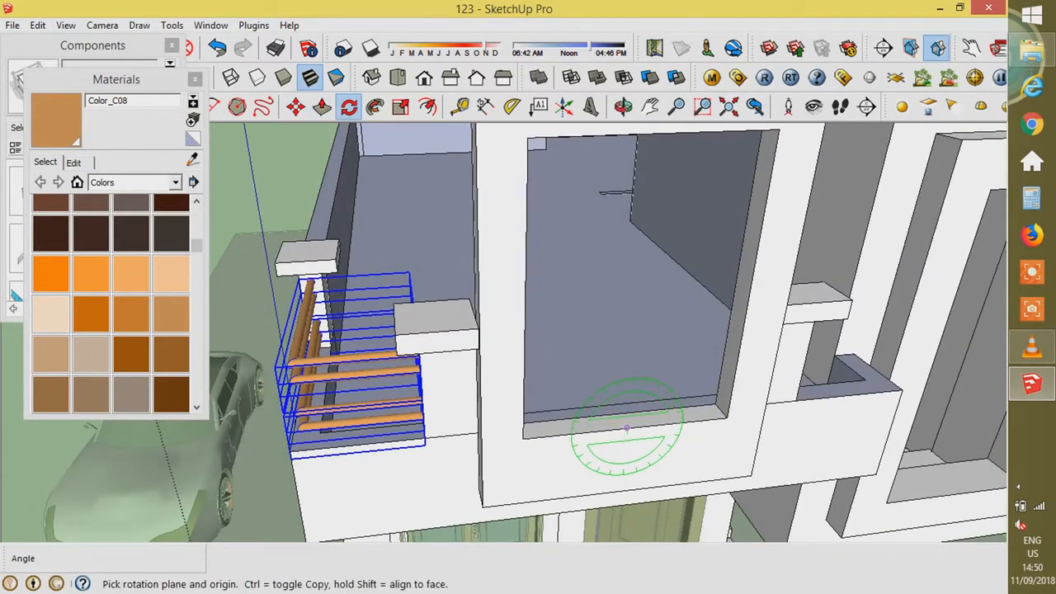
{"action": "left_click", "coordinate": [662, 424]}
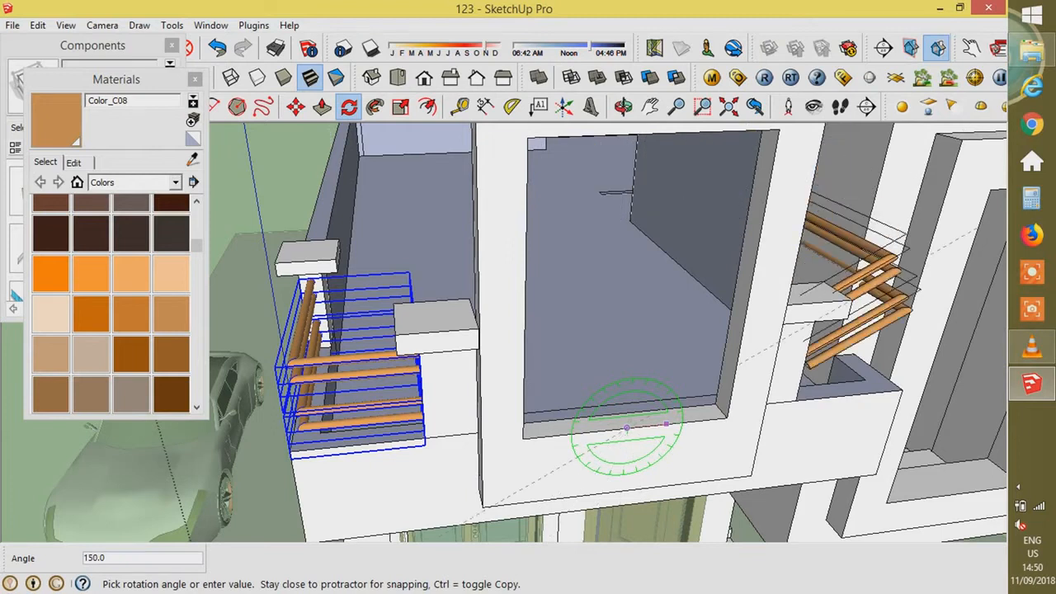
{"action": "left_click", "coordinate": [569, 435]}
- Move the rotated railing up into the right balcony's wall corner
{"action": "middle_click_drag", "start_coordinate": [566, 436], "coordinate": [684, 495]}
{"action": "key", "text": "m"}
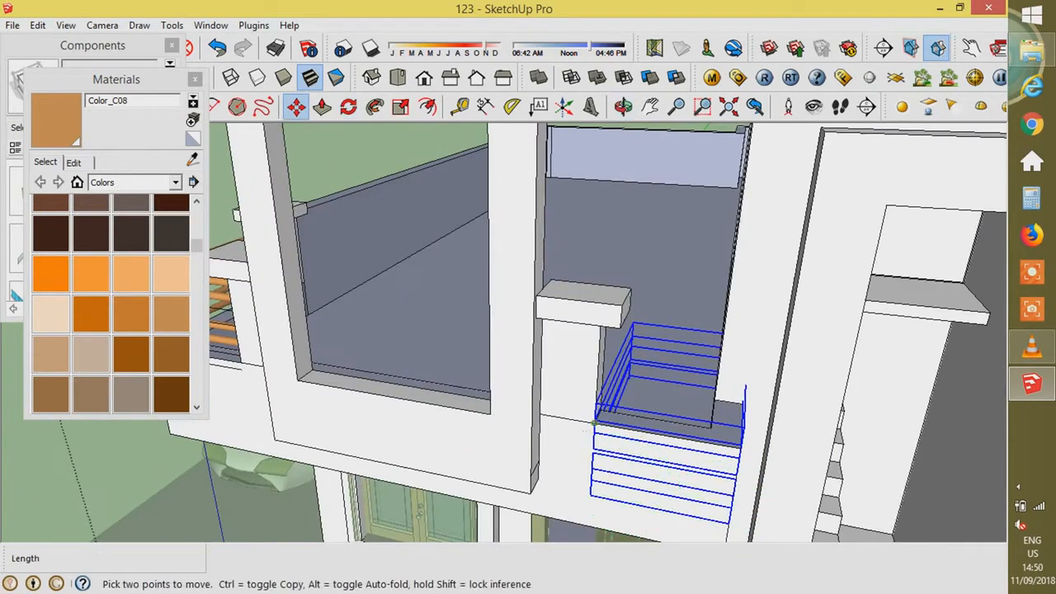
{"action": "left_click", "coordinate": [594, 423]}
{"action": "left_click", "coordinate": [592, 340]}
{"action": "middle_click_drag", "start_coordinate": [591, 346], "coordinate": [487, 330]}
{"action": "scroll", "coordinate": [486, 338], "scroll_direction": "up", "scroll_amount": 4}
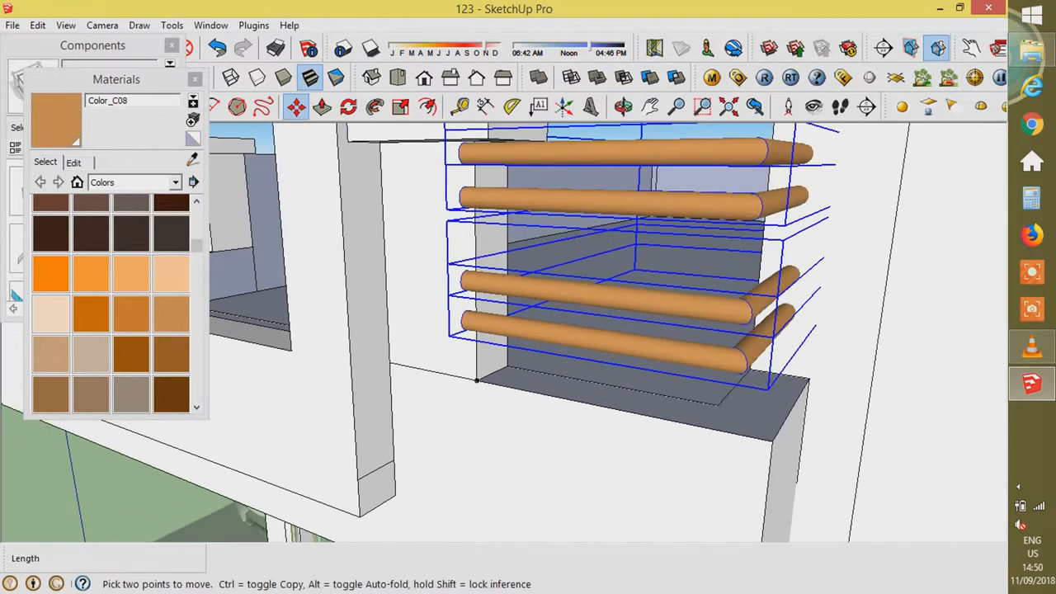
{"action": "left_click", "coordinate": [448, 337]}
{"action": "left_click", "coordinate": [477, 381]}
- Nudge the railing sideways 0.08 m into its final position and close the group
{"action": "middle_click_drag", "start_coordinate": [481, 384], "coordinate": [717, 363]}
{"action": "scroll", "coordinate": [553, 402], "scroll_direction": "up", "scroll_amount": 4}
{"action": "left_click", "coordinate": [758, 465]}
{"action": "left_click", "coordinate": [691, 461]}
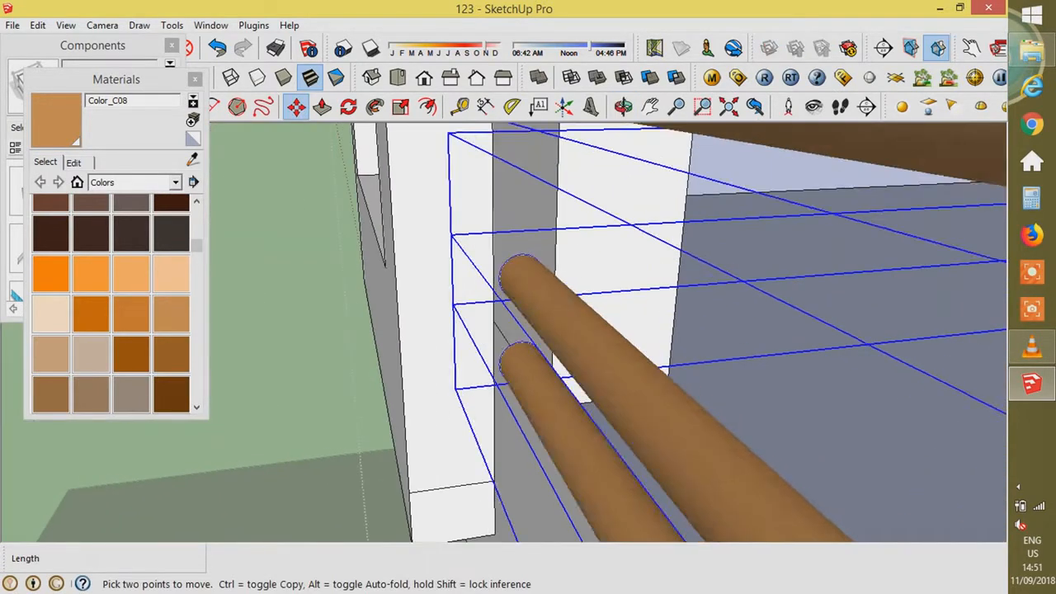
{"action": "left_click", "coordinate": [569, 261]}
{"action": "left_click", "coordinate": [665, 252]}
{"action": "scroll", "coordinate": [597, 295], "scroll_direction": "down", "scroll_amount": 6}
{"action": "middle_click_drag", "start_coordinate": [596, 295], "coordinate": [833, 322]}
{"action": "scroll", "coordinate": [755, 396], "scroll_direction": "down", "scroll_amount": 3}
{"action": "key", "text": "space"}
{"action": "key", "text": "Escape"}
{"action": "scroll", "coordinate": [767, 363], "scroll_direction": "up", "scroll_amount": 3}
{"action": "scroll", "coordinate": [833, 281], "scroll_direction": "up", "scroll_amount": 3}
- Delete the leftover path lines inside all four rails of the right balcony railing
{"action": "double_click", "coordinate": [854, 262]}
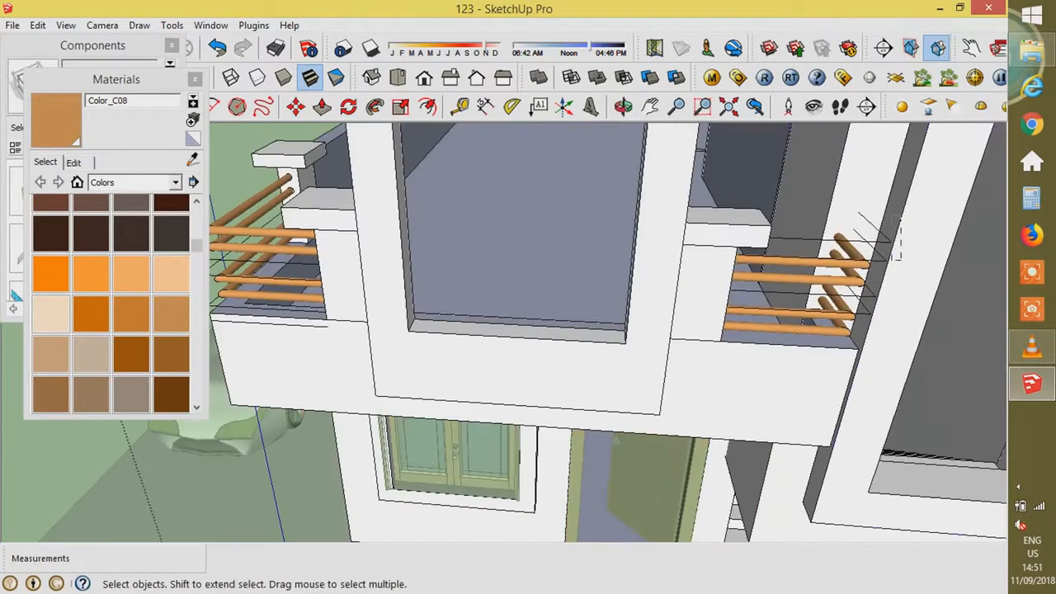
{"action": "double_click", "coordinate": [854, 262]}
{"action": "key", "text": "Delete"}
{"action": "double_click", "coordinate": [854, 282]}
{"action": "left_click_drag", "start_coordinate": [900, 287], "coordinate": [872, 260]}
{"action": "key", "text": "Delete"}
{"action": "double_click", "coordinate": [850, 314]}
{"action": "left_click_drag", "start_coordinate": [892, 320], "coordinate": [867, 298]}
{"action": "key", "text": "Delete"}
{"action": "double_click", "coordinate": [844, 332]}
{"action": "left_click_drag", "start_coordinate": [891, 340], "coordinate": [863, 312]}
{"action": "key", "text": "Delete"}
- Delete the leftover path lines inside all four rails of the left balcony railing
{"action": "scroll", "coordinate": [891, 371], "scroll_direction": "down", "scroll_amount": 3}
{"action": "scroll", "coordinate": [399, 256], "scroll_direction": "up", "scroll_amount": 4}
{"action": "double_click", "coordinate": [398, 278]}
{"action": "scroll", "coordinate": [384, 289], "scroll_direction": "up", "scroll_amount": 2}
{"action": "left_click", "coordinate": [388, 311]}
{"action": "key", "text": "Delete"}
{"action": "double_click", "coordinate": [401, 293]}
{"action": "left_click", "coordinate": [392, 334]}
{"action": "key", "text": "Delete"}
{"action": "double_click", "coordinate": [404, 338]}
{"action": "left_click", "coordinate": [396, 380]}
{"action": "key", "text": "Delete"}
{"action": "double_click", "coordinate": [404, 361]}
{"action": "left_click_drag", "start_coordinate": [396, 416], "coordinate": [366, 389]}
{"action": "key", "text": "Delete"}
- Move the two upper rails of the left railing down 0.1 m
{"action": "middle_click_drag", "start_coordinate": [470, 372], "coordinate": [569, 247]}
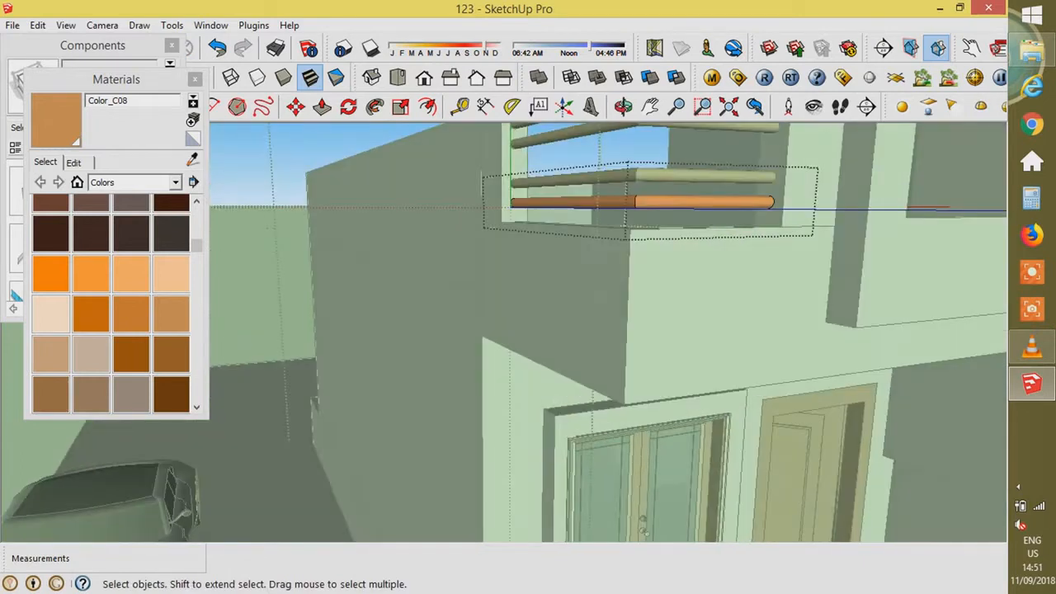
{"action": "scroll", "coordinate": [544, 338], "scroll_direction": "down", "scroll_amount": 5}
{"action": "key", "text": "Escape"}
{"action": "scroll", "coordinate": [611, 363], "scroll_direction": "down", "scroll_amount": 2}
{"action": "middle_click_drag", "start_coordinate": [610, 289], "coordinate": [495, 371]}
{"action": "scroll", "coordinate": [528, 346], "scroll_direction": "up", "scroll_amount": 4}
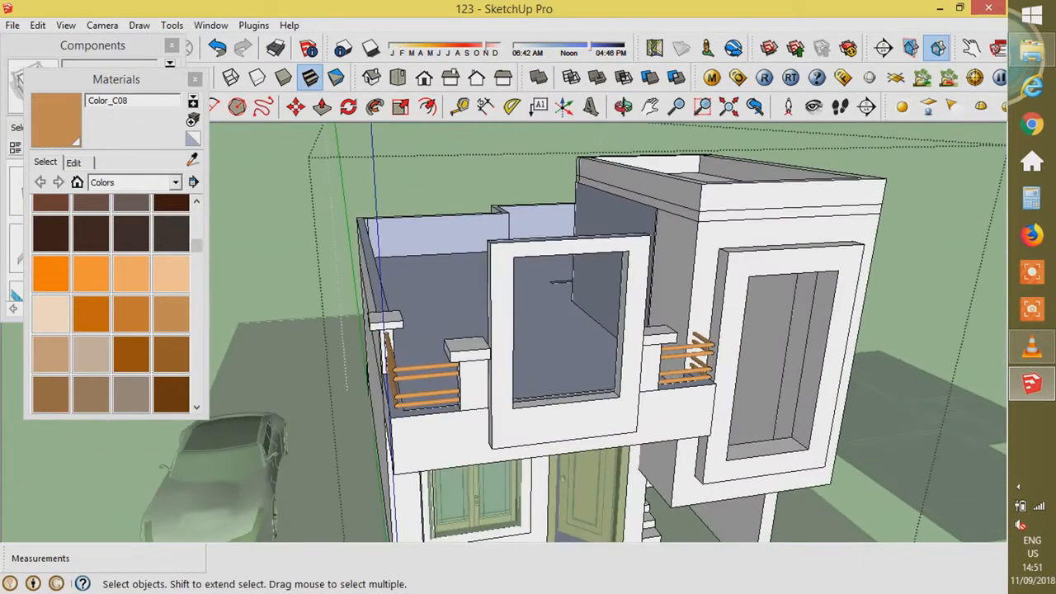
{"action": "scroll", "coordinate": [404, 379], "scroll_direction": "up", "scroll_amount": 6}
{"action": "left_click", "coordinate": [462, 337]}
{"action": "left_click", "coordinate": [462, 361], "text": "shift"}
{"action": "key", "text": "m"}
{"action": "left_click", "coordinate": [581, 344]}
{"action": "type", "text": ".1"}
{"action": "key", "text": "Return"}
- Try moving the selected rails down another 0.1 m, then undo it
{"action": "middle_click_drag", "start_coordinate": [590, 379], "coordinate": [418, 405]}
{"action": "scroll", "coordinate": [437, 405], "scroll_direction": "down", "scroll_amount": 4}
{"action": "key", "text": "space"}
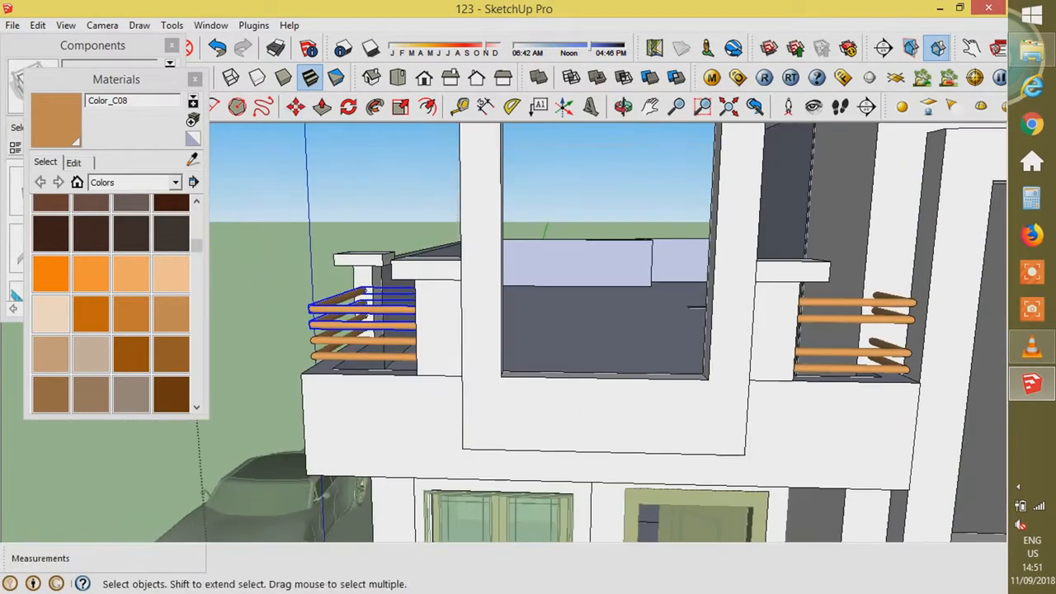
{"action": "key", "text": "m"}
{"action": "left_click", "coordinate": [768, 300]}
{"action": "type", "text": ".1"}
{"action": "key", "text": "Return"}
{"action": "key", "text": "space"}
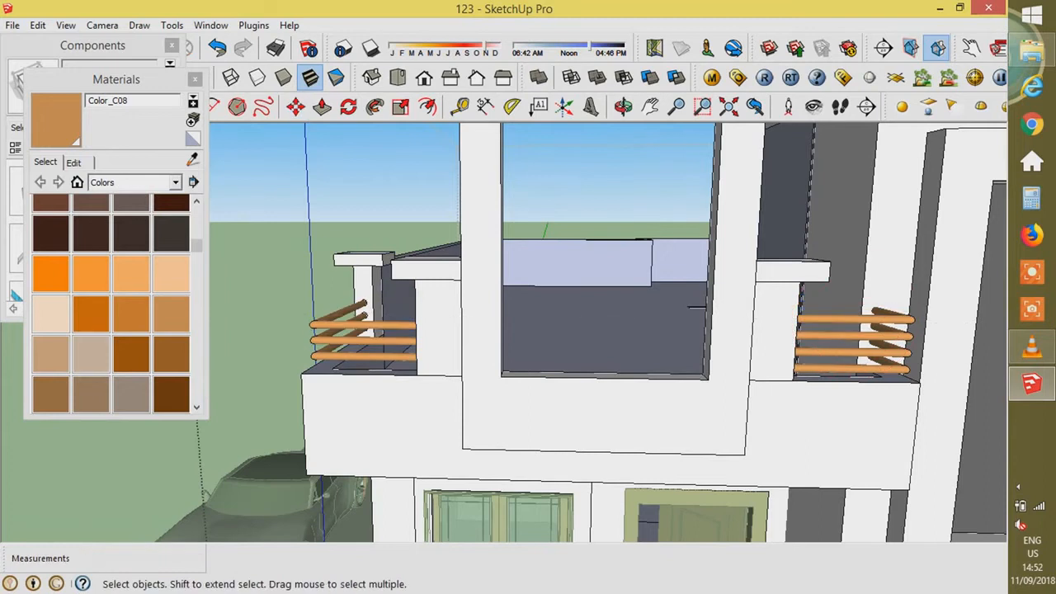
{"action": "key", "text": "ctrl+z"}
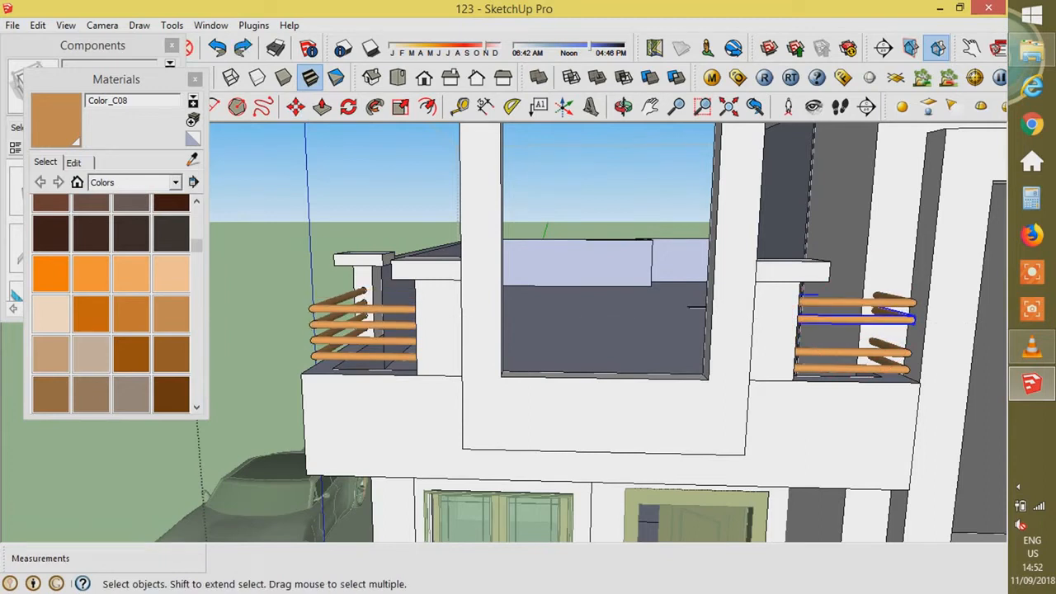
- Move the selected upper rails down 0.1 m
{"action": "key", "text": "m"}
{"action": "left_click", "coordinate": [763, 301]}
{"action": "type", "text": ".1"}
{"action": "key", "text": "Return"}
{"action": "key", "text": "space"}
{"action": "middle_click_drag", "start_coordinate": [766, 327], "coordinate": [812, 327]}
{"action": "scroll", "coordinate": [783, 306], "scroll_direction": "down", "scroll_amount": 3}
{"action": "scroll", "coordinate": [813, 326], "scroll_direction": "up", "scroll_amount": 4}
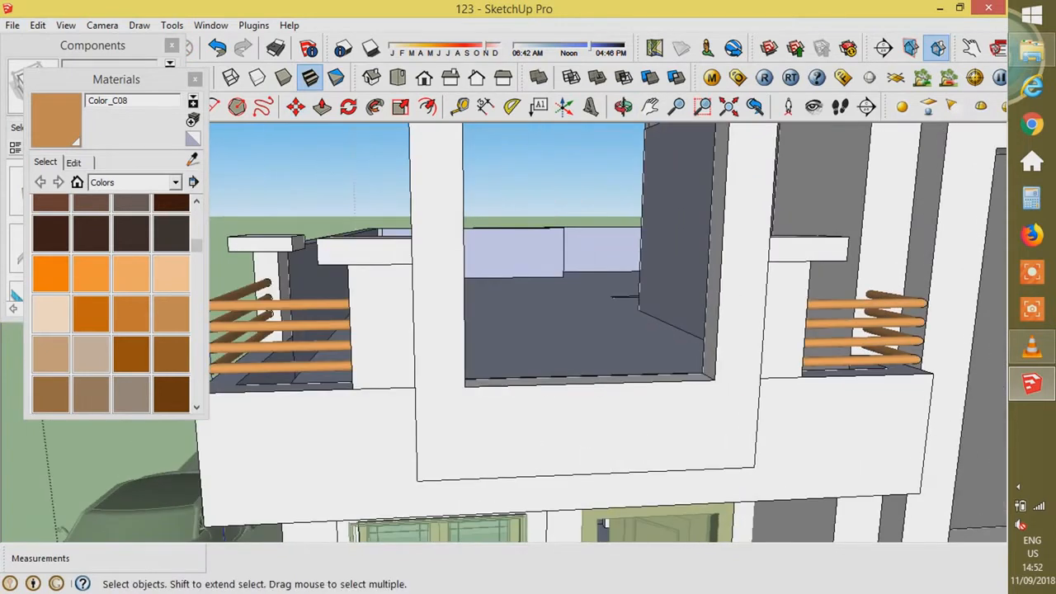
- Lift the selected rails 0.03 m, then select the bottom right rail
{"action": "key", "text": "m"}
{"action": "left_click", "coordinate": [801, 416]}
{"action": "type", "text": ".03"}
{"action": "key", "text": "Return"}
{"action": "key", "text": "Escape"}
{"action": "key", "text": "space"}
{"action": "left_click", "coordinate": [861, 357]}
- Lift the right balcony rails 0.025 m and clear the selection
{"action": "key", "text": "m"}
{"action": "left_click", "coordinate": [850, 411]}
{"action": "type", "text": ".025"}
{"action": "key", "text": "Return"}
{"action": "key", "text": "ctrl+t"}
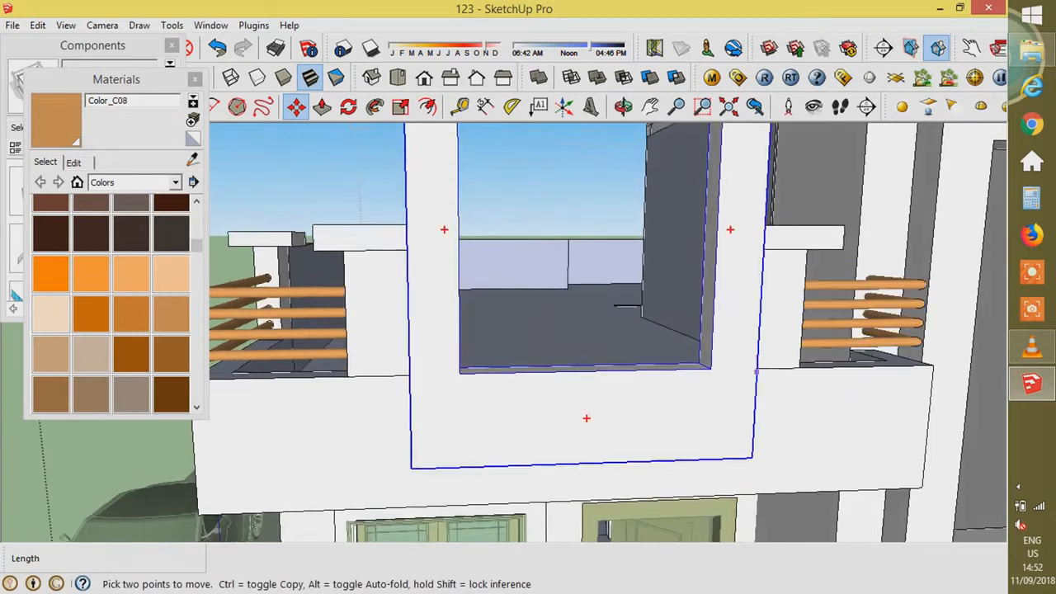
- Orbit to the house's left side and pick the green Color_F13 material
{"action": "scroll", "coordinate": [775, 429], "scroll_direction": "down", "scroll_amount": 5}
{"action": "middle_click_drag", "start_coordinate": [775, 429], "coordinate": [764, 434]}
{"action": "scroll", "coordinate": [763, 434], "scroll_direction": "up", "scroll_amount": 2}
{"action": "middle_click_drag", "start_coordinate": [724, 395], "coordinate": [693, 395]}
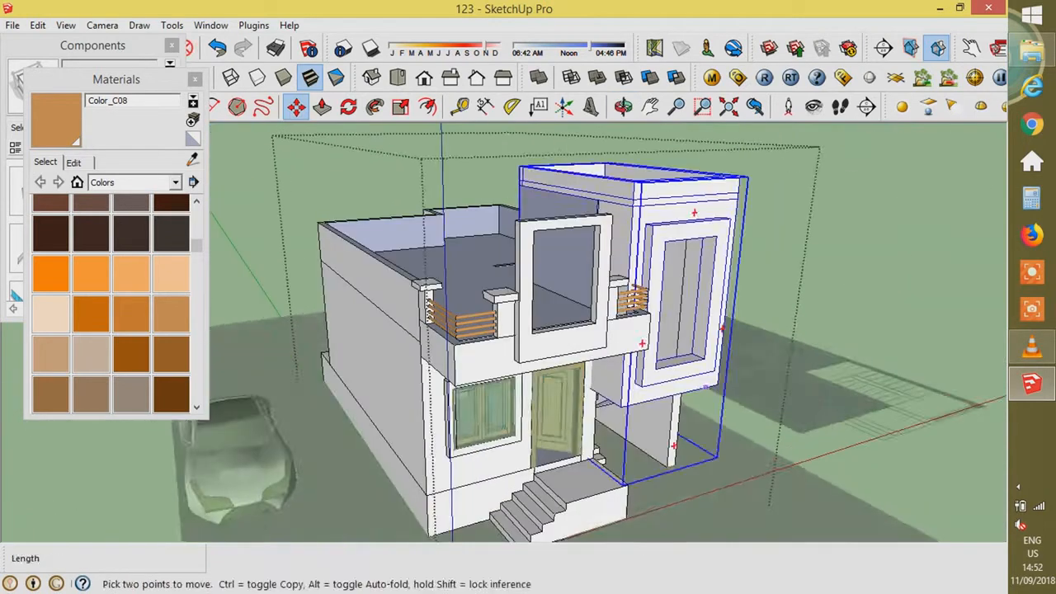
{"action": "key", "text": "space"}
{"action": "left_click", "coordinate": [792, 354]}
{"action": "key", "text": "b"}
{"action": "left_click_drag", "start_coordinate": [196, 246], "coordinate": [196, 293]}
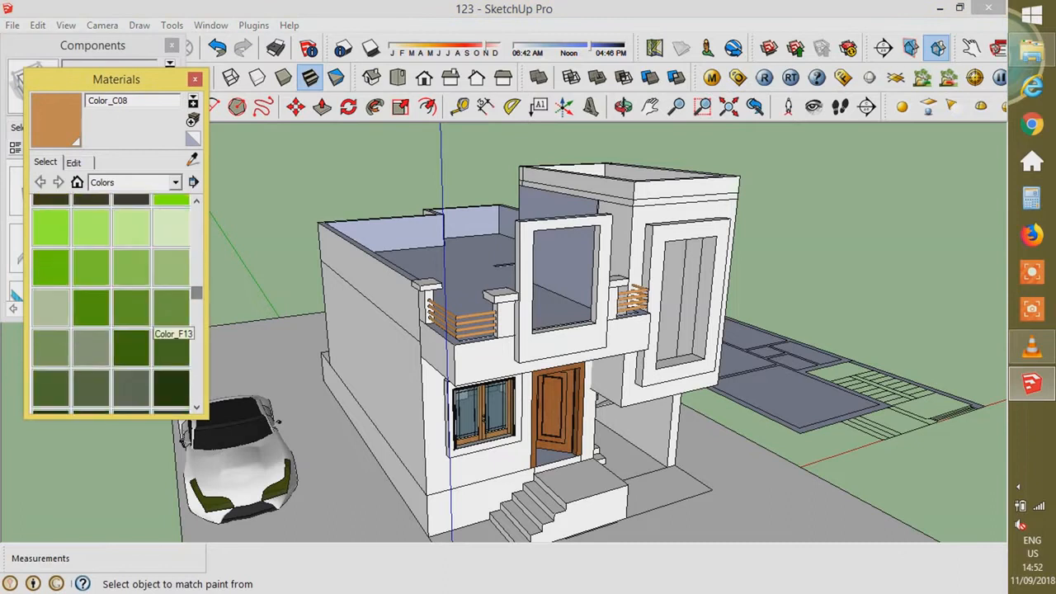
{"action": "left_click", "coordinate": [165, 330]}
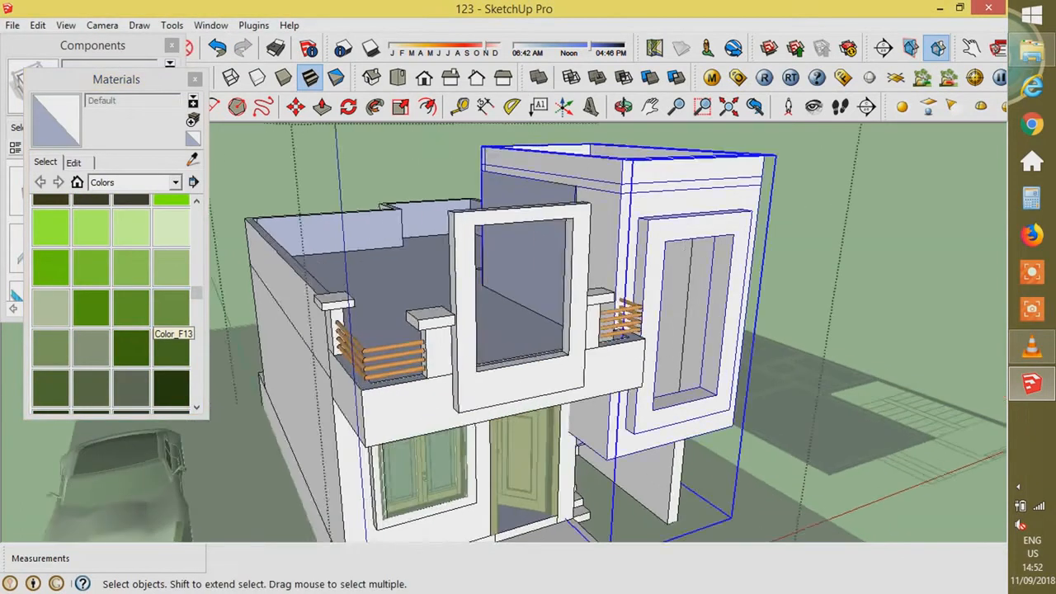
- Paint the tower window surround's front and side faces light green Color_F09
{"action": "triple_click", "coordinate": [679, 230]}
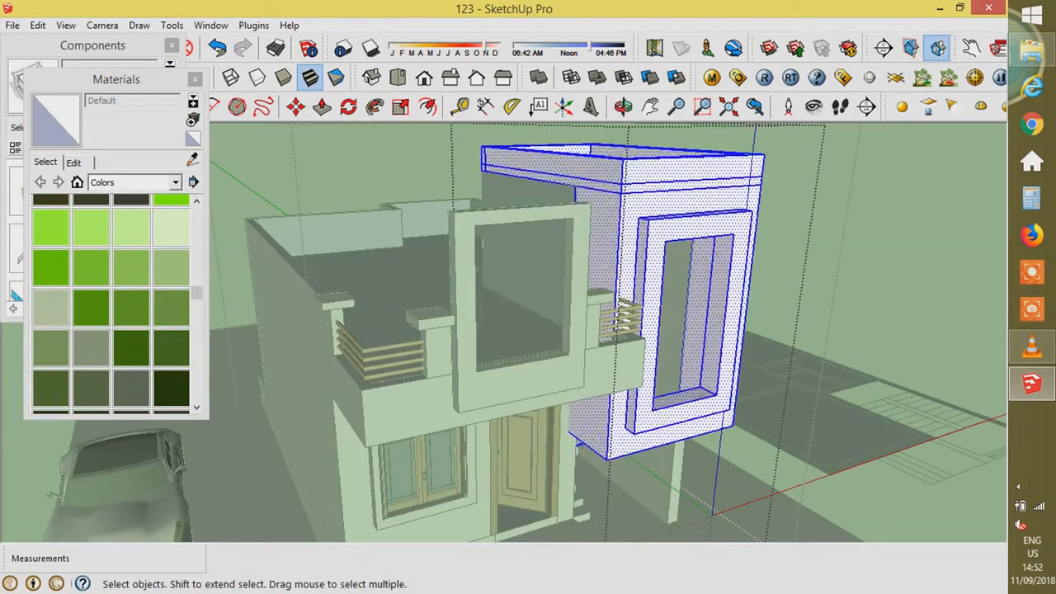
{"action": "left_click", "coordinate": [679, 231]}
{"action": "key", "text": "b"}
{"action": "scroll", "coordinate": [679, 230], "scroll_direction": "up", "scroll_amount": 3}
{"action": "left_click", "coordinate": [171, 268]}
{"action": "left_click", "coordinate": [637, 330]}
{"action": "middle_click_drag", "start_coordinate": [637, 330], "coordinate": [639, 383]}
{"action": "left_click", "coordinate": [635, 305]}
- Choose the dark Color_G20 material and select the window component's surround face
{"action": "mouse_move", "coordinate": [635, 306]}
{"action": "middle_mouse_down"}
{"action": "mouse_move", "coordinate": [528, 330]}
{"action": "mouse_move", "coordinate": [363, 339]}
{"action": "middle_mouse_up"}
{"action": "scroll", "coordinate": [363, 339], "scroll_direction": "down", "scroll_amount": 3}
{"action": "scroll", "coordinate": [652, 462], "scroll_direction": "down", "scroll_amount": 3}
{"action": "middle_click_drag", "start_coordinate": [627, 495], "coordinate": [842, 450]}
{"action": "scroll", "coordinate": [669, 411], "scroll_direction": "down", "scroll_amount": 5}
{"action": "left_click_drag", "start_coordinate": [197, 293], "coordinate": [197, 309]}
{"action": "left_click", "coordinate": [171, 337]}
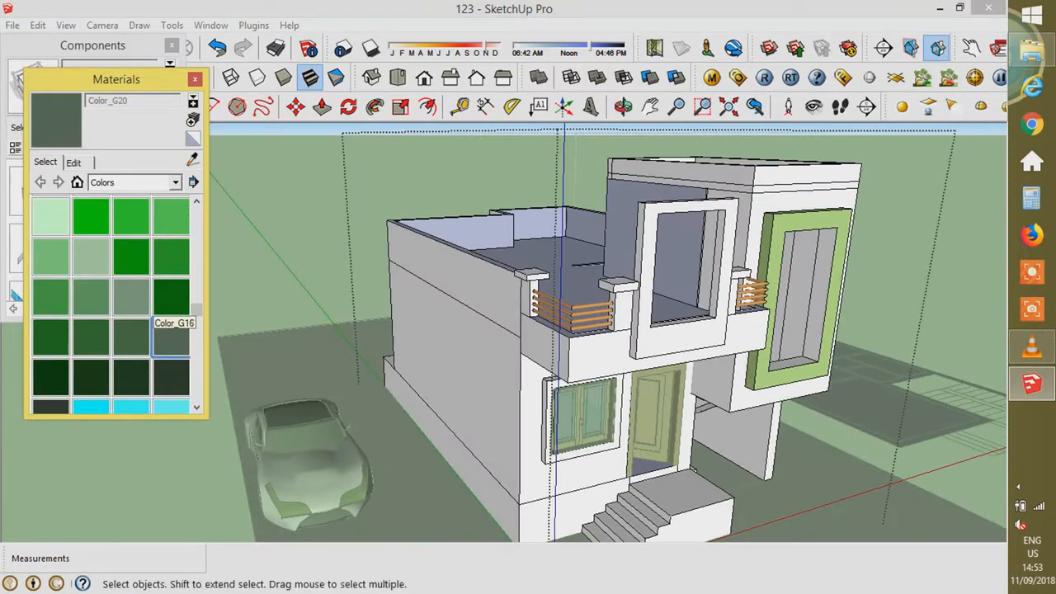
{"action": "scroll", "coordinate": [612, 413], "scroll_direction": "up", "scroll_amount": 4}
{"action": "double_click", "coordinate": [684, 418]}
{"action": "scroll", "coordinate": [561, 462], "scroll_direction": "up", "scroll_amount": 3}
{"action": "double_click", "coordinate": [577, 396]}
{"action": "left_click", "coordinate": [658, 375]}
- Paint the balcony window frame's front and top faces dark green-grey Color_G20
{"action": "middle_click_drag", "start_coordinate": [627, 375], "coordinate": [477, 285]}
{"action": "scroll", "coordinate": [496, 388], "scroll_direction": "down", "scroll_amount": 5}
{"action": "middle_click_drag", "start_coordinate": [497, 388], "coordinate": [660, 487]}
{"action": "scroll", "coordinate": [842, 256], "scroll_direction": "up", "scroll_amount": 4}
{"action": "key", "text": "space"}
{"action": "double_click", "coordinate": [802, 256]}
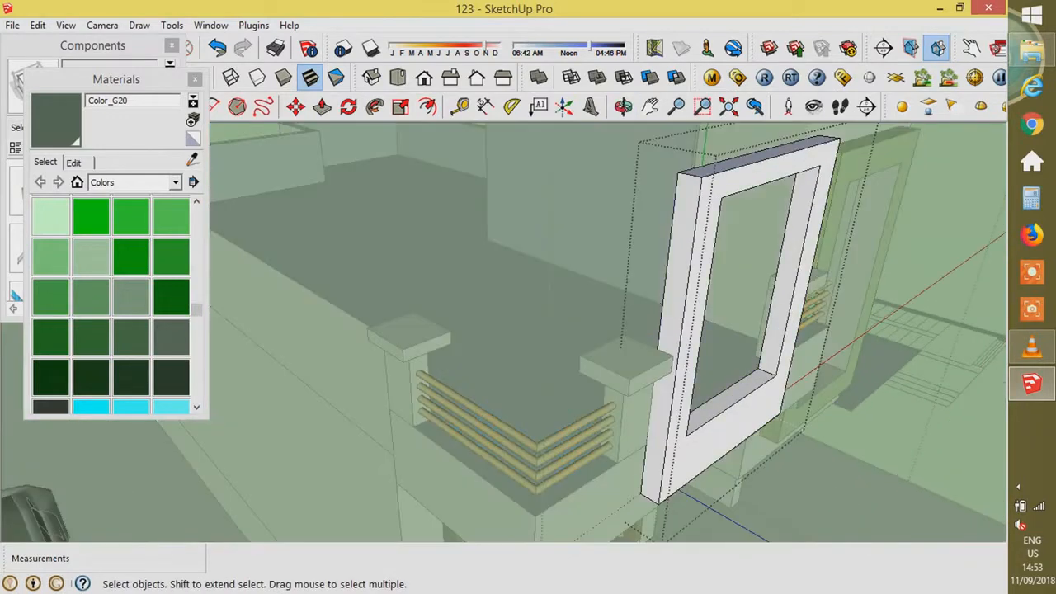
{"action": "key", "text": "b"}
{"action": "left_click", "coordinate": [807, 257]}
{"action": "left_click", "coordinate": [788, 285]}
- Paint the frame's remaining front and upper side faces Color_G20 and close the component
{"action": "middle_click_drag", "start_coordinate": [767, 305], "coordinate": [445, 354]}
{"action": "left_click", "coordinate": [256, 219]}
{"action": "scroll", "coordinate": [577, 346], "scroll_direction": "down", "scroll_amount": 5}
{"action": "middle_click_drag", "start_coordinate": [578, 355], "coordinate": [503, 367]}
{"action": "scroll", "coordinate": [528, 363], "scroll_direction": "up", "scroll_amount": 5}
{"action": "middle_click_drag", "start_coordinate": [404, 231], "coordinate": [398, 227]}
{"action": "left_click", "coordinate": [396, 225]}
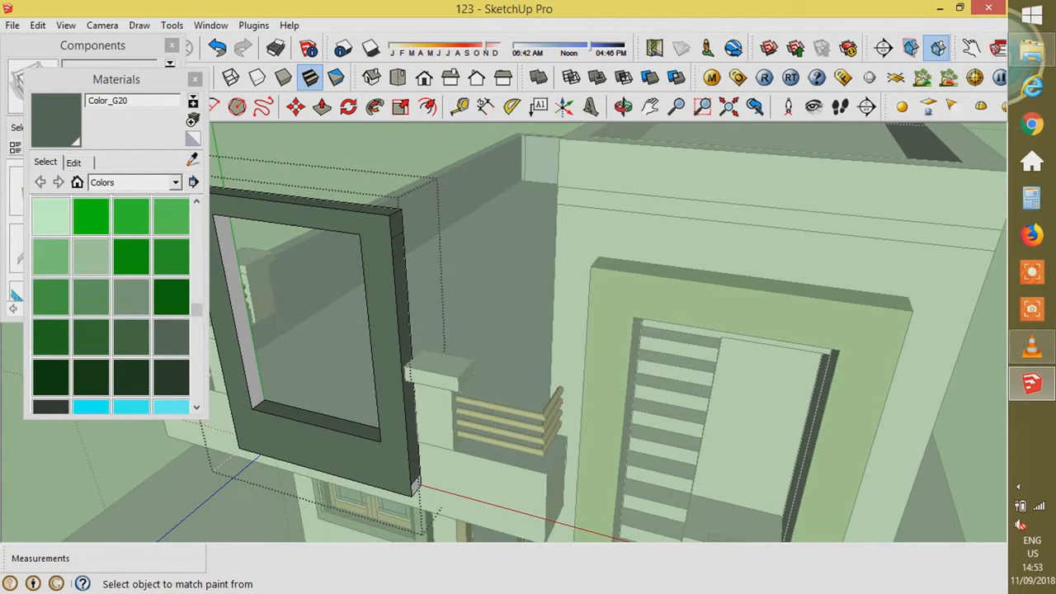
{"action": "scroll", "coordinate": [417, 492], "scroll_direction": "up", "scroll_amount": 4}
{"action": "left_click", "coordinate": [416, 473]}
{"action": "scroll", "coordinate": [610, 429], "scroll_direction": "down", "scroll_amount": 8}
{"action": "key", "text": "space"}
{"action": "key", "text": "Escape"}
- Push/Pull the strip between the balcony pillars up 0.60 m
{"action": "mouse_move", "coordinate": [578, 396]}
{"action": "middle_mouse_down"}
{"action": "mouse_move", "coordinate": [569, 330]}
{"action": "mouse_move", "coordinate": [735, 347]}
{"action": "mouse_move", "coordinate": [730, 322]}
{"action": "mouse_move", "coordinate": [718, 334]}
{"action": "middle_mouse_up"}
{"action": "scroll", "coordinate": [737, 312], "scroll_direction": "up", "scroll_amount": 6}
{"action": "scroll", "coordinate": [743, 330], "scroll_direction": "up", "scroll_amount": 5}
{"action": "scroll", "coordinate": [627, 334], "scroll_direction": "down", "scroll_amount": 8}
{"action": "middle_click_drag", "start_coordinate": [561, 334], "coordinate": [701, 355]}
{"action": "scroll", "coordinate": [687, 361], "scroll_direction": "up", "scroll_amount": 5}
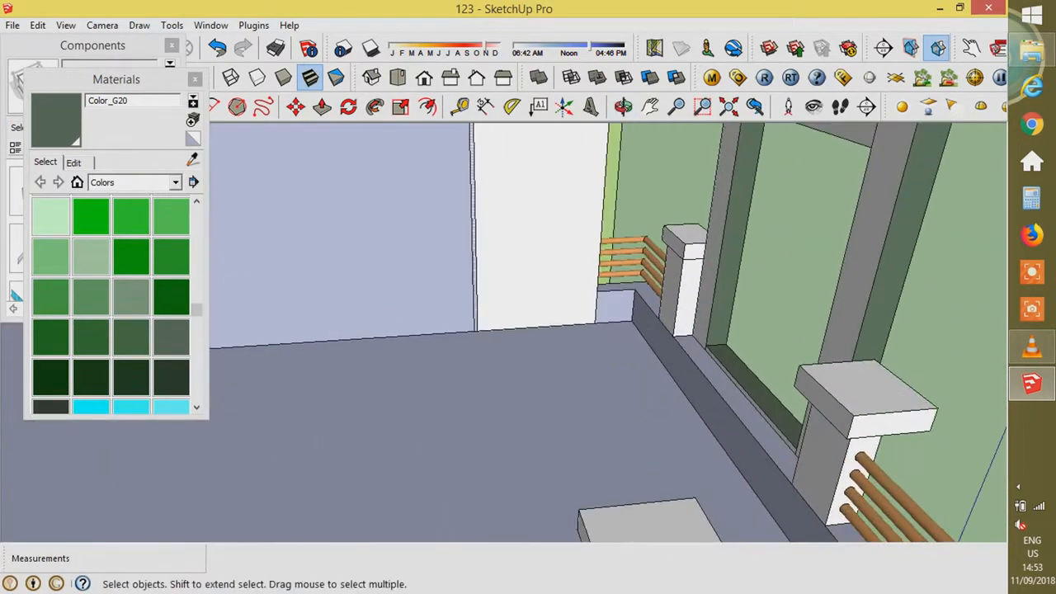
{"action": "left_click", "coordinate": [825, 412]}
{"action": "middle_click_drag", "start_coordinate": [825, 412], "coordinate": [528, 379]}
{"action": "scroll", "coordinate": [636, 380], "scroll_direction": "down", "scroll_amount": 4}
{"action": "key", "text": "space"}
- Browse the Material Symbols, Markers, Groundcover and Tonal Patterns libraries, previewing Black Pen 2
{"action": "left_click_drag", "start_coordinate": [196, 309], "coordinate": [196, 247]}
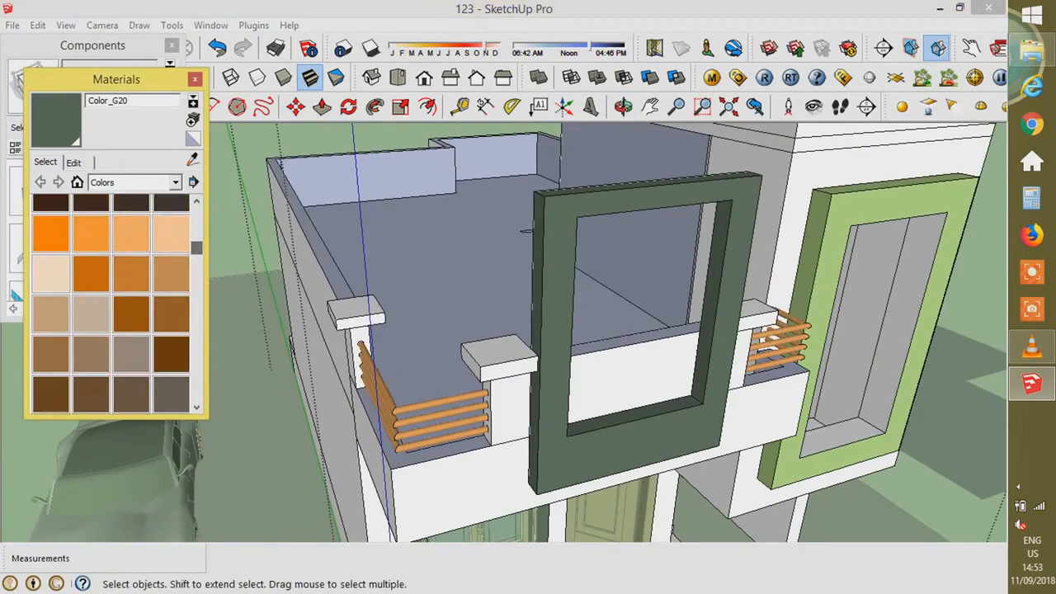
{"action": "left_click", "coordinate": [175, 182]}
{"action": "left_click", "coordinate": [132, 273]}
{"action": "left_click", "coordinate": [175, 182]}
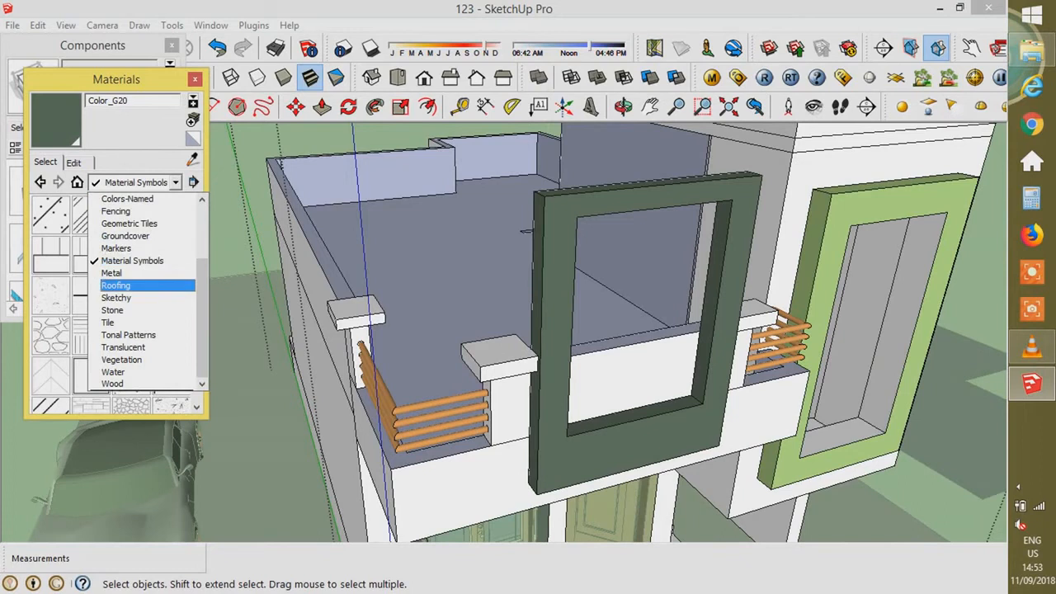
{"action": "left_click", "coordinate": [115, 247]}
{"action": "left_click", "coordinate": [174, 182]}
{"action": "left_click", "coordinate": [126, 236]}
{"action": "left_click", "coordinate": [174, 182]}
{"action": "scroll", "coordinate": [116, 323], "scroll_direction": "down", "scroll_amount": 3}
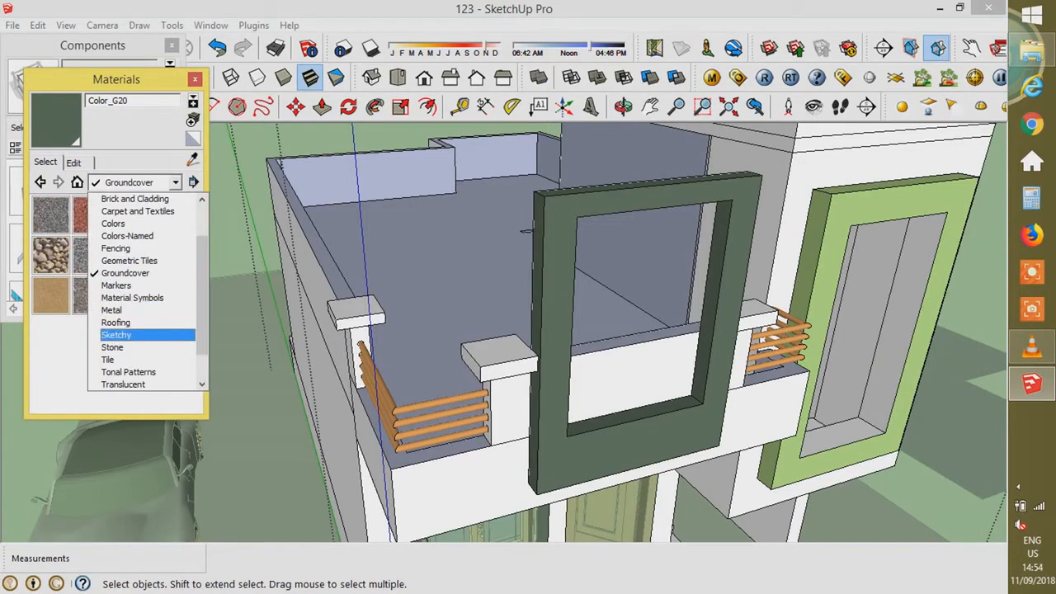
{"action": "left_click", "coordinate": [116, 334]}
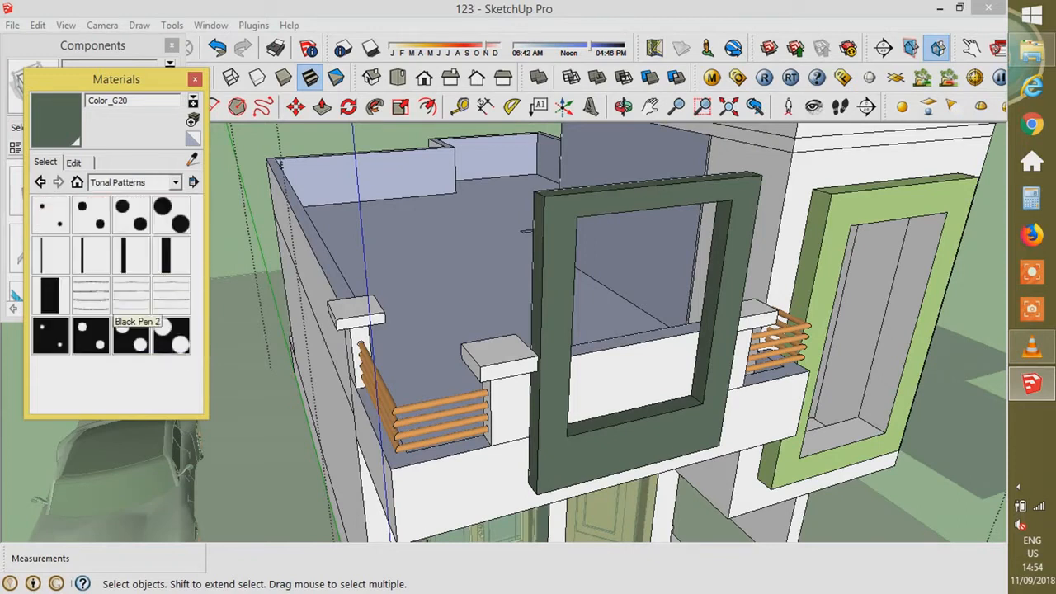
{"action": "left_click", "coordinate": [132, 294]}
{"action": "left_click", "coordinate": [74, 163]}
{"action": "left_click", "coordinate": [45, 162]}
- Pick Carpet_Plush_Forest from Carpet and Textiles and apply it to the window frame faces
{"action": "left_click", "coordinate": [175, 183]}
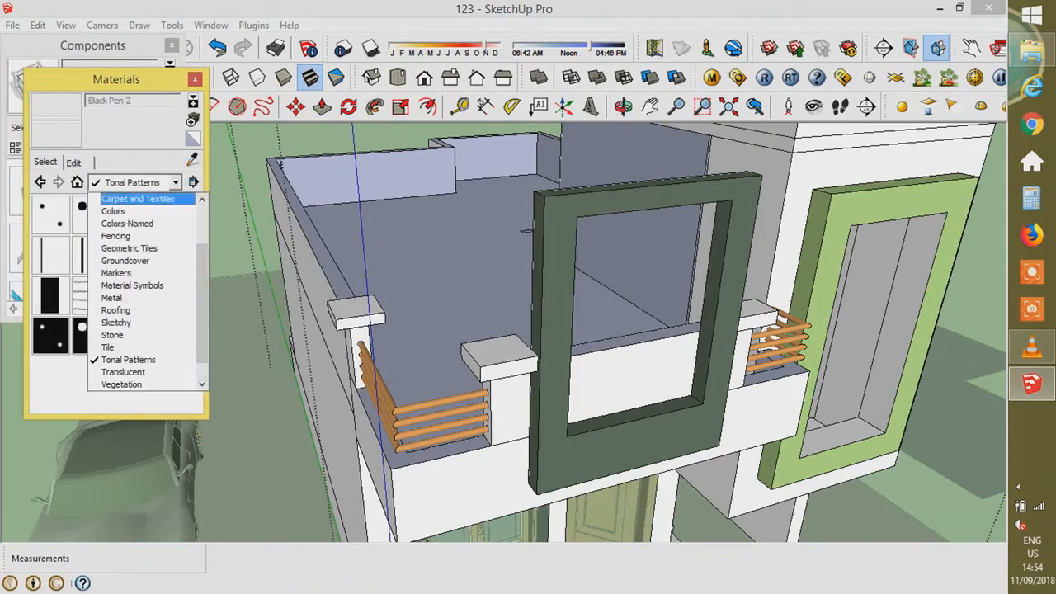
{"action": "left_click", "coordinate": [138, 199]}
{"action": "left_click", "coordinate": [175, 182]}
{"action": "left_click", "coordinate": [132, 222]}
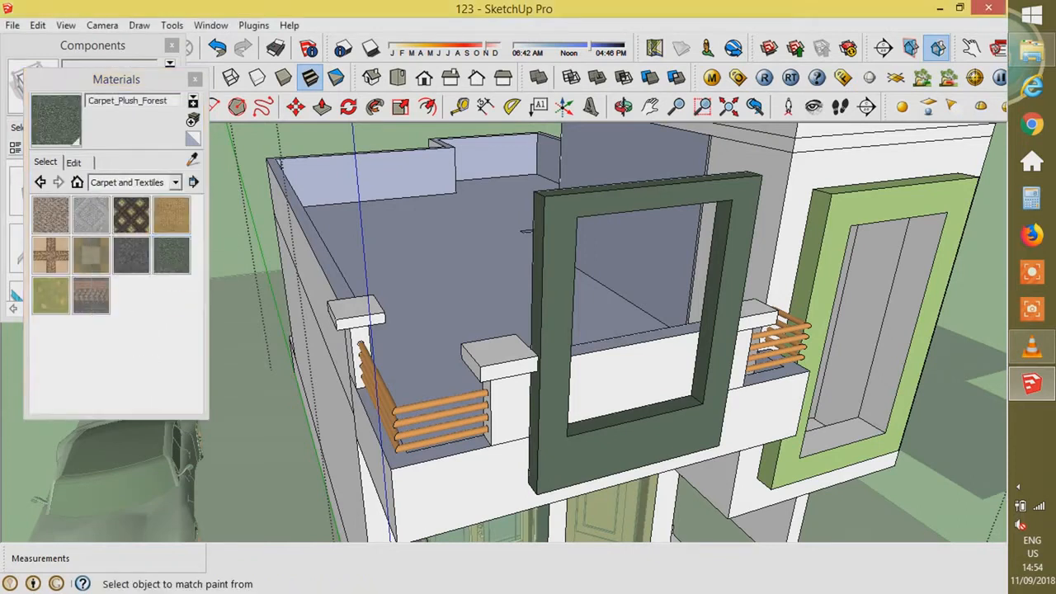
{"action": "scroll", "coordinate": [604, 224], "scroll_direction": "up", "scroll_amount": 3}
{"action": "key", "text": "space"}
{"action": "triple_click", "coordinate": [581, 194]}
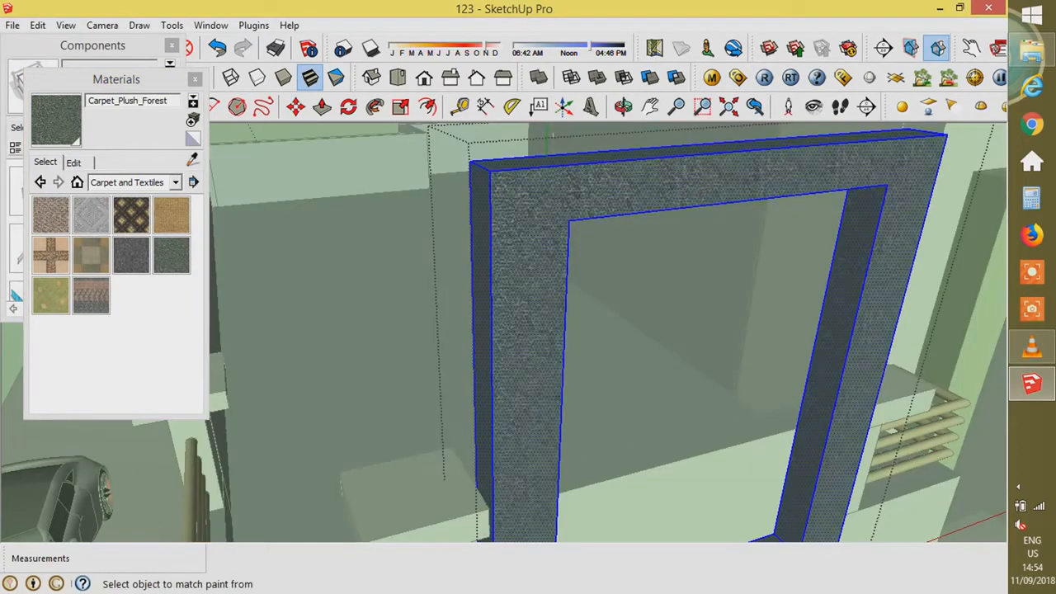
{"action": "scroll", "coordinate": [604, 273], "scroll_direction": "down", "scroll_amount": 6}
- Close group editing and open the V-Ray editor for the Carpet_Plush_Forest material
{"action": "key", "text": "space"}
{"action": "left_click", "coordinate": [813, 412]}
{"action": "scroll", "coordinate": [660, 330], "scroll_direction": "up", "scroll_amount": 3}
{"action": "left_click", "coordinate": [712, 78]}
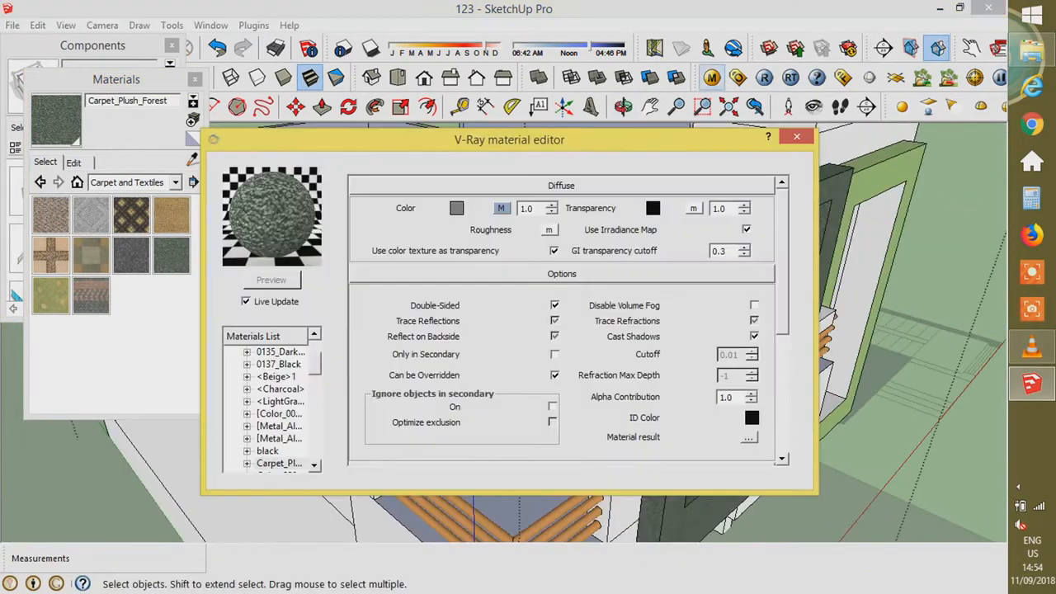
{"action": "right_click", "coordinate": [290, 463]}
{"action": "left_click", "coordinate": [513, 289]}
{"action": "scroll", "coordinate": [513, 289], "scroll_direction": "down", "scroll_amount": 3}
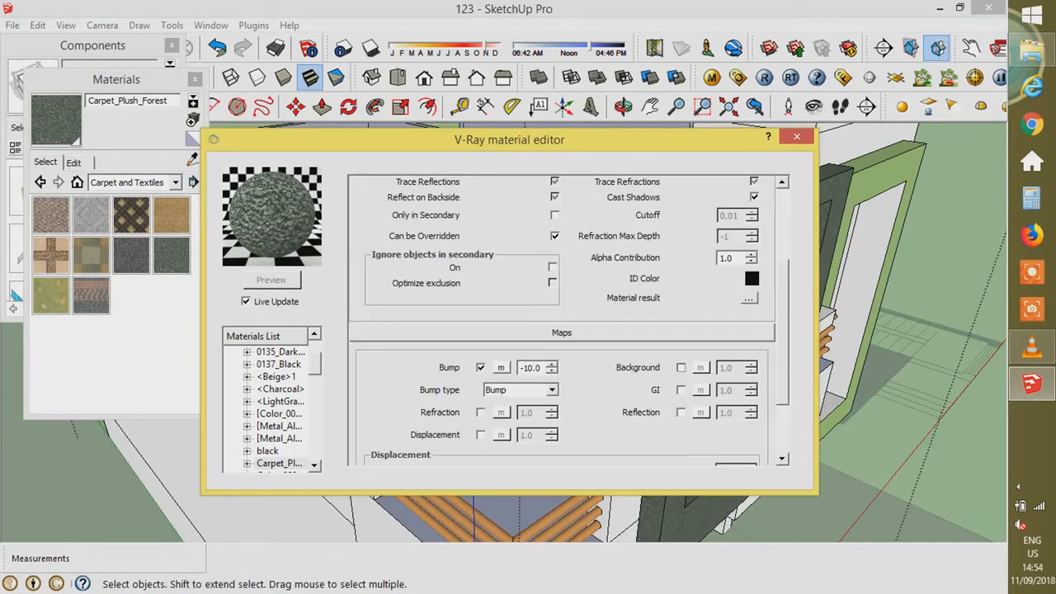
{"action": "scroll", "coordinate": [561, 322], "scroll_direction": "up", "scroll_amount": 4}
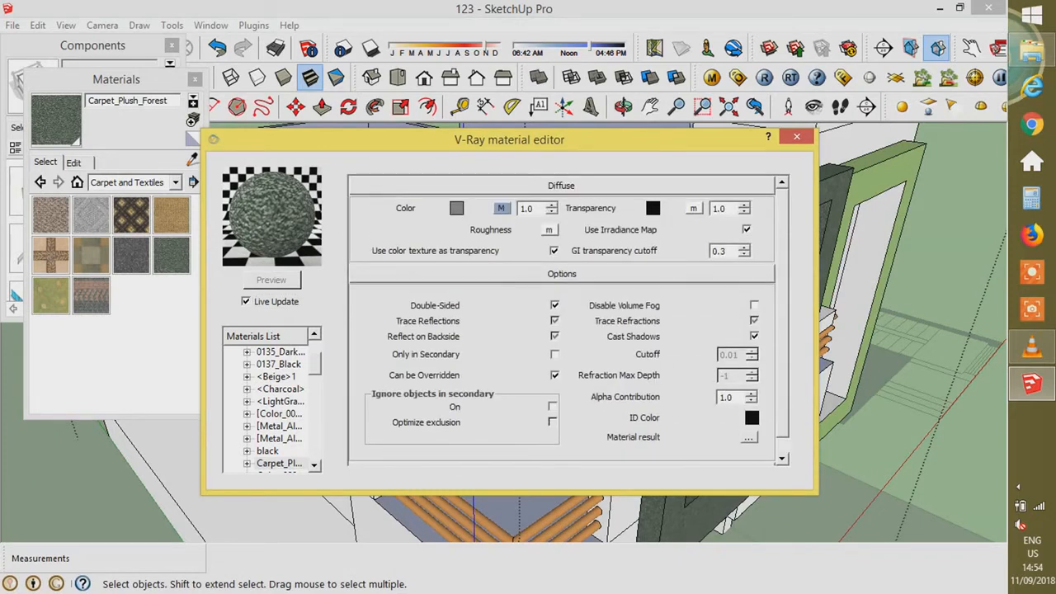
{"action": "scroll", "coordinate": [569, 322], "scroll_direction": "down", "scroll_amount": 1}
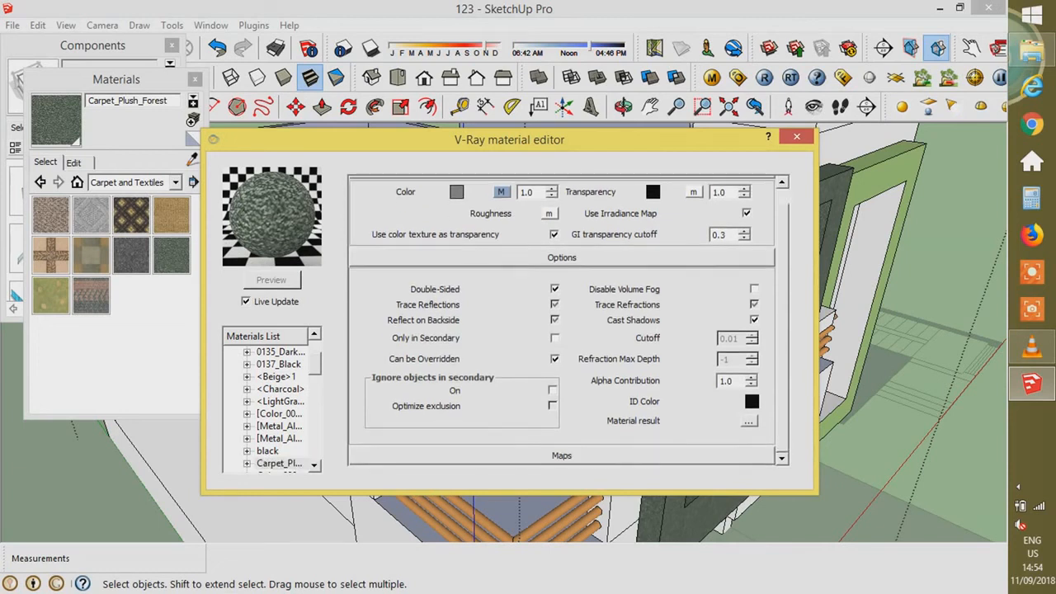
- Expand the material's Maps section to reveal the bump slot
{"action": "left_click", "coordinate": [562, 455]}
{"action": "left_click", "coordinate": [562, 186]}
{"action": "left_click", "coordinate": [561, 186]}
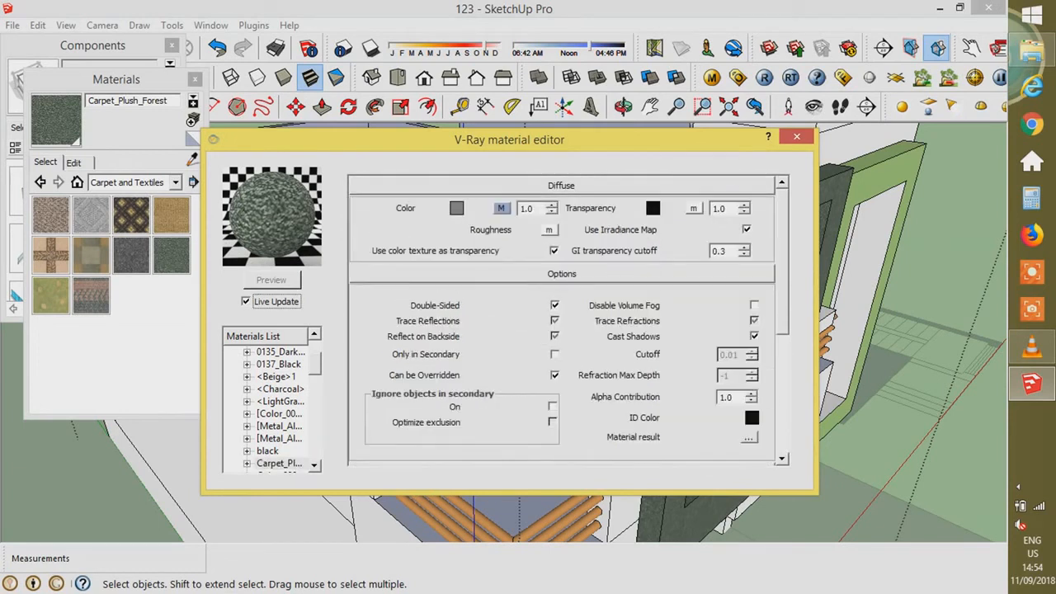
{"action": "left_click", "coordinate": [562, 274]}
{"action": "left_click", "coordinate": [562, 296]}
{"action": "left_click", "coordinate": [562, 296]}
- Assign a TexBitmap stone-wall image from the stone texture folder to the Bump slot
{"action": "left_click", "coordinate": [502, 329]}
{"action": "left_click", "coordinate": [306, 383]}
{"action": "left_click", "coordinate": [247, 442]}
{"action": "left_click", "coordinate": [519, 342]}
{"action": "left_click", "coordinate": [401, 137]}
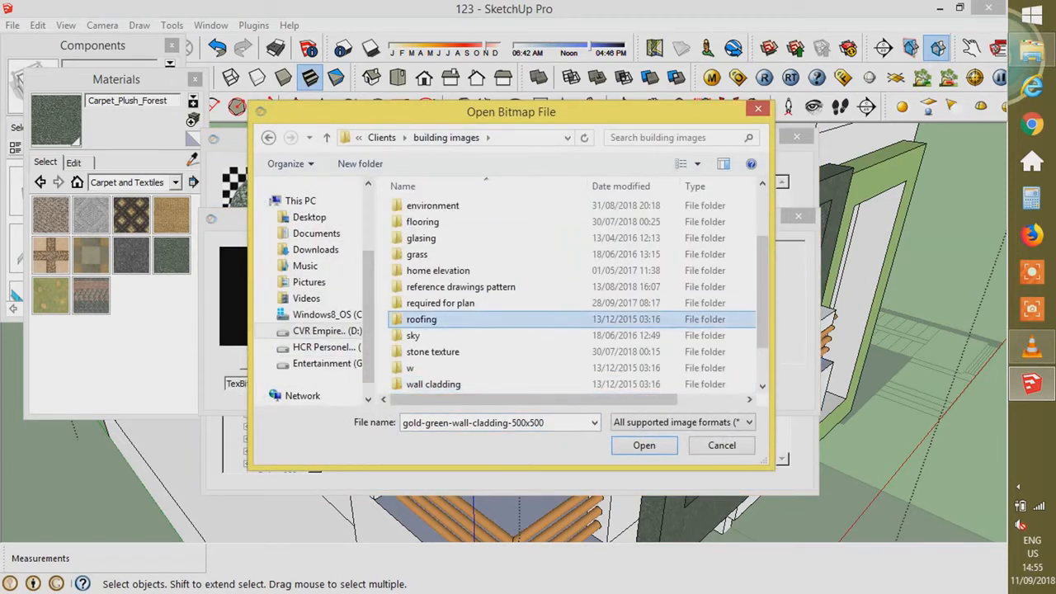
{"action": "double_click", "coordinate": [433, 351]}
{"action": "scroll", "coordinate": [505, 326], "scroll_direction": "down", "scroll_amount": 2}
{"action": "double_click", "coordinate": [504, 326]}
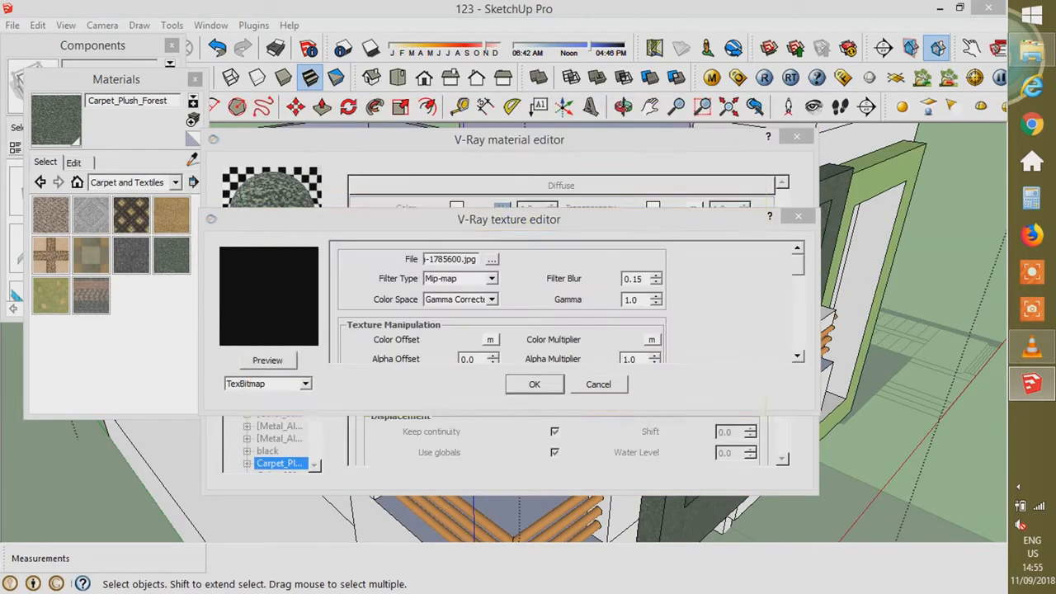
{"action": "left_click", "coordinate": [535, 385]}
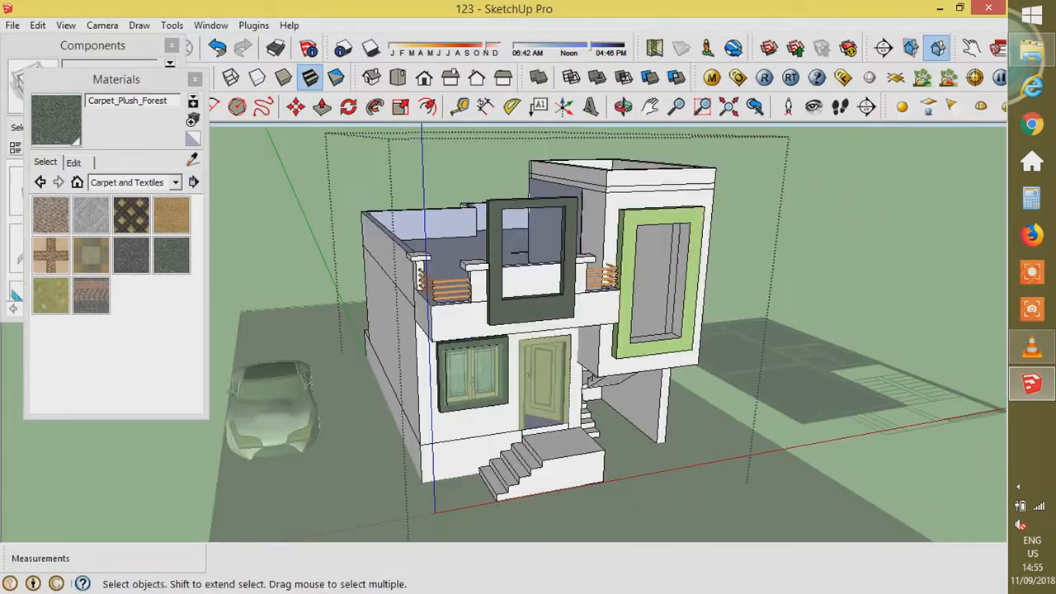
- Exit the open group with Esc to return to the house model
{"action": "key", "text": "Escape"}
{"action": "scroll", "coordinate": [495, 277], "scroll_direction": "up", "scroll_amount": 4}
- Select the balcony wall group
{"action": "double_click", "coordinate": [569, 272]}
{"action": "scroll", "coordinate": [569, 264], "scroll_direction": "up", "scroll_amount": 2}
{"action": "left_click", "coordinate": [569, 268]}
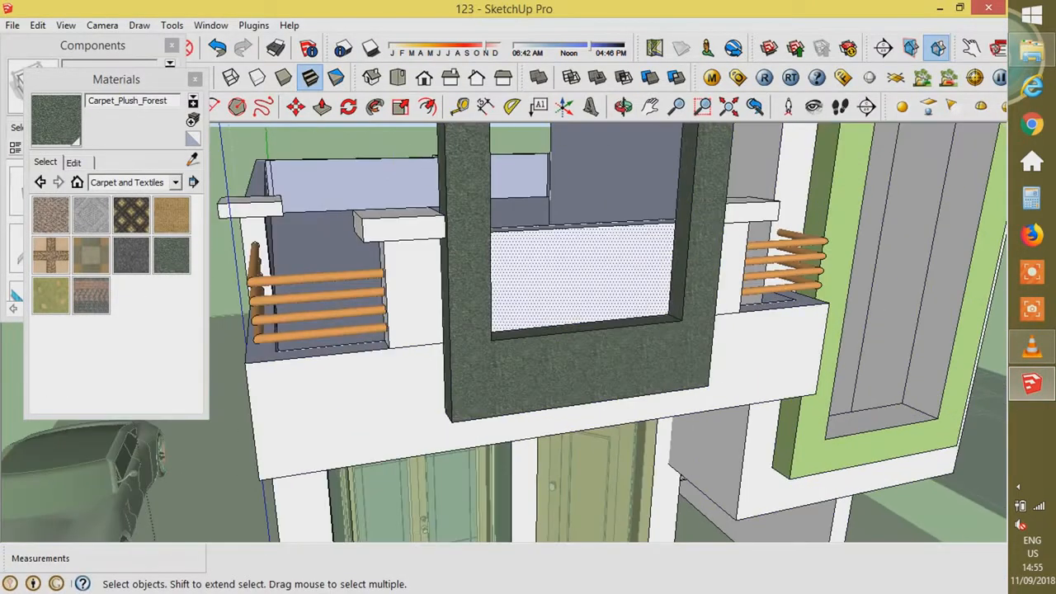
{"action": "left_click", "coordinate": [176, 182]}
{"action": "scroll", "coordinate": [165, 212], "scroll_direction": "up", "scroll_amount": 2}
{"action": "left_click", "coordinate": [176, 183]}
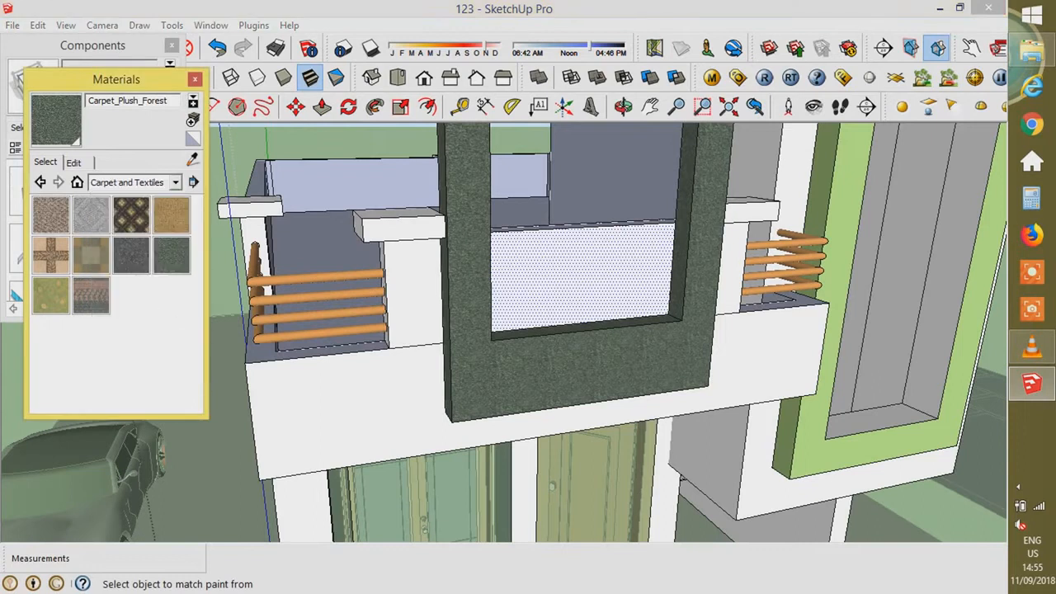
- Start a new WALL CLADDING material and browse to the Desktop's wall cladding image folder
{"action": "left_click", "coordinate": [193, 120]}
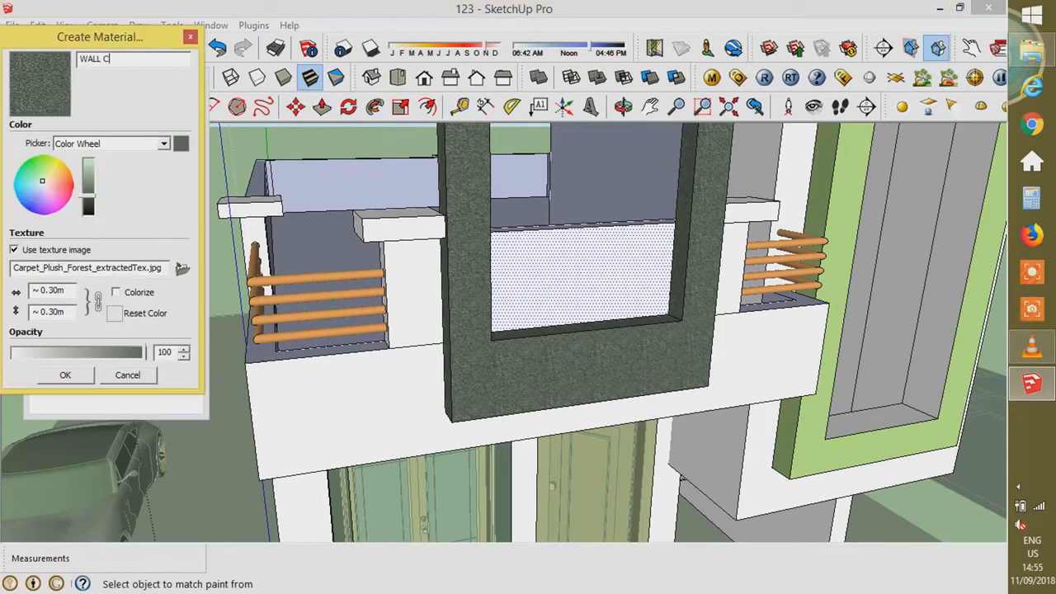
{"action": "left_click", "coordinate": [182, 268]}
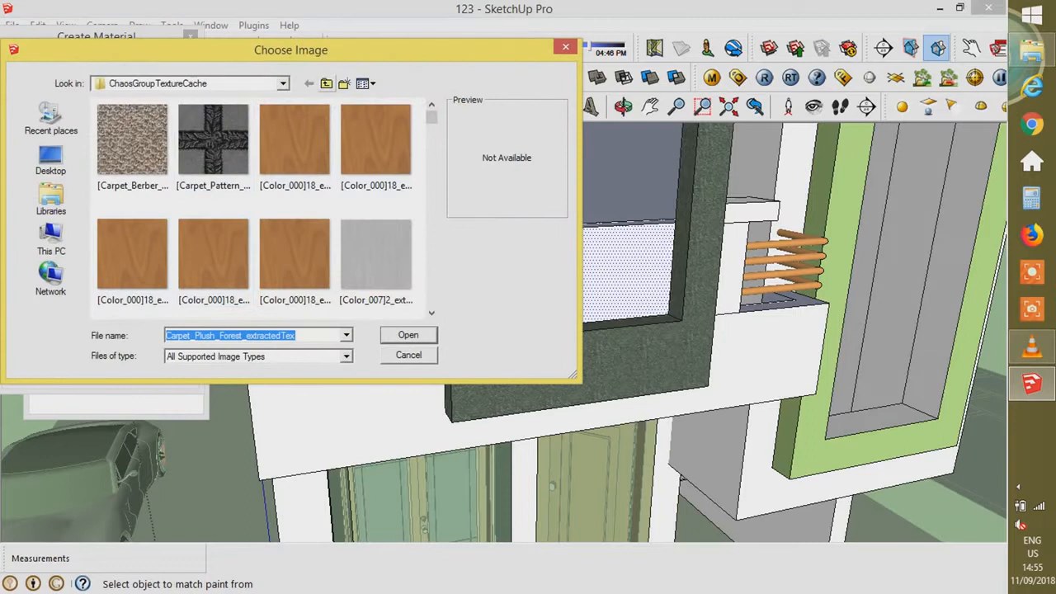
{"action": "left_click", "coordinate": [326, 84]}
{"action": "left_click", "coordinate": [51, 161]}
{"action": "double_click", "coordinate": [324, 241]}
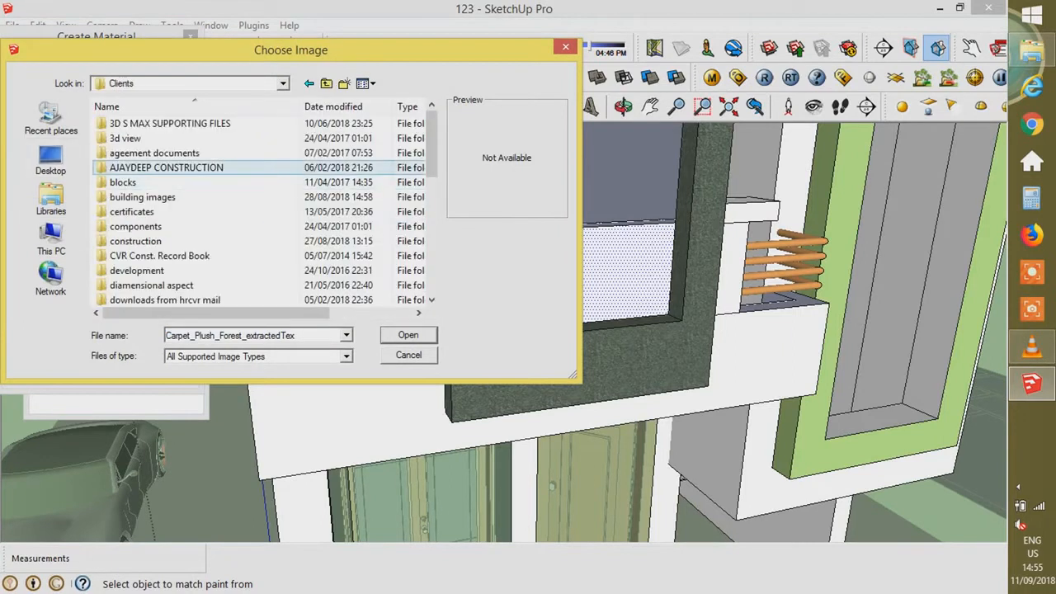
{"action": "double_click", "coordinate": [147, 197]}
{"action": "double_click", "coordinate": [147, 255]}
{"action": "left_click", "coordinate": [326, 83]}
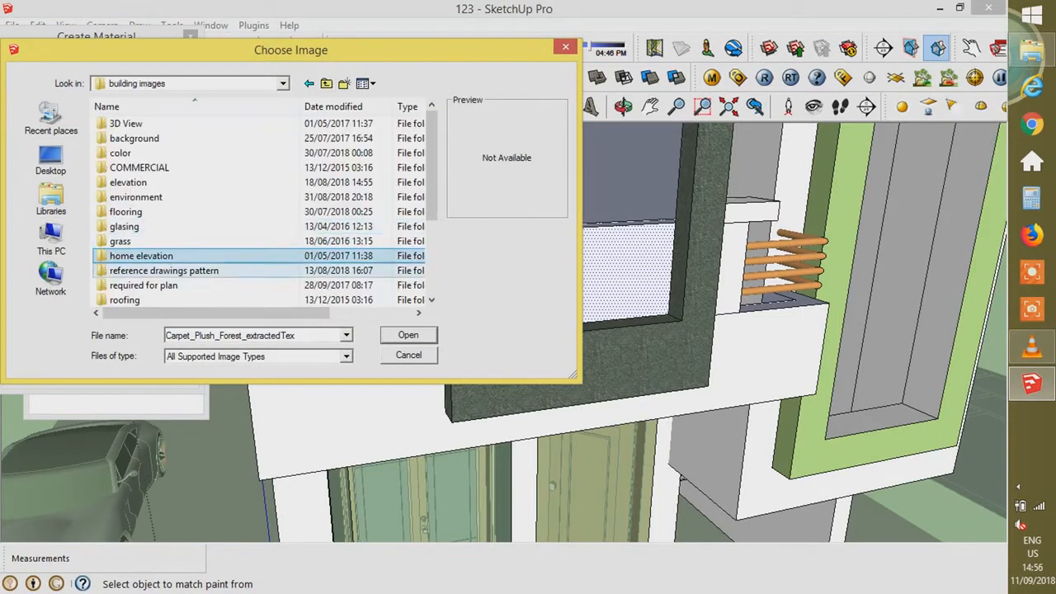
{"action": "left_click", "coordinate": [142, 212]}
{"action": "scroll", "coordinate": [144, 285], "scroll_direction": "down", "scroll_amount": 2}
{"action": "double_click", "coordinate": [136, 271]}
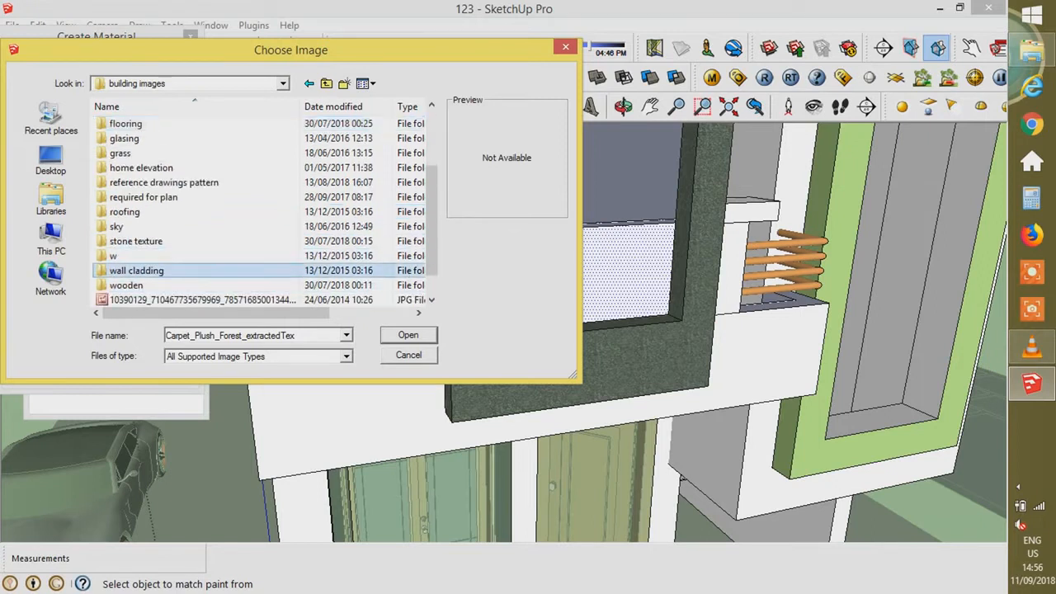
- Use the mix-colour-wall-cladding image as the texture and paint the balcony wall
{"action": "left_click", "coordinate": [295, 152]}
{"action": "scroll", "coordinate": [295, 153], "scroll_direction": "down", "scroll_amount": 1}
{"action": "left_click", "coordinate": [214, 149]}
{"action": "scroll", "coordinate": [372, 266], "scroll_direction": "down", "scroll_amount": 2}
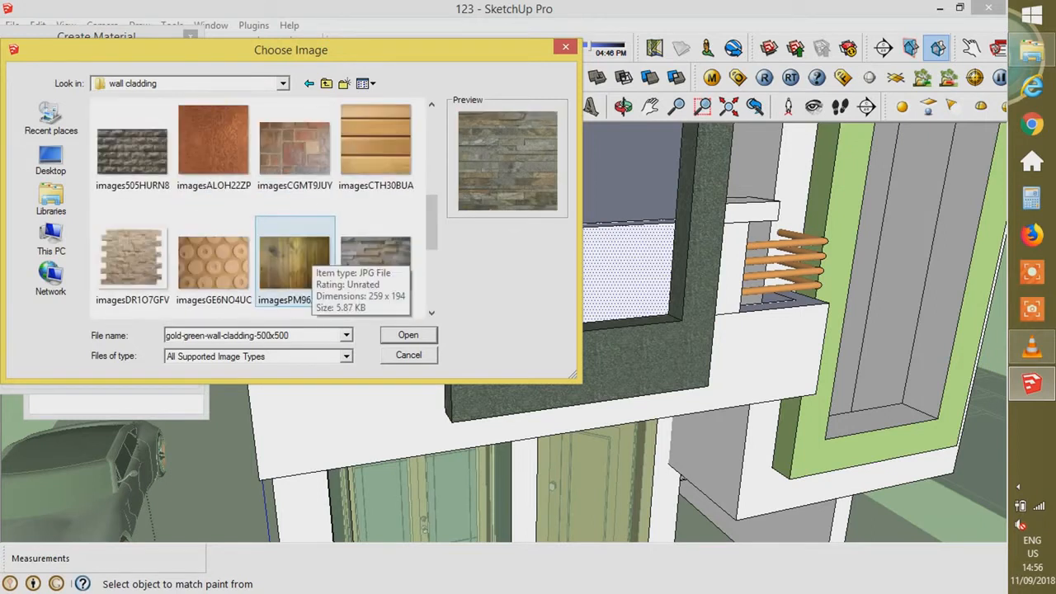
{"action": "scroll", "coordinate": [339, 256], "scroll_direction": "down", "scroll_amount": 4}
{"action": "double_click", "coordinate": [295, 149]}
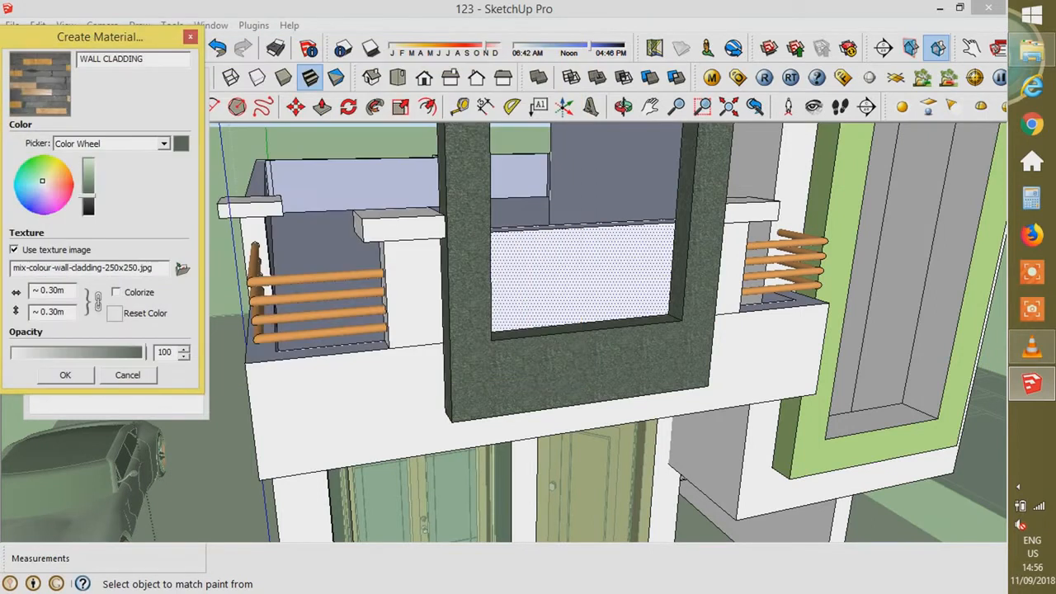
{"action": "left_click", "coordinate": [65, 375]}
{"action": "left_click", "coordinate": [581, 279]}
- Set the WALL CLADDING texture size to 1.2 m
{"action": "left_click", "coordinate": [75, 163]}
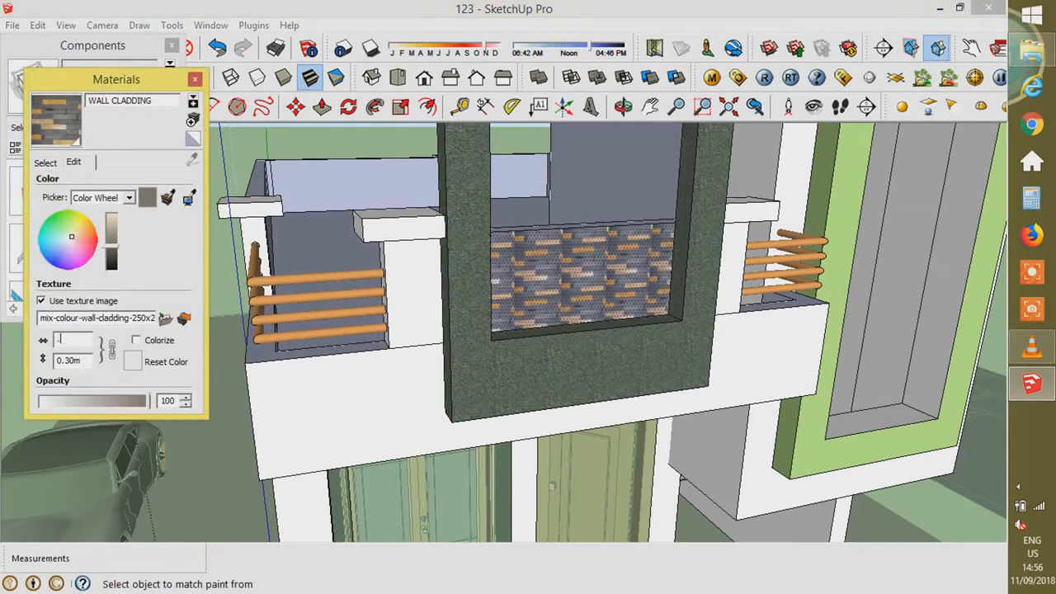
{"action": "type", "text": "0.9"}
{"action": "key", "text": "Tab"}
{"action": "type", "text": "1.2"}
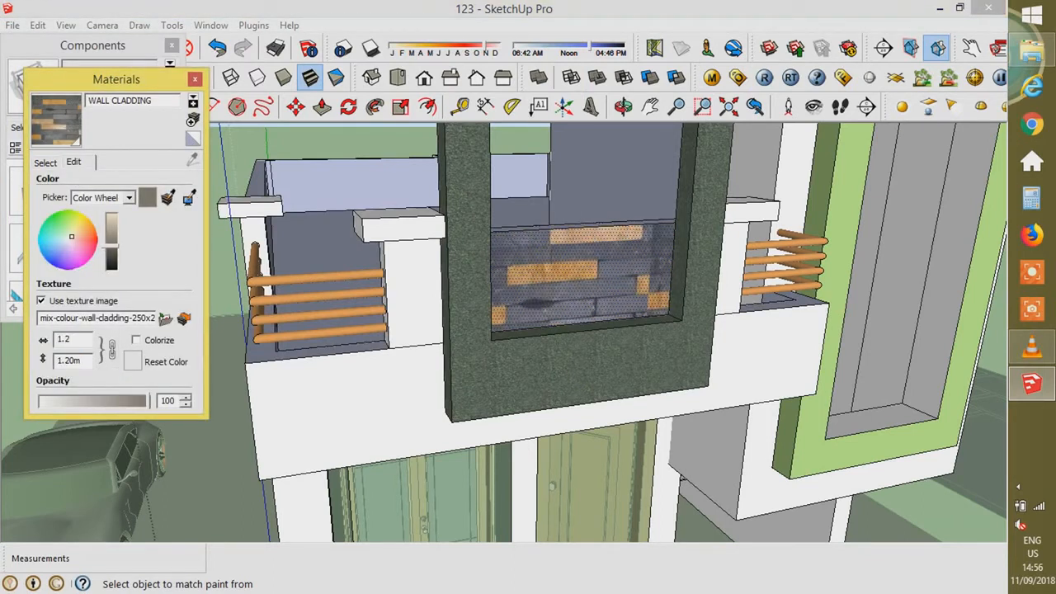
{"action": "type", "text": ".60m"}
{"action": "left_click", "coordinate": [195, 80]}
- Add a Reflection layer to WALL CLADDING in the V-Ray material editor
{"action": "right_click", "coordinate": [713, 79]}
{"action": "left_click", "coordinate": [712, 78]}
{"action": "right_click", "coordinate": [281, 463]}
{"action": "mouse_move", "coordinate": [372, 298]}
{"action": "left_click", "coordinate": [488, 314]}
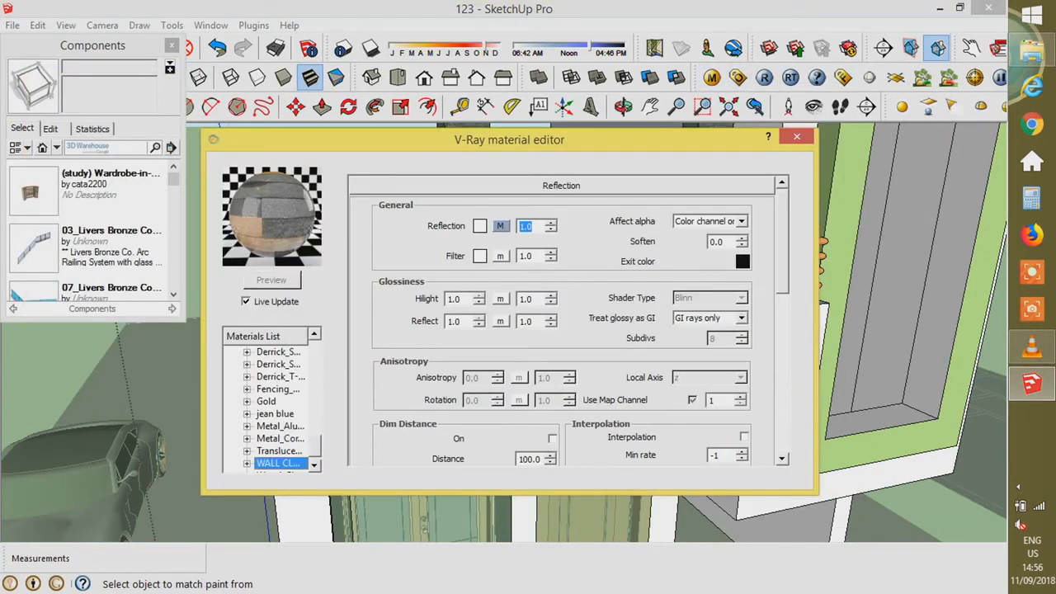
- Enable the Bump map and set its texture type to TexBitmap
{"action": "scroll", "coordinate": [561, 322], "scroll_direction": "down", "scroll_amount": 5}
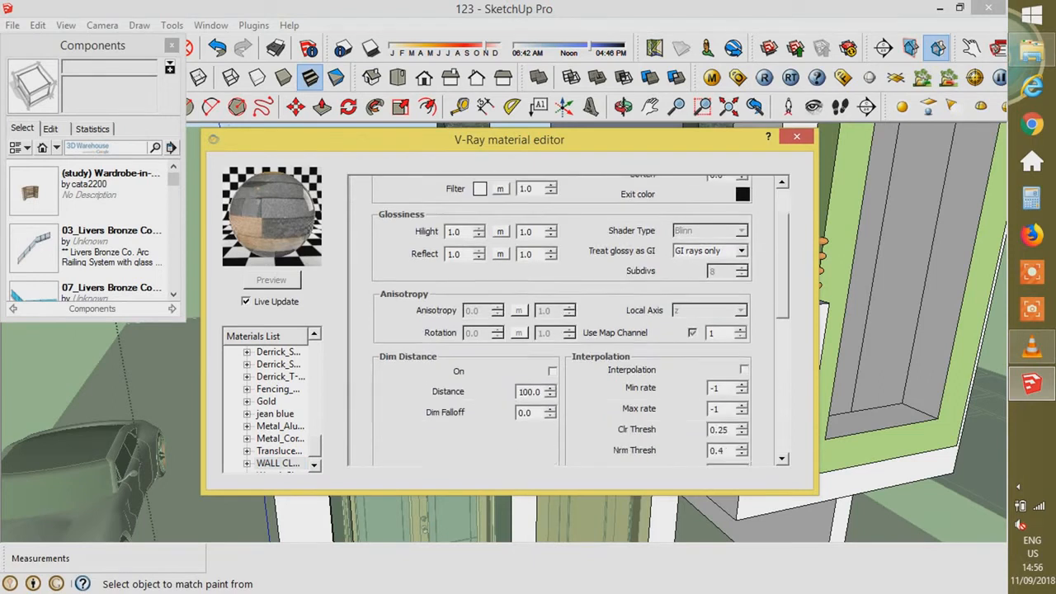
{"action": "scroll", "coordinate": [561, 321], "scroll_direction": "down", "scroll_amount": 5}
{"action": "left_click", "coordinate": [483, 275]}
{"action": "left_click", "coordinate": [502, 276]}
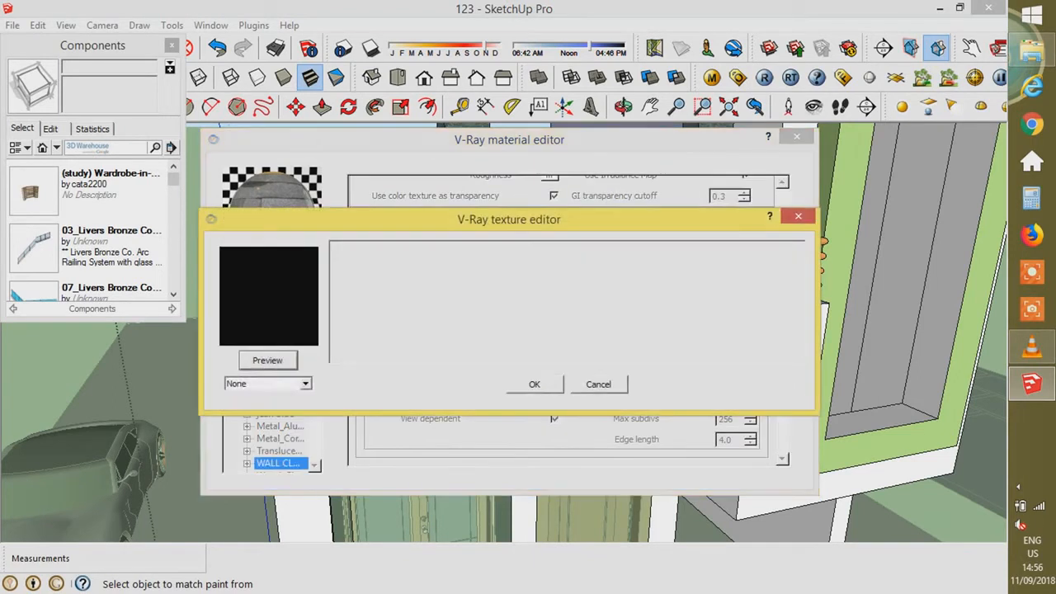
{"action": "left_click", "coordinate": [306, 383]}
{"action": "left_click", "coordinate": [247, 441]}
{"action": "left_click", "coordinate": [700, 433]}
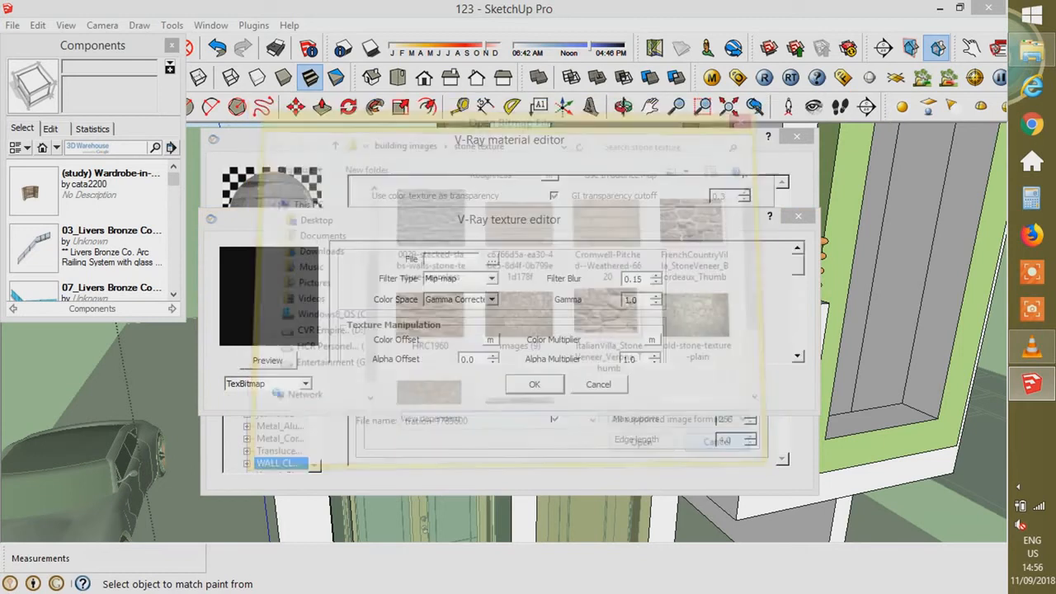
{"action": "left_click", "coordinate": [305, 384]}
{"action": "left_click", "coordinate": [246, 441]}
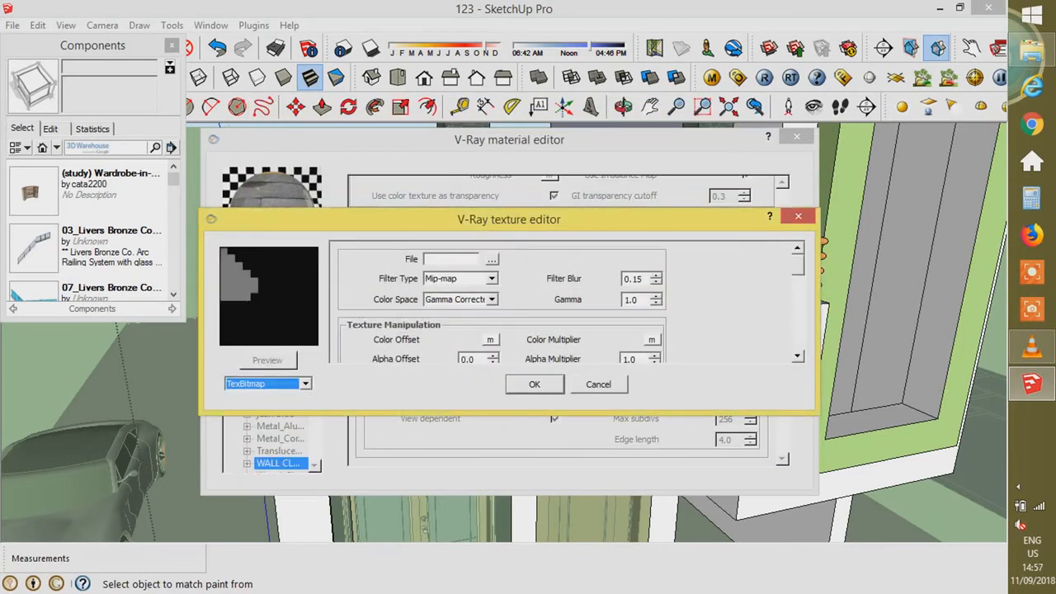
{"action": "left_click", "coordinate": [305, 384]}
{"action": "left_click", "coordinate": [247, 451]}
{"action": "left_click", "coordinate": [305, 384]}
{"action": "left_click", "coordinate": [246, 441]}
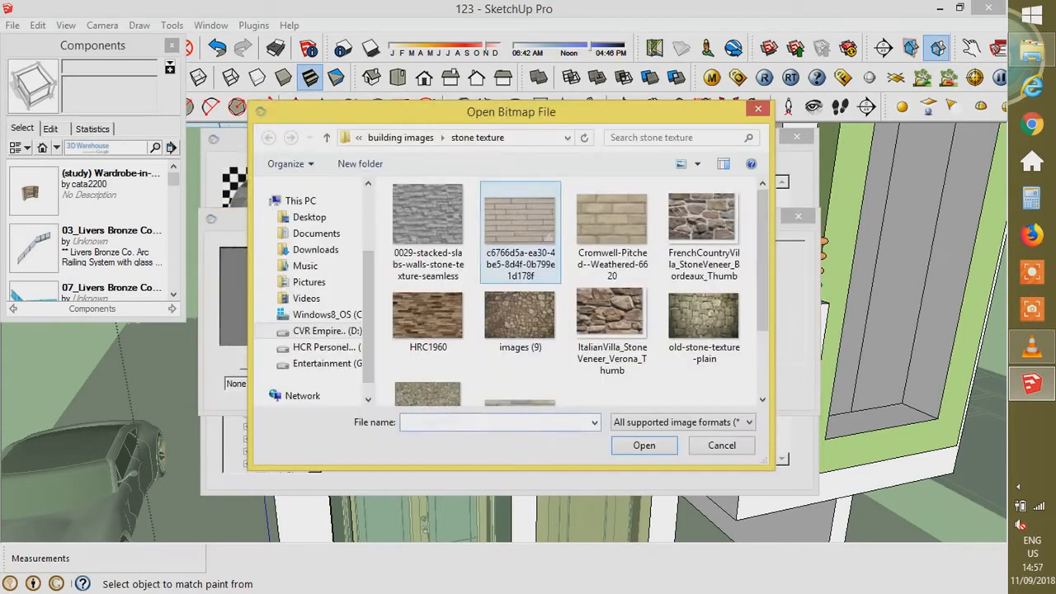
- Load mix-colour-wall-cladding-250x250 from the wall cladding folder as the bump image and confirm
{"action": "left_click", "coordinate": [519, 235]}
{"action": "left_click", "coordinate": [425, 137]}
{"action": "scroll", "coordinate": [421, 320], "scroll_direction": "down", "scroll_amount": 2}
{"action": "double_click", "coordinate": [431, 335]}
{"action": "scroll", "coordinate": [518, 350], "scroll_direction": "down", "scroll_amount": 10}
{"action": "double_click", "coordinate": [609, 240]}
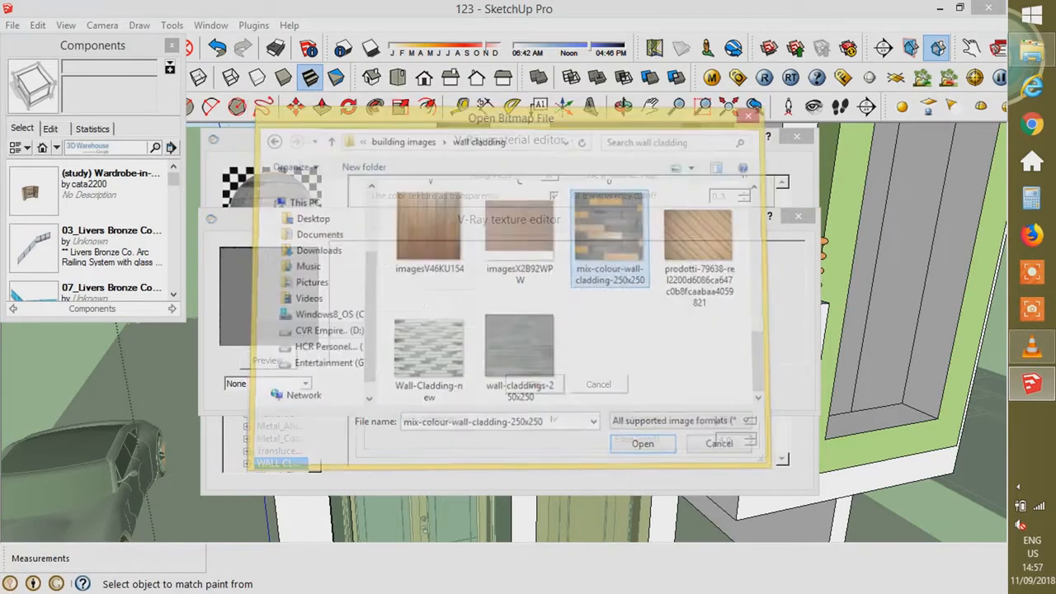
{"action": "left_click", "coordinate": [535, 385]}
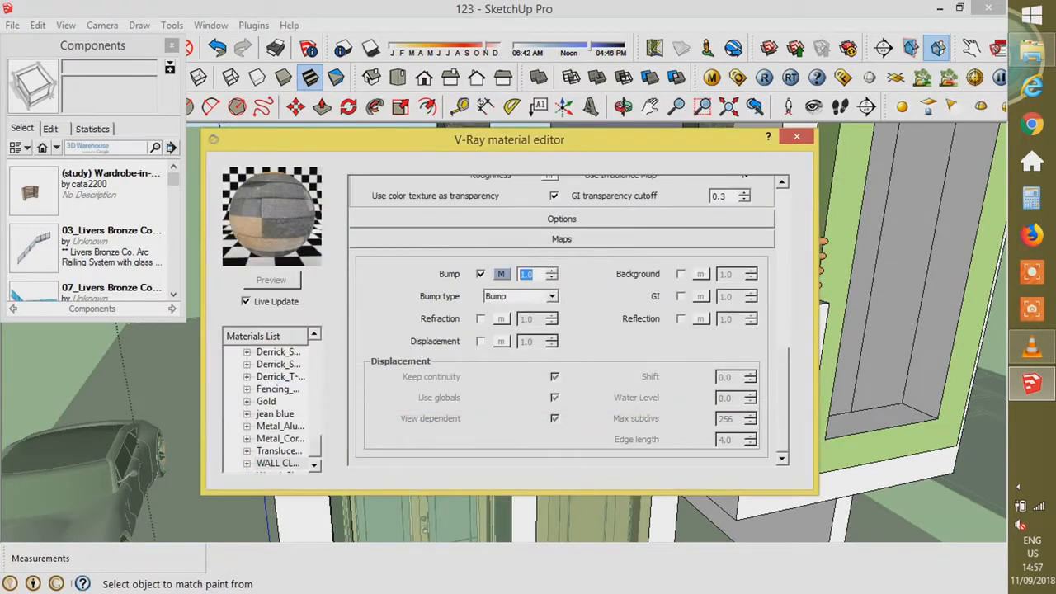
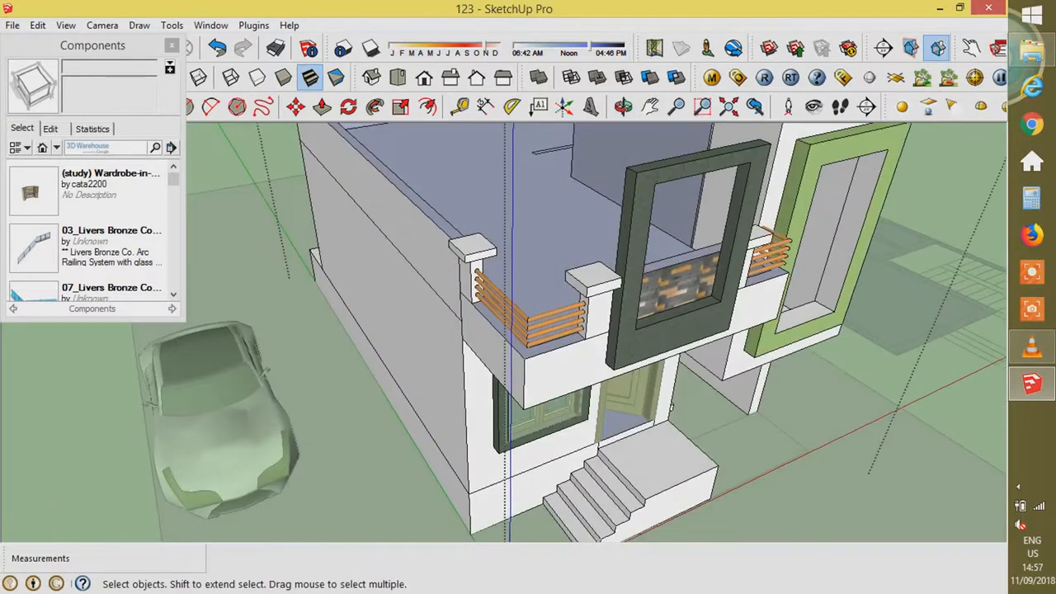
- Group the entrance landing's top face and open the group for editing
{"action": "double_click", "coordinate": [648, 472]}
{"action": "scroll", "coordinate": [648, 472], "scroll_direction": "up", "scroll_amount": 4}
{"action": "right_click", "coordinate": [648, 473]}
{"action": "left_click", "coordinate": [713, 335]}
{"action": "left_click", "coordinate": [589, 399]}
{"action": "right_click", "coordinate": [694, 438]}
{"action": "left_click", "coordinate": [744, 321]}
{"action": "double_click", "coordinate": [650, 479]}
{"action": "scroll", "coordinate": [650, 495], "scroll_direction": "up", "scroll_amount": 2}
- Push/Pull the landing face up into a thin slab and extend its side face 0.025 m
{"action": "key", "text": "p"}
{"action": "left_click", "coordinate": [650, 487]}
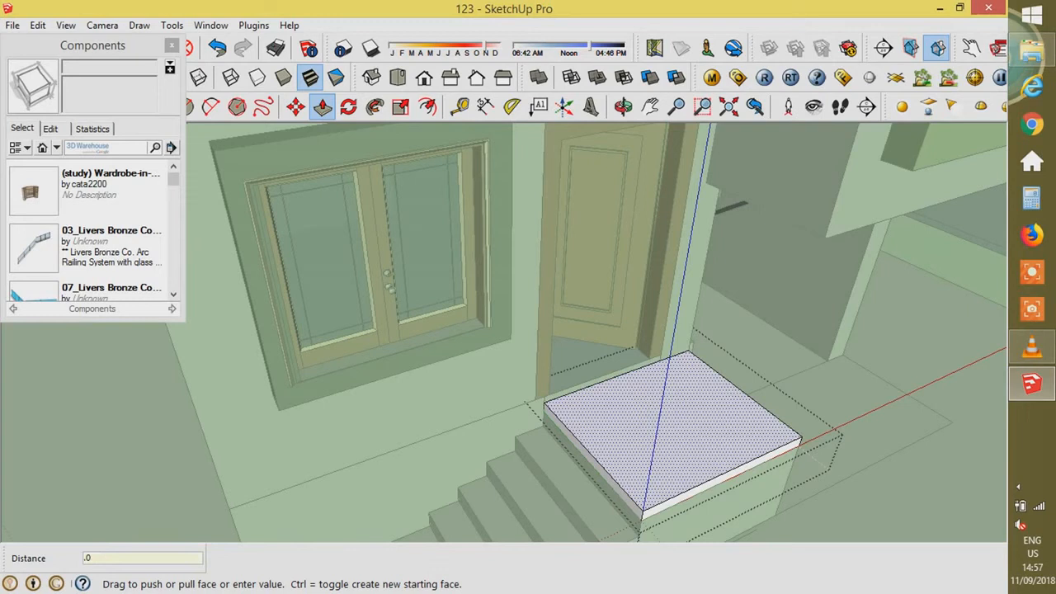
{"action": "left_click", "coordinate": [623, 527]}
{"action": "scroll", "coordinate": [622, 526], "scroll_direction": "up", "scroll_amount": 3}
{"action": "left_click", "coordinate": [569, 411]}
{"action": "type", "text": ".025"}
{"action": "key", "text": "Return"}
{"action": "scroll", "coordinate": [583, 236], "scroll_direction": "down", "scroll_amount": 4}
{"action": "key", "text": "space"}
{"action": "left_click", "coordinate": [172, 46]}
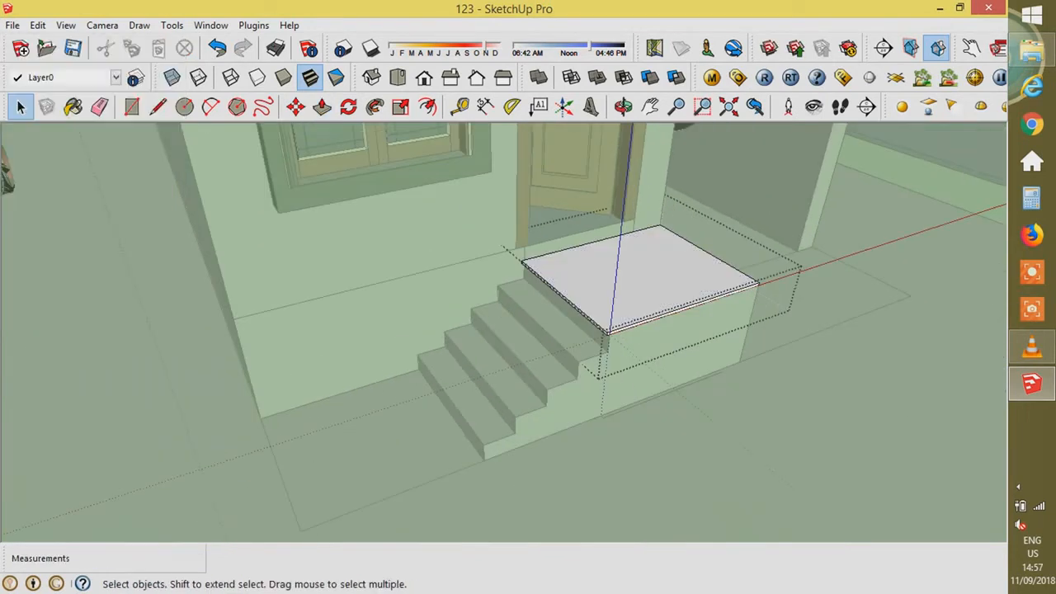
- Create a new GREEN MARBLE material using a dark green marble texture from the flooring images
{"action": "key", "text": "b"}
{"action": "left_click", "coordinate": [194, 118]}
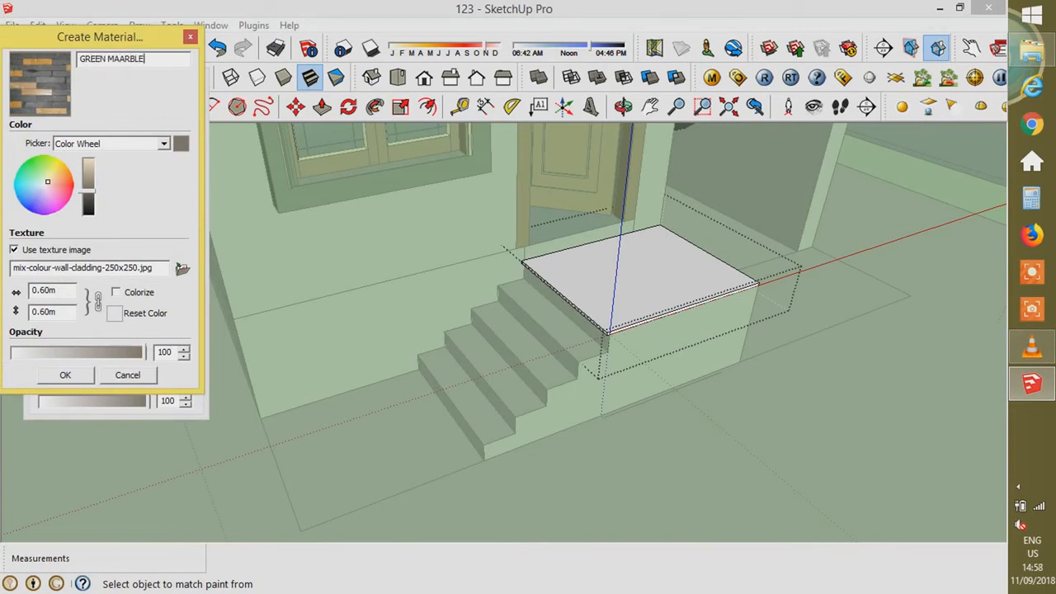
{"action": "left_click", "coordinate": [182, 268]}
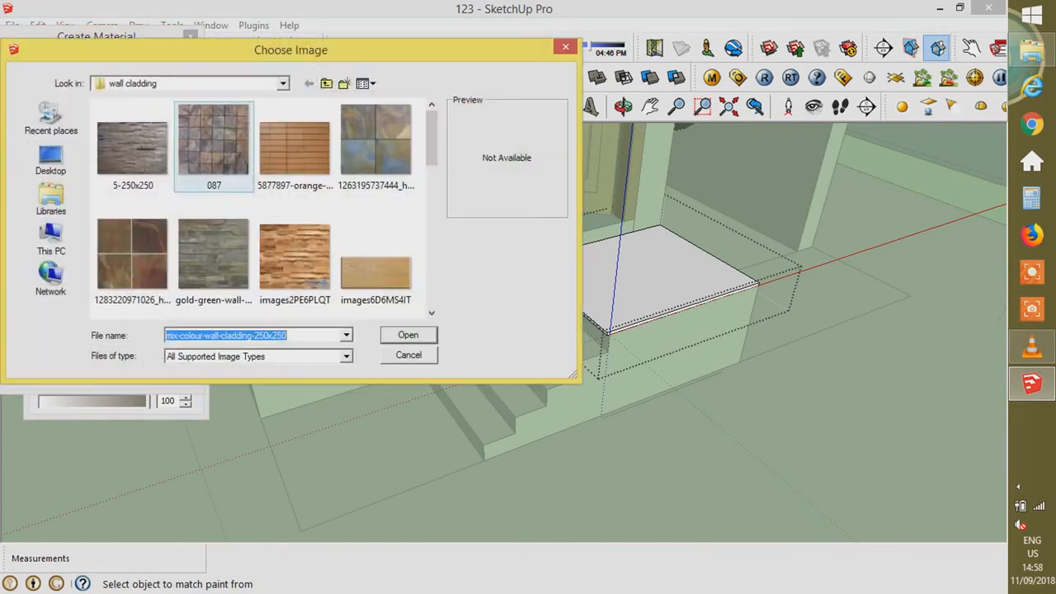
{"action": "left_click", "coordinate": [326, 84]}
{"action": "left_click", "coordinate": [152, 212]}
{"action": "double_click", "coordinate": [128, 137]}
{"action": "key", "text": "Return"}
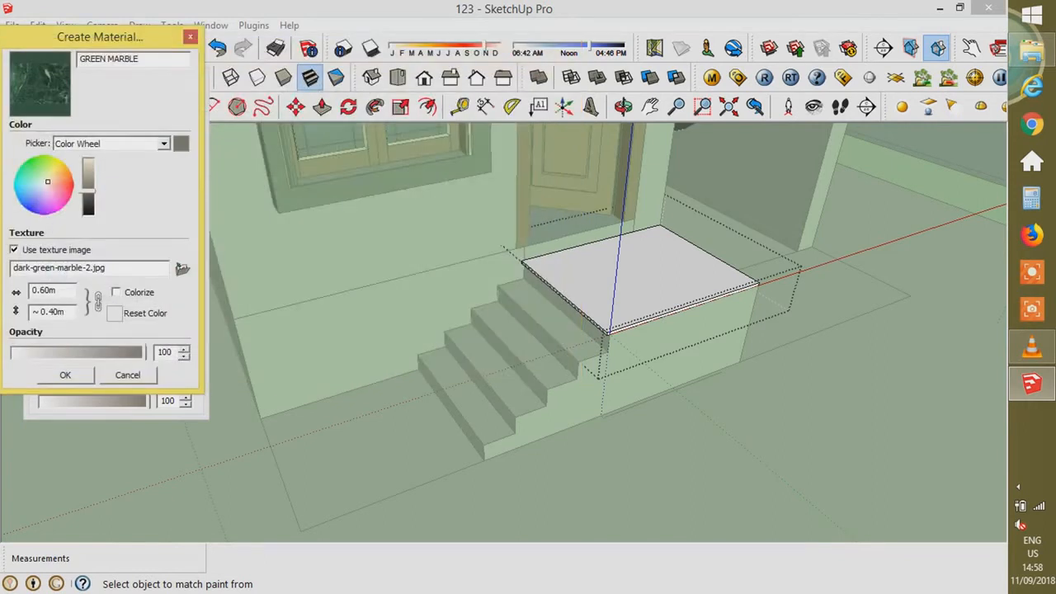
{"action": "key", "text": "Return"}
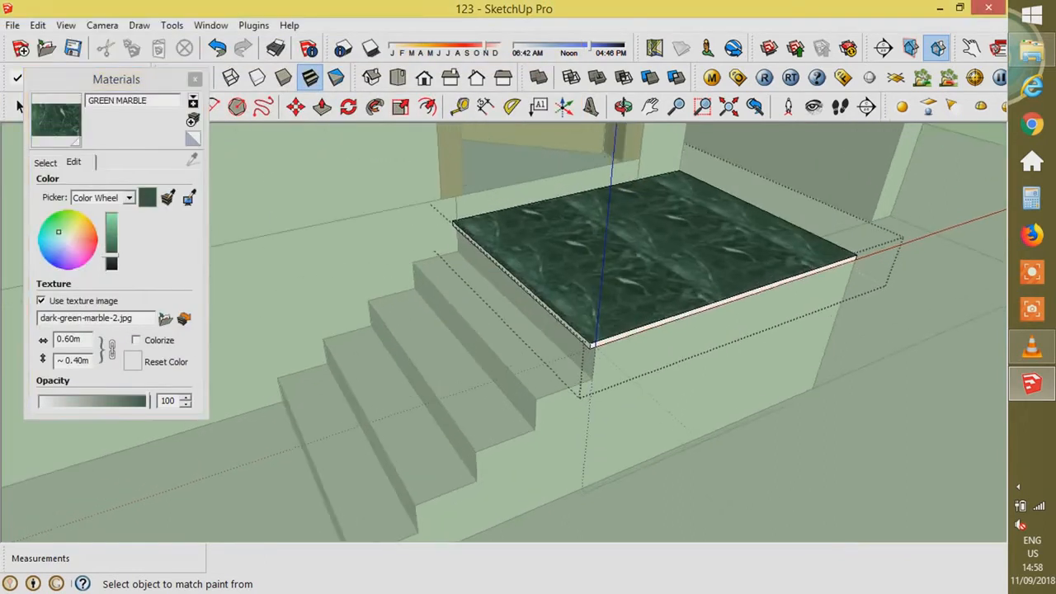
{"action": "scroll", "coordinate": [573, 335], "scroll_direction": "up", "scroll_amount": 3}
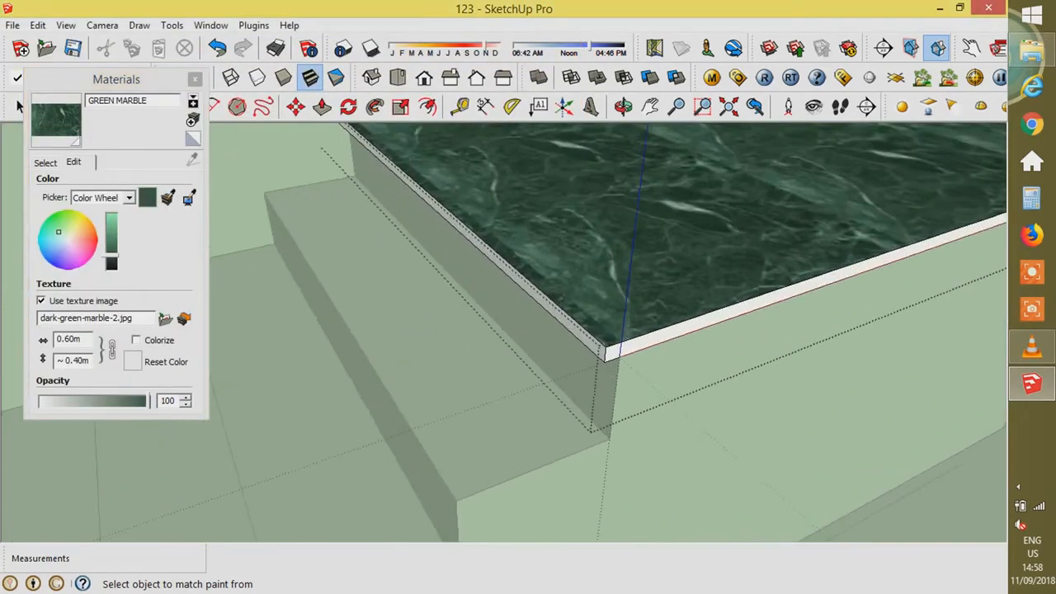
{"action": "scroll", "coordinate": [656, 381], "scroll_direction": "down", "scroll_amount": 3}
- Add and then remove an Emissive layer on GREEN MARBLE in V-Ray, then delete the material
{"action": "left_click", "coordinate": [712, 78]}
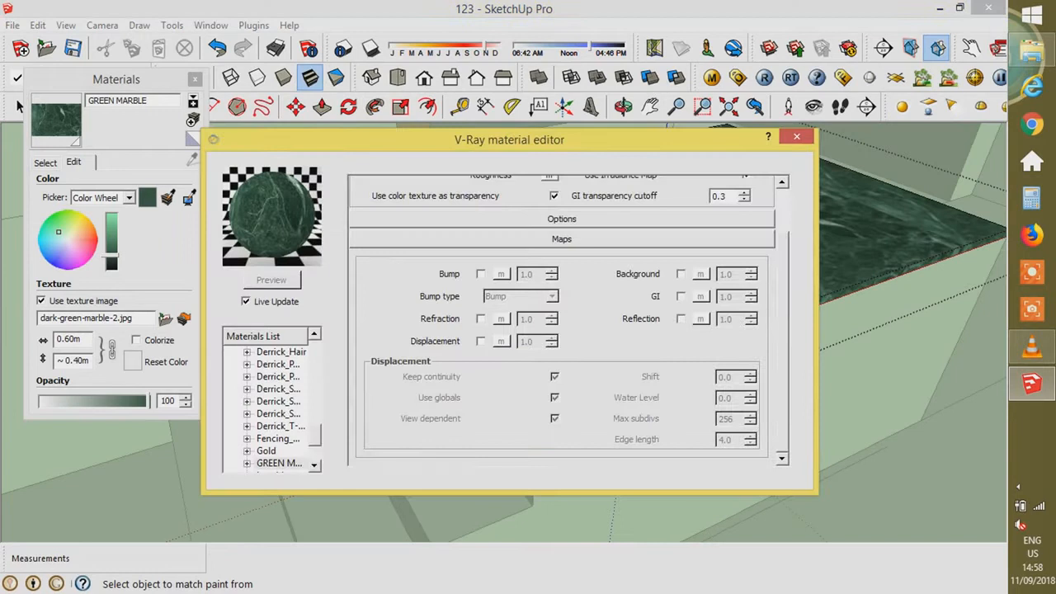
{"action": "right_click", "coordinate": [288, 462]}
{"action": "mouse_move", "coordinate": [371, 300]}
{"action": "left_click", "coordinate": [495, 302]}
{"action": "right_click", "coordinate": [308, 463]}
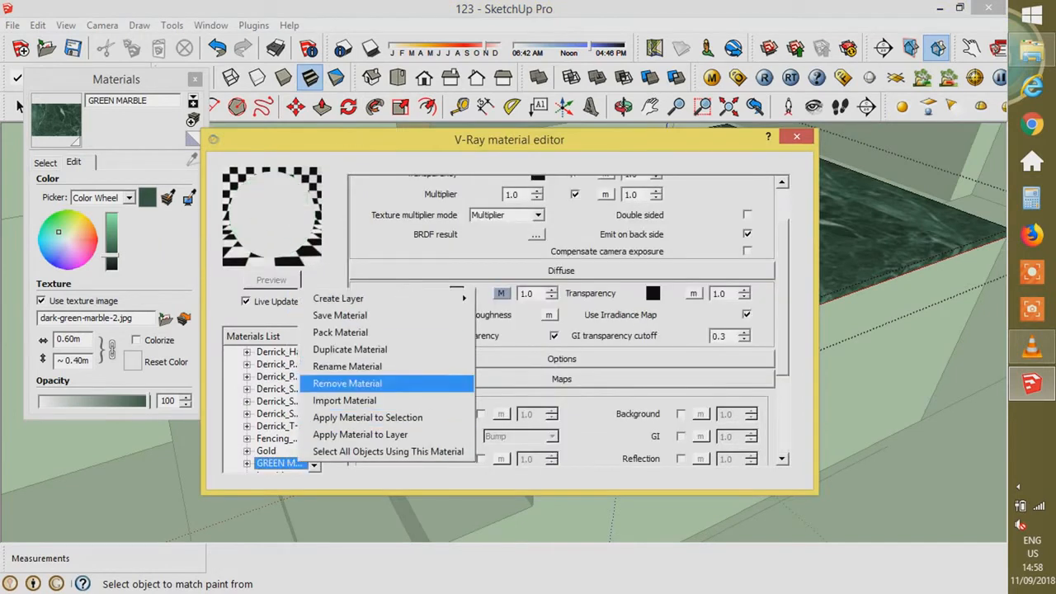
{"action": "left_click", "coordinate": [246, 463]}
{"action": "right_click", "coordinate": [273, 439]}
{"action": "left_click", "coordinate": [312, 468]}
{"action": "left_click", "coordinate": [469, 306]}
{"action": "right_click", "coordinate": [274, 424]}
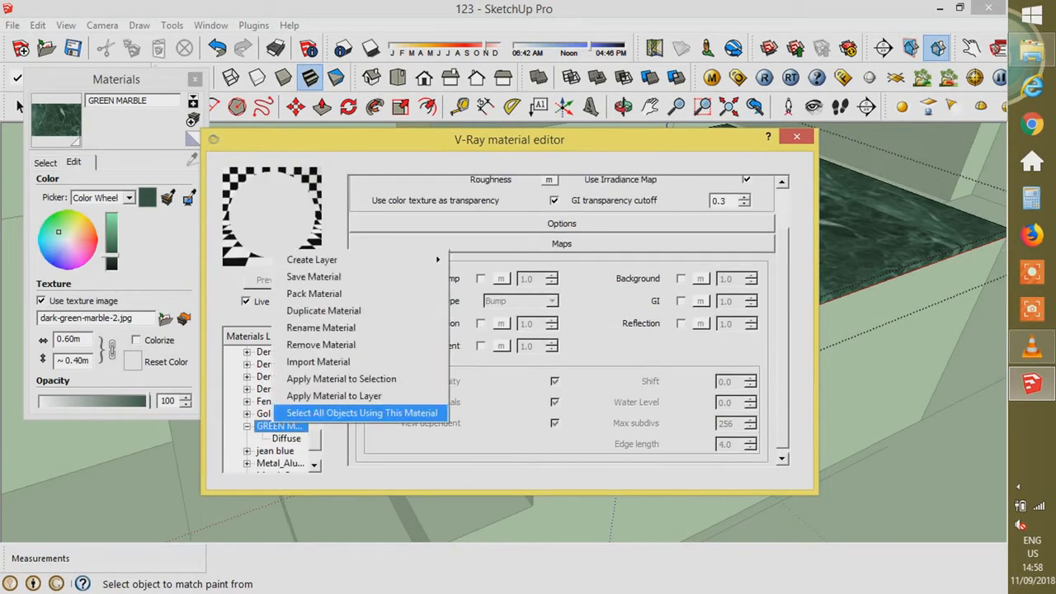
{"action": "left_click", "coordinate": [321, 344]}
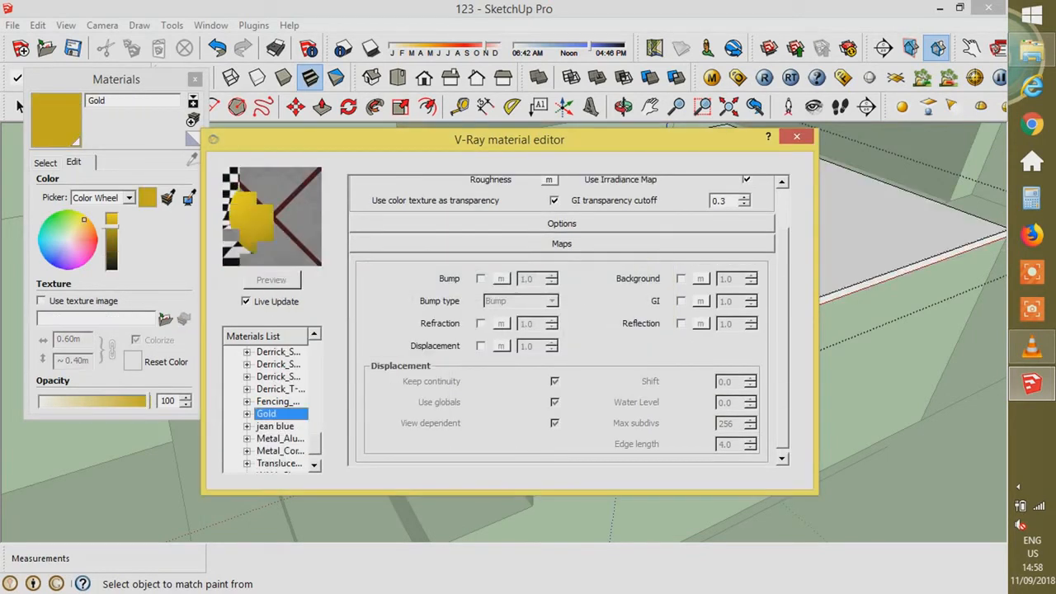
- Recreate the marble material with dark-green-marble-2.jpg and paint the slab's top, side and front faces
{"action": "left_click", "coordinate": [192, 120]}
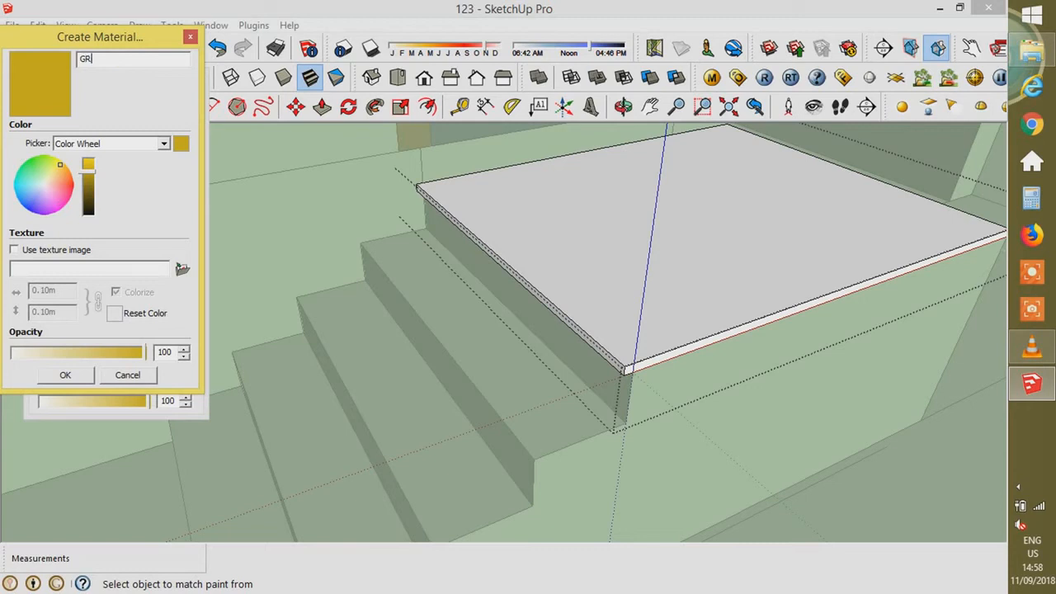
{"action": "left_click", "coordinate": [183, 269]}
{"action": "double_click", "coordinate": [385, 142]}
{"action": "left_click", "coordinate": [66, 376]}
{"action": "left_click", "coordinate": [660, 330]}
{"action": "scroll", "coordinate": [665, 341], "scroll_direction": "up", "scroll_amount": 2}
{"action": "left_click", "coordinate": [578, 343]}
{"action": "left_click", "coordinate": [677, 358]}
- Set the marble texture width to 0.9 m
{"action": "left_click", "coordinate": [73, 162]}
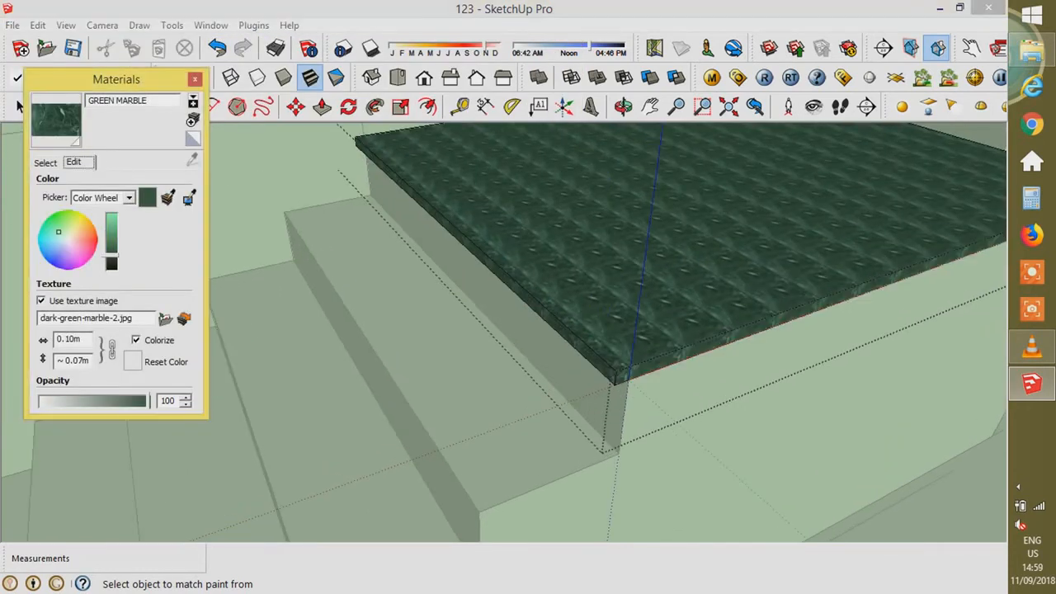
{"action": "type", "text": "0.9"}
{"action": "key", "text": "Tab"}
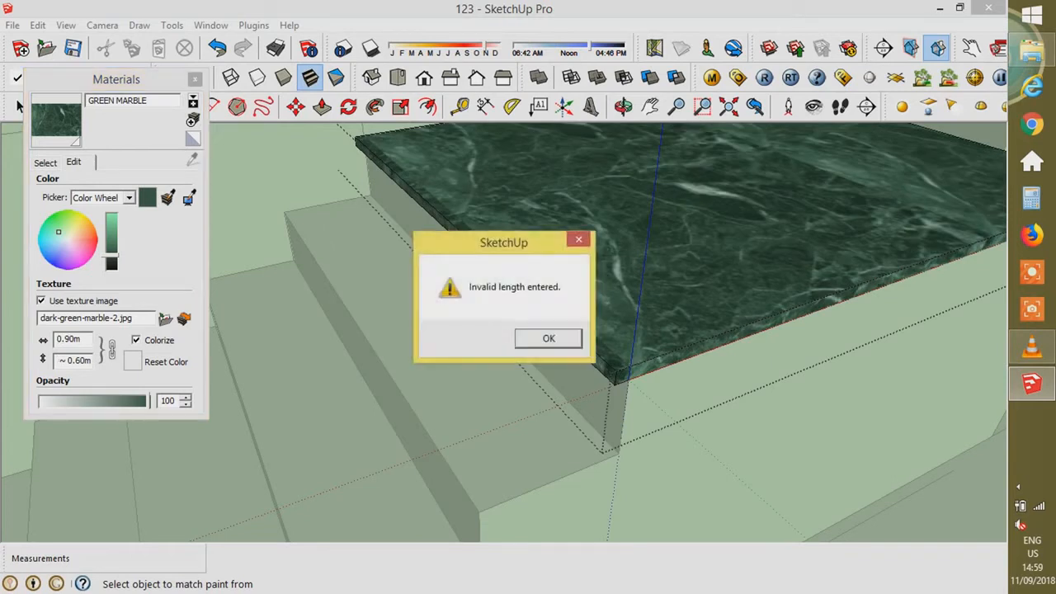
{"action": "key", "text": "Return"}
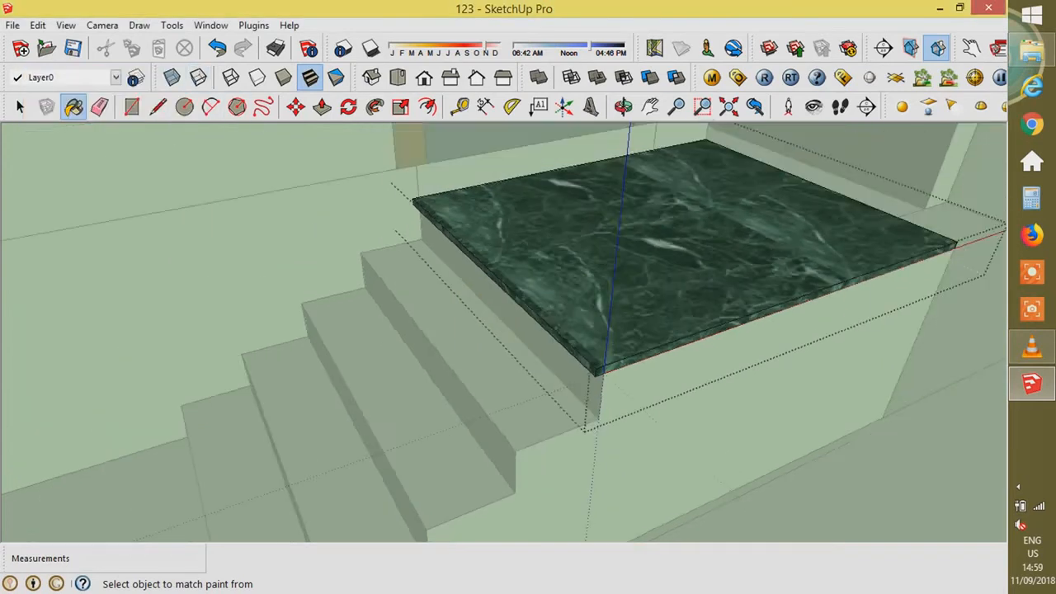
{"action": "left_click", "coordinate": [712, 77]}
- Add a V-Ray Reflection layer to GREEN MARBLE
{"action": "right_click", "coordinate": [268, 463]}
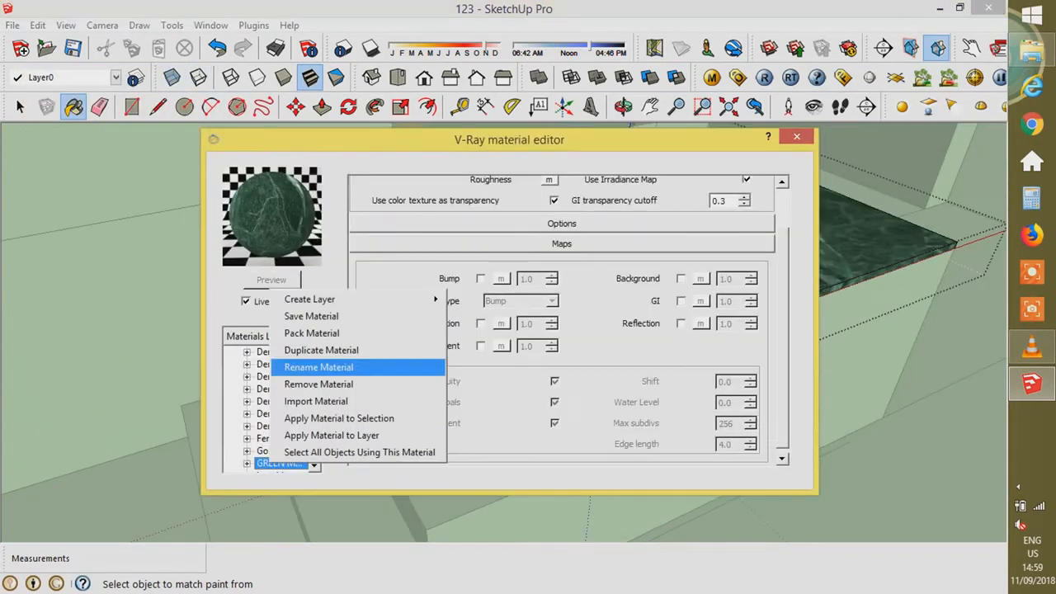
{"action": "mouse_move", "coordinate": [330, 299]}
{"action": "left_click", "coordinate": [479, 316]}
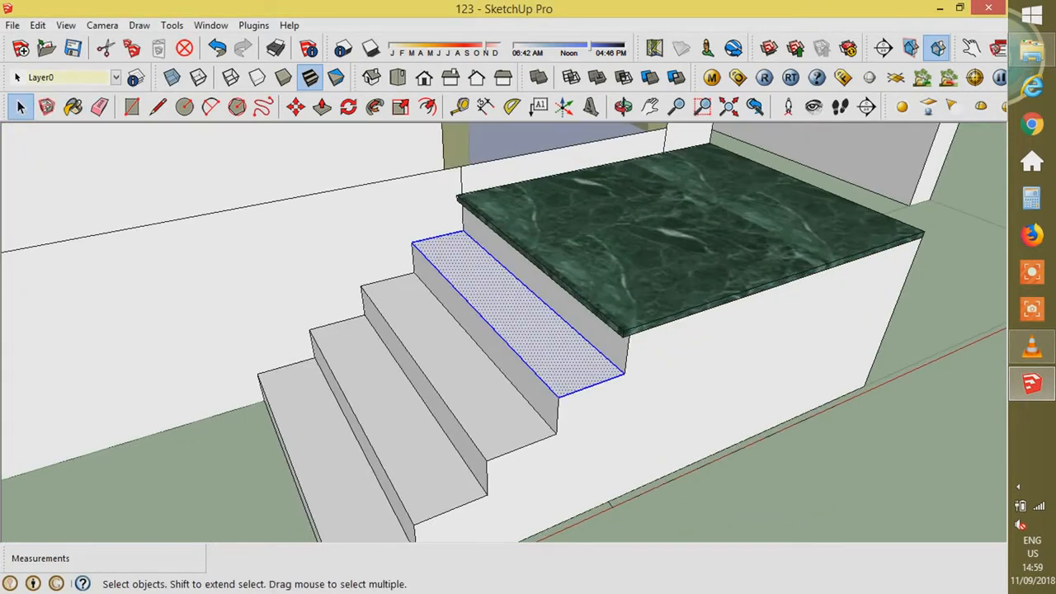
- Group the top step's tread face, pull it into a thin slab and paint it GREEN MARBLE
{"action": "right_click", "coordinate": [544, 349]}
{"action": "left_click", "coordinate": [597, 229]}
{"action": "double_click", "coordinate": [534, 330]}
{"action": "key", "text": "p"}
{"action": "double_click", "coordinate": [535, 330]}
{"action": "scroll", "coordinate": [522, 375], "scroll_direction": "up", "scroll_amount": 2}
{"action": "double_click", "coordinate": [519, 367]}
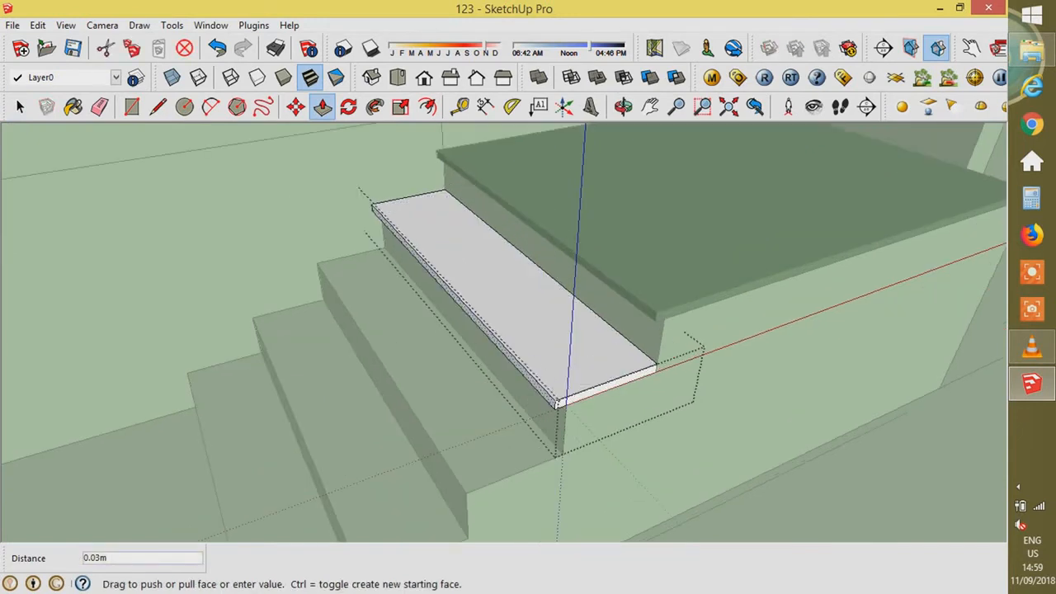
{"action": "key", "text": "b"}
{"action": "left_click", "coordinate": [511, 289]}
{"action": "scroll", "coordinate": [528, 330], "scroll_direction": "down", "scroll_amount": 3}
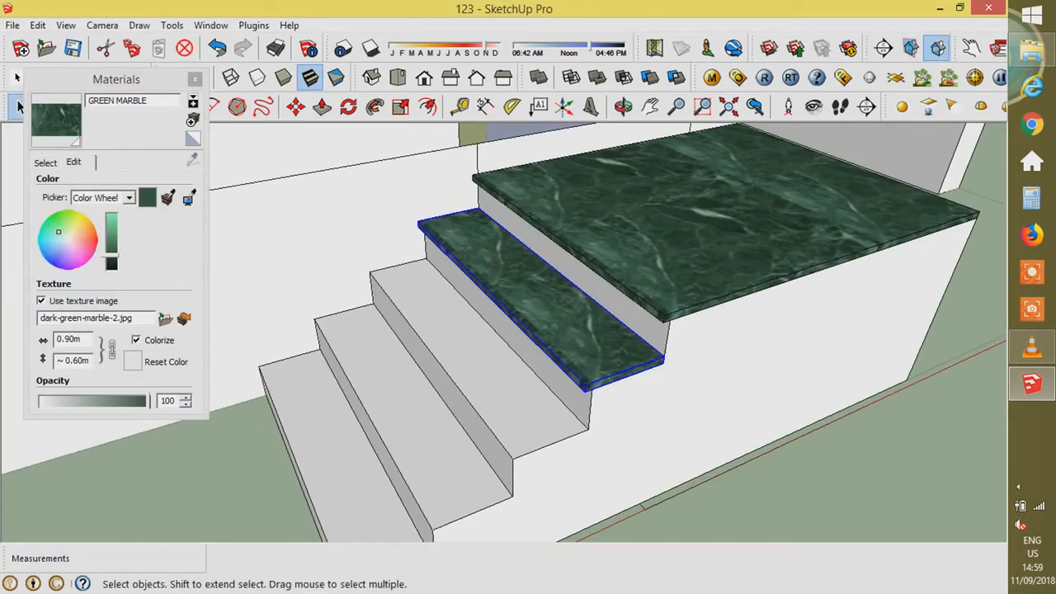
- Copy the marble tread with Move+Ctrl onto the remaining entrance steps
{"action": "key", "text": "m"}
{"action": "scroll", "coordinate": [667, 366], "scroll_direction": "up", "scroll_amount": 3}
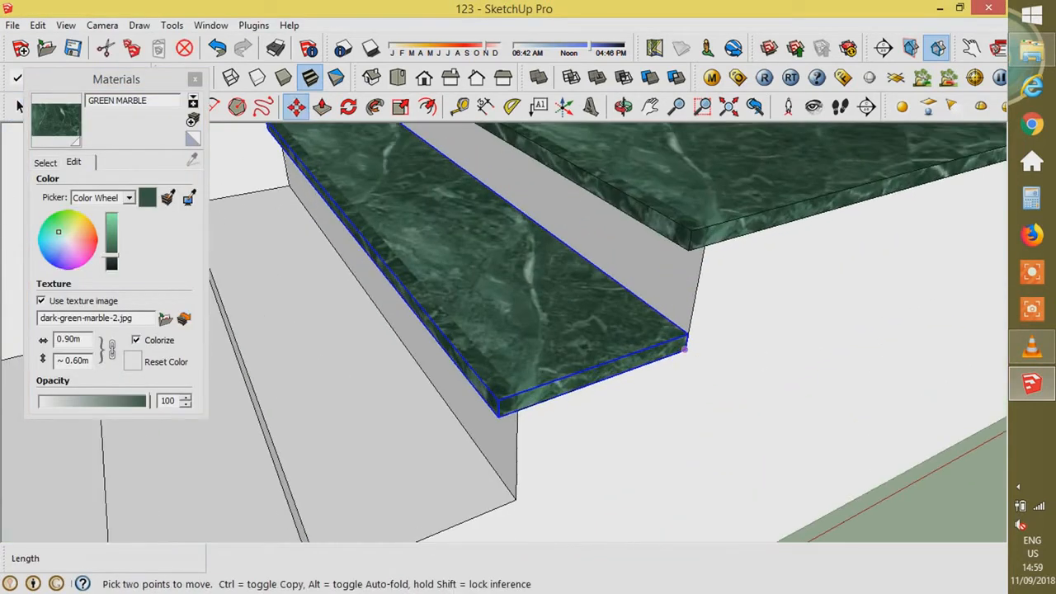
{"action": "left_click", "coordinate": [684, 348]}
{"action": "key", "text": "ctrl"}
{"action": "scroll", "coordinate": [681, 342], "scroll_direction": "down", "scroll_amount": 2}
{"action": "scroll", "coordinate": [557, 429], "scroll_direction": "down", "scroll_amount": 2}
{"action": "left_click", "coordinate": [557, 429]}
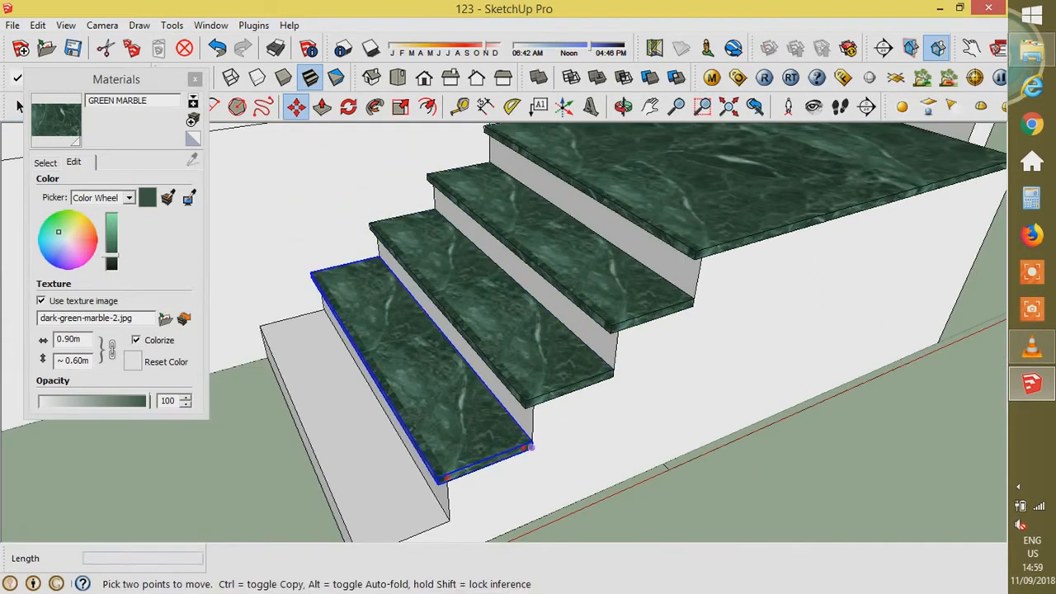
{"action": "scroll", "coordinate": [530, 447], "scroll_direction": "down", "scroll_amount": 4}
{"action": "scroll", "coordinate": [535, 490], "scroll_direction": "up", "scroll_amount": 3}
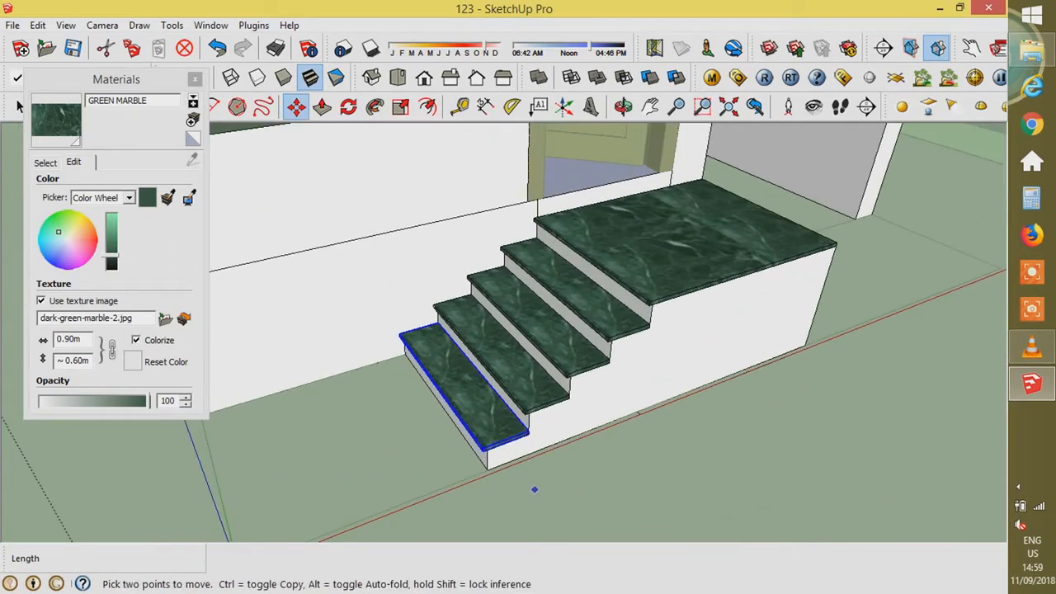
{"action": "scroll", "coordinate": [534, 489], "scroll_direction": "up", "scroll_amount": 2}
{"action": "scroll", "coordinate": [803, 319], "scroll_direction": "up", "scroll_amount": 6}
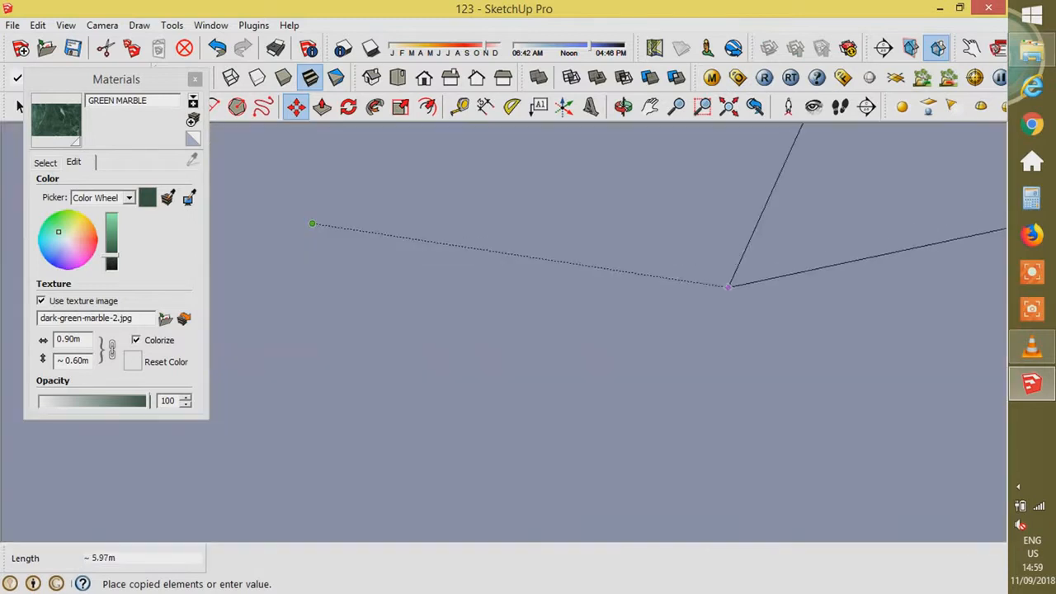
{"action": "scroll", "coordinate": [340, 226], "scroll_direction": "down", "scroll_amount": 6}
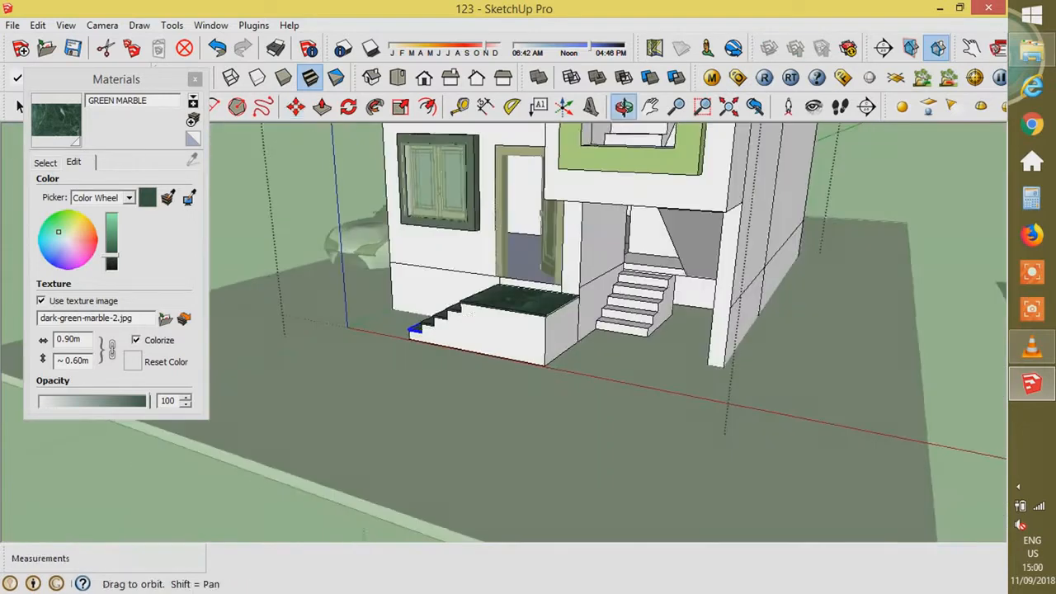
- Rotate a tread copy 90° and place copies on the side staircase's fourth and top steps
{"action": "scroll", "coordinate": [726, 316], "scroll_direction": "up", "scroll_amount": 5}
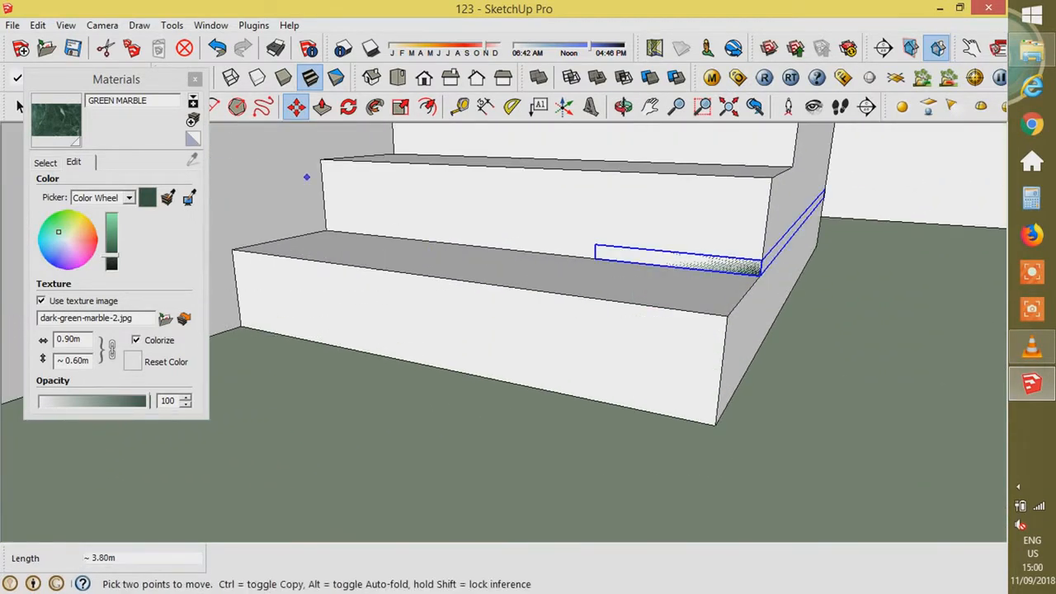
{"action": "type", "text": "90"}
{"action": "key", "text": "Return"}
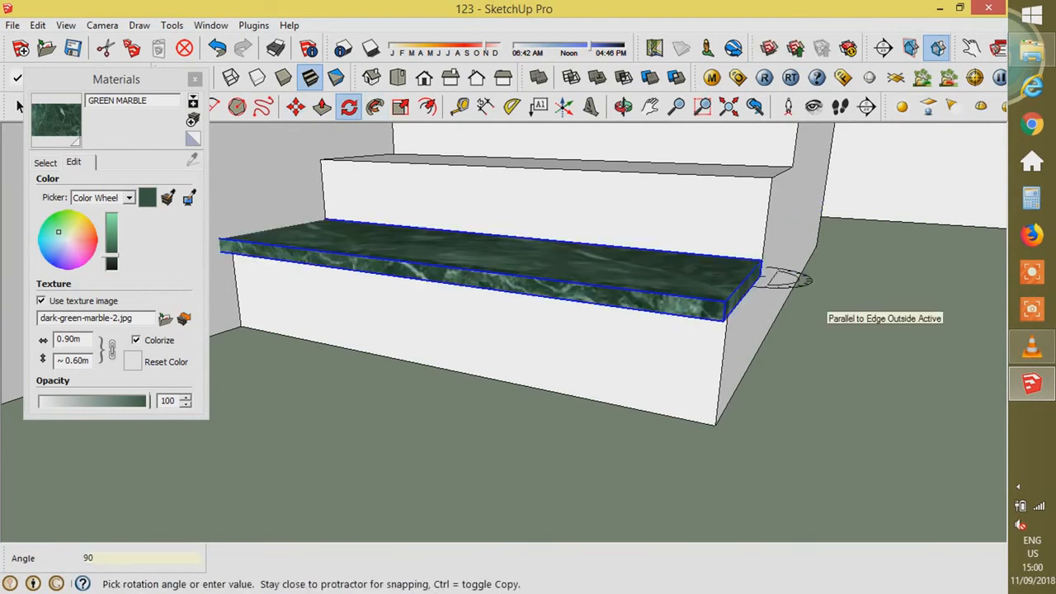
{"action": "middle_click_drag", "start_coordinate": [813, 301], "coordinate": [541, 430]}
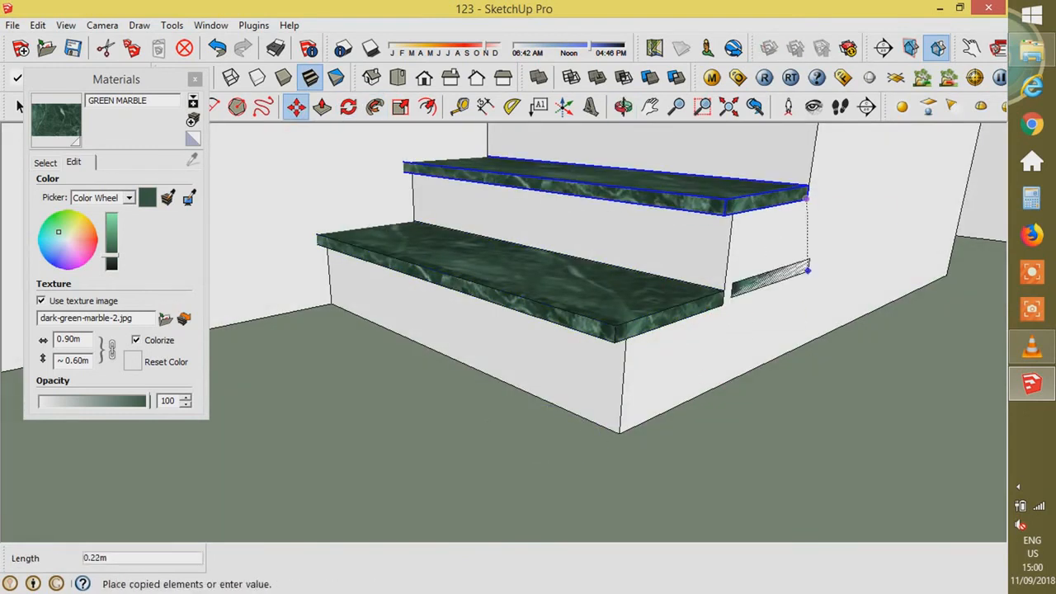
{"action": "scroll", "coordinate": [807, 270], "scroll_direction": "down", "scroll_amount": 2}
{"action": "left_click", "coordinate": [888, 149]}
{"action": "scroll", "coordinate": [776, 441], "scroll_direction": "down", "scroll_amount": 4}
{"action": "scroll", "coordinate": [865, 235], "scroll_direction": "up", "scroll_amount": 4}
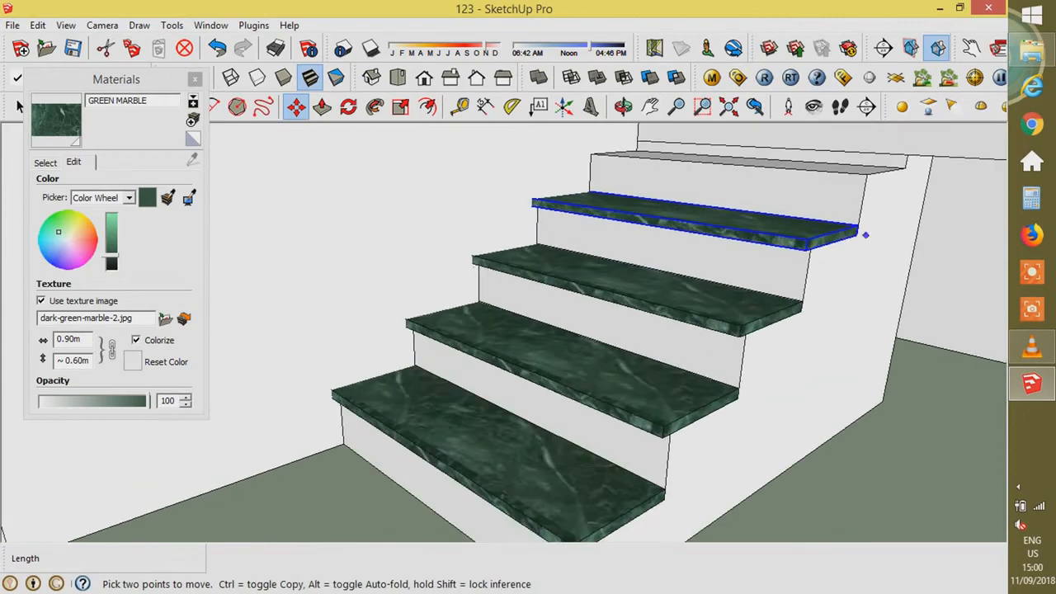
{"action": "left_click", "coordinate": [856, 234]}
- Copy another marble tread onto the side staircase's top step
{"action": "key", "text": "ctrl"}
{"action": "left_click", "coordinate": [906, 168]}
{"action": "scroll", "coordinate": [825, 330], "scroll_direction": "down", "scroll_amount": 2}
{"action": "scroll", "coordinate": [830, 250], "scroll_direction": "up", "scroll_amount": 3}
{"action": "middle_click_drag", "start_coordinate": [486, 191], "coordinate": [530, 318]}
{"action": "scroll", "coordinate": [529, 318], "scroll_direction": "up", "scroll_amount": 5}
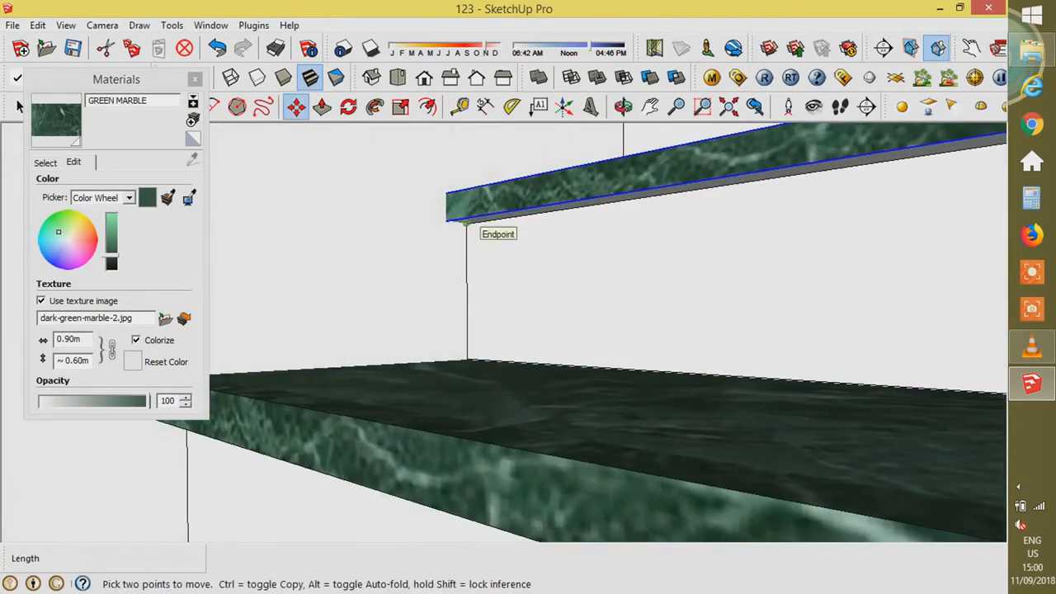
{"action": "left_click", "coordinate": [466, 223]}
{"action": "key", "text": "ctrl"}
{"action": "middle_click_drag", "start_coordinate": [466, 223], "coordinate": [660, 424]}
{"action": "scroll", "coordinate": [689, 423], "scroll_direction": "down", "scroll_amount": 3}
- Scale the landing tread to 2.50 so it stretches across the side landing
{"action": "left_click", "coordinate": [676, 193]}
{"action": "scroll", "coordinate": [691, 411], "scroll_direction": "down", "scroll_amount": 2}
{"action": "key", "text": "s"}
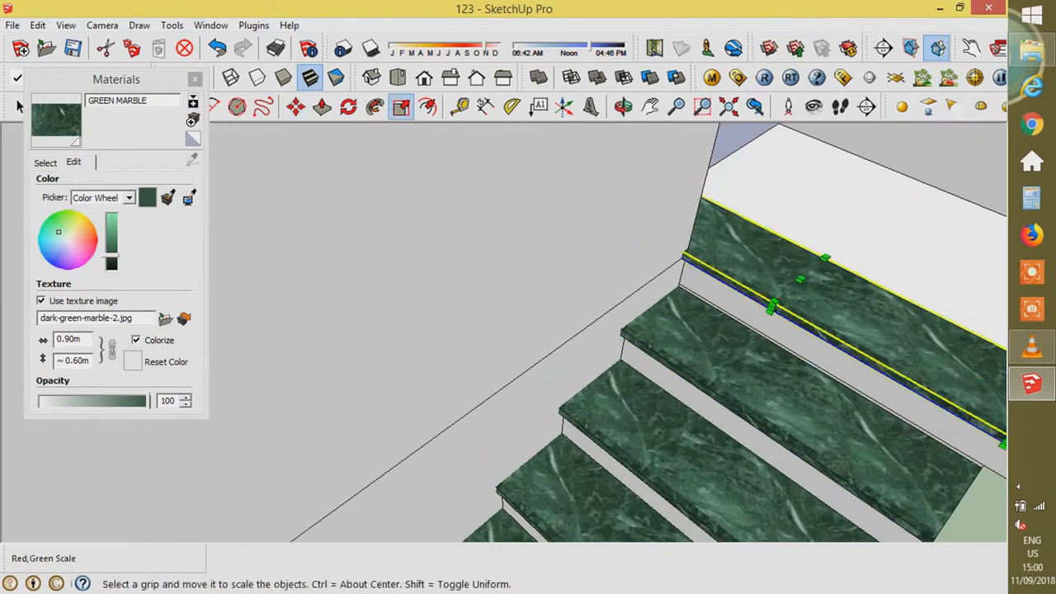
{"action": "scroll", "coordinate": [825, 261], "scroll_direction": "up", "scroll_amount": 4}
{"action": "middle_click_drag", "start_coordinate": [825, 261], "coordinate": [755, 307]}
{"action": "left_click_drag", "start_coordinate": [838, 333], "coordinate": [1005, 260]}
{"action": "scroll", "coordinate": [825, 273], "scroll_direction": "down", "scroll_amount": 4}
{"action": "middle_click_drag", "start_coordinate": [825, 273], "coordinate": [693, 289]}
{"action": "scroll", "coordinate": [693, 289], "scroll_direction": "up", "scroll_amount": 5}
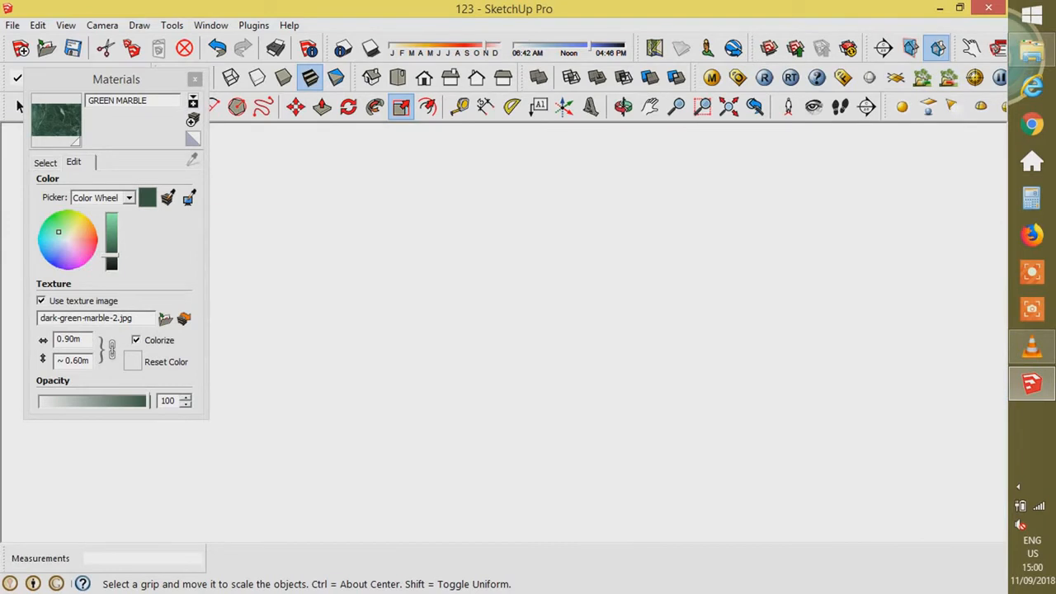
{"action": "scroll", "coordinate": [693, 289], "scroll_direction": "down", "scroll_amount": 6}
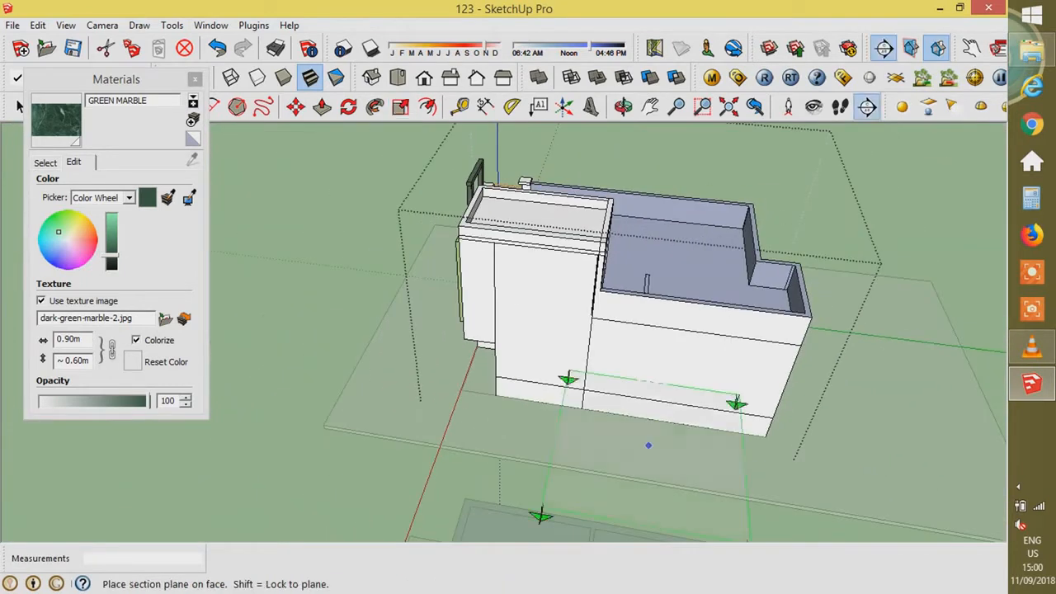
- Place a section plane on the front face and move it to cut the house open at the stairs
{"action": "left_click", "coordinate": [646, 370]}
{"action": "key", "text": "m"}
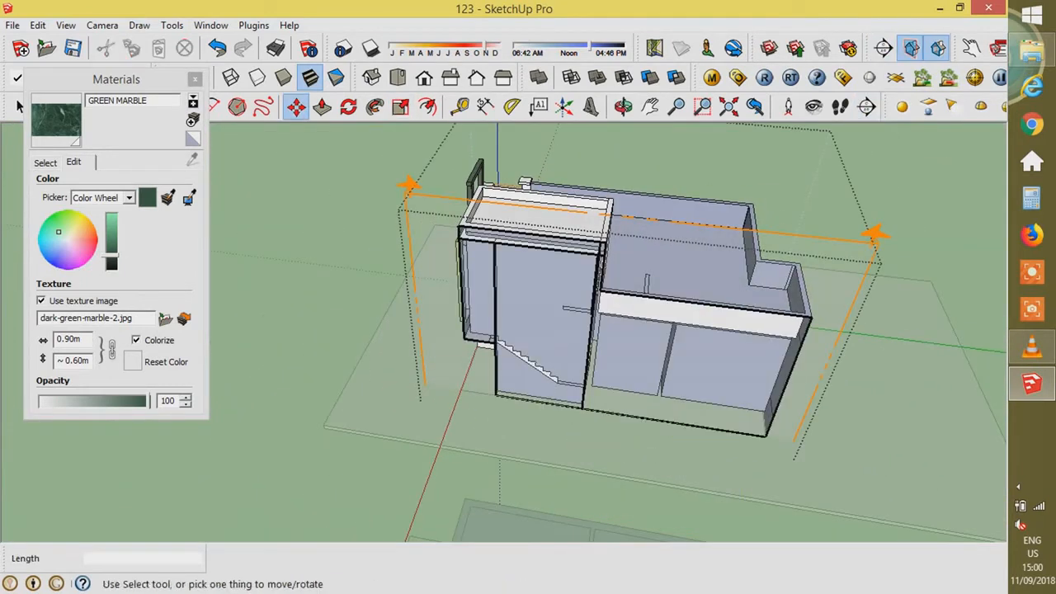
{"action": "left_click", "coordinate": [18, 105]}
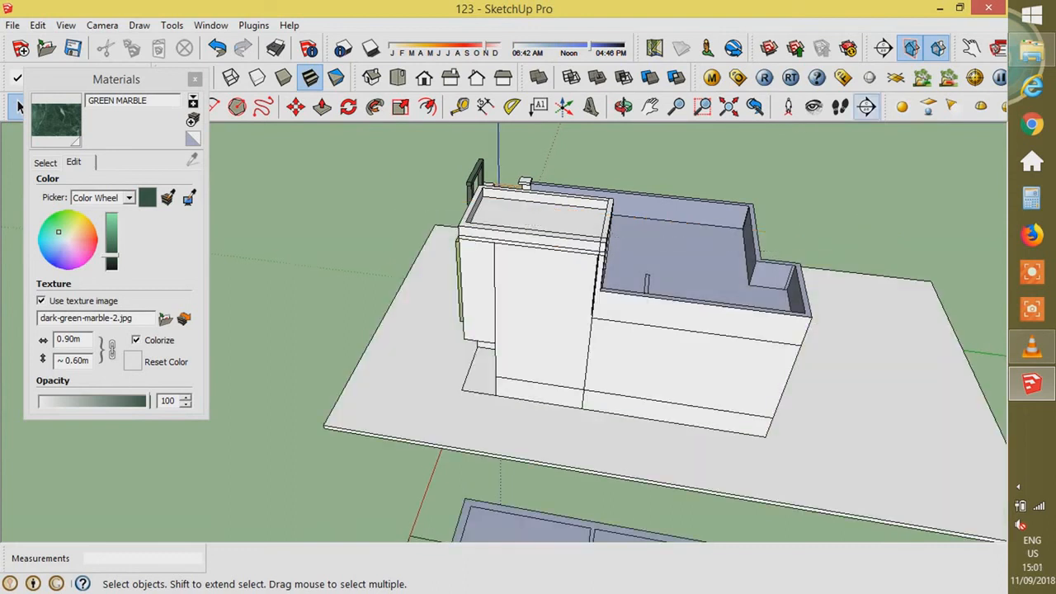
{"action": "left_click", "coordinate": [867, 107]}
{"action": "left_click", "coordinate": [622, 330]}
{"action": "key", "text": "m"}
{"action": "left_click", "coordinate": [876, 213]}
{"action": "left_click", "coordinate": [893, 202]}
{"action": "key", "text": "space"}
{"action": "scroll", "coordinate": [575, 357], "scroll_direction": "up", "scroll_amount": 4}
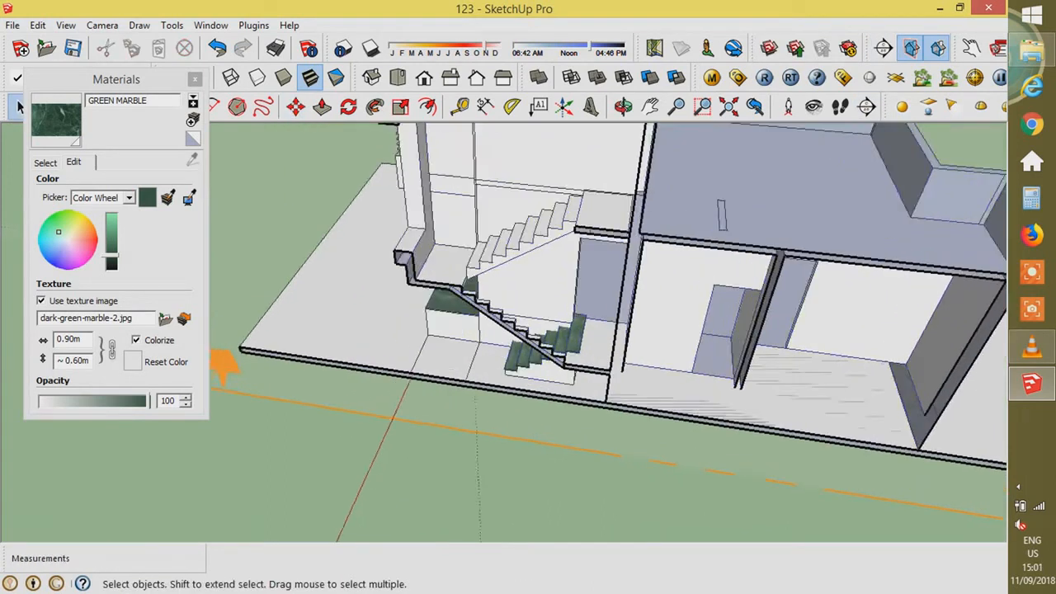
{"action": "scroll", "coordinate": [559, 347], "scroll_direction": "up", "scroll_amount": 5}
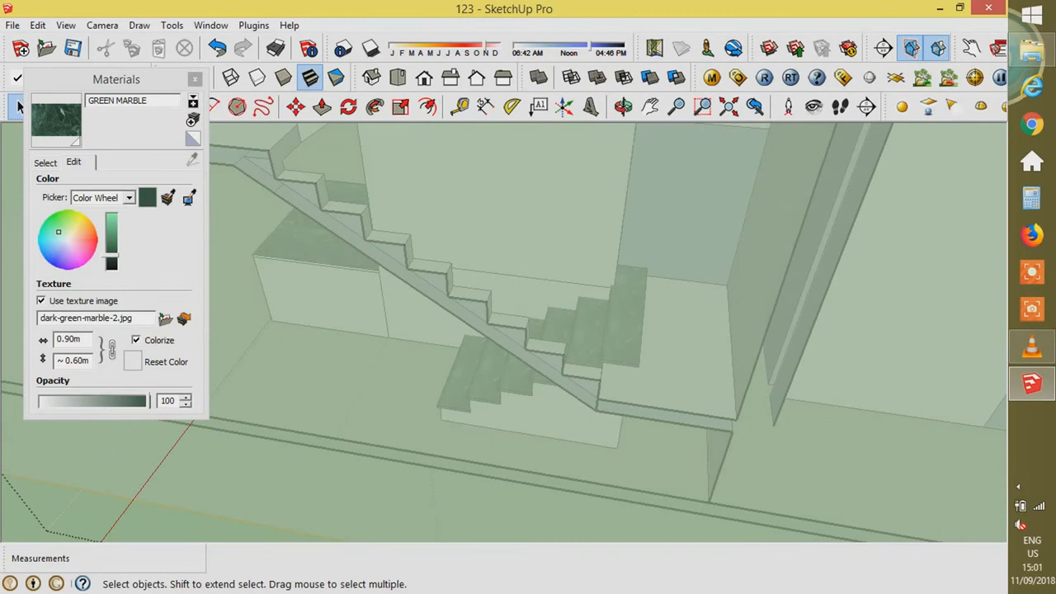
{"action": "scroll", "coordinate": [657, 338], "scroll_direction": "down", "scroll_amount": 4}
- Inside the stair group, widen the green marble landing and scale its depth to about 0.9
{"action": "double_click", "coordinate": [681, 318]}
{"action": "scroll", "coordinate": [680, 318], "scroll_direction": "up", "scroll_amount": 5}
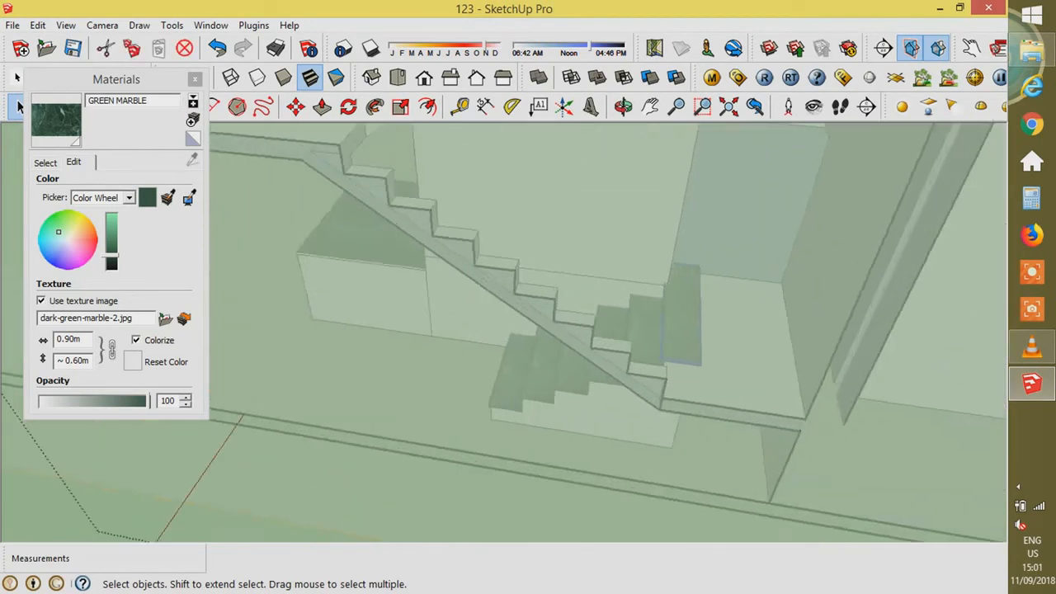
{"action": "left_click", "coordinate": [681, 317]}
{"action": "middle_click_drag", "start_coordinate": [682, 317], "coordinate": [631, 290]}
{"action": "key", "text": "s"}
{"action": "scroll", "coordinate": [698, 268], "scroll_direction": "up", "scroll_amount": 1}
{"action": "scroll", "coordinate": [698, 268], "scroll_direction": "up", "scroll_amount": 3}
{"action": "left_click", "coordinate": [698, 269]}
{"action": "scroll", "coordinate": [782, 268], "scroll_direction": "down", "scroll_amount": 6}
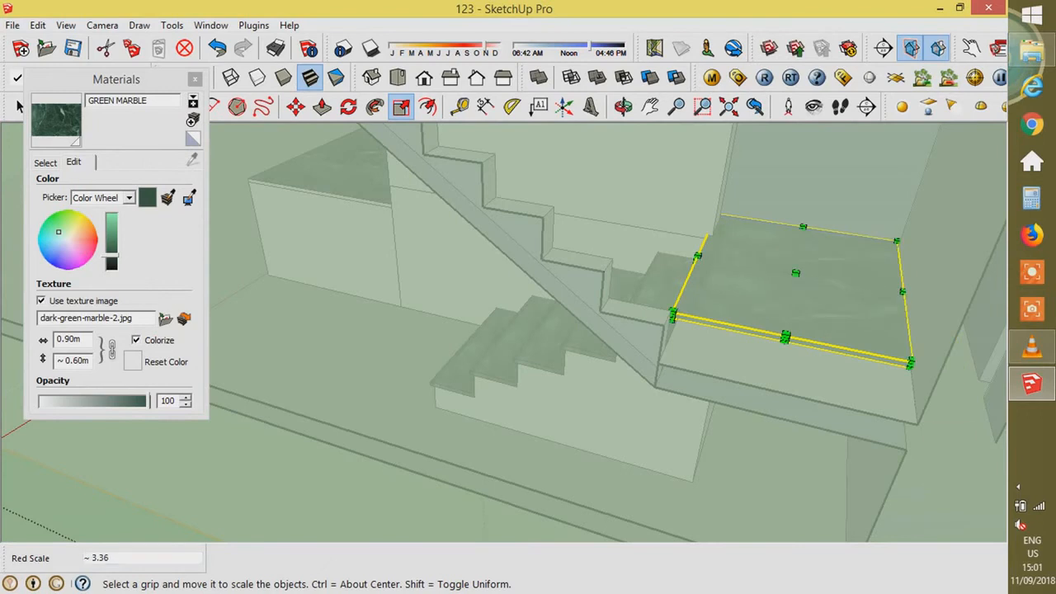
{"action": "scroll", "coordinate": [803, 230], "scroll_direction": "up", "scroll_amount": 5}
{"action": "left_click", "coordinate": [803, 236]}
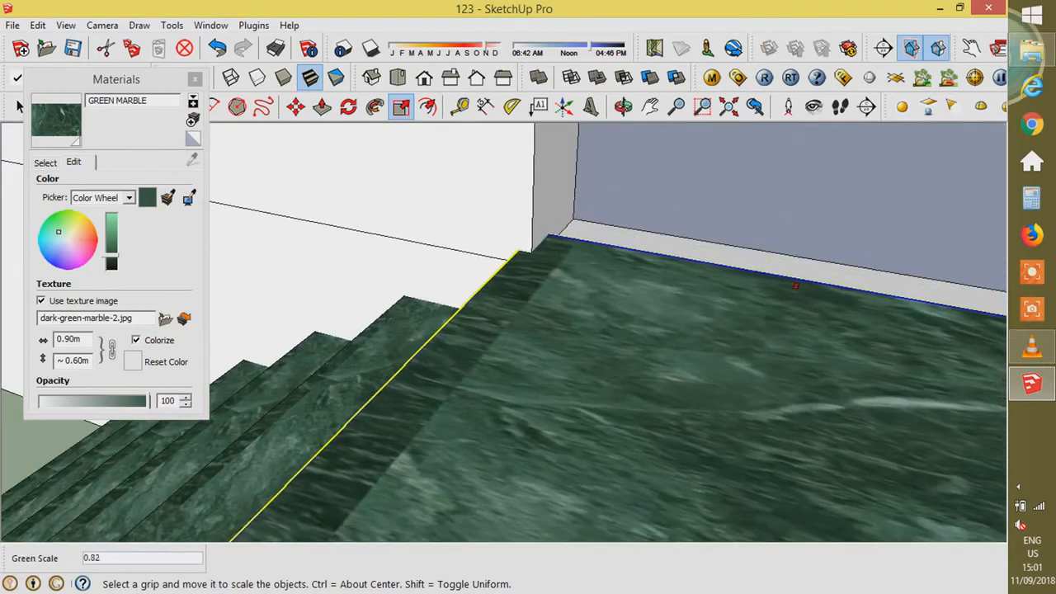
{"action": "left_click", "coordinate": [672, 241]}
- Try lengthening the landing toward the front, then cancel the oversized scaling
{"action": "scroll", "coordinate": [671, 241], "scroll_direction": "down", "scroll_amount": 4}
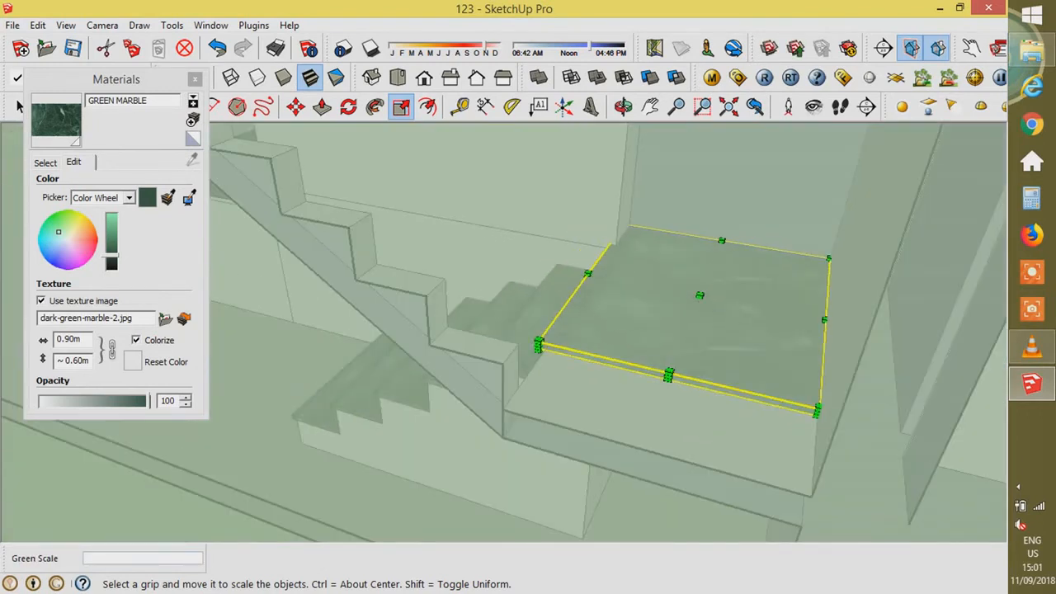
{"action": "scroll", "coordinate": [670, 376], "scroll_direction": "up", "scroll_amount": 3}
{"action": "scroll", "coordinate": [674, 373], "scroll_direction": "down", "scroll_amount": 4}
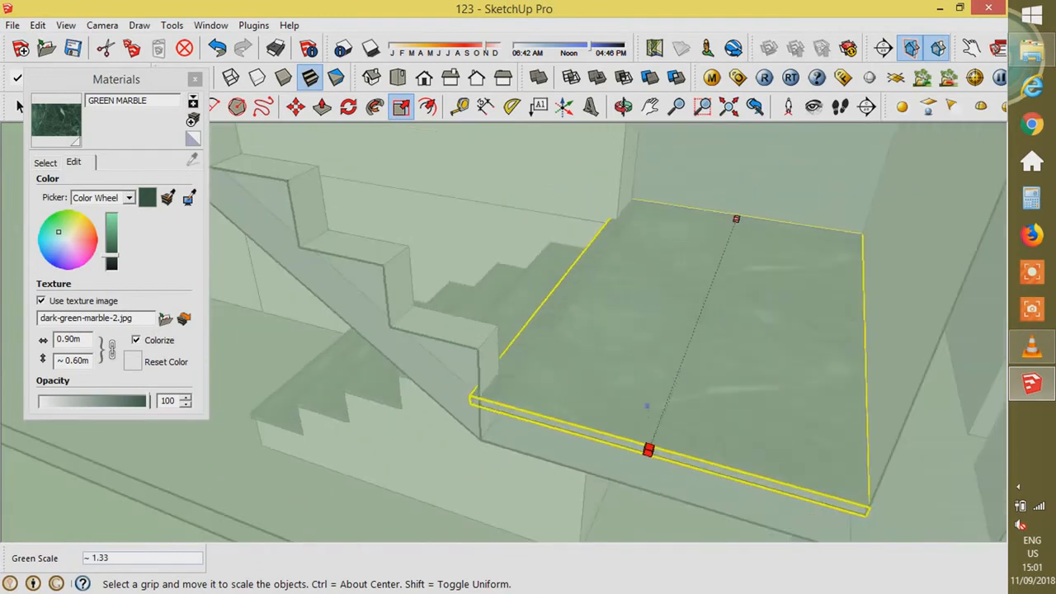
{"action": "left_click", "coordinate": [678, 369]}
{"action": "scroll", "coordinate": [638, 472], "scroll_direction": "down", "scroll_amount": 3}
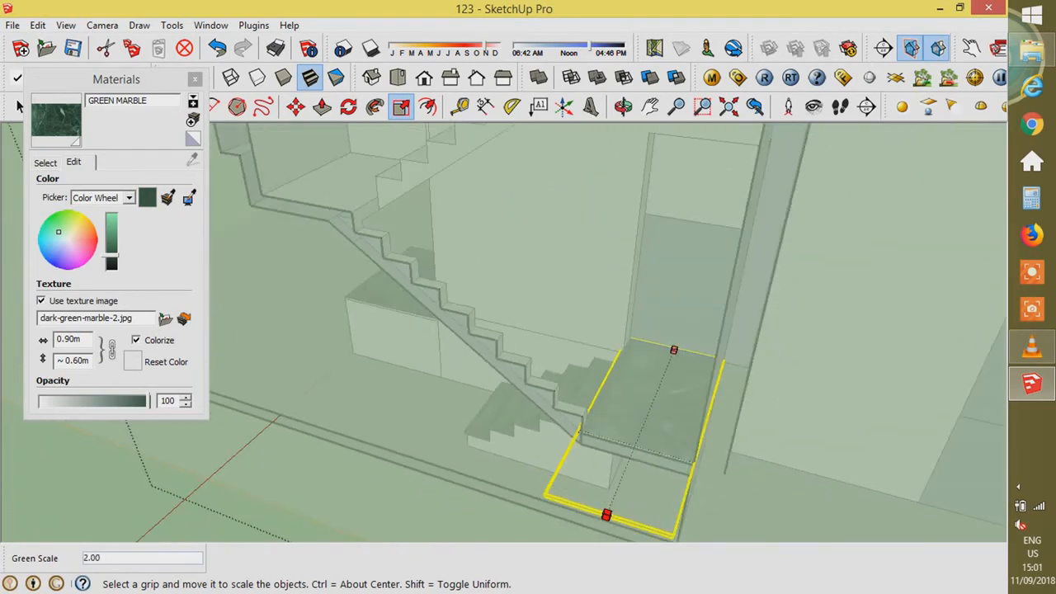
{"action": "scroll", "coordinate": [515, 483], "scroll_direction": "down", "scroll_amount": 5}
{"action": "key", "text": "Escape"}
{"action": "scroll", "coordinate": [566, 449], "scroll_direction": "up", "scroll_amount": 7}
{"action": "scroll", "coordinate": [566, 391], "scroll_direction": "down", "scroll_amount": 5}
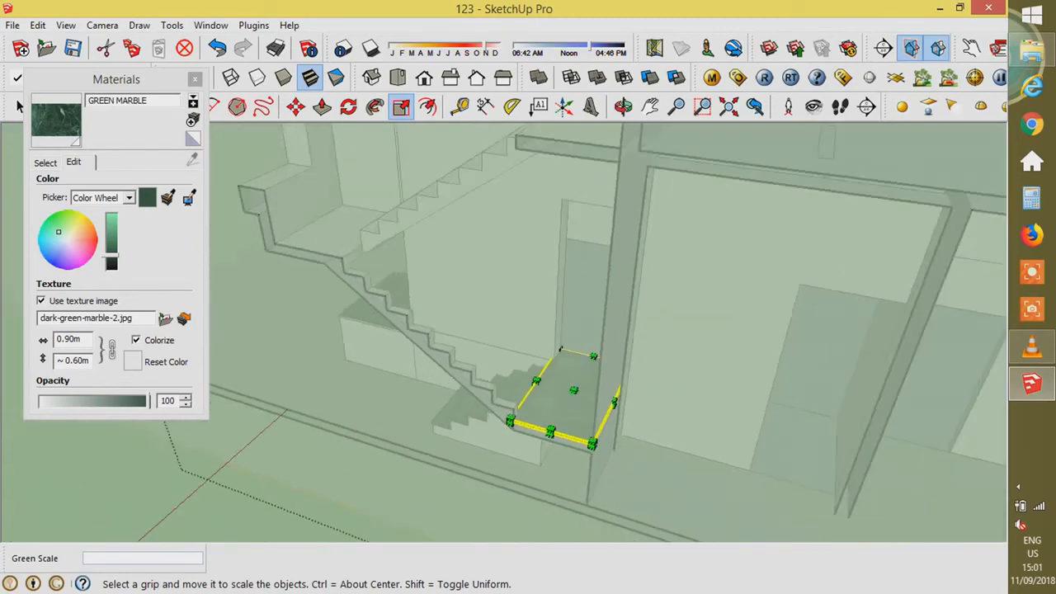
{"action": "scroll", "coordinate": [598, 386], "scroll_direction": "down", "scroll_amount": 5}
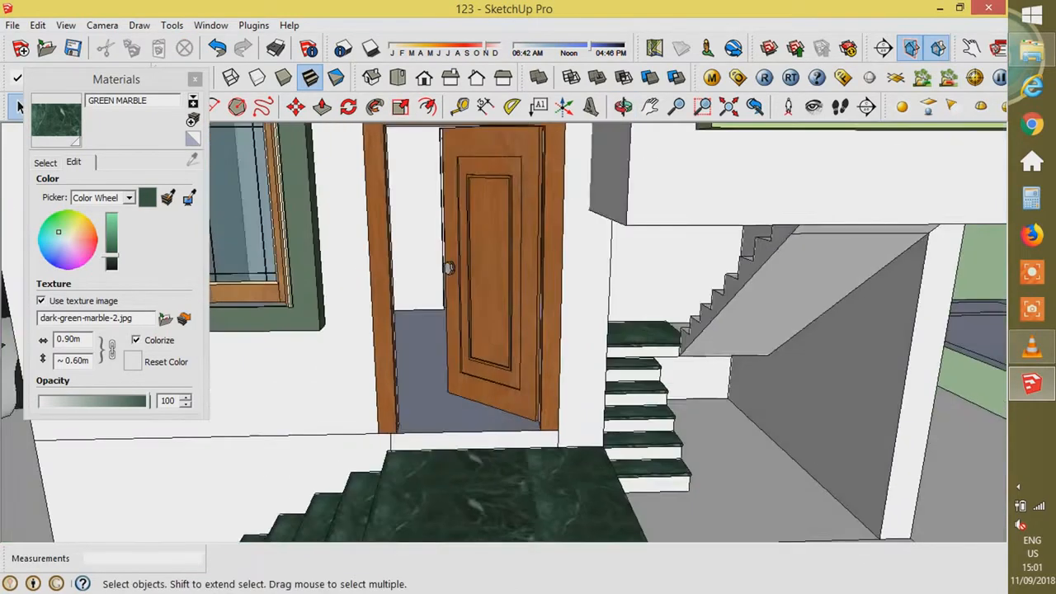
{"action": "scroll", "coordinate": [651, 346], "scroll_direction": "up", "scroll_amount": 4}
{"action": "middle_click_drag", "start_coordinate": [528, 338], "coordinate": [586, 378]}
{"action": "scroll", "coordinate": [586, 377], "scroll_direction": "up", "scroll_amount": 5}
{"action": "scroll", "coordinate": [587, 378], "scroll_direction": "up", "scroll_amount": 3}
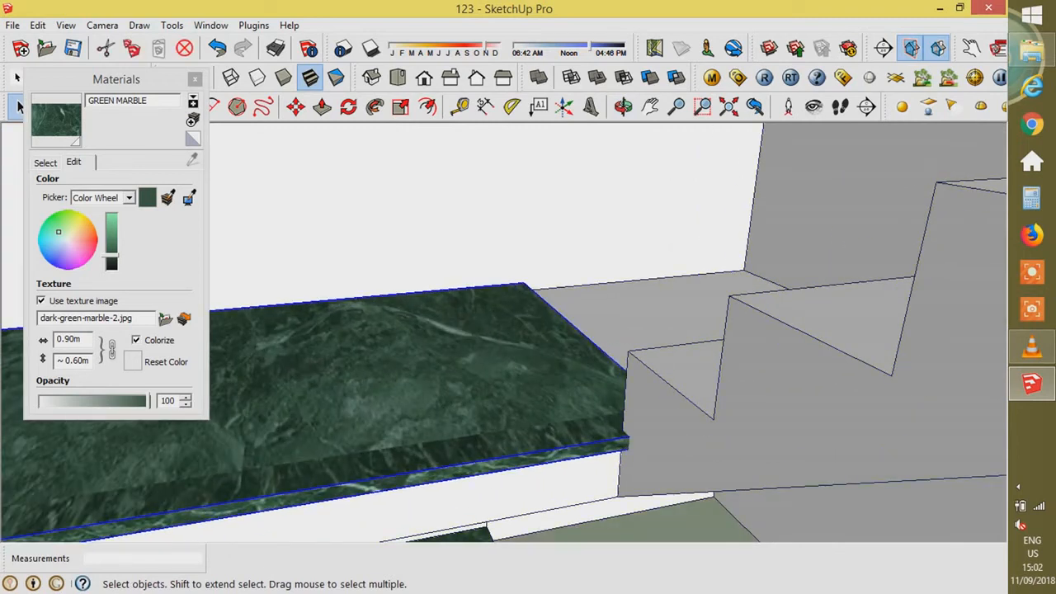
- Scale the upper marble tread by 2.00 so it reaches the wall, then clear the selection
{"action": "key", "text": "s"}
{"action": "left_click_drag", "start_coordinate": [588, 337], "coordinate": [801, 240]}
{"action": "scroll", "coordinate": [659, 249], "scroll_direction": "down", "scroll_amount": 3}
{"action": "key", "text": "space"}
{"action": "left_click", "coordinate": [495, 462]}
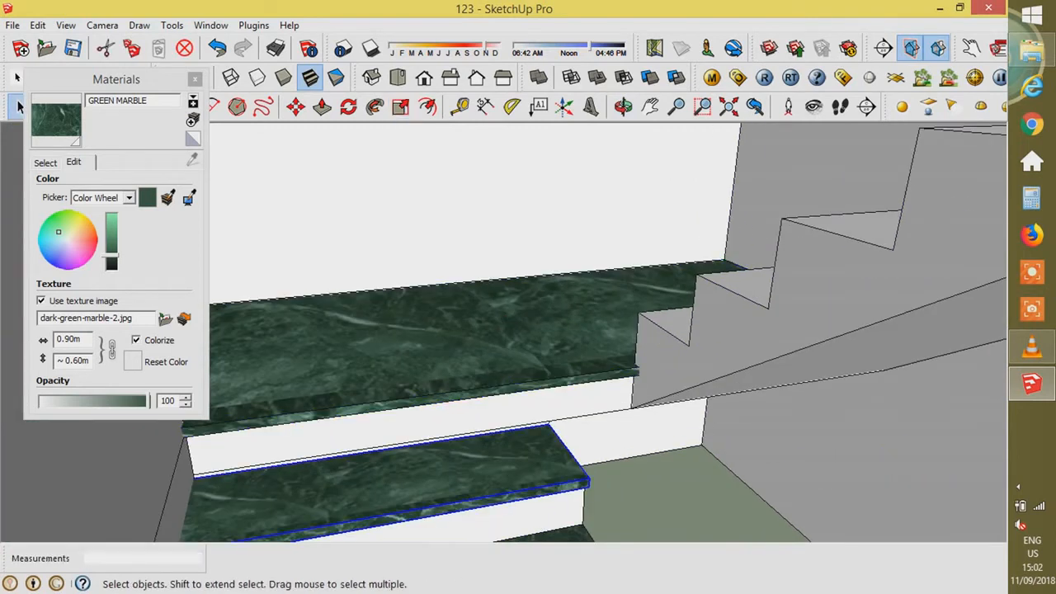
{"action": "scroll", "coordinate": [569, 339], "scroll_direction": "down", "scroll_amount": 10}
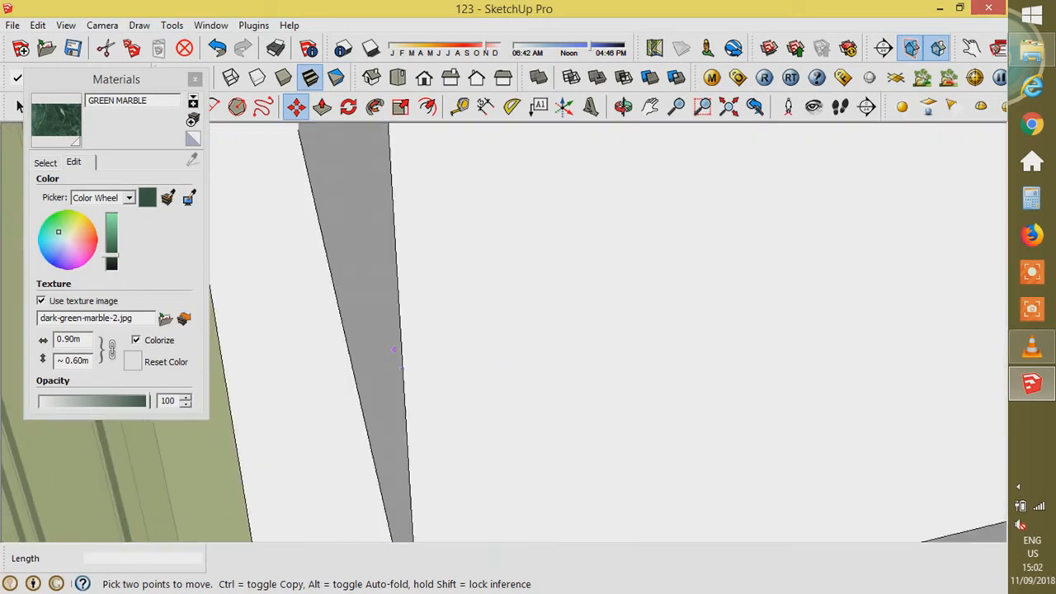
{"action": "key", "text": "space"}
{"action": "left_click", "coordinate": [784, 240]}
{"action": "scroll", "coordinate": [784, 239], "scroll_direction": "down", "scroll_amount": 4}
{"action": "scroll", "coordinate": [363, 338], "scroll_direction": "down", "scroll_amount": 4}
- Close the stair group, face the house front, and open the house group for editing
{"action": "left_click", "coordinate": [363, 396]}
{"action": "middle_click_drag", "start_coordinate": [462, 396], "coordinate": [495, 330]}
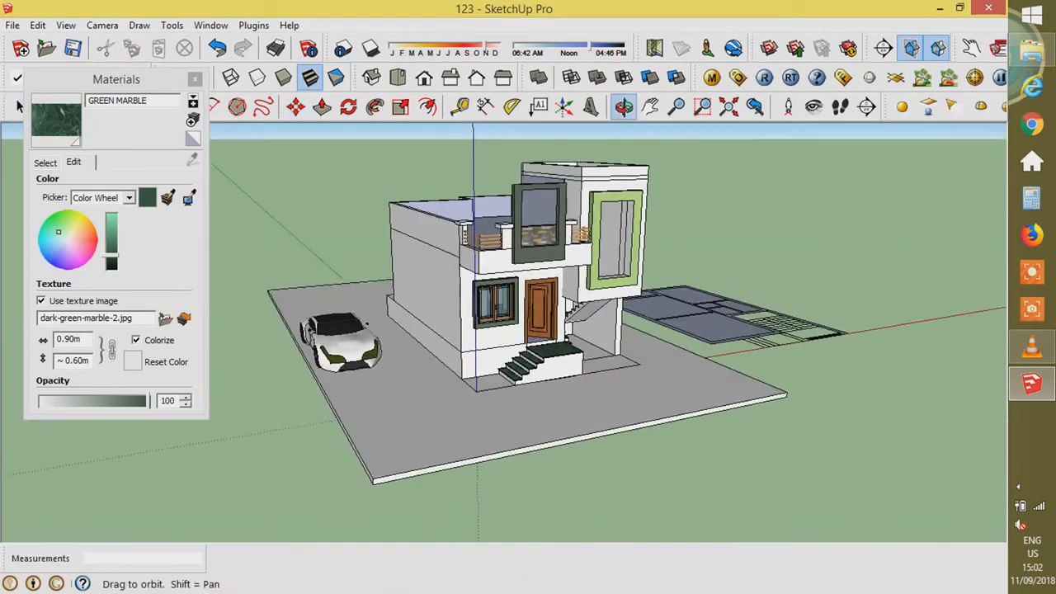
{"action": "scroll", "coordinate": [487, 330], "scroll_direction": "up", "scroll_amount": 5}
{"action": "middle_click_drag", "start_coordinate": [486, 371], "coordinate": [495, 330]}
{"action": "scroll", "coordinate": [508, 462], "scroll_direction": "down", "scroll_amount": 2}
{"action": "double_click", "coordinate": [513, 438]}
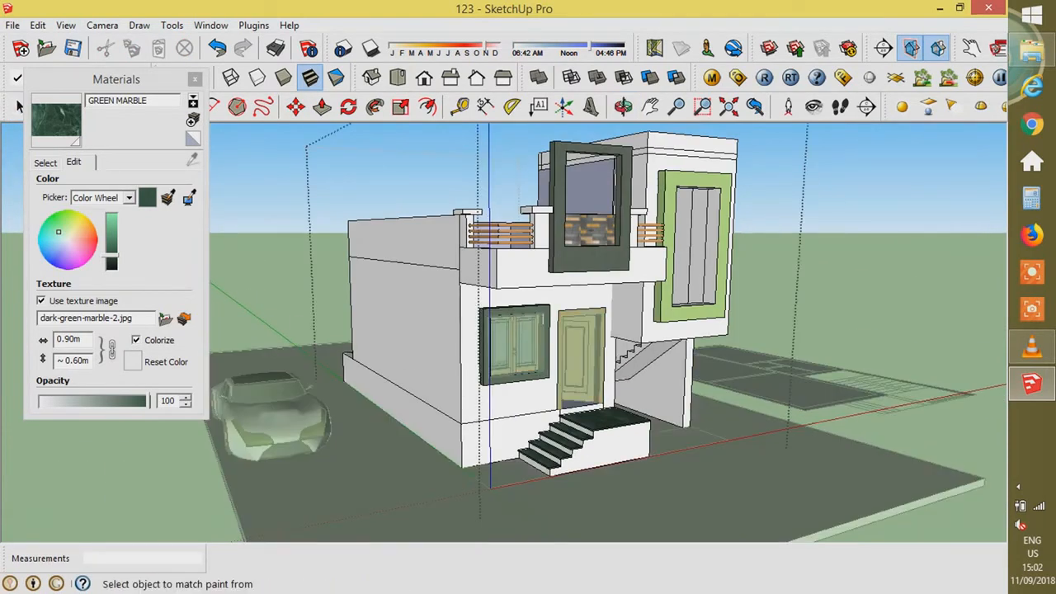
- Paint the front wall and the lower wall strip with the tan material
{"action": "left_click", "coordinate": [45, 162]}
{"action": "left_click_drag", "start_coordinate": [196, 215], "coordinate": [196, 290]}
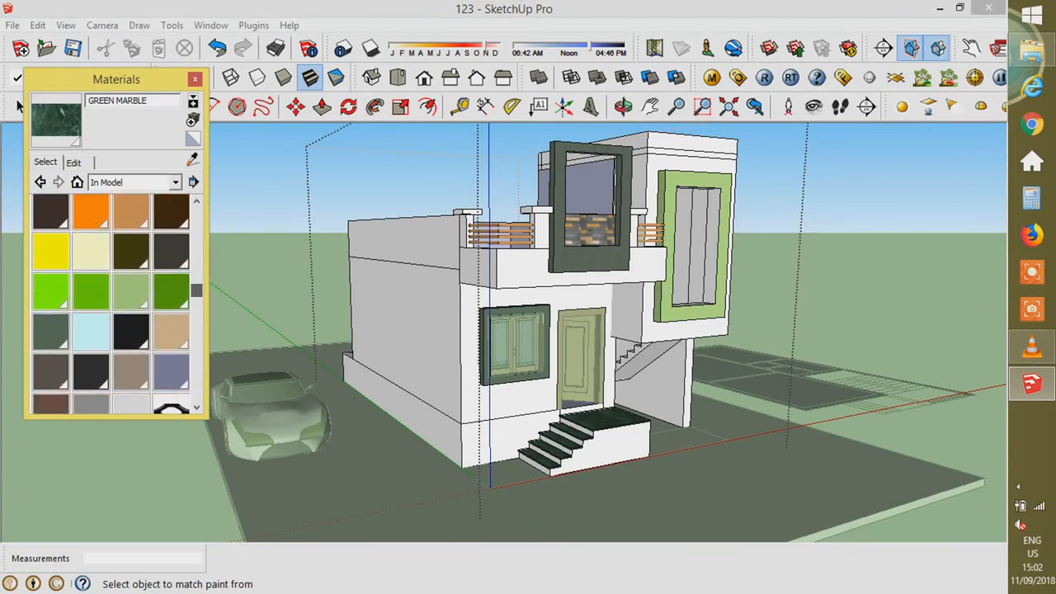
{"action": "left_click", "coordinate": [171, 332]}
{"action": "left_click", "coordinate": [473, 304]}
{"action": "scroll", "coordinate": [473, 303], "scroll_direction": "up", "scroll_amount": 4}
{"action": "left_click", "coordinate": [524, 513]}
{"action": "scroll", "coordinate": [528, 504], "scroll_direction": "down", "scroll_amount": 3}
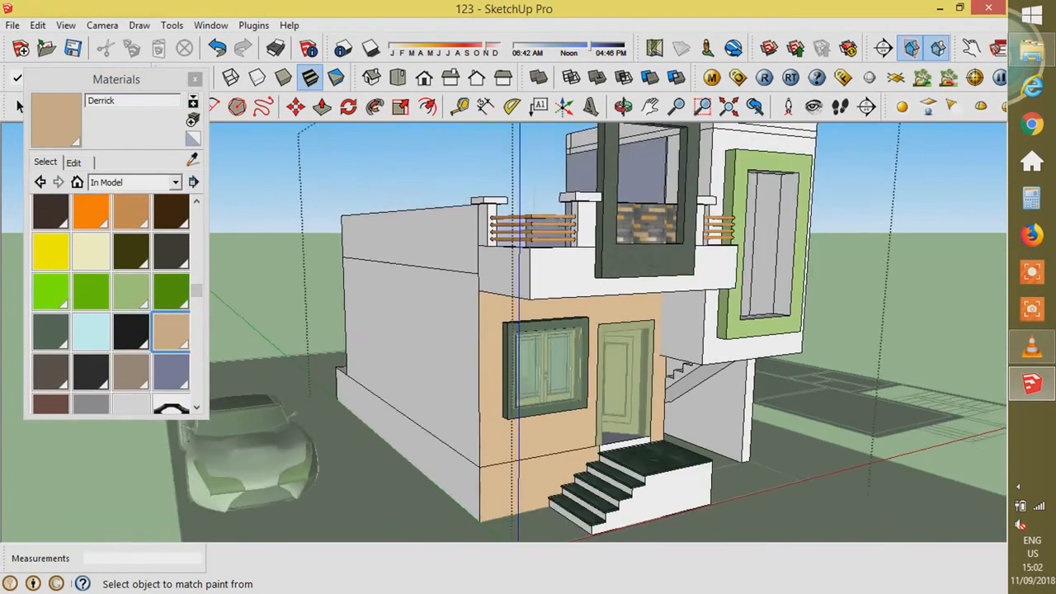
{"action": "scroll", "coordinate": [743, 376], "scroll_direction": "up", "scroll_amount": 1}
- Paint the left side wall, side parapet and base strip brown
{"action": "mouse_move", "coordinate": [197, 290]}
{"action": "left_mouse_down"}
{"action": "mouse_move", "coordinate": [196, 320]}
{"action": "mouse_move", "coordinate": [197, 239]}
{"action": "mouse_move", "coordinate": [196, 333]}
{"action": "left_mouse_up"}
{"action": "left_click", "coordinate": [171, 372]}
{"action": "left_click", "coordinate": [131, 291]}
{"action": "left_click", "coordinate": [367, 347]}
{"action": "left_click", "coordinate": [376, 224]}
{"action": "left_click", "coordinate": [376, 446]}
{"action": "scroll", "coordinate": [493, 245], "scroll_direction": "up", "scroll_amount": 2}
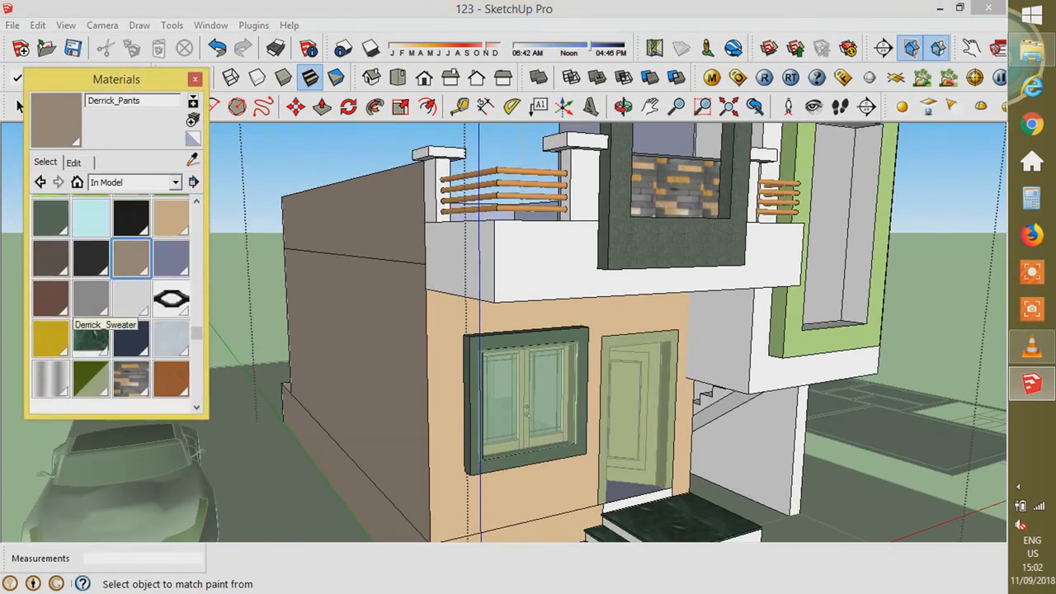
- Paint the side and front faces of the right-hand upper block grey inside its group
{"action": "left_click", "coordinate": [726, 340]}
{"action": "scroll", "coordinate": [637, 451], "scroll_direction": "down", "scroll_amount": 2}
{"action": "scroll", "coordinate": [718, 356], "scroll_direction": "up", "scroll_amount": 1}
{"action": "key", "text": "ctrl+z"}
{"action": "scroll", "coordinate": [718, 368], "scroll_direction": "up", "scroll_amount": 1}
{"action": "key", "text": "space"}
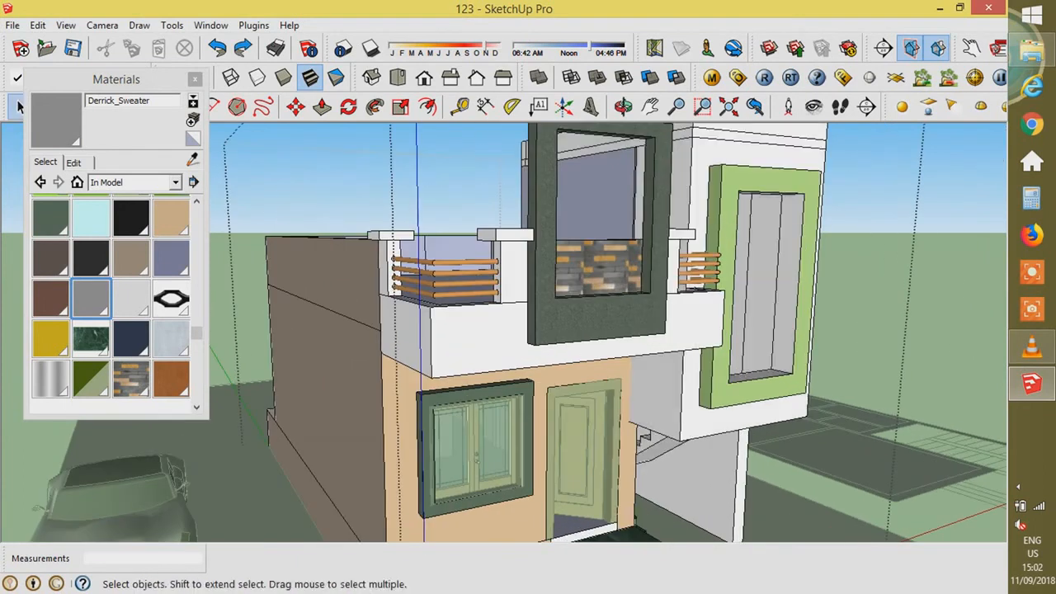
{"action": "double_click", "coordinate": [716, 369]}
{"action": "key", "text": "b"}
{"action": "left_click", "coordinate": [662, 396]}
{"action": "left_click", "coordinate": [742, 415]}
{"action": "scroll", "coordinate": [660, 445], "scroll_direction": "down", "scroll_amount": 3}
{"action": "scroll", "coordinate": [726, 264], "scroll_direction": "up", "scroll_amount": 2}
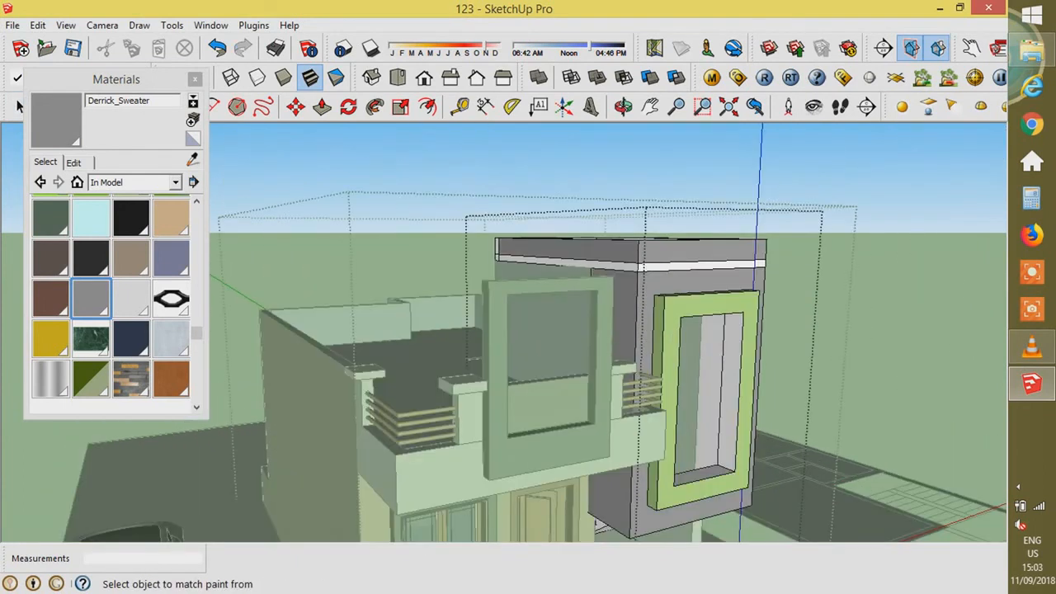
- Orbit around the grey upper block, then exit the block and house groups
{"action": "middle_click_drag", "start_coordinate": [676, 322], "coordinate": [663, 325]}
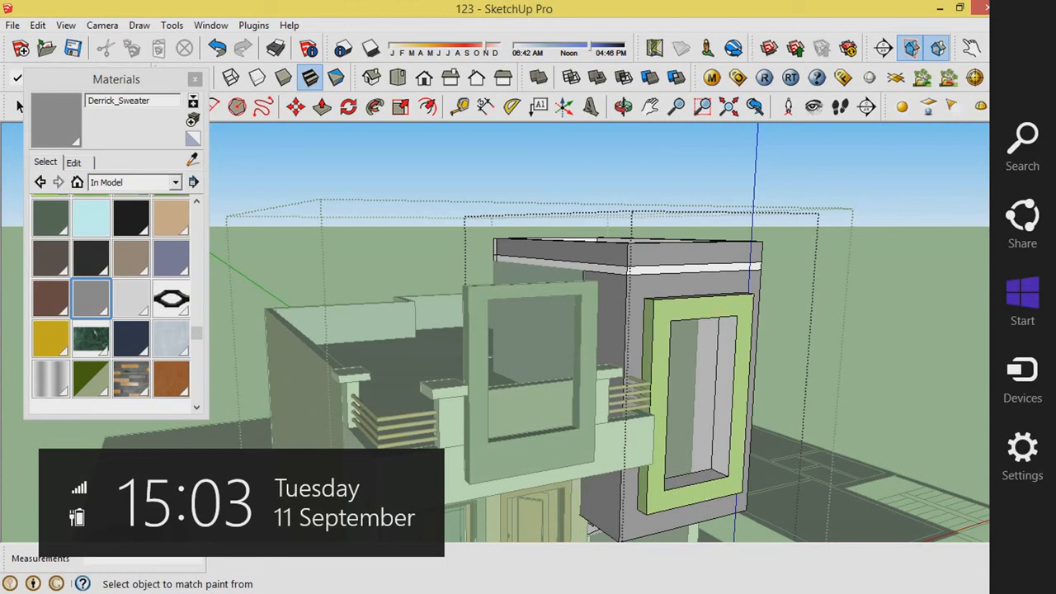
{"action": "middle_click_drag", "start_coordinate": [577, 330], "coordinate": [681, 318]}
{"action": "key", "text": "space"}
{"action": "key", "text": "Escape"}
{"action": "scroll", "coordinate": [599, 333], "scroll_direction": "down", "scroll_amount": 5}
{"action": "scroll", "coordinate": [660, 310], "scroll_direction": "up", "scroll_amount": 3}
{"action": "scroll", "coordinate": [776, 445], "scroll_direction": "up", "scroll_amount": 2}
{"action": "key", "text": "Escape"}
{"action": "scroll", "coordinate": [491, 322], "scroll_direction": "down", "scroll_amount": 3}
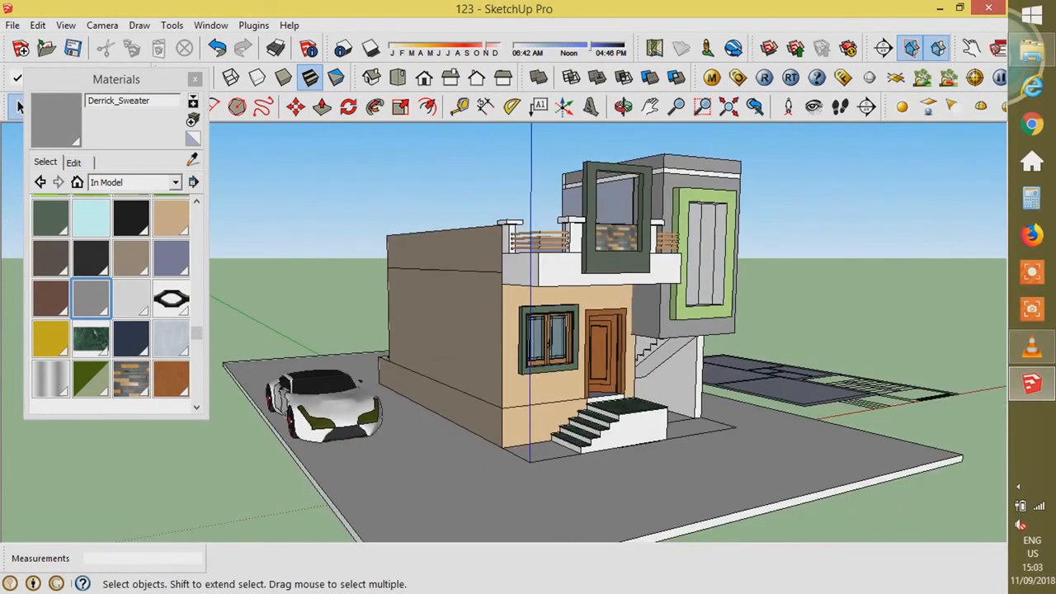
{"action": "middle_click_drag", "start_coordinate": [490, 322], "coordinate": [561, 380]}
{"action": "scroll", "coordinate": [561, 380], "scroll_direction": "down", "scroll_amount": 2}
{"action": "scroll", "coordinate": [582, 417], "scroll_direction": "up", "scroll_amount": 2}
{"action": "key", "text": "l"}
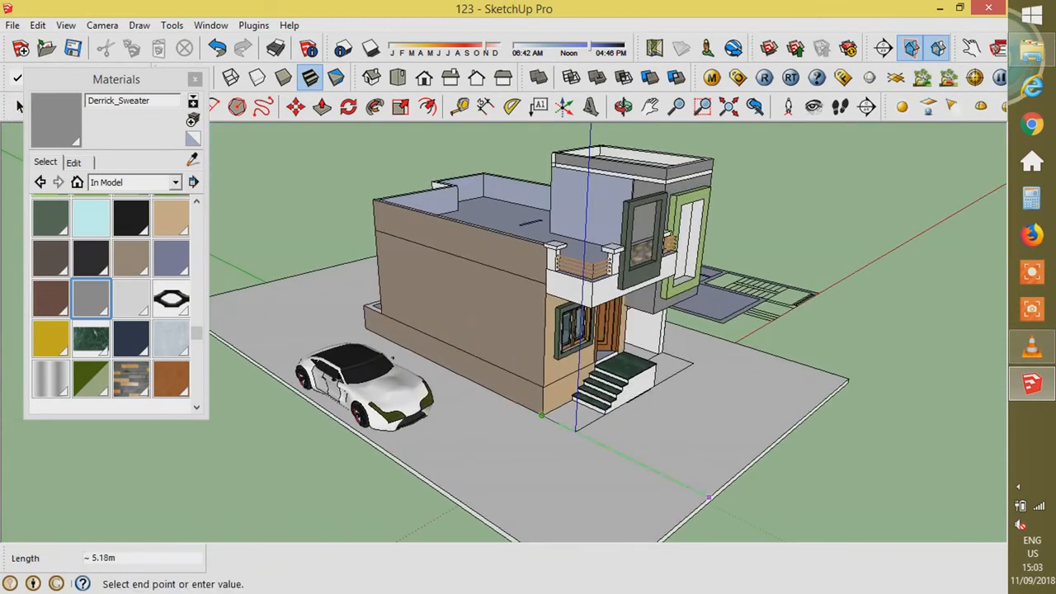
{"action": "scroll", "coordinate": [578, 429], "scroll_direction": "up", "scroll_amount": 2}
{"action": "key", "text": "space"}
{"action": "double_click", "coordinate": [701, 454]}
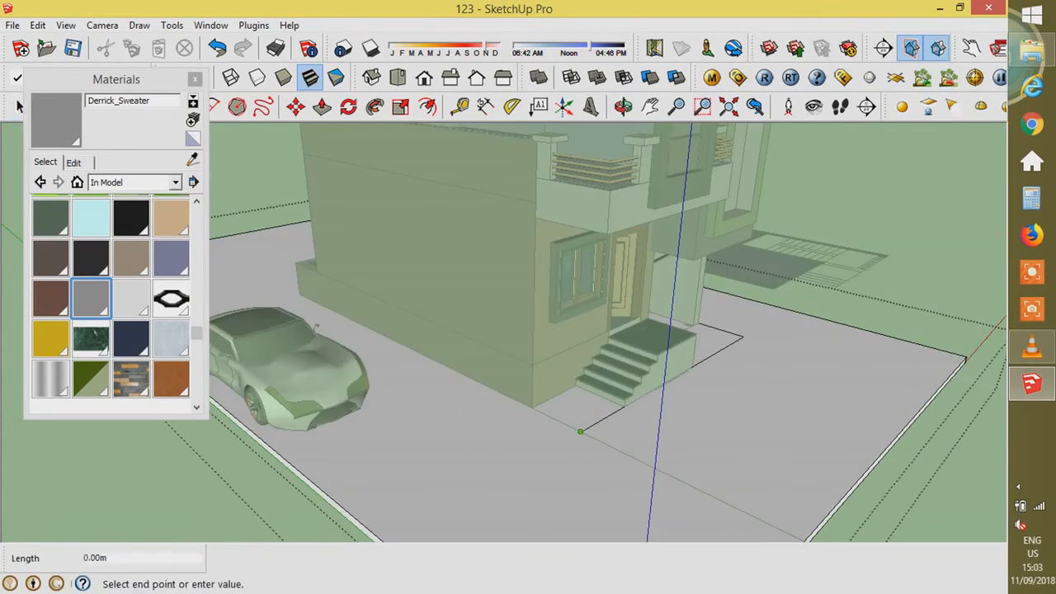
{"action": "scroll", "coordinate": [711, 294], "scroll_direction": "down", "scroll_amount": 2}
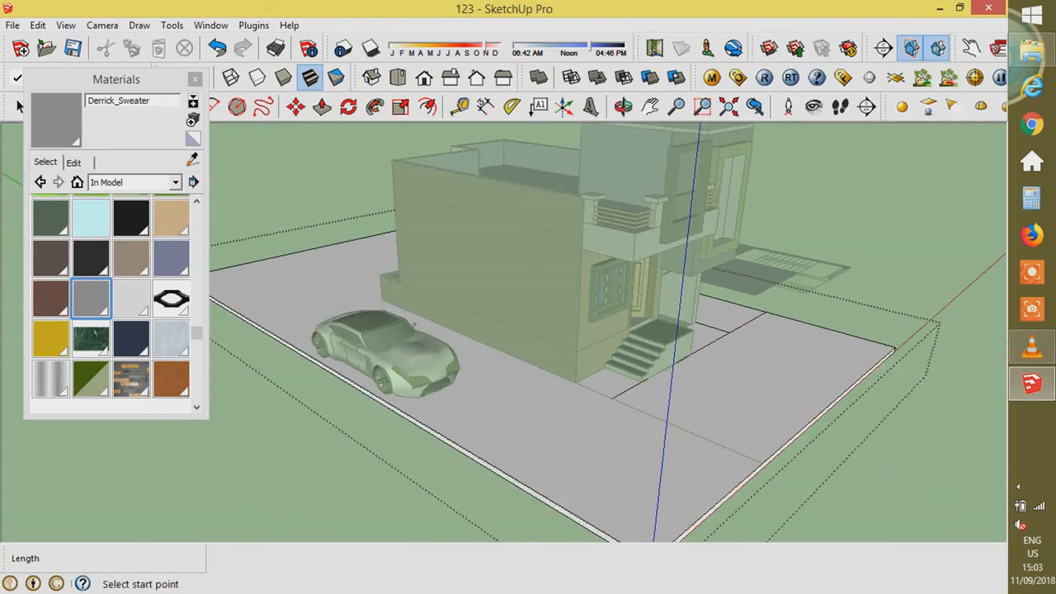
{"action": "key", "text": "space"}
{"action": "key", "text": "Escape"}
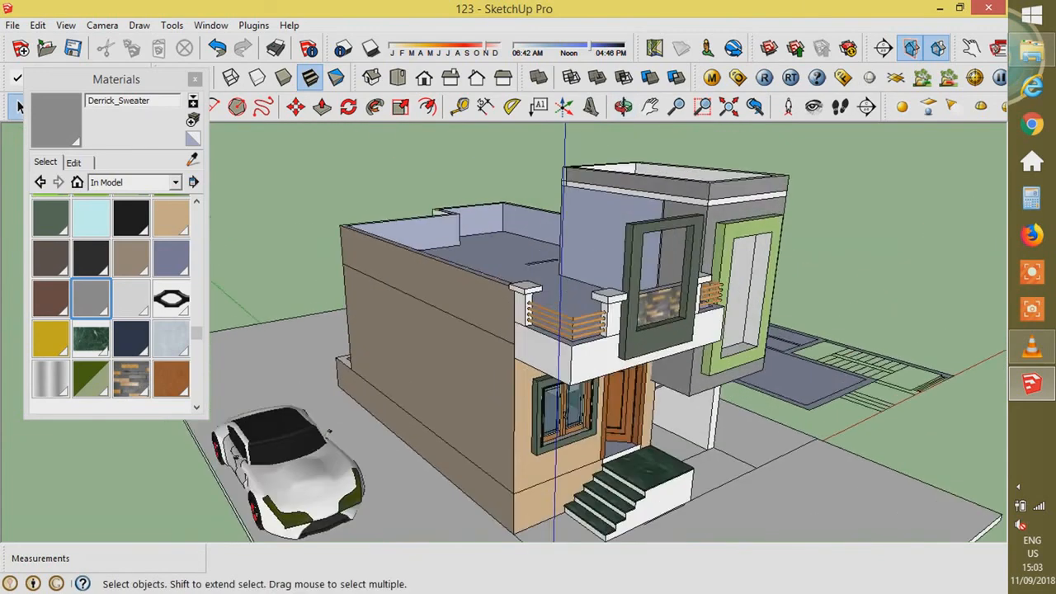